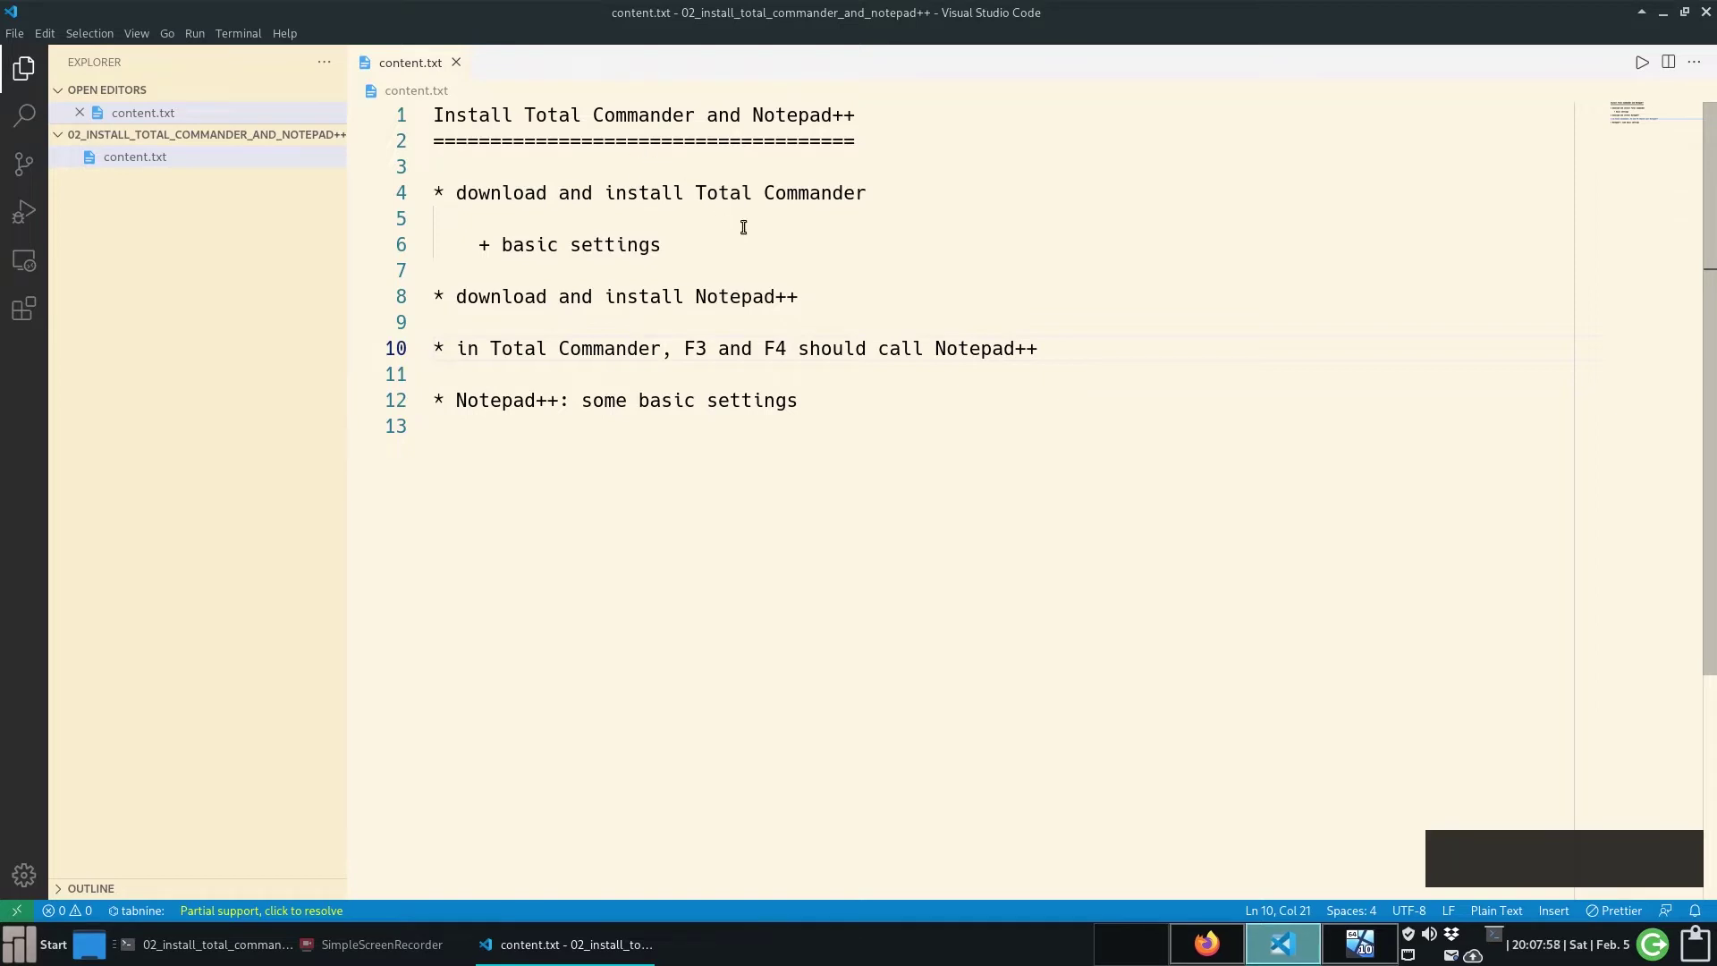
# - Switch to the Windows 10 virtual machine and view the Total Commander home page in Firefox
pyautogui.click(1357, 951)
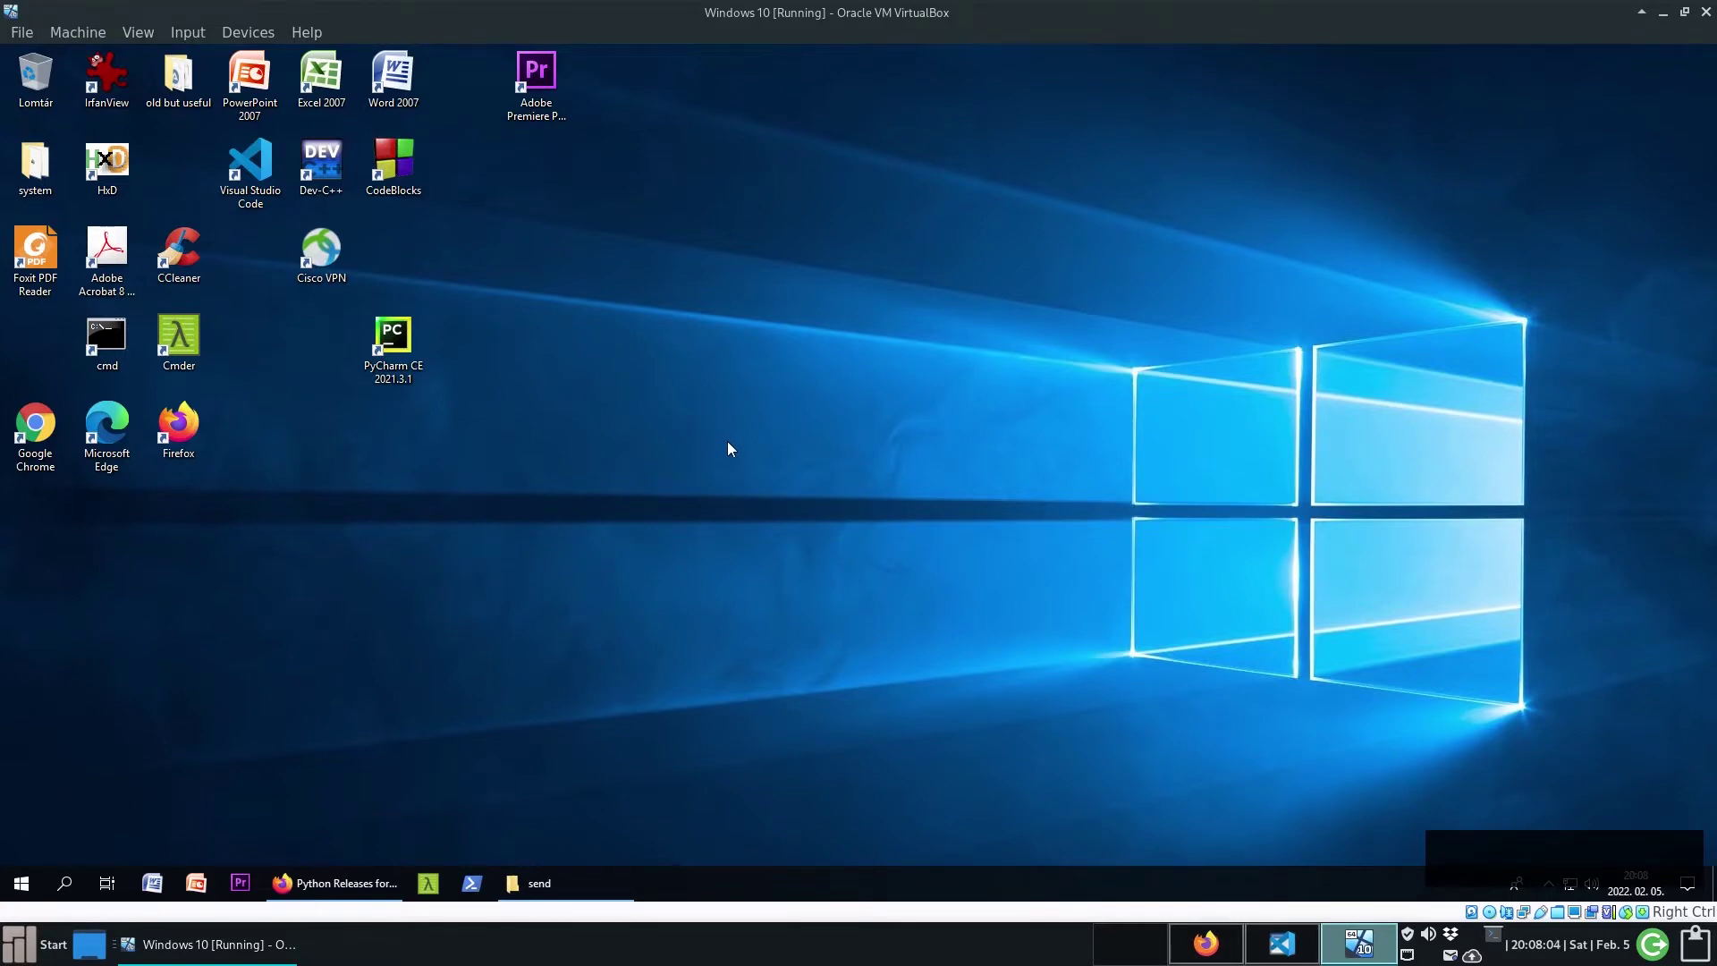
pyautogui.click(351, 873)
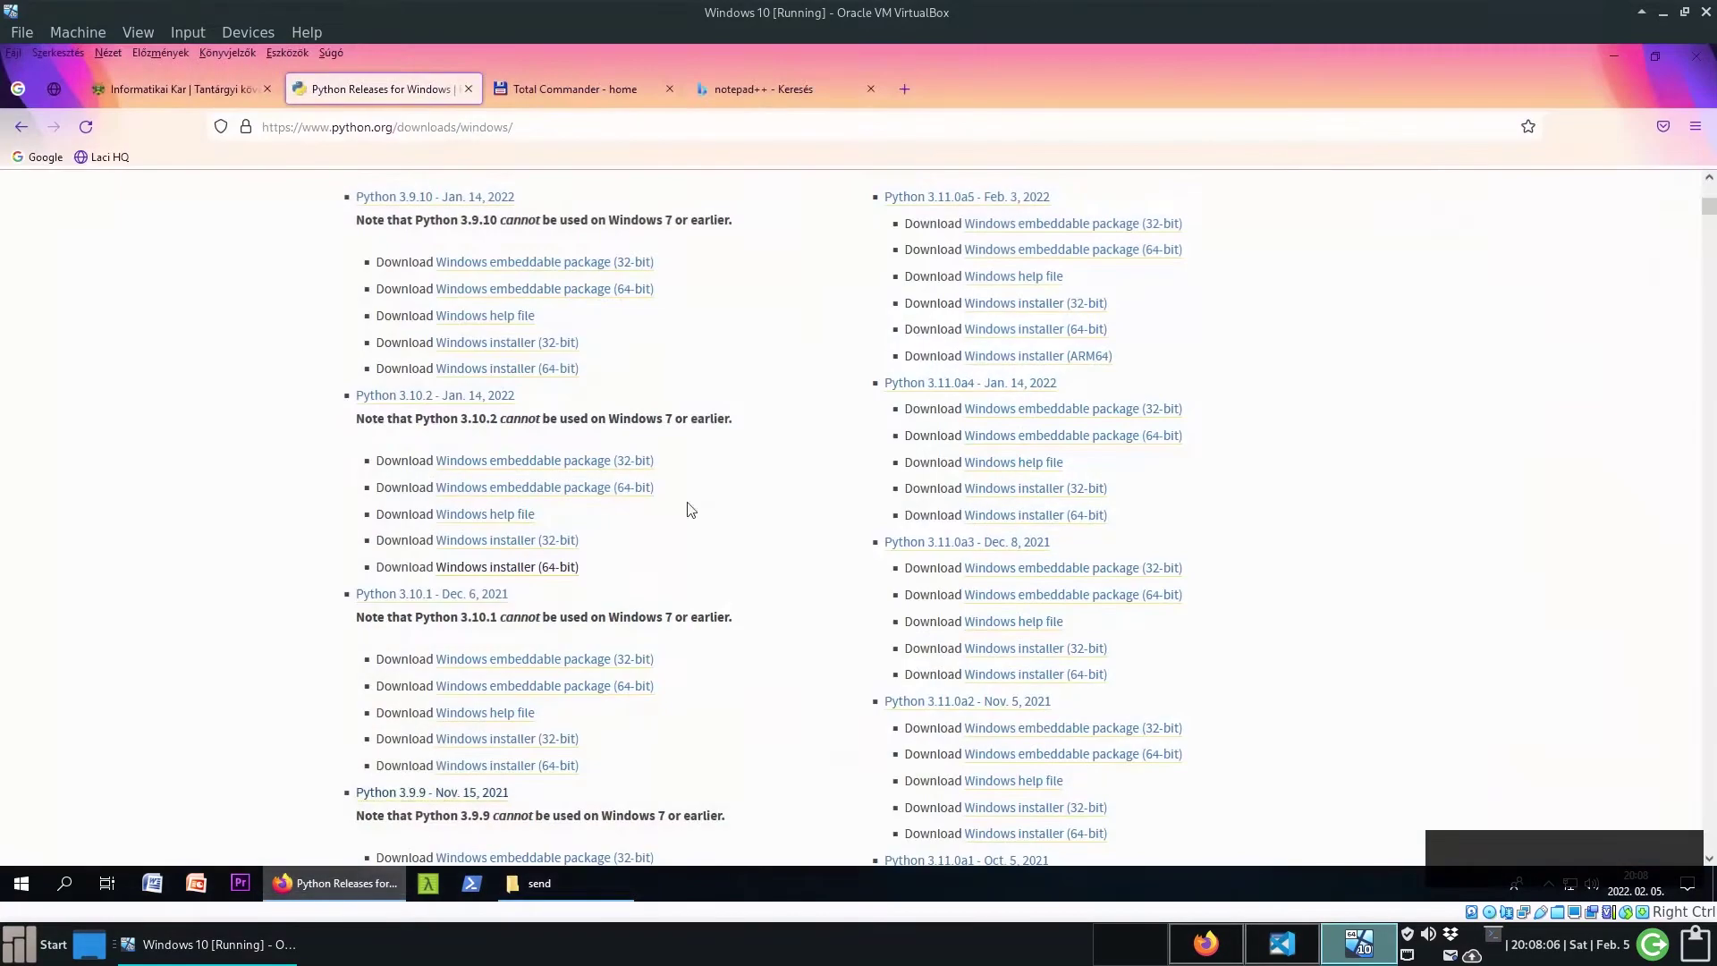
pyautogui.click(573, 90)
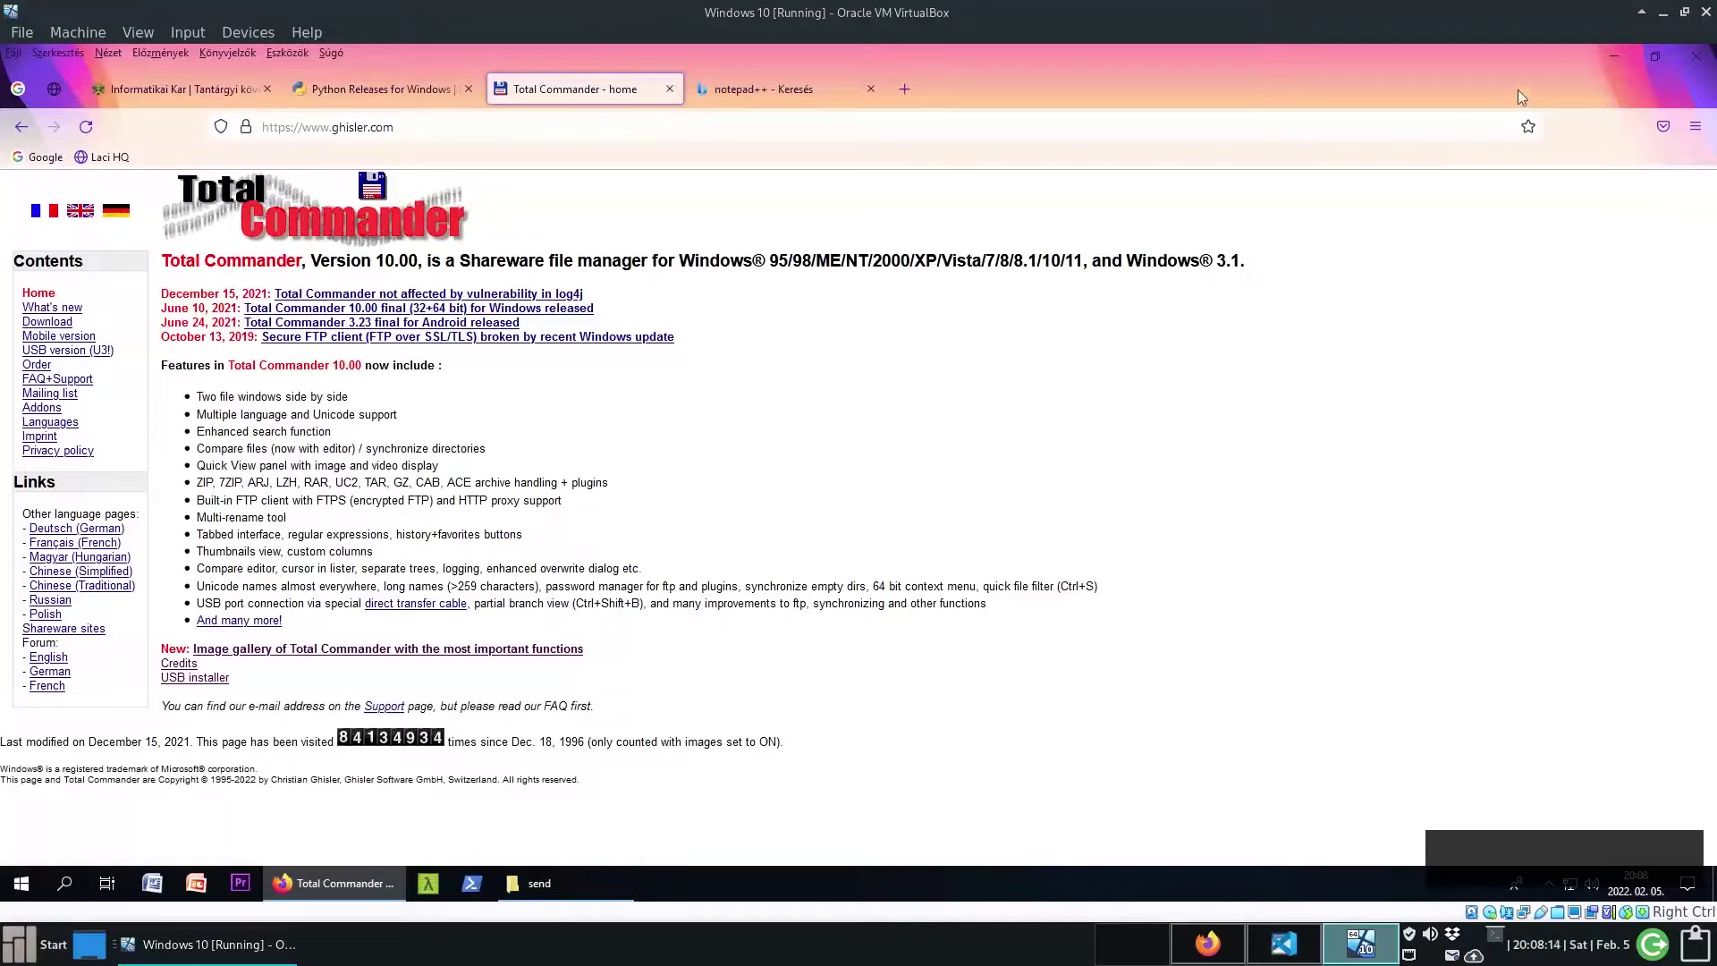
pyautogui.click(1610, 54)
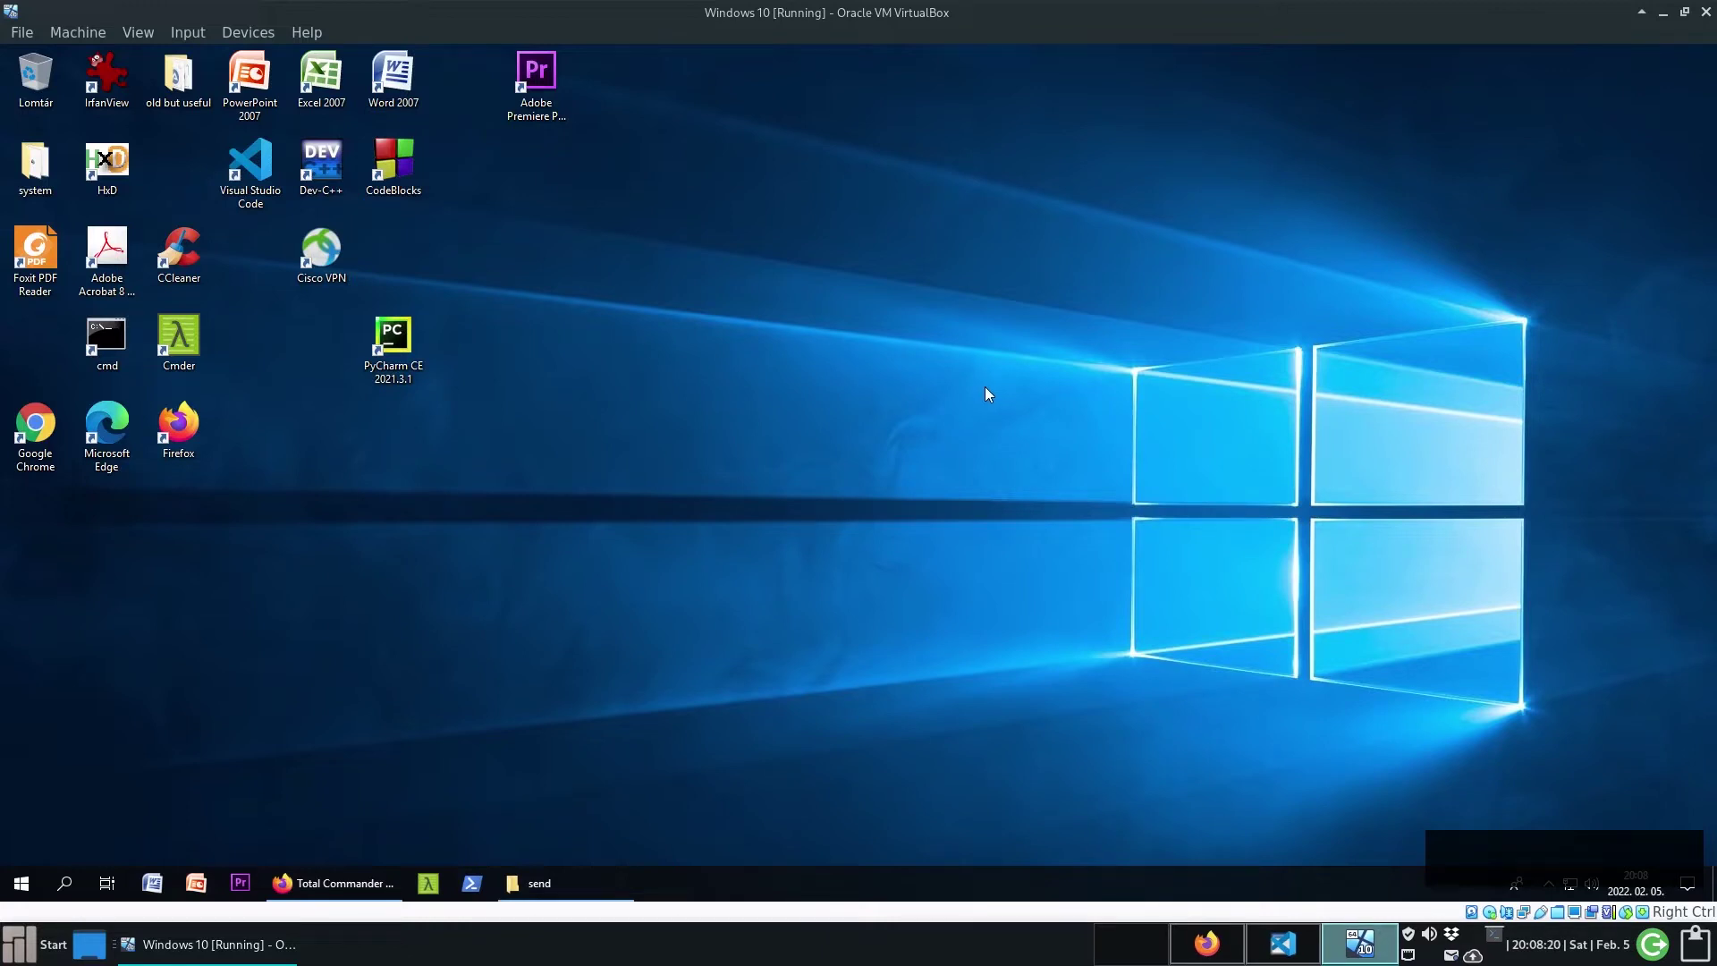
# - Open a File Explorer window, enlarge it to examine the default file manager's layout, and close it
pyautogui.press('super+e')
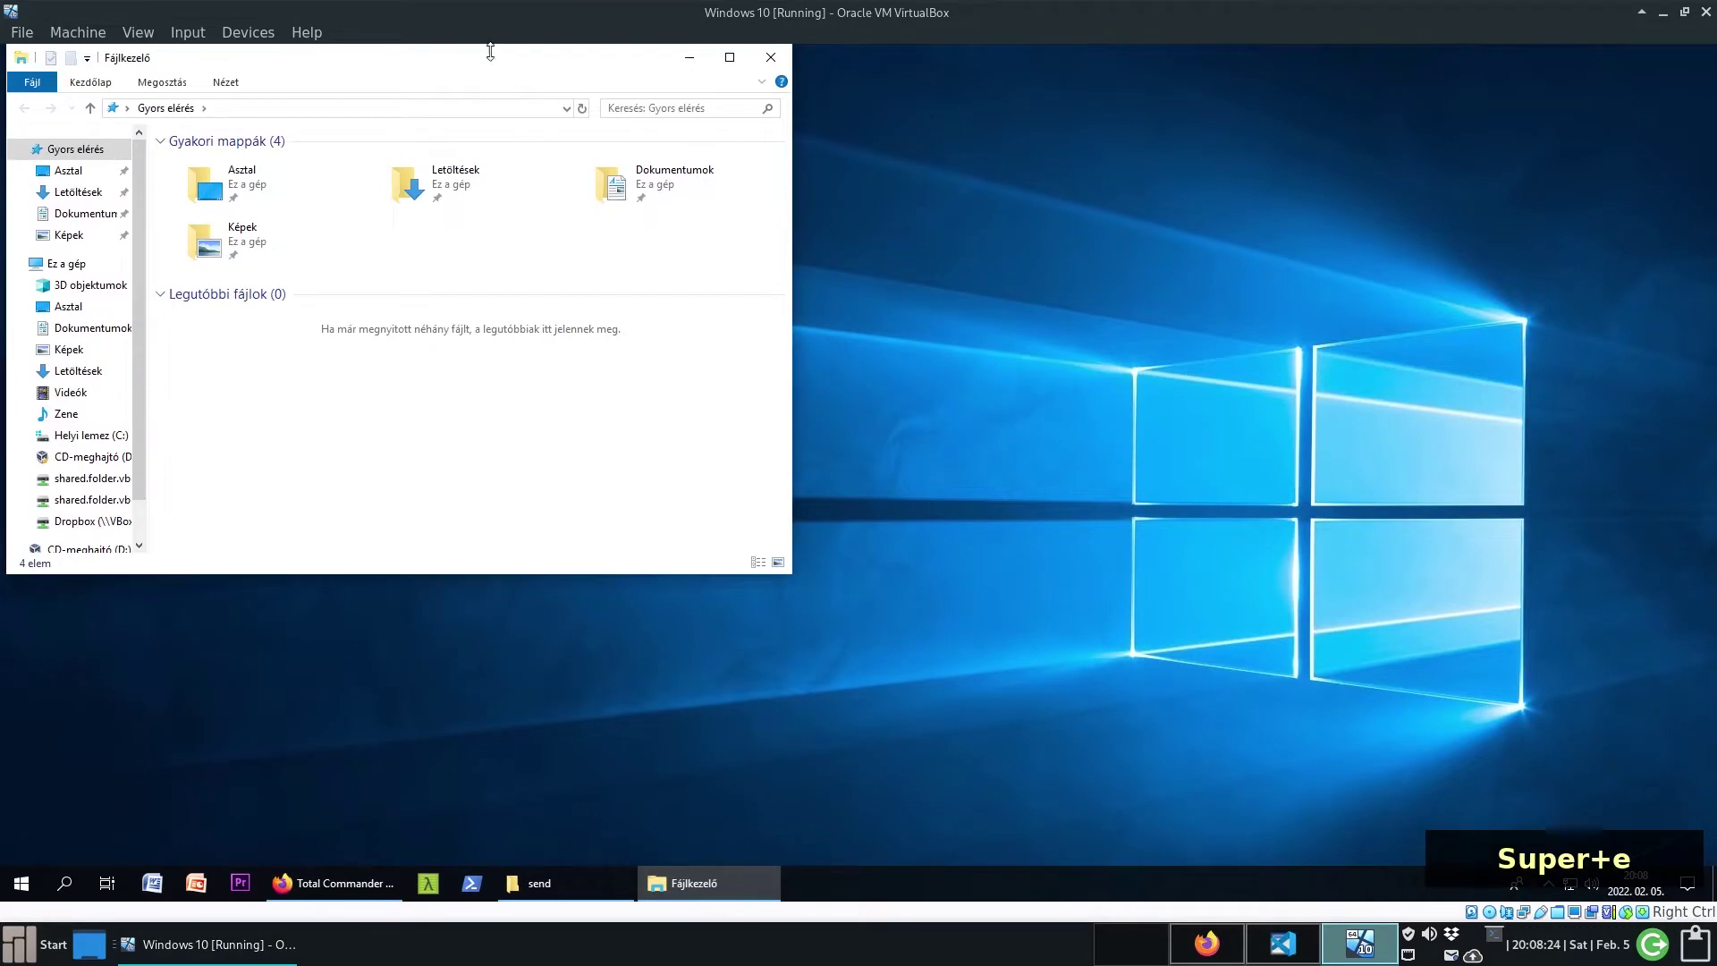
pyautogui.moveTo(490, 51); pyautogui.dragTo(638, 106)
pyautogui.moveTo(503, 104); pyautogui.dragTo(864, 64)
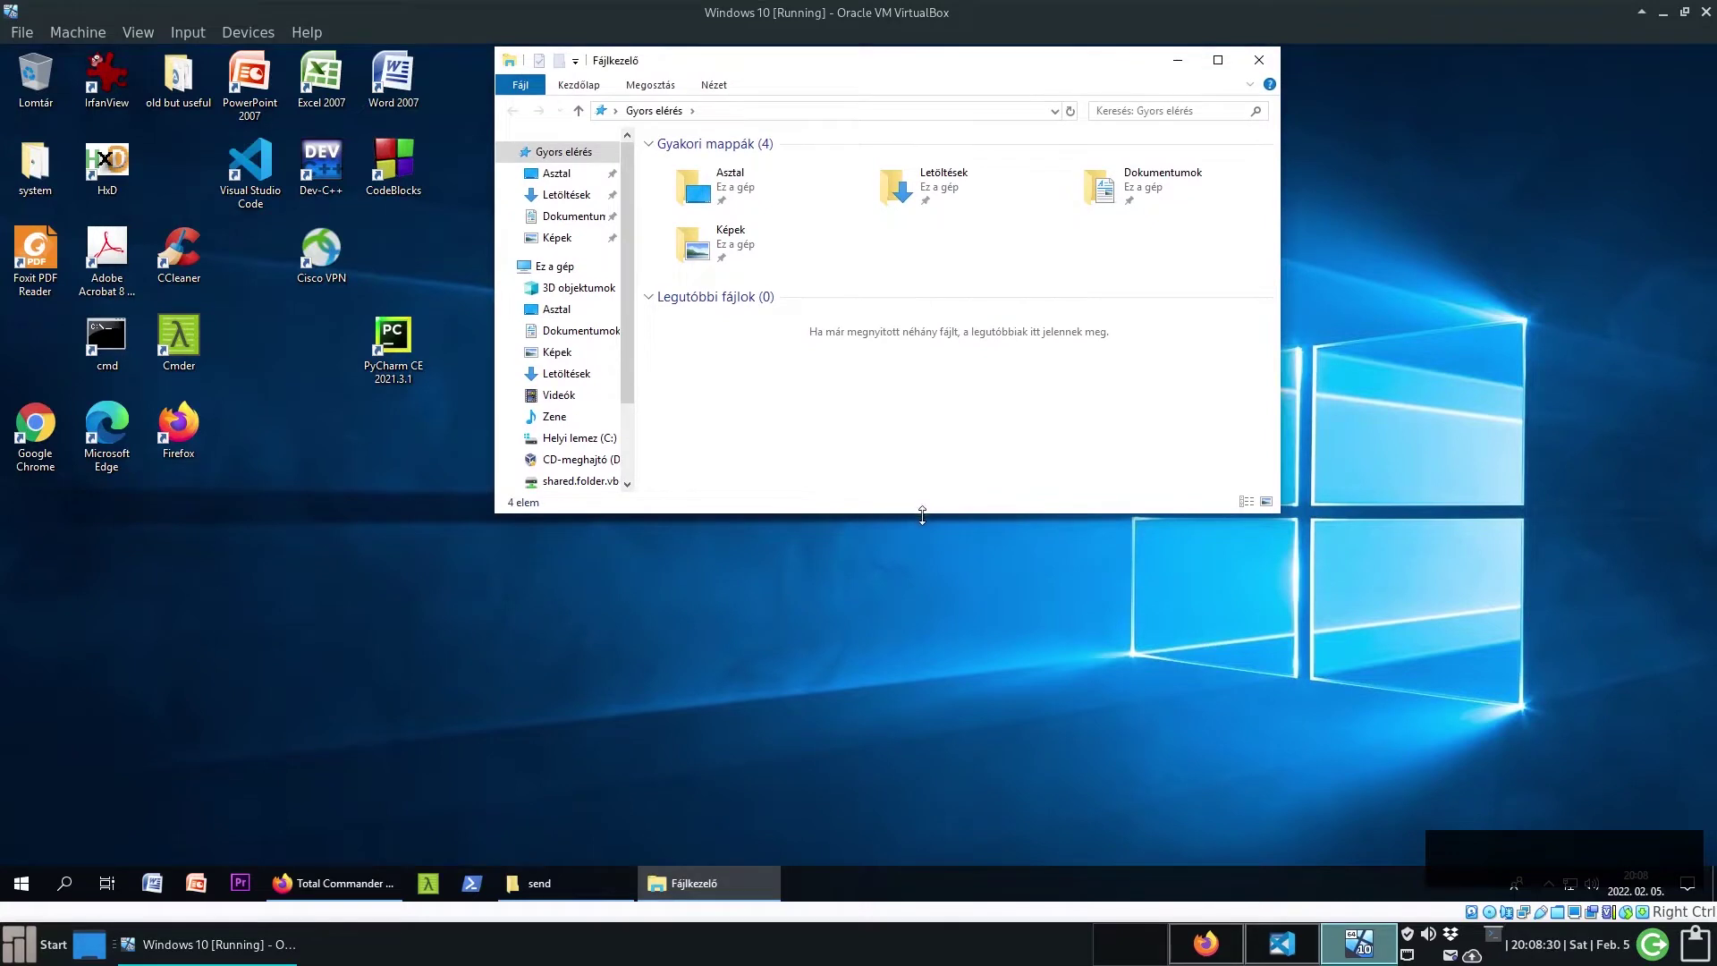
pyautogui.moveTo(922, 512); pyautogui.dragTo(919, 728)
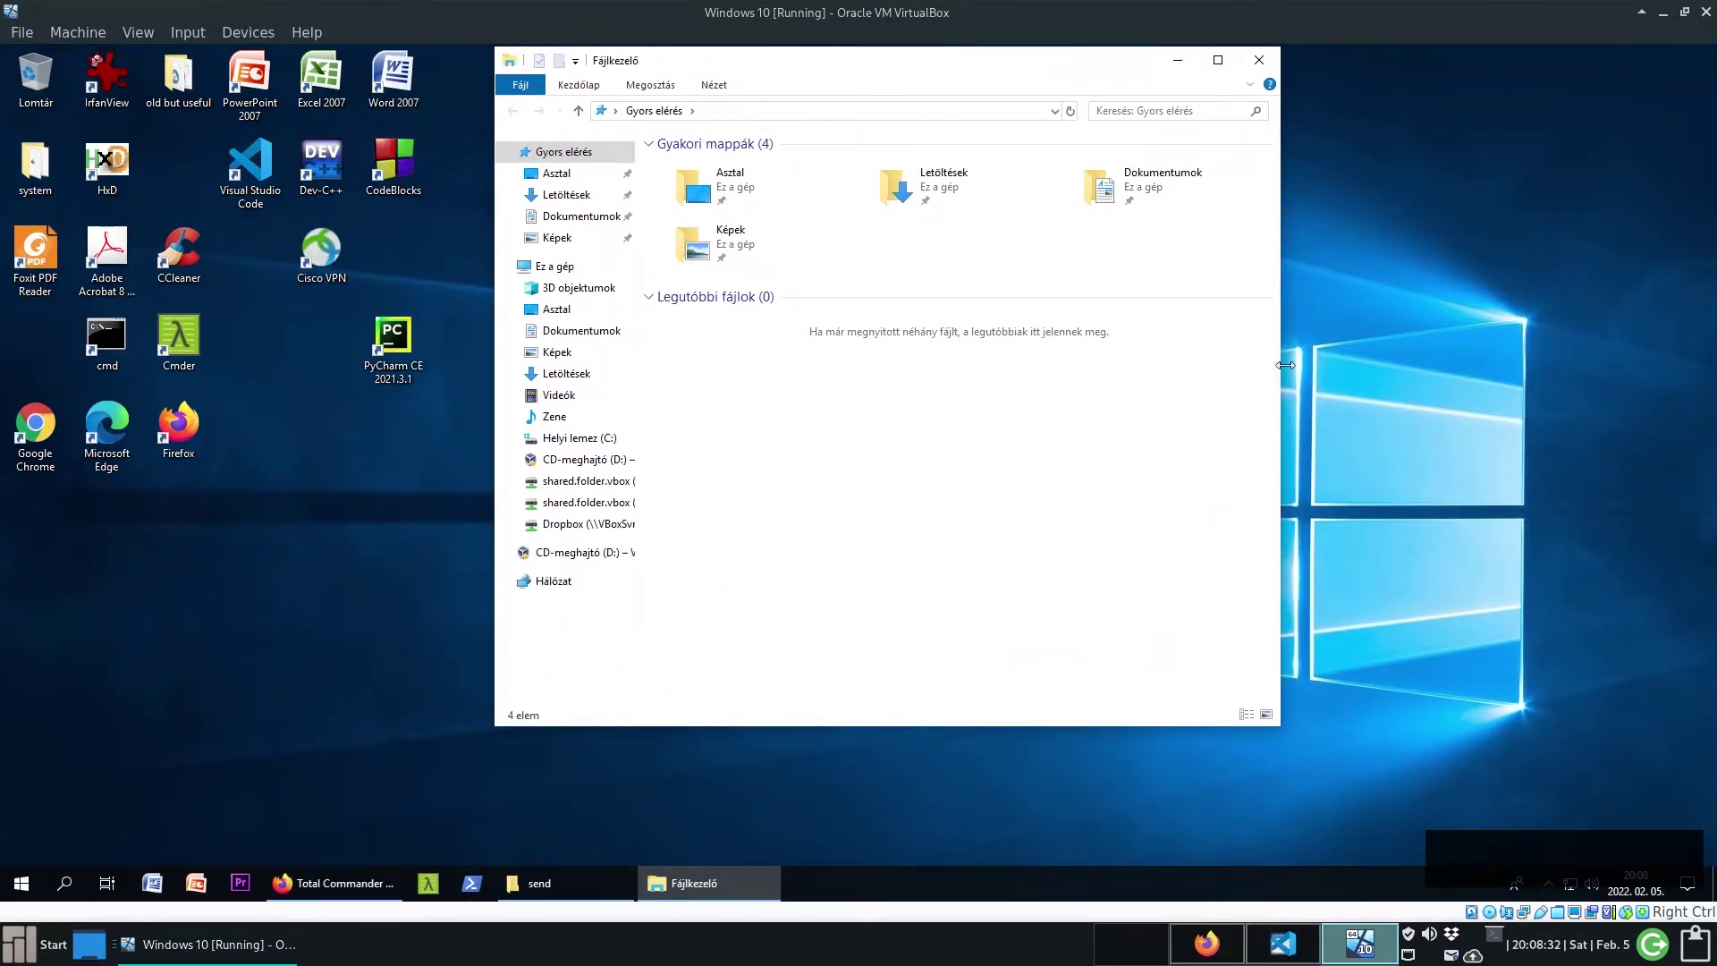
pyautogui.moveTo(1286, 365); pyautogui.dragTo(1498, 368)
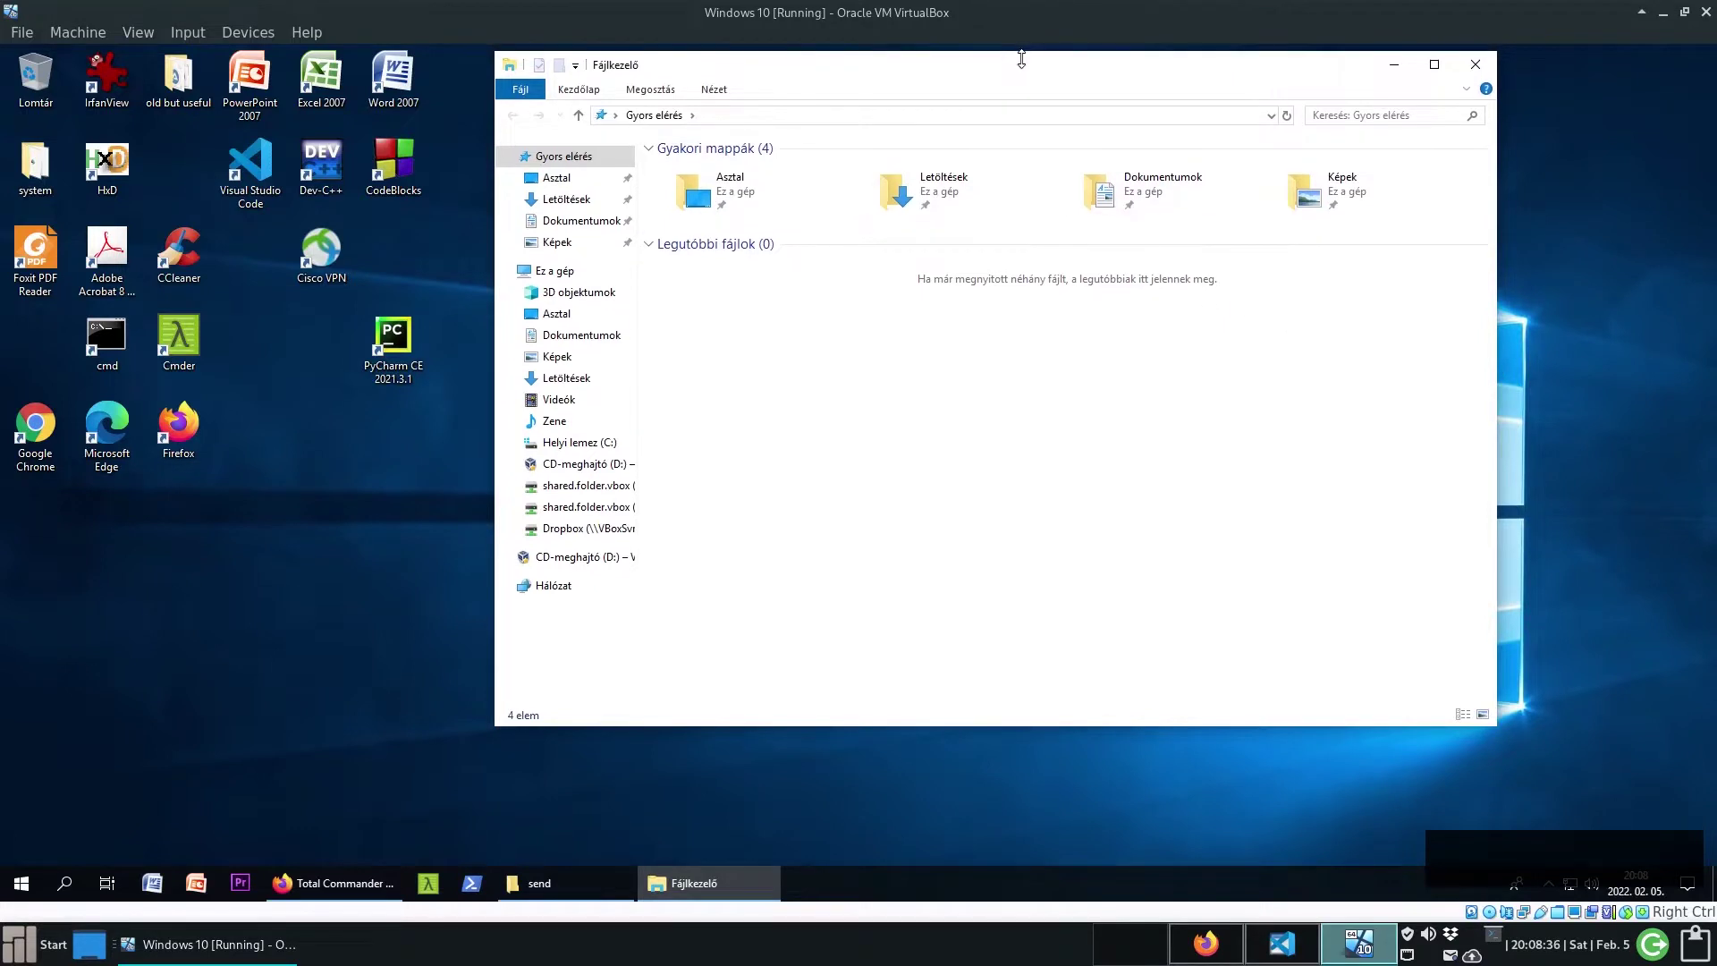
pyautogui.moveTo(1025, 69); pyautogui.dragTo(996, 73)
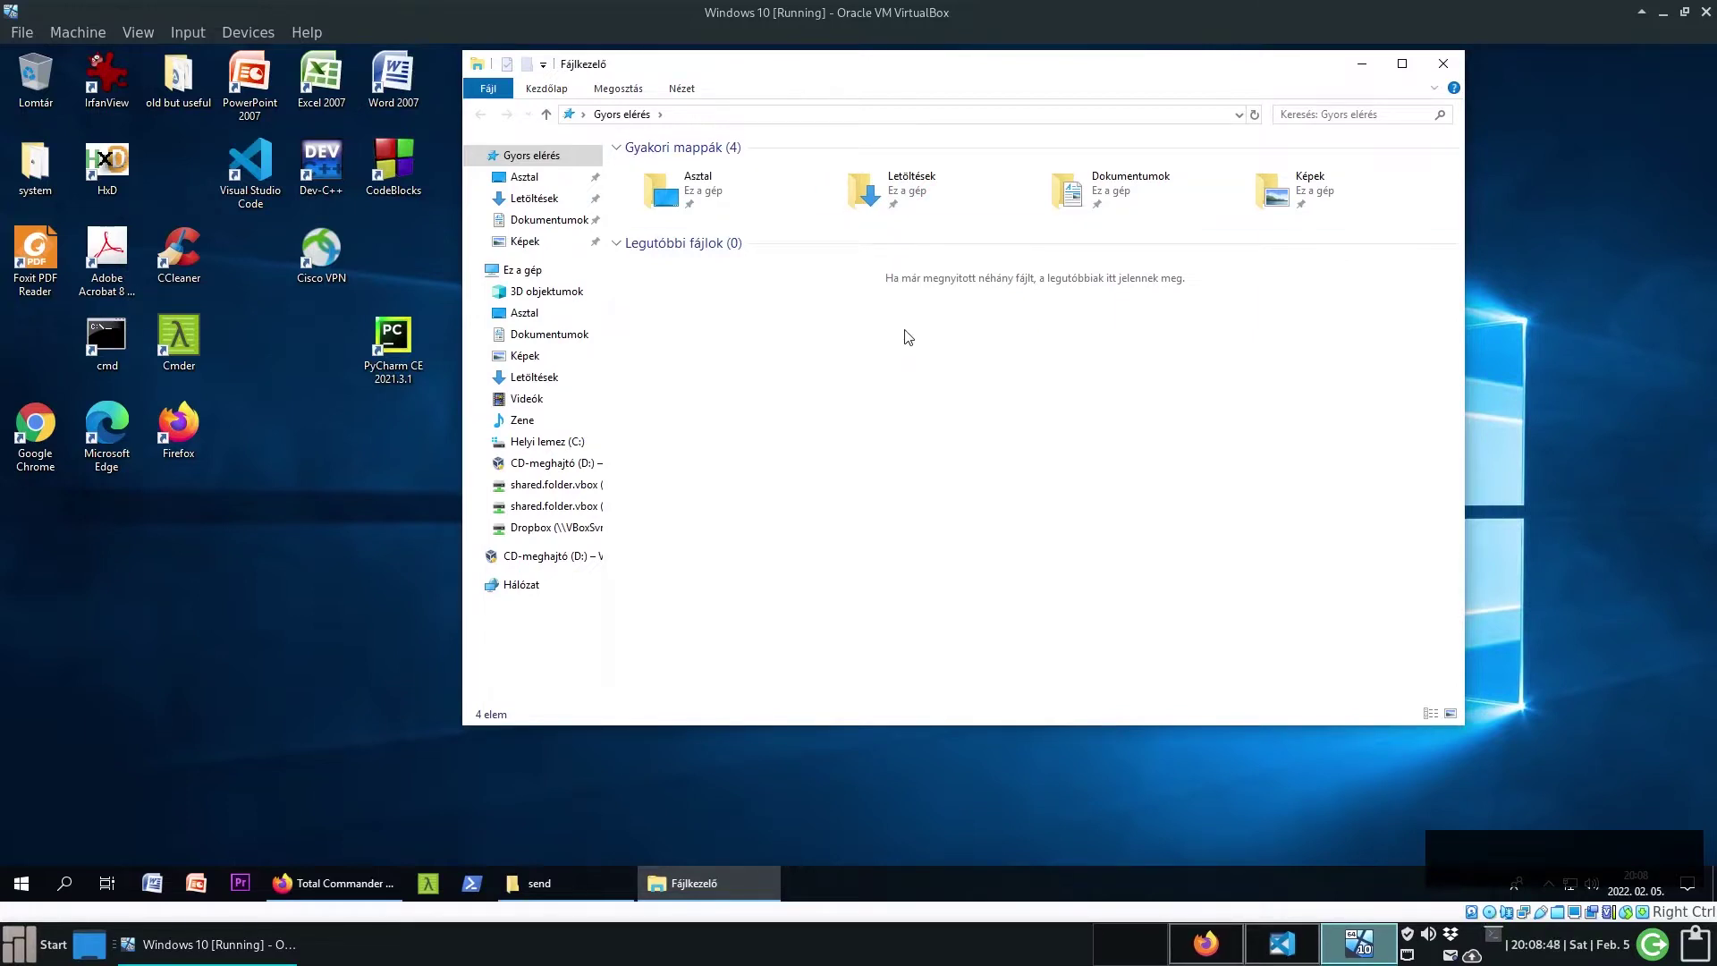
pyautogui.click(1443, 64)
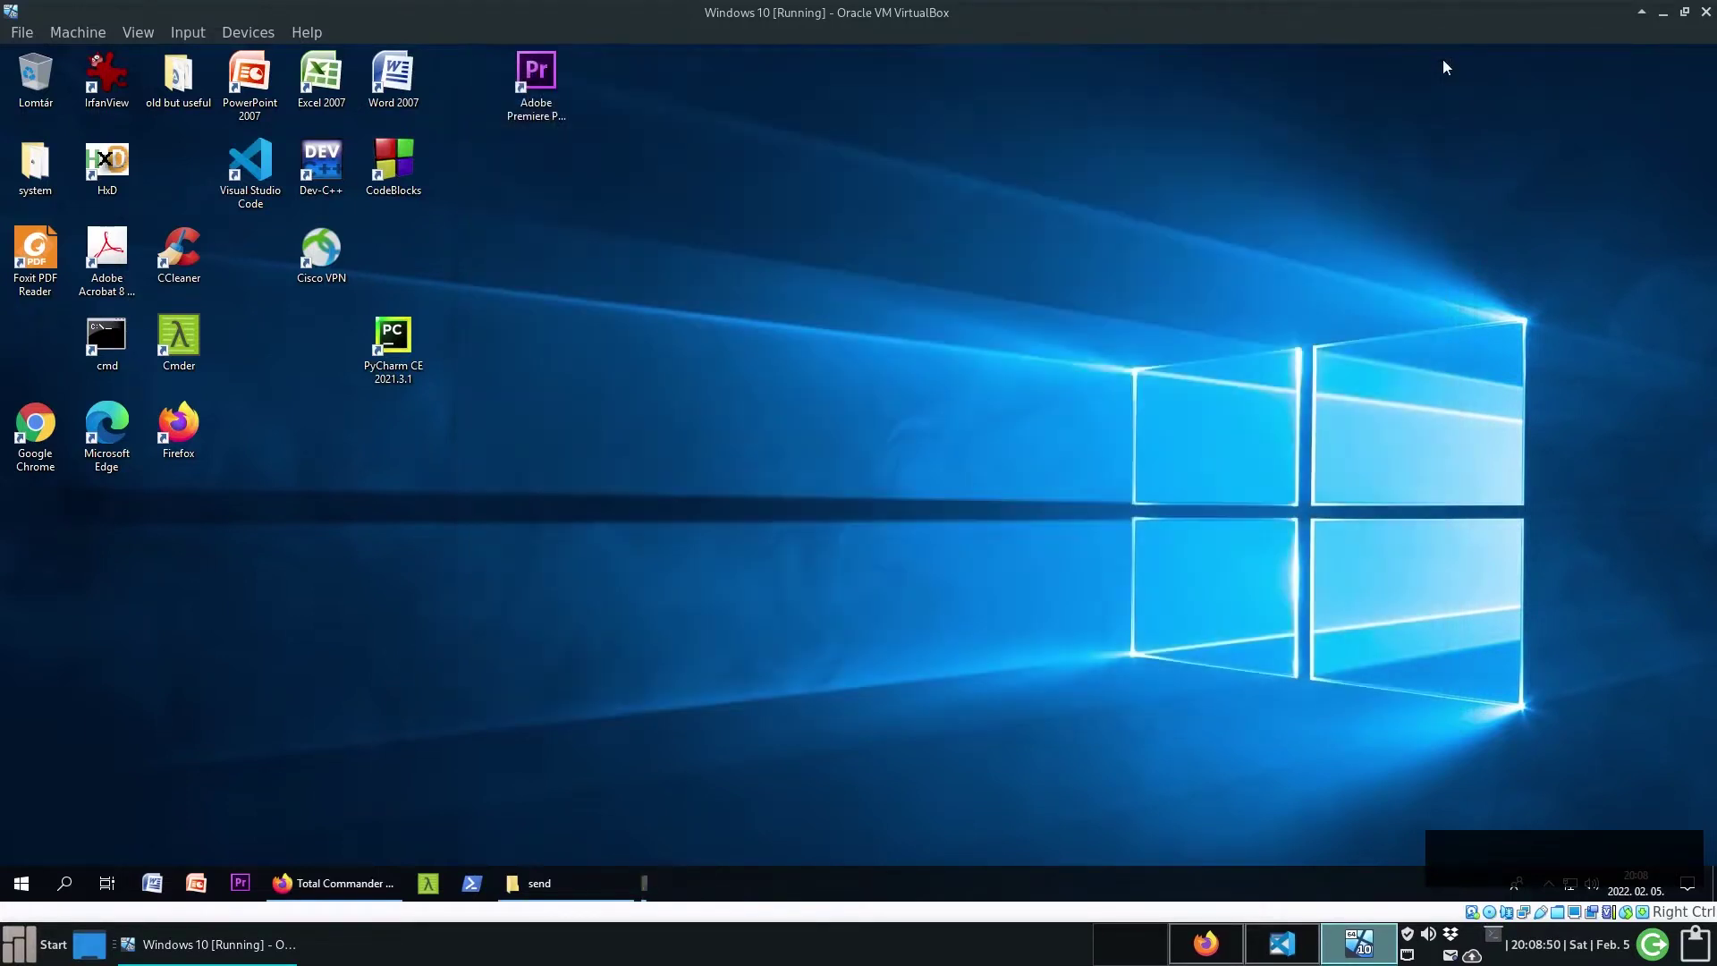
# - Open the Total Commander download page in Firefox, start downloading the 64-bit version only, and cancel the save
pyautogui.click(344, 882)
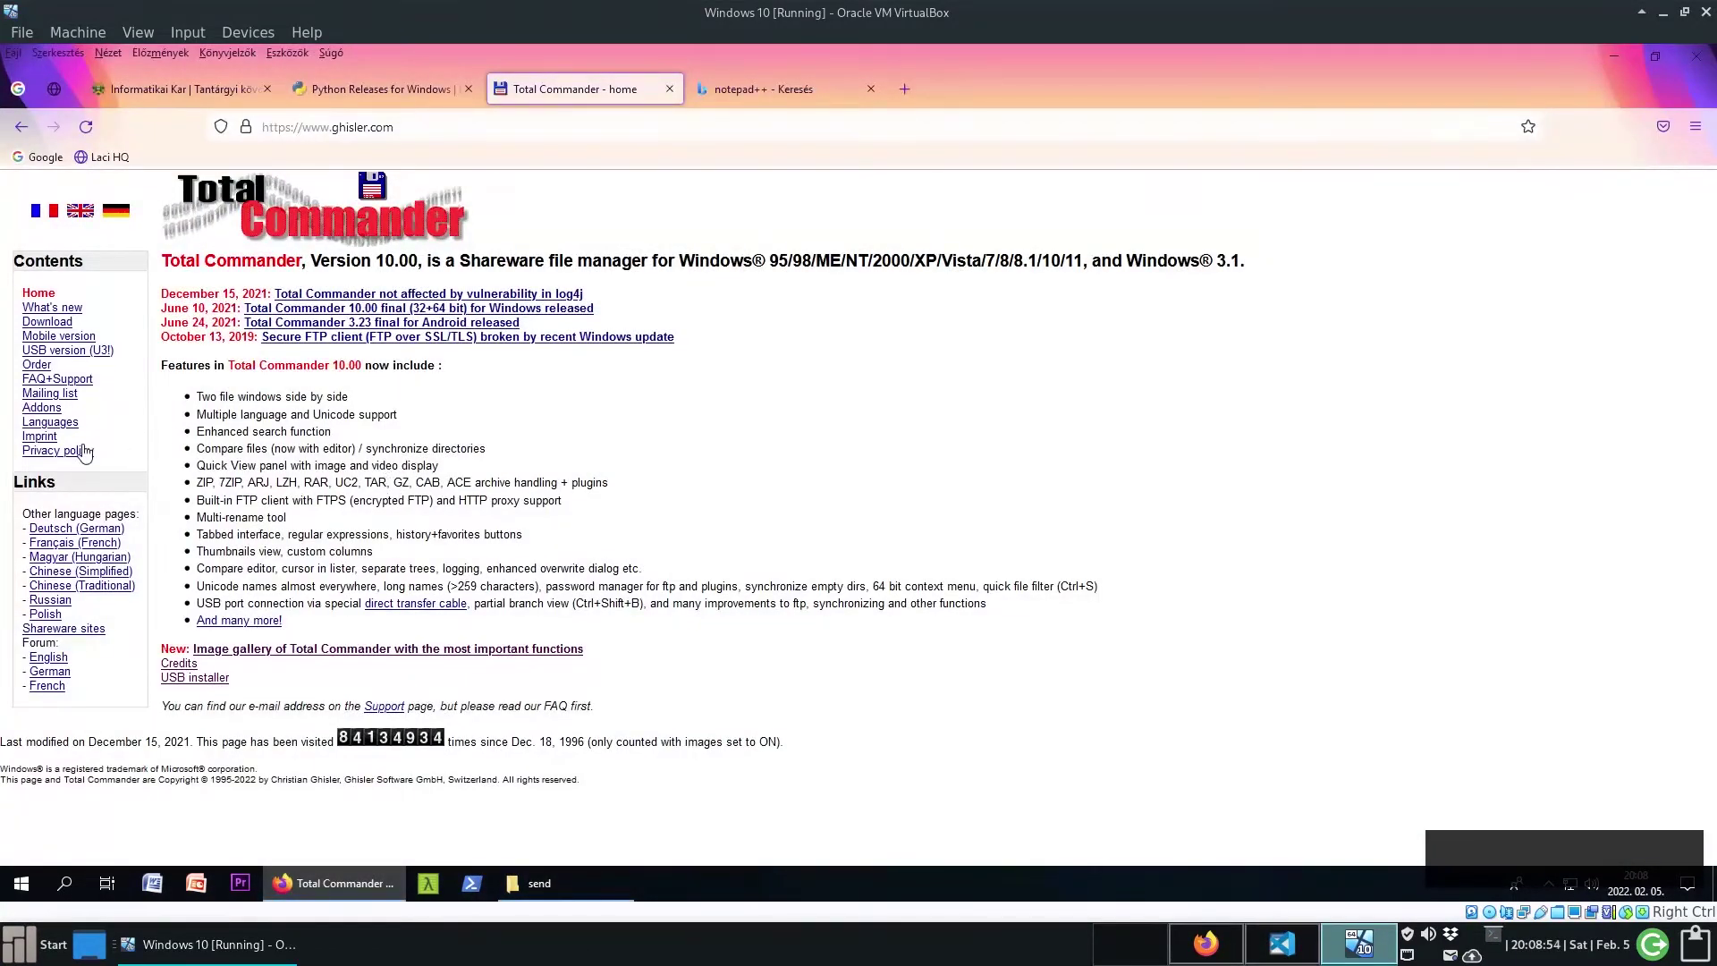
pyautogui.click(42, 325)
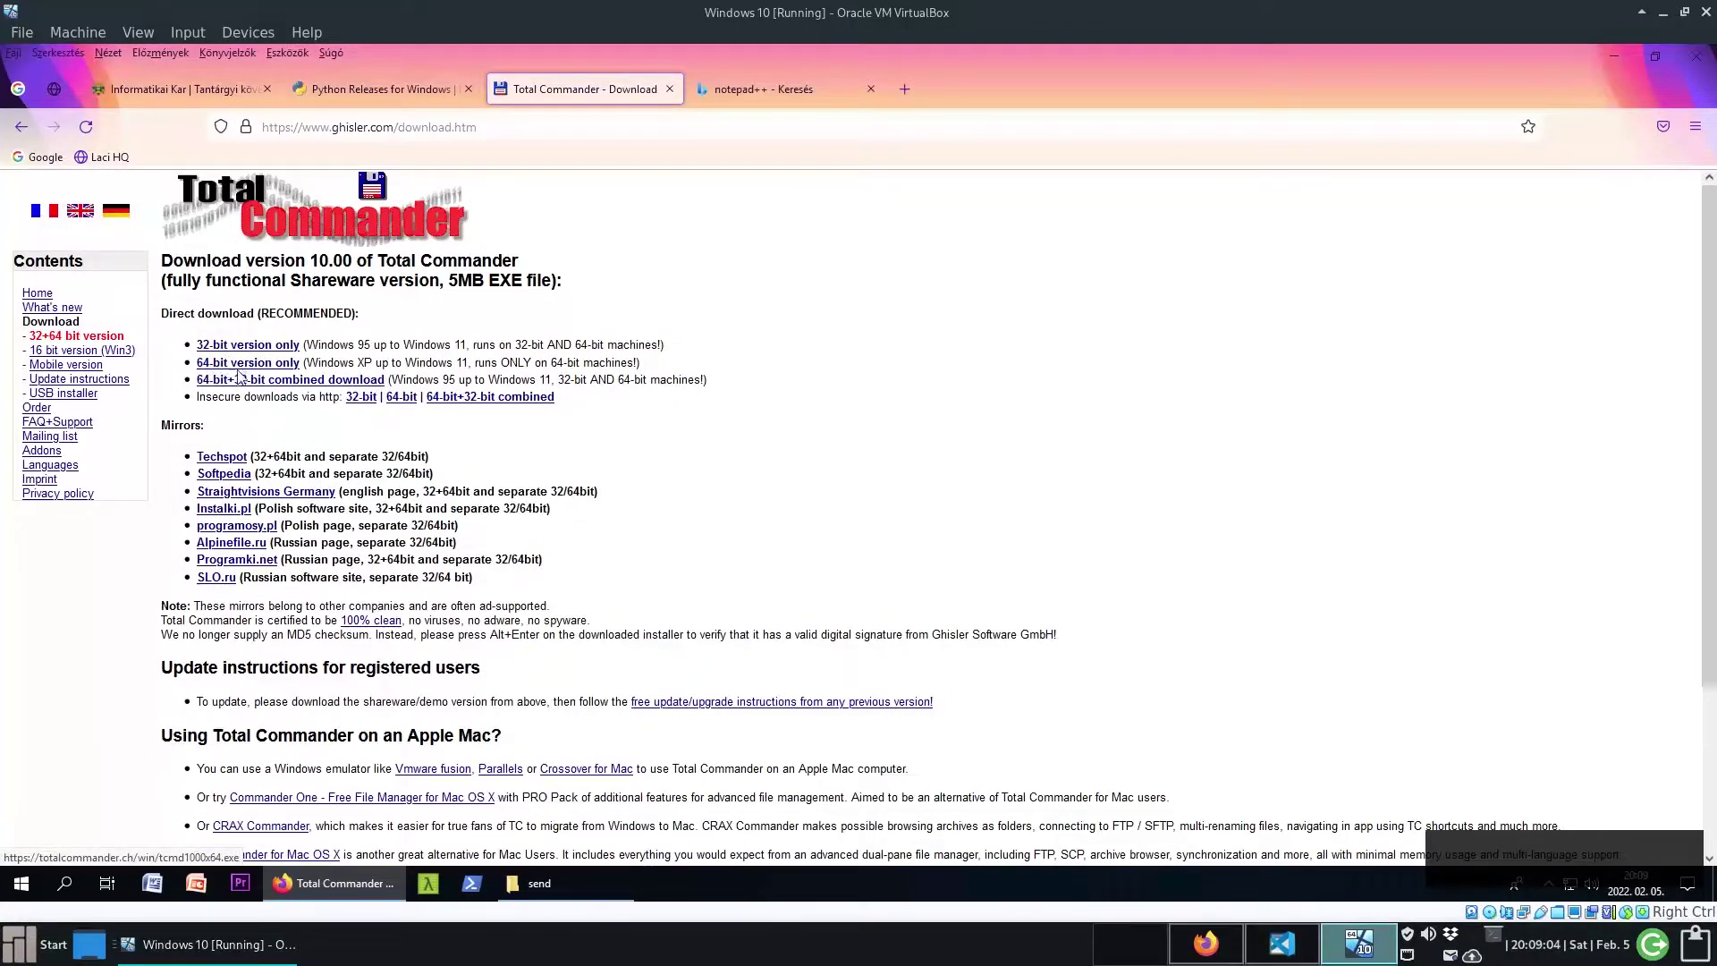
pyautogui.click(286, 367)
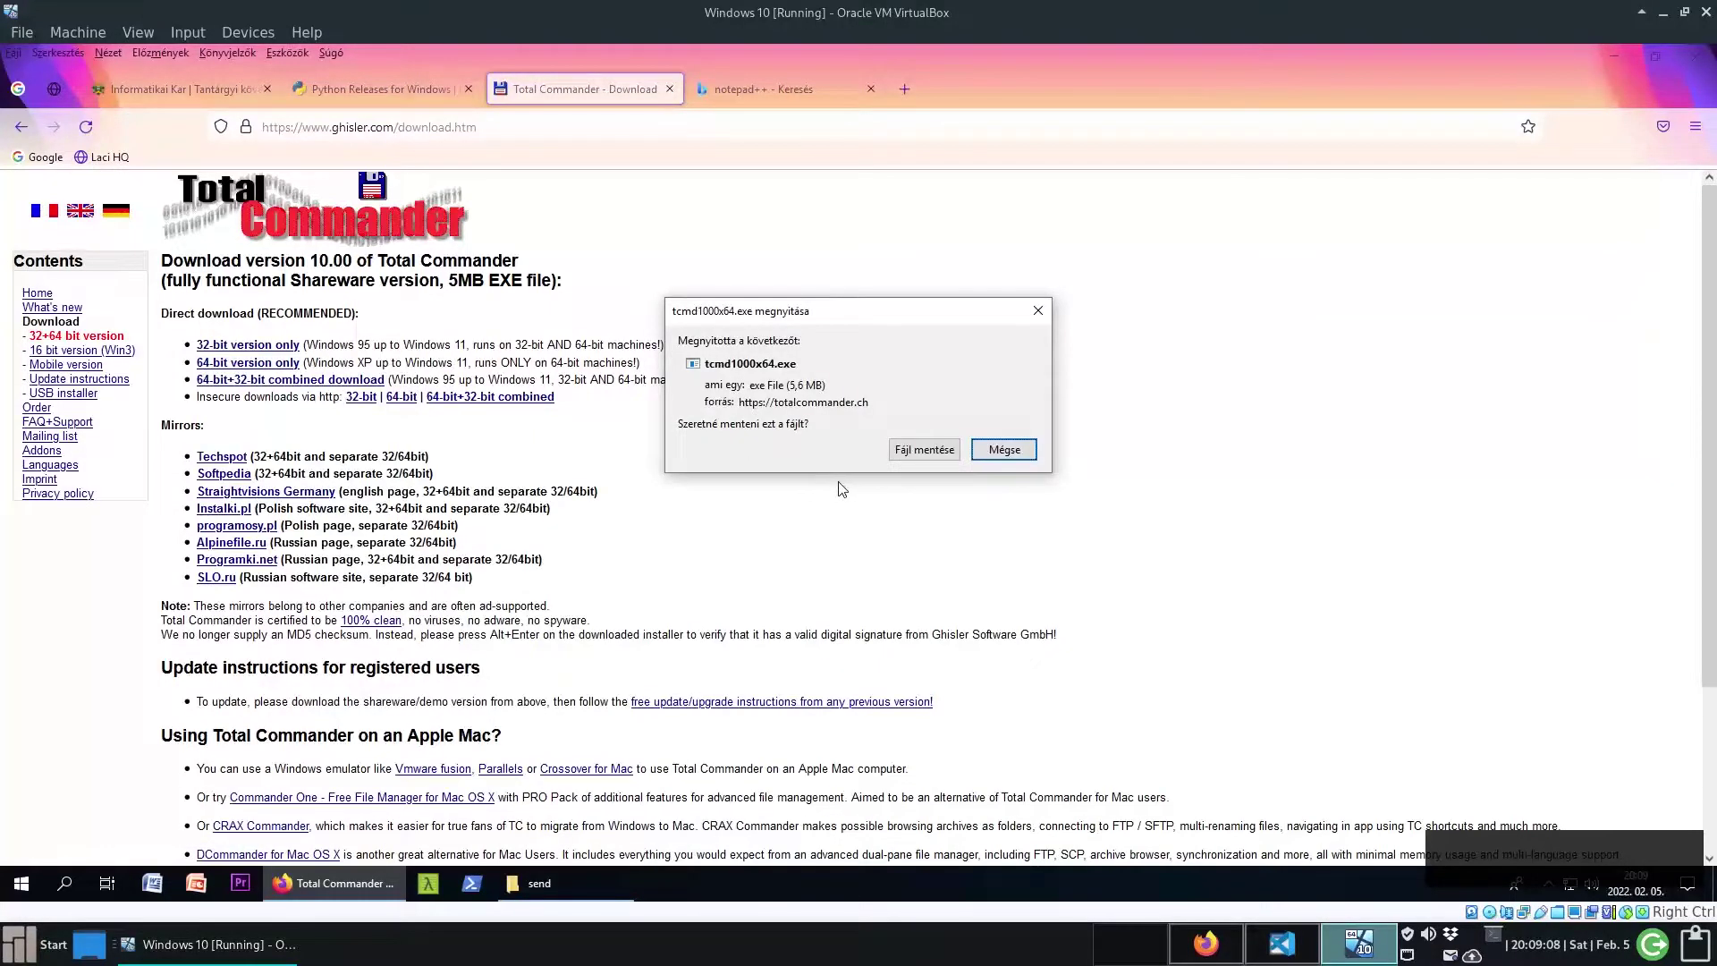
pyautogui.click(1024, 451)
pyautogui.click(1611, 54)
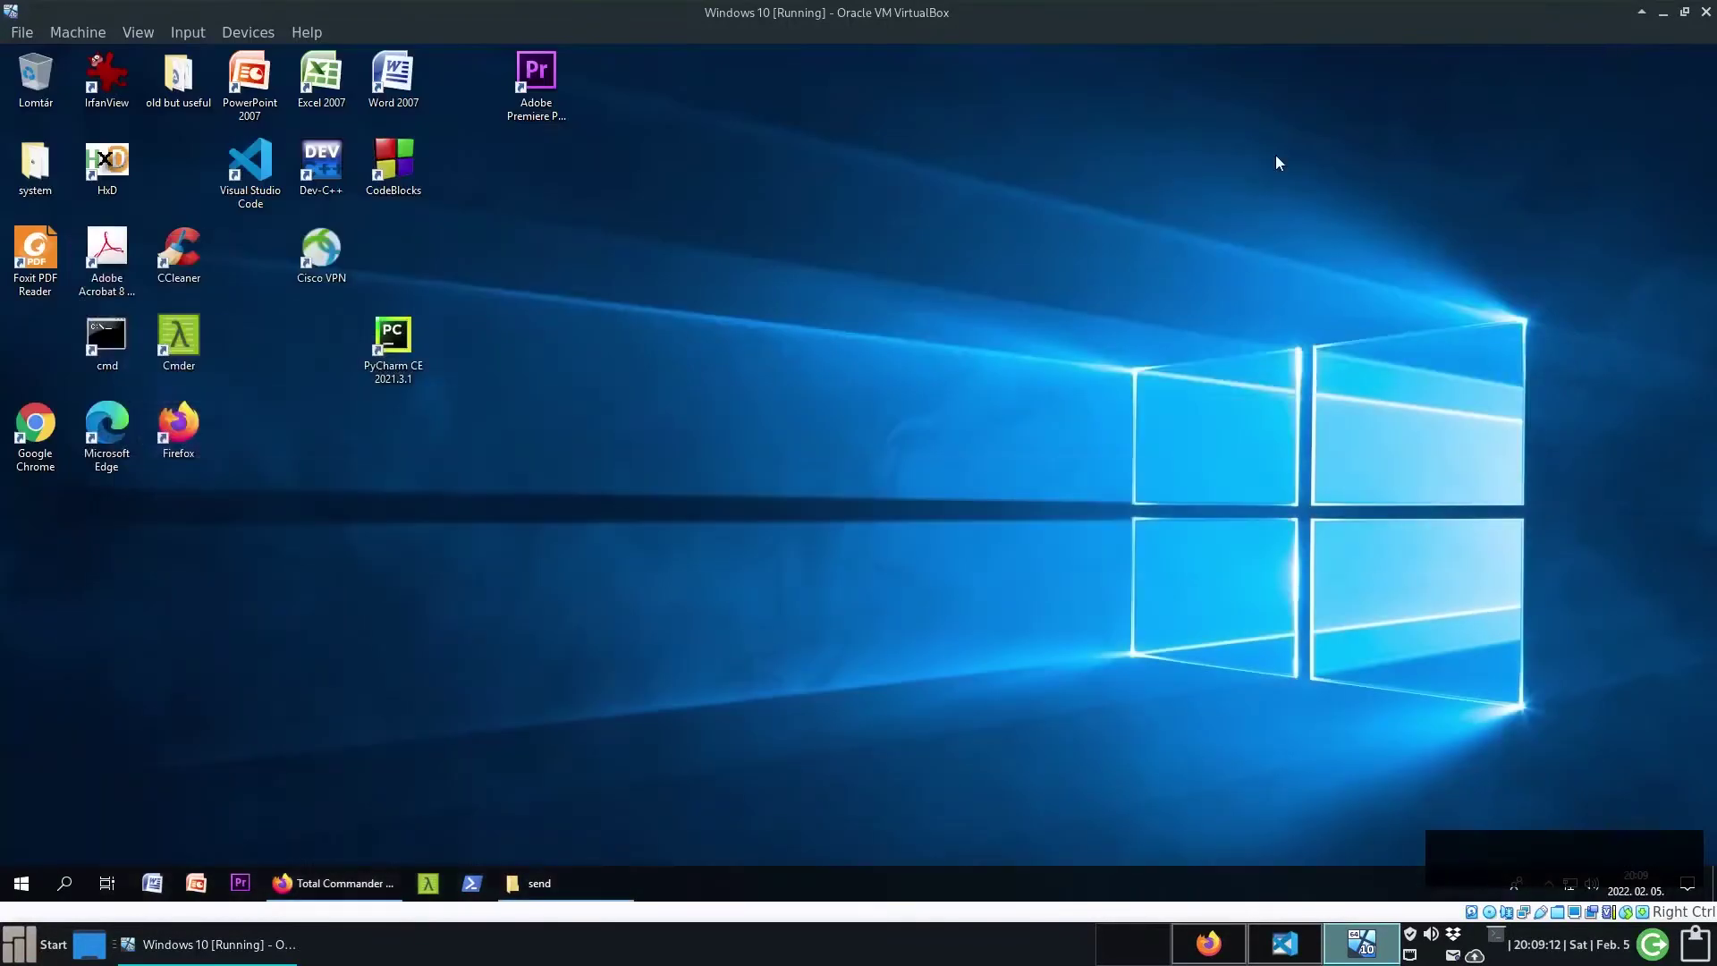
# - Run the tcmd1000x64 installer from the send folder and allow it to make changes to the device
pyautogui.click(569, 878)
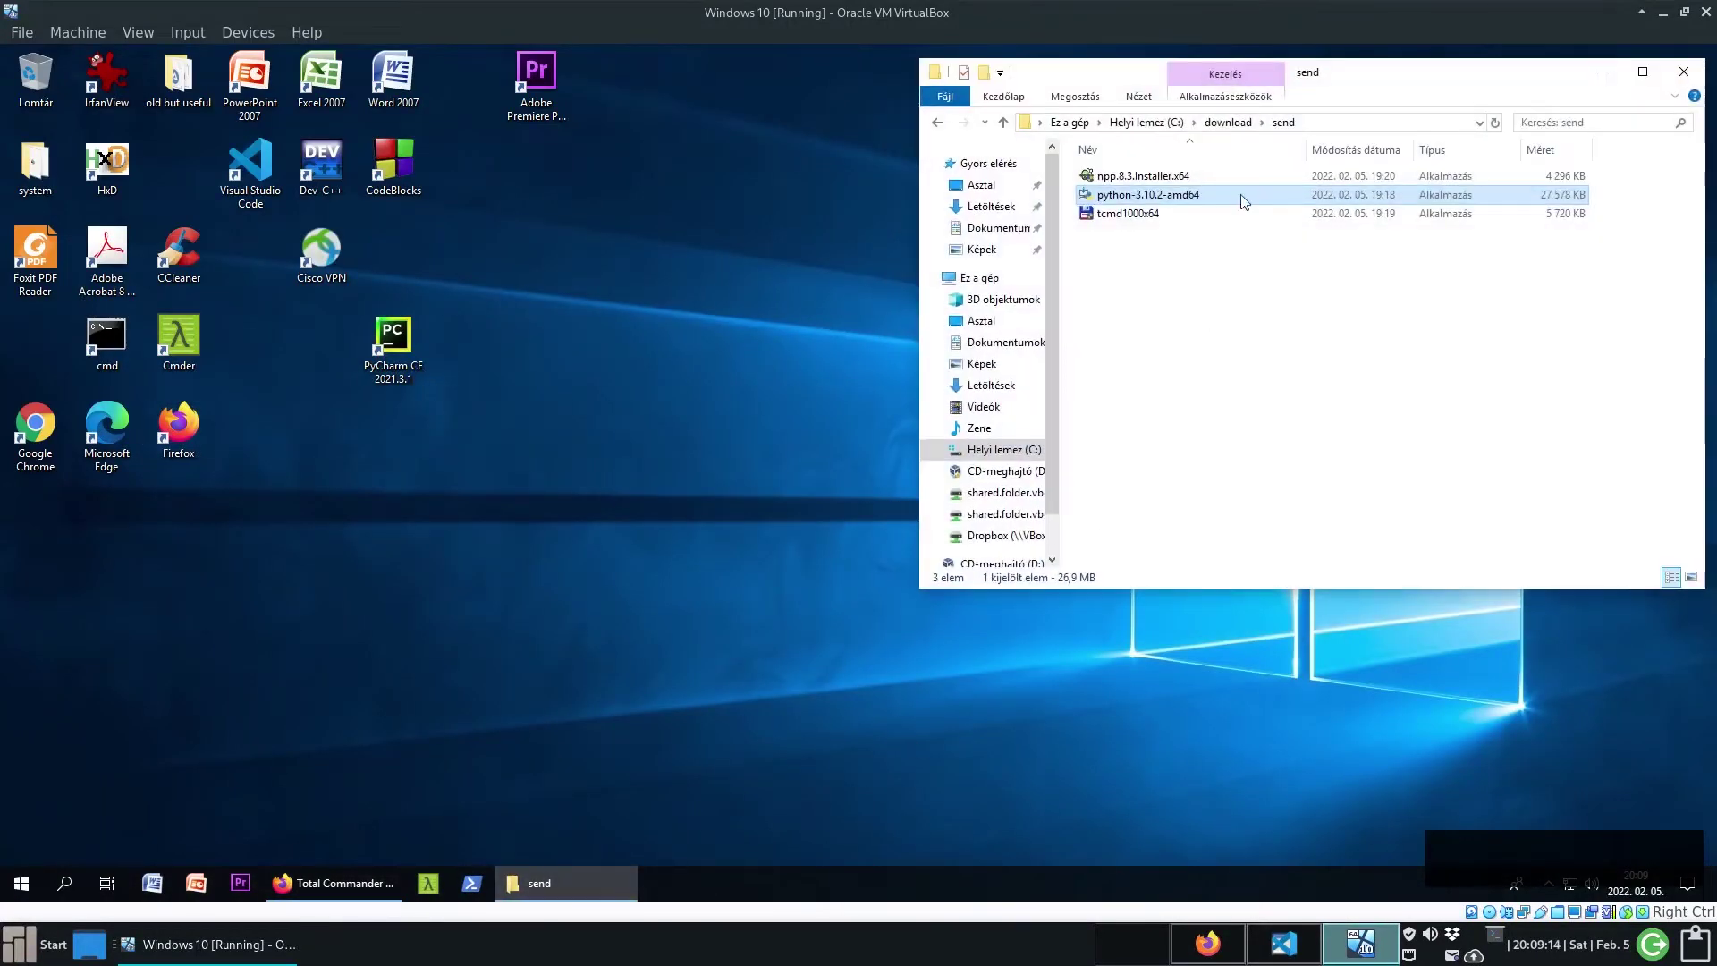
pyautogui.click(1167, 218)
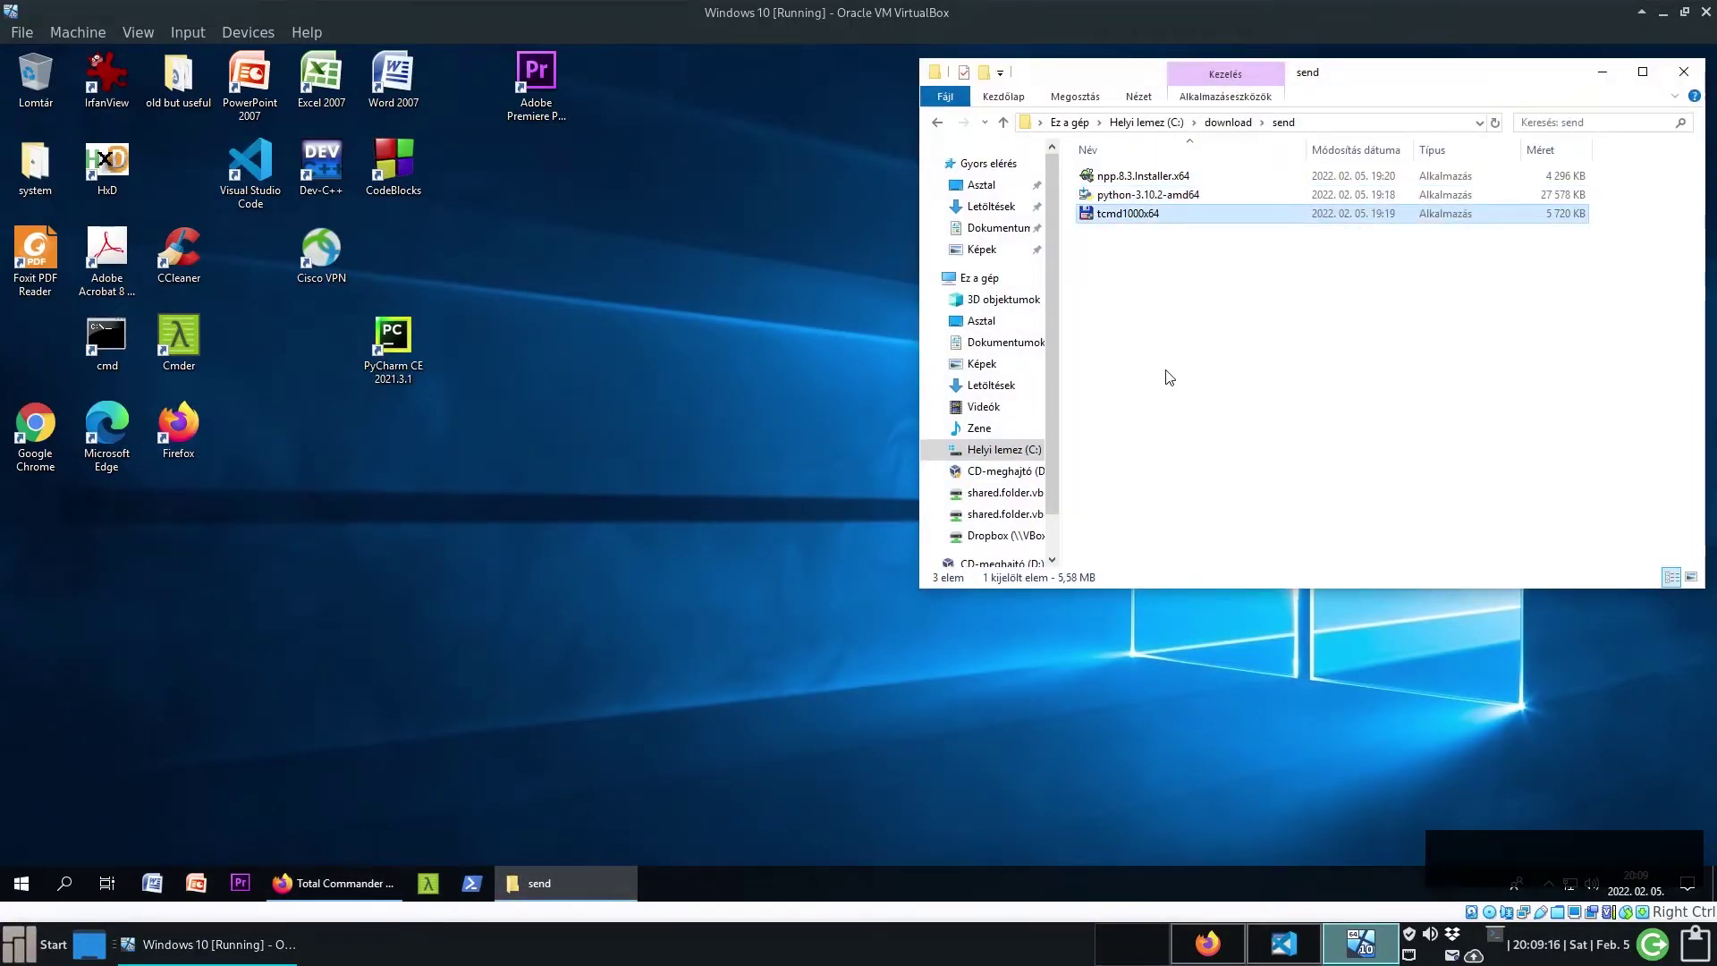
pyautogui.doubleClick(1134, 219)
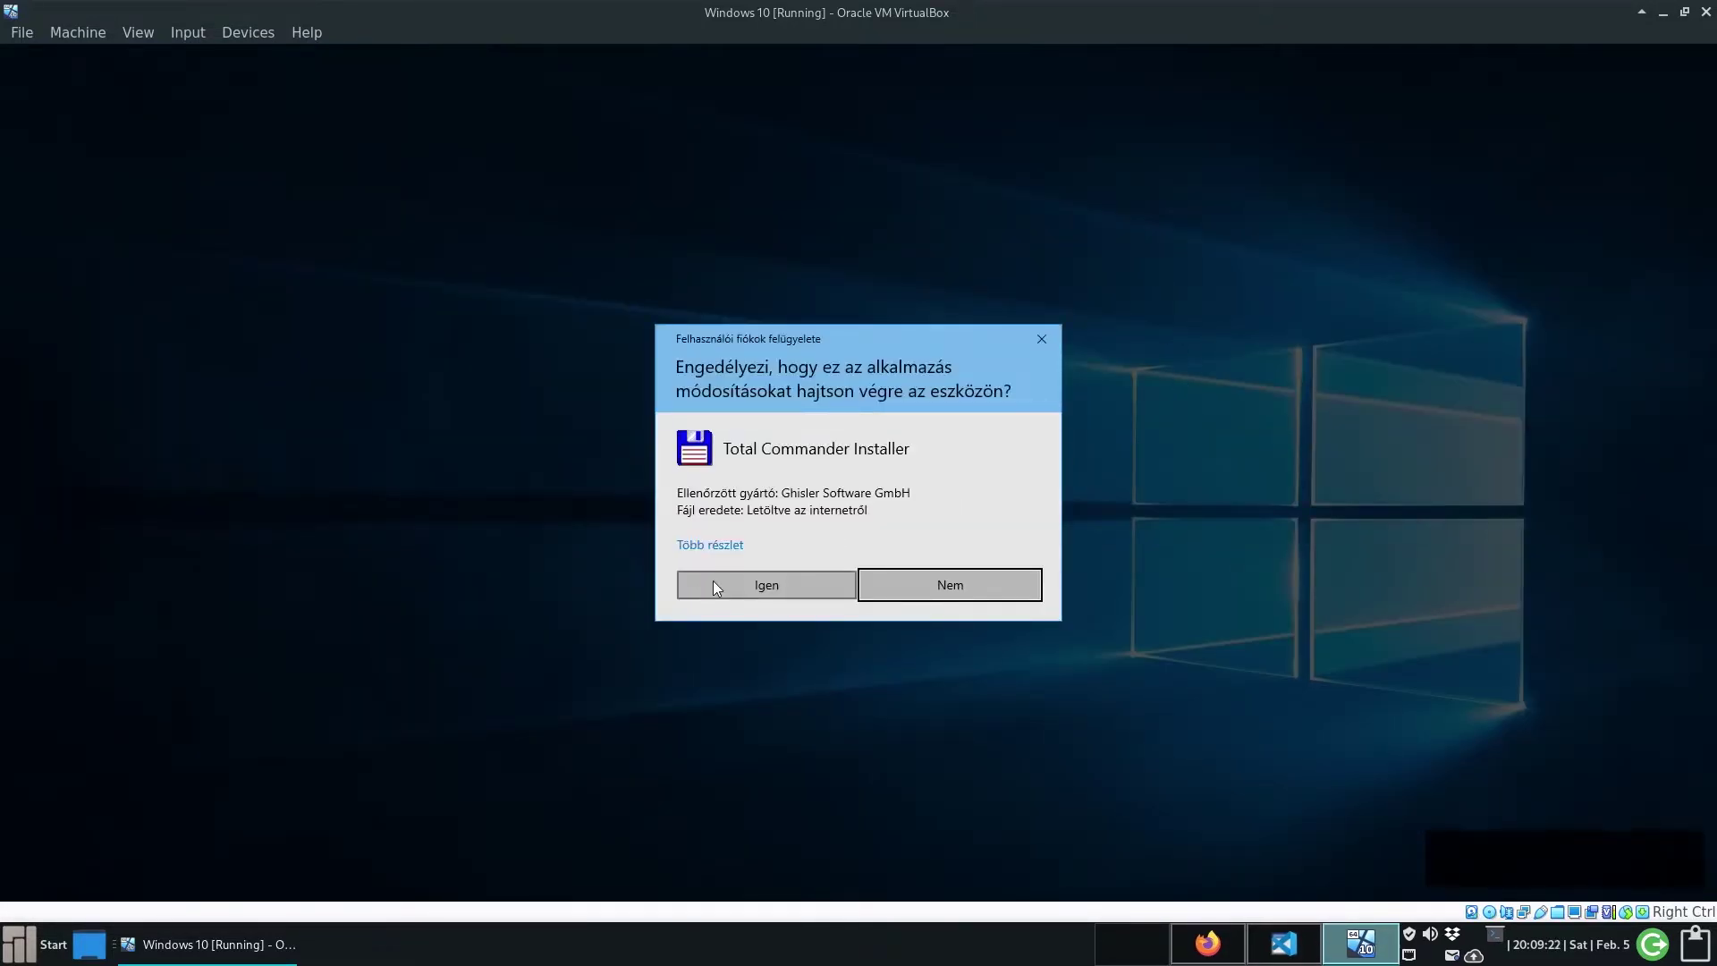
pyautogui.click(713, 585)
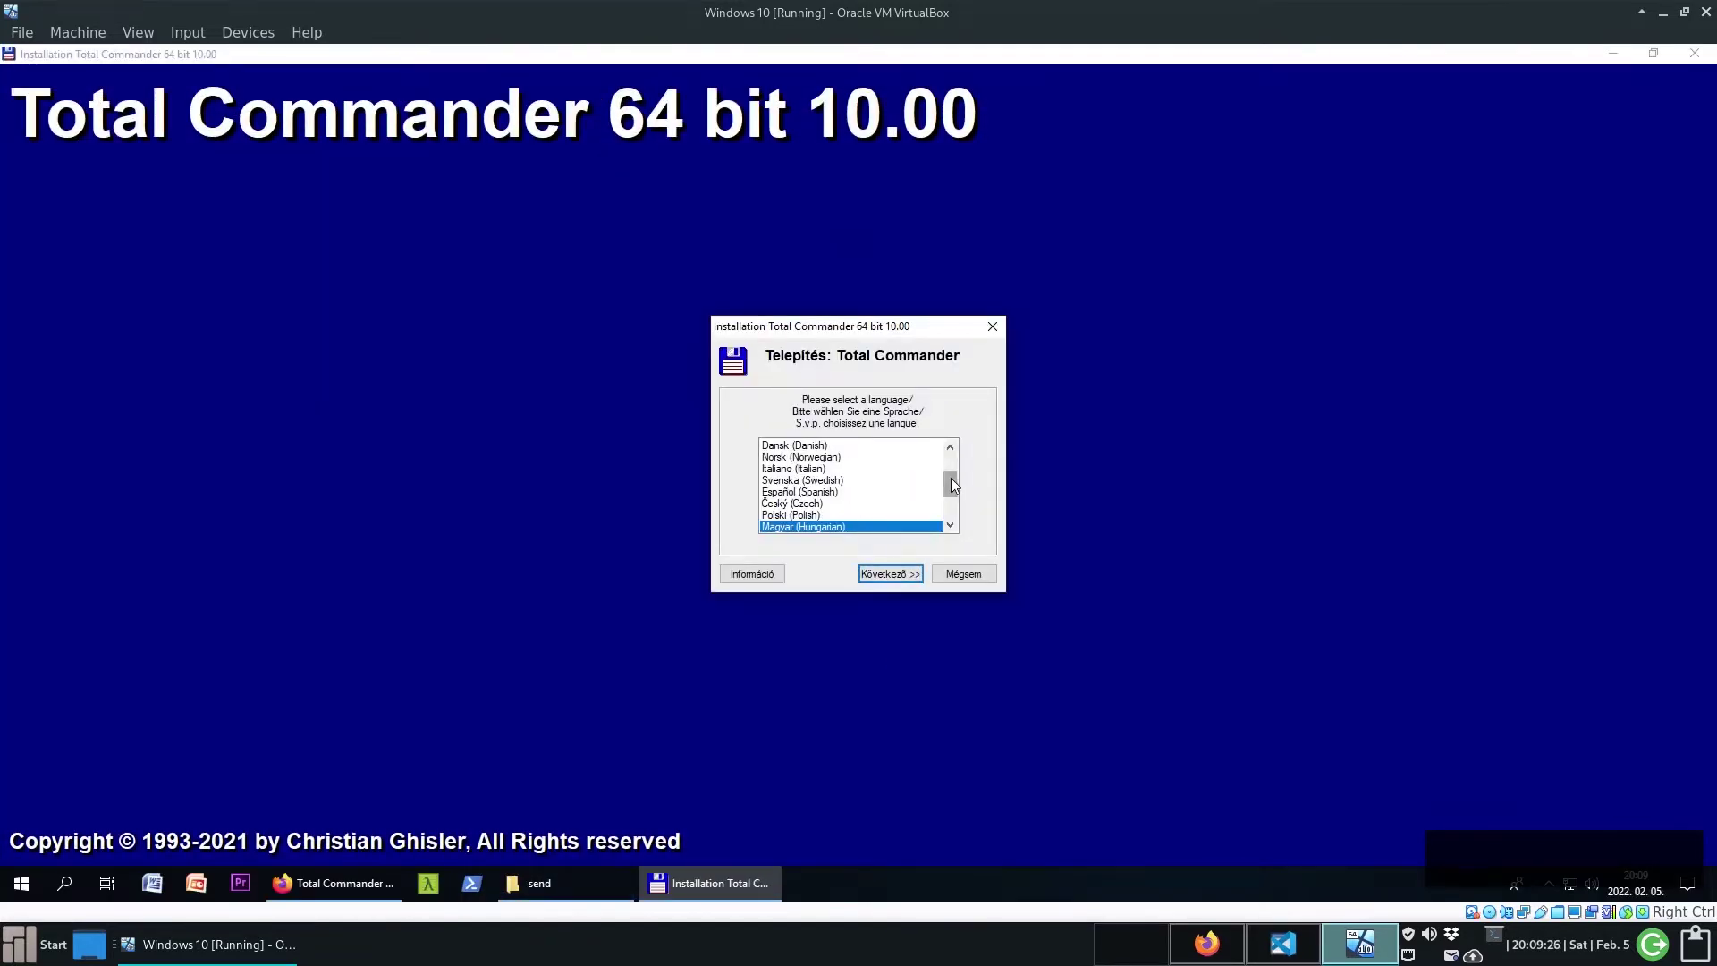
# - Choose English as the Total Commander setup language and keep the installation of all other languages enabled
pyautogui.scroll(-3, 952, 484)
pyautogui.scroll(3, 952, 487)
pyautogui.moveTo(954, 479); pyautogui.dragTo(955, 458)
pyautogui.click(806, 447)
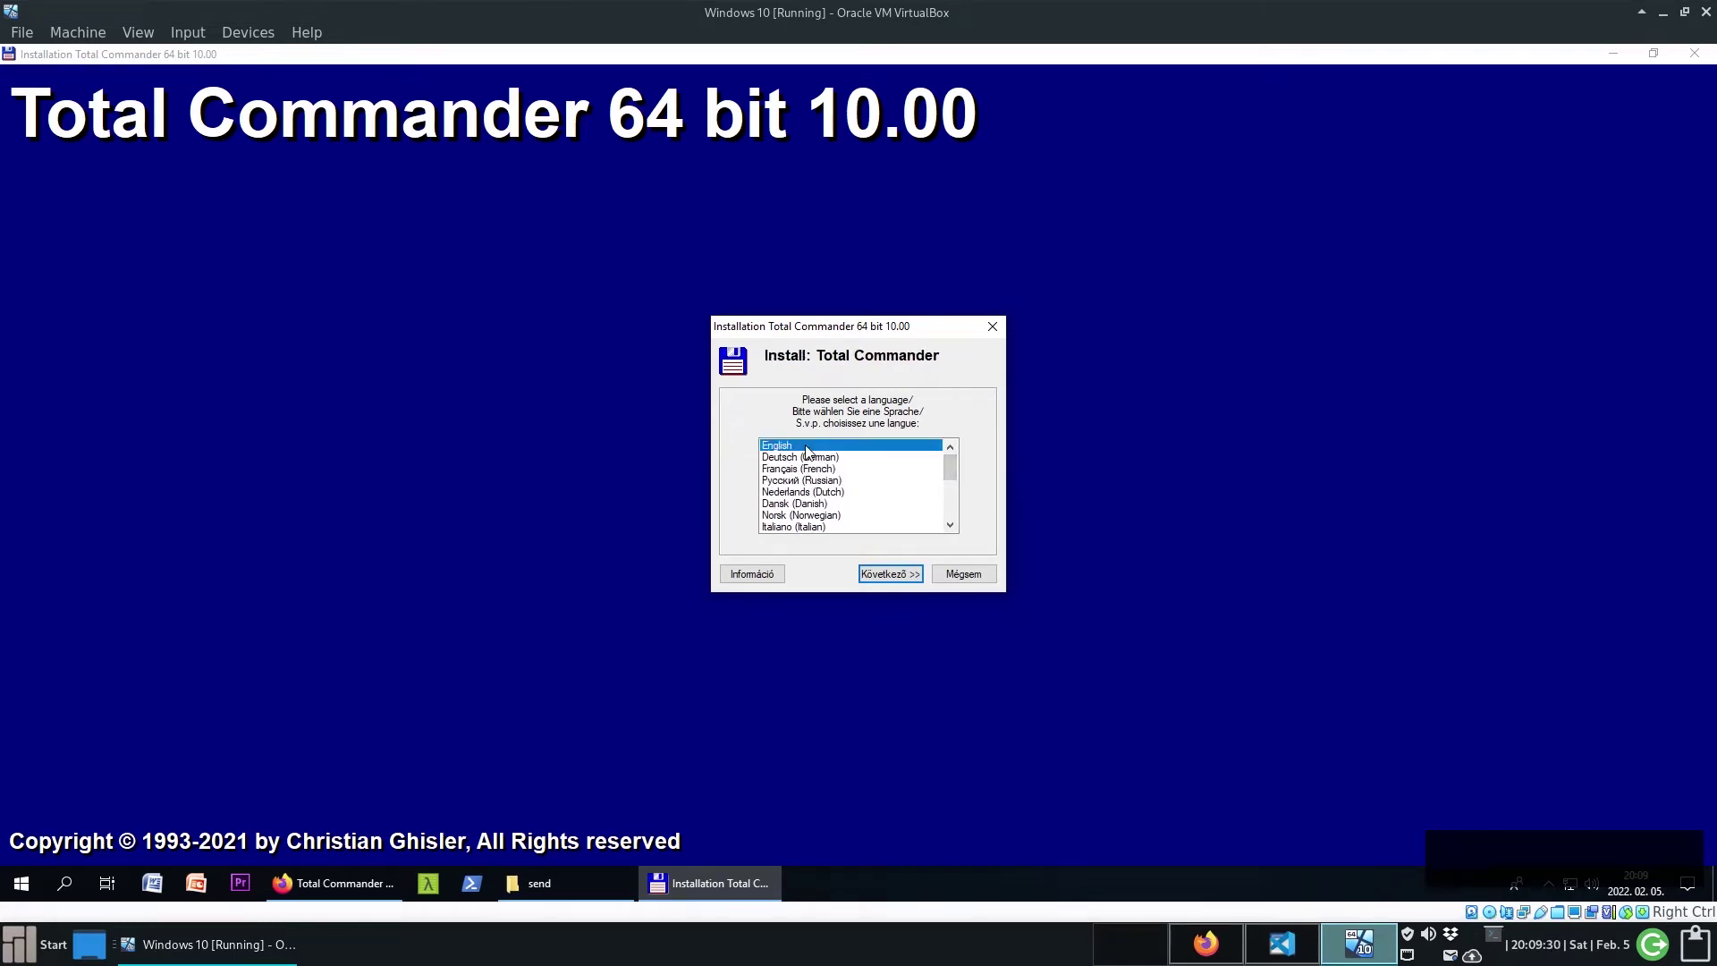
pyautogui.click(891, 573)
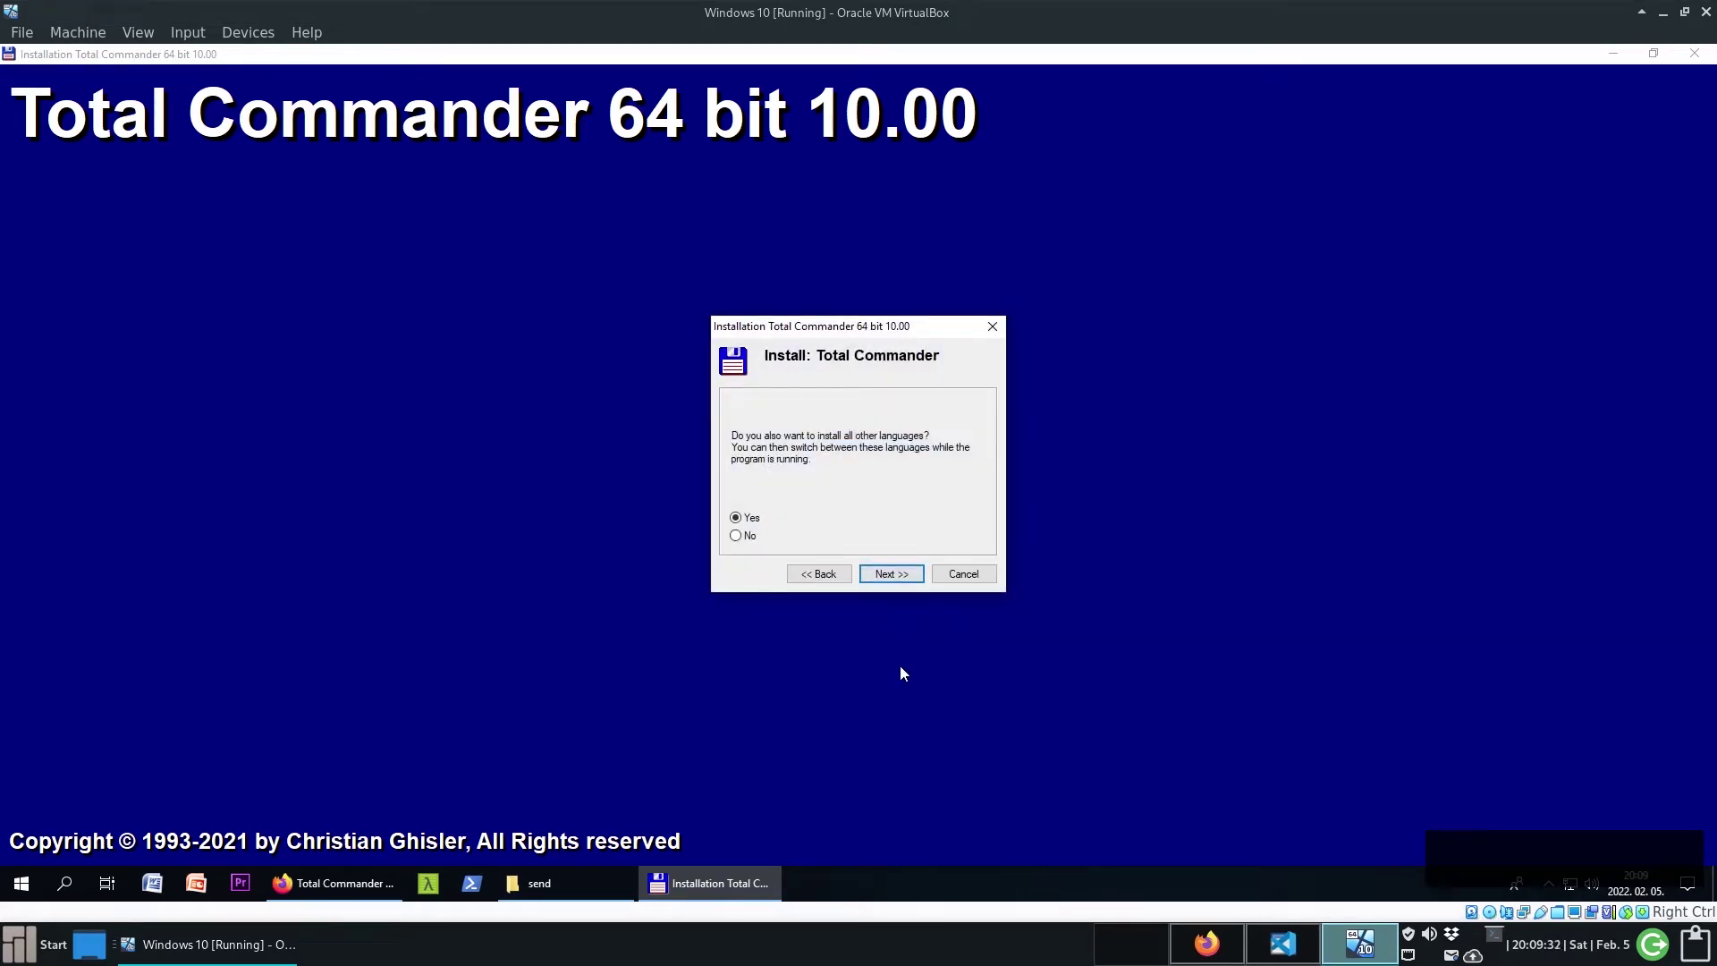
pyautogui.click(892, 573)
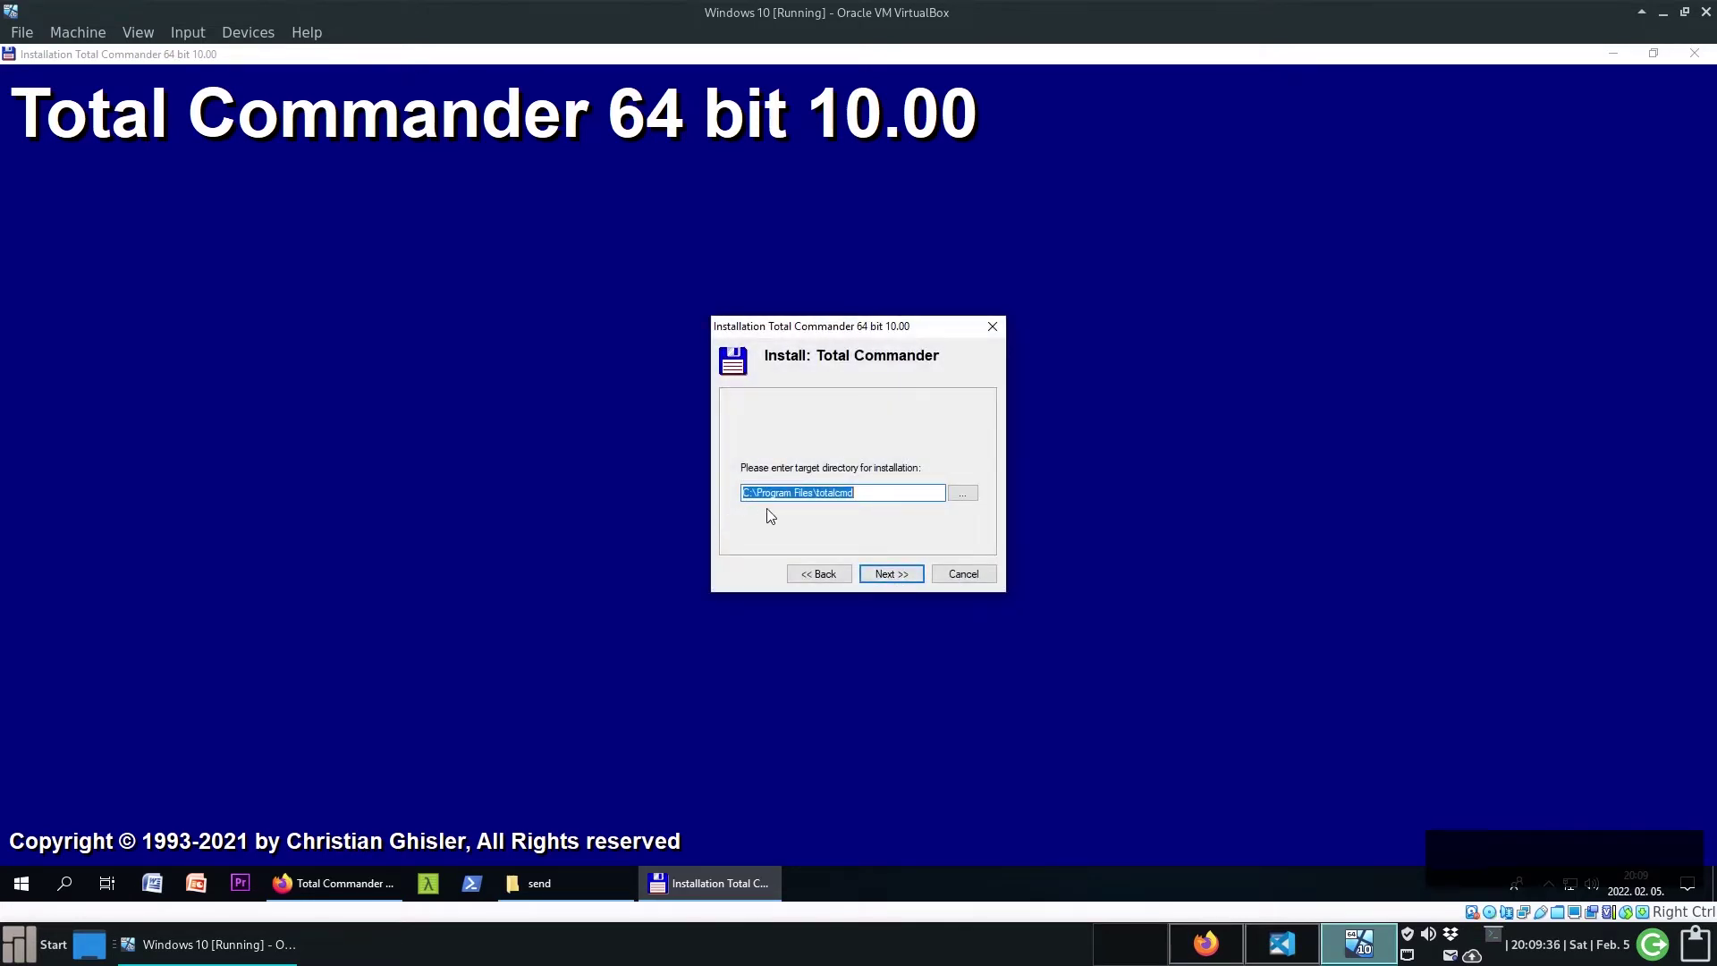
# - Install into C:\Program Files\totalcmd with the default ini location and Start menu and desktop shortcuts for this user, and finish setup
pyautogui.click(890, 574)
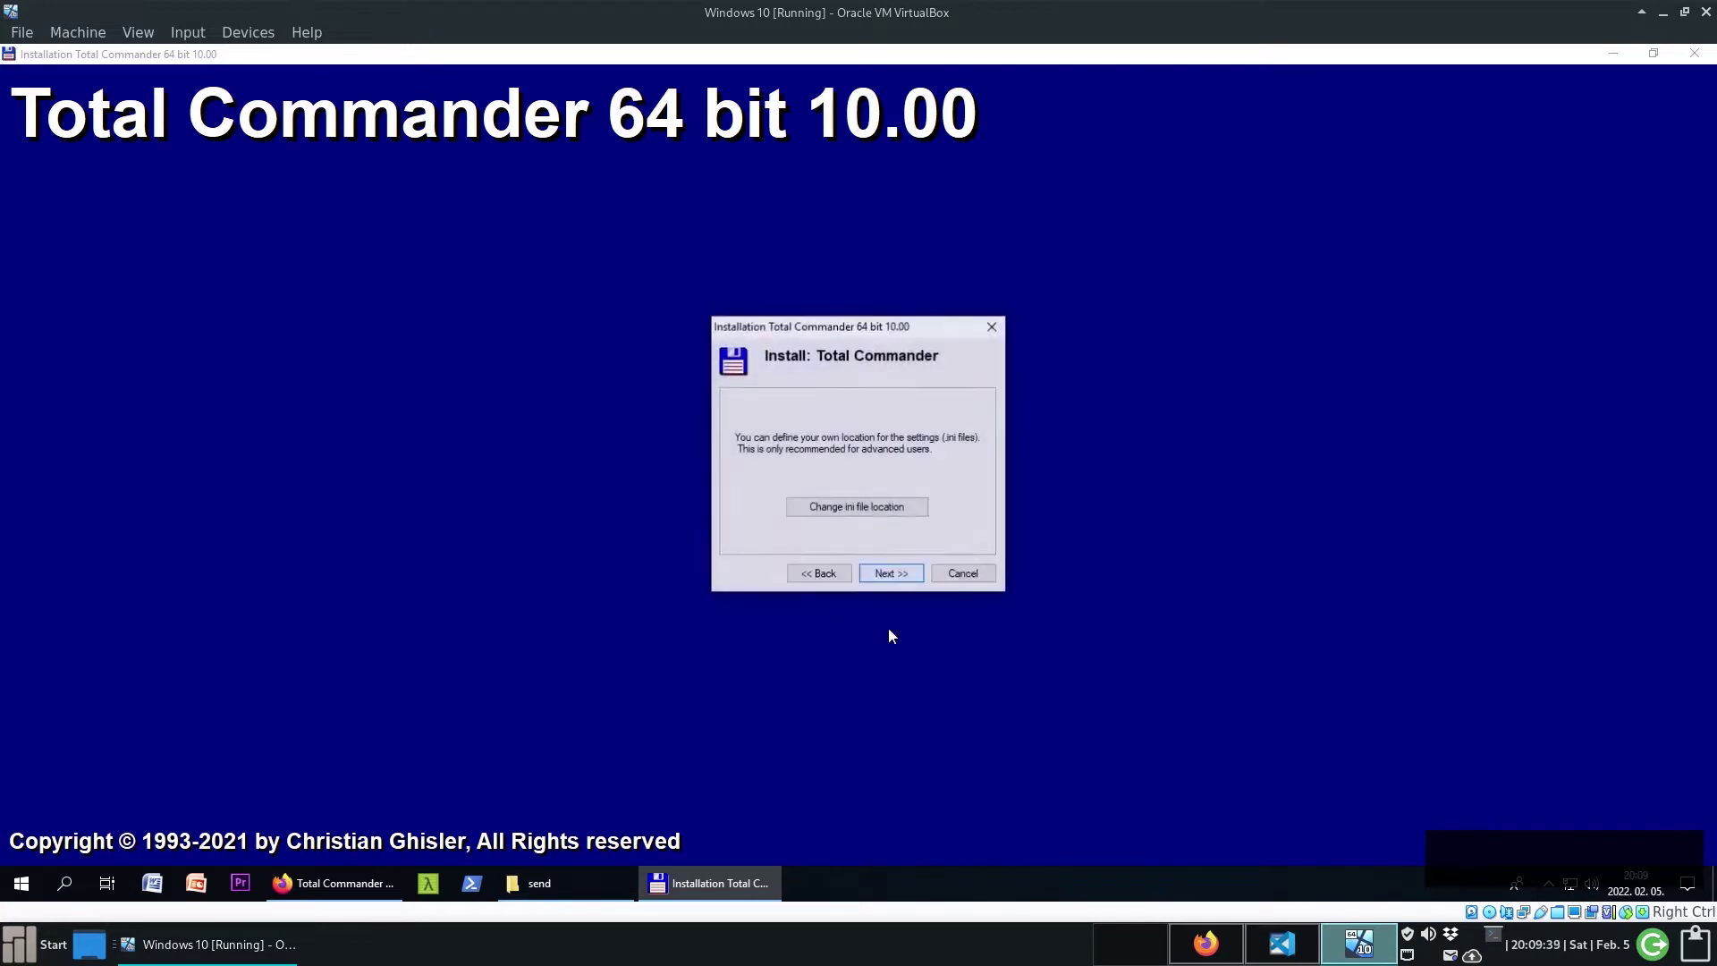
pyautogui.click(895, 578)
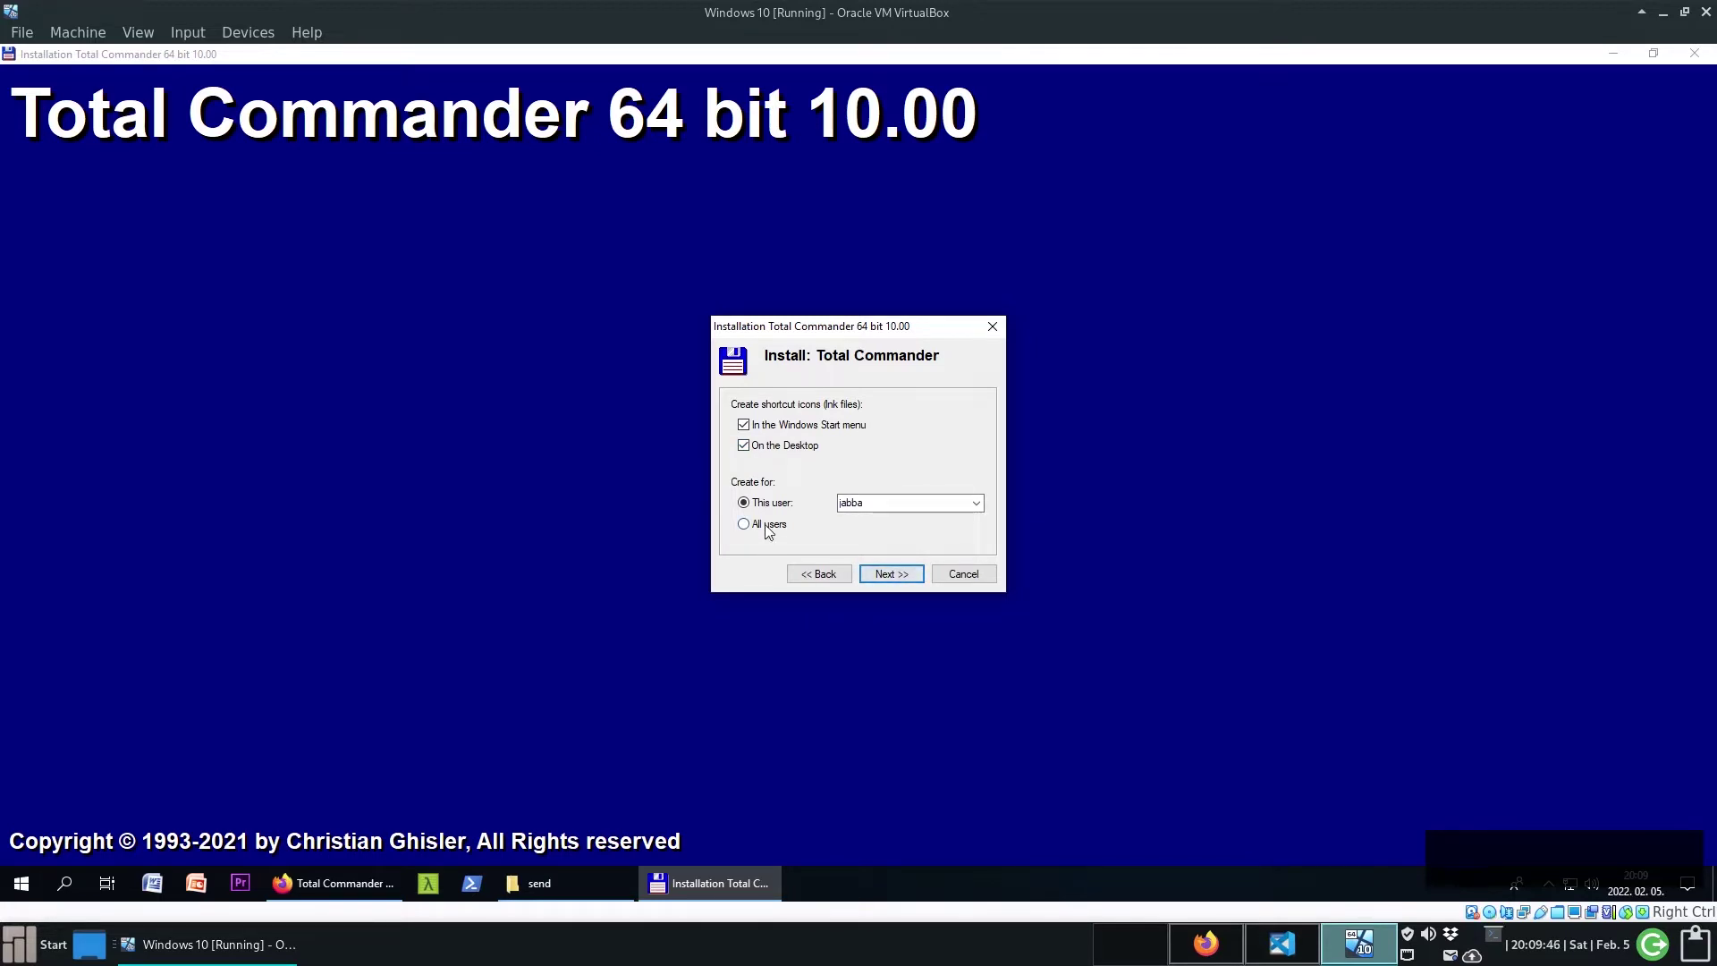
pyautogui.click(892, 575)
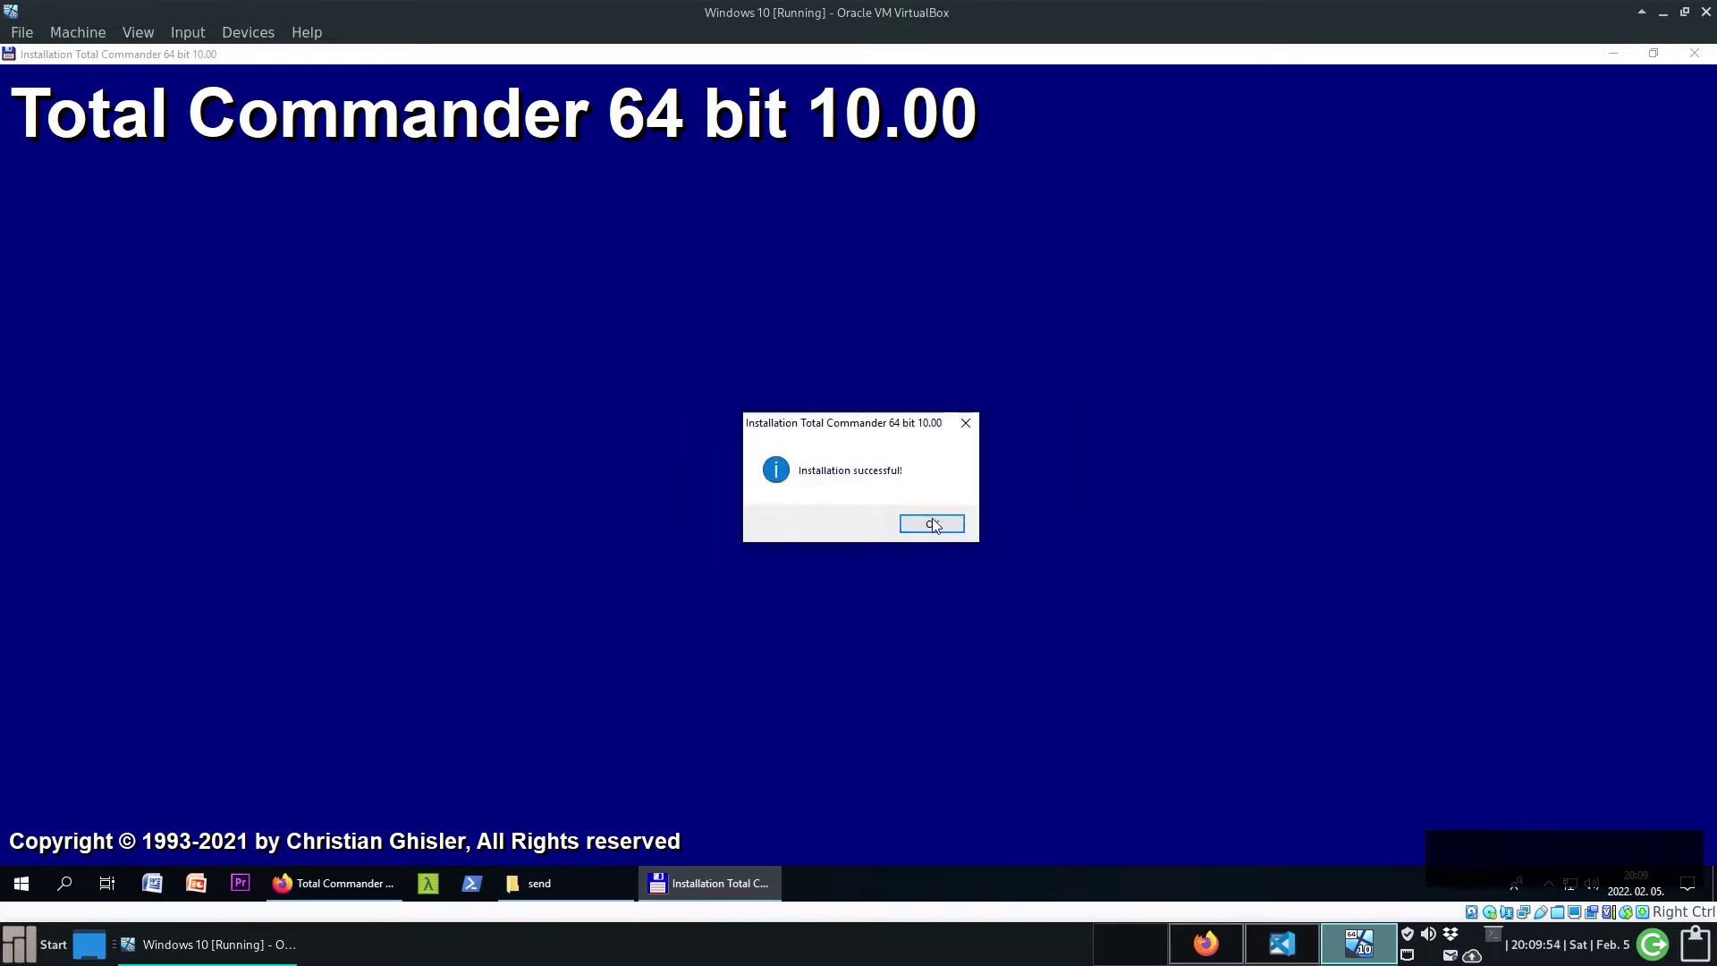
pyautogui.click(932, 525)
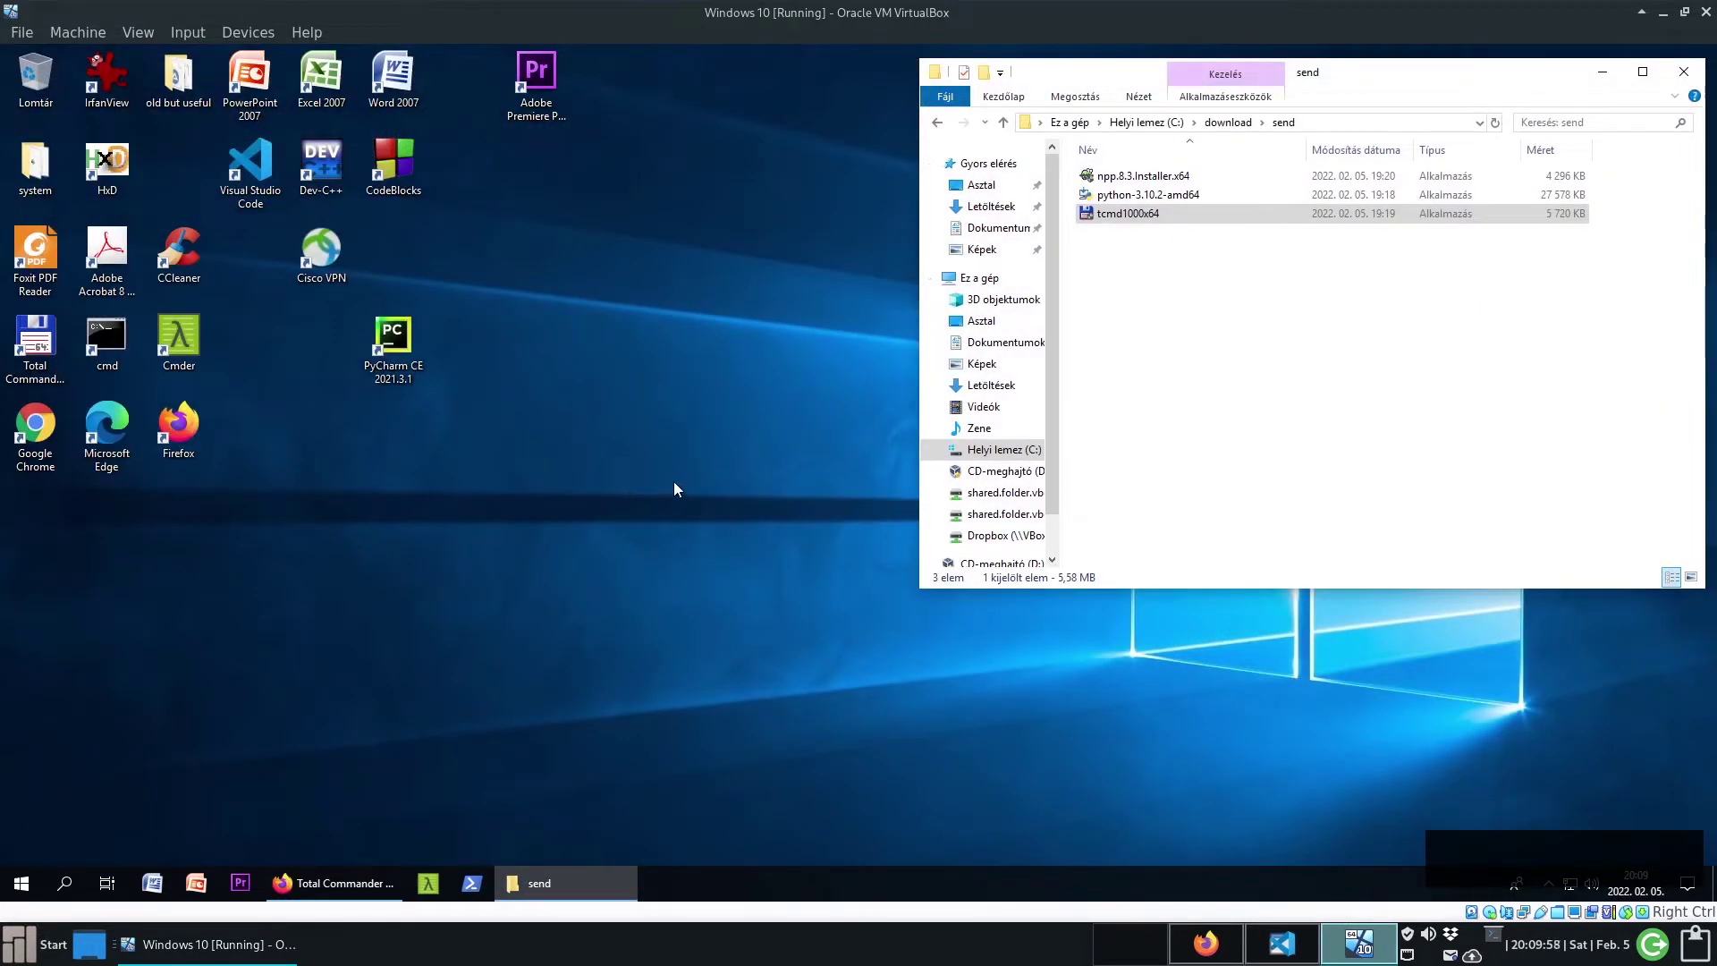
# - Move the Total Commander desktop shortcut below the PyCharm CE icon and start the program, passing the shareware notice with number 2
pyautogui.click(1671, 74)
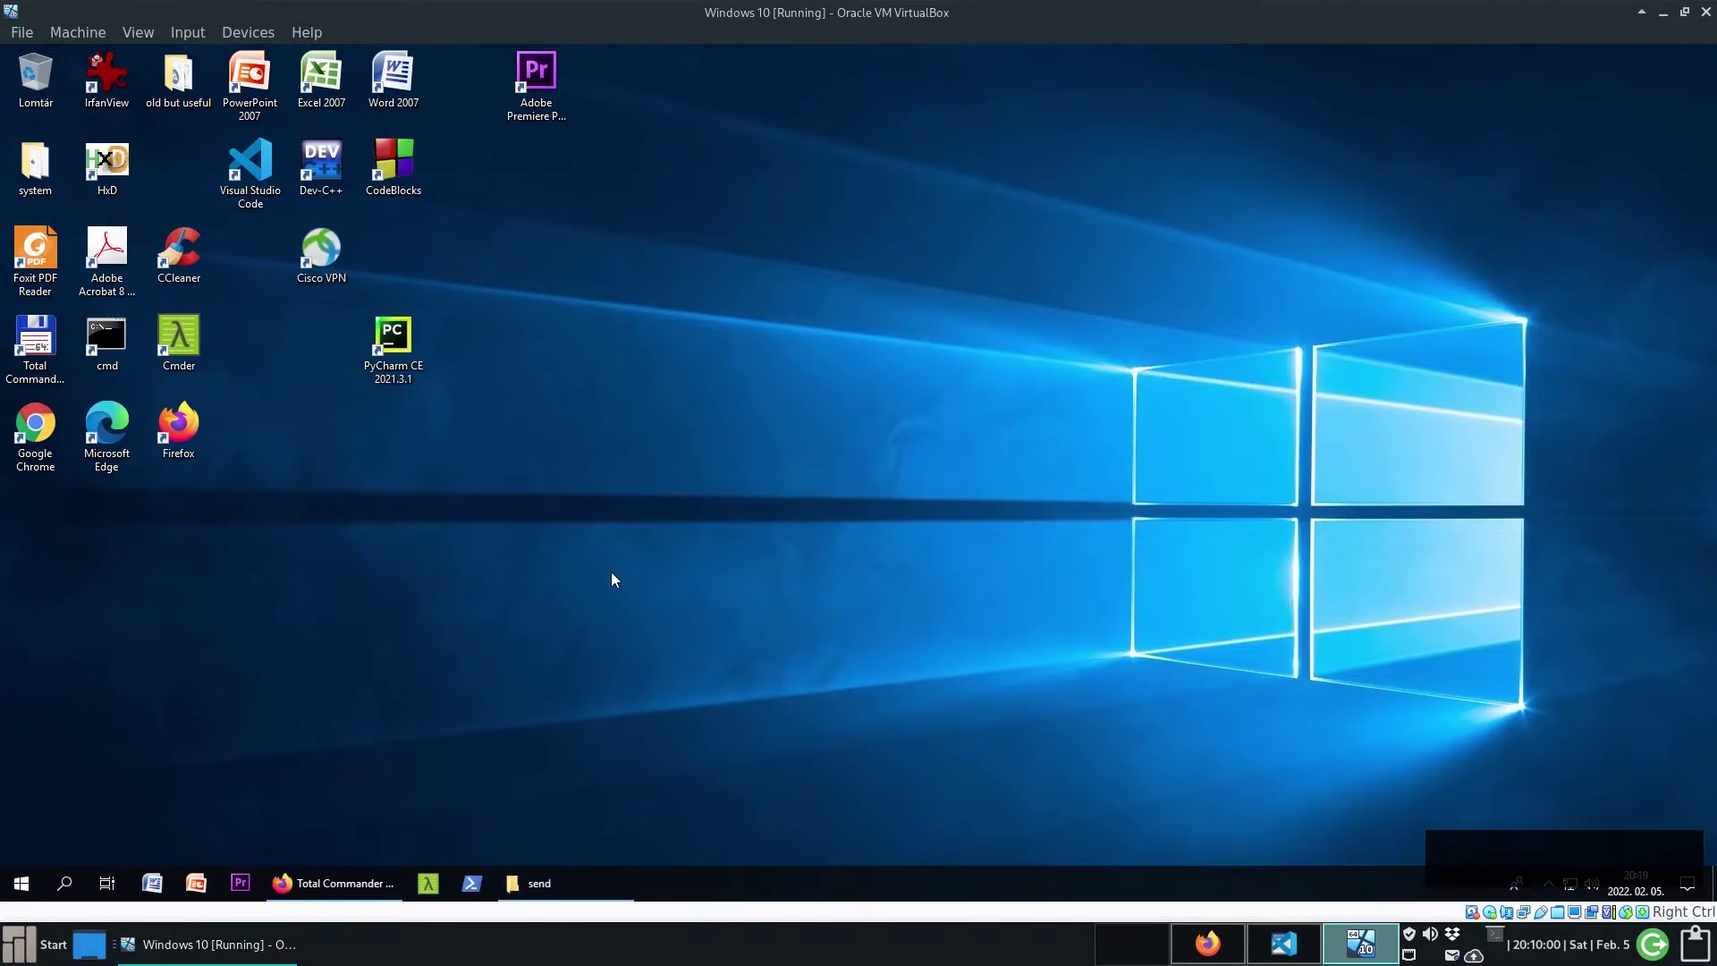
pyautogui.moveTo(40, 345); pyautogui.dragTo(395, 436)
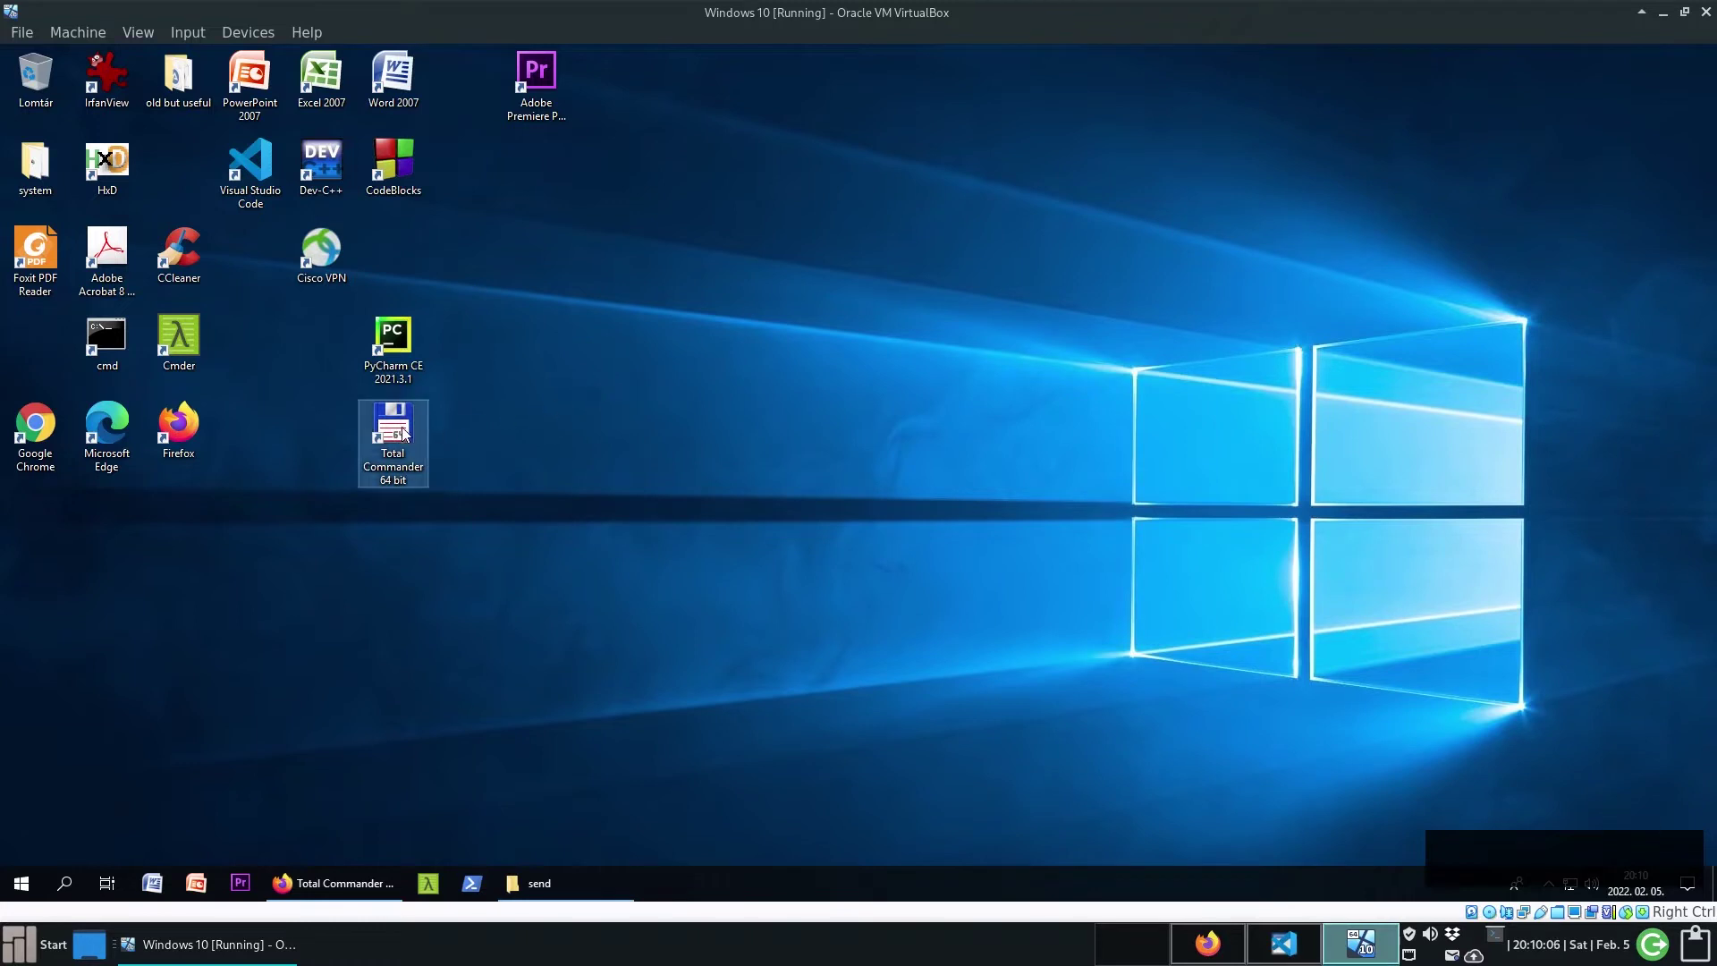
pyautogui.doubleClick(395, 423)
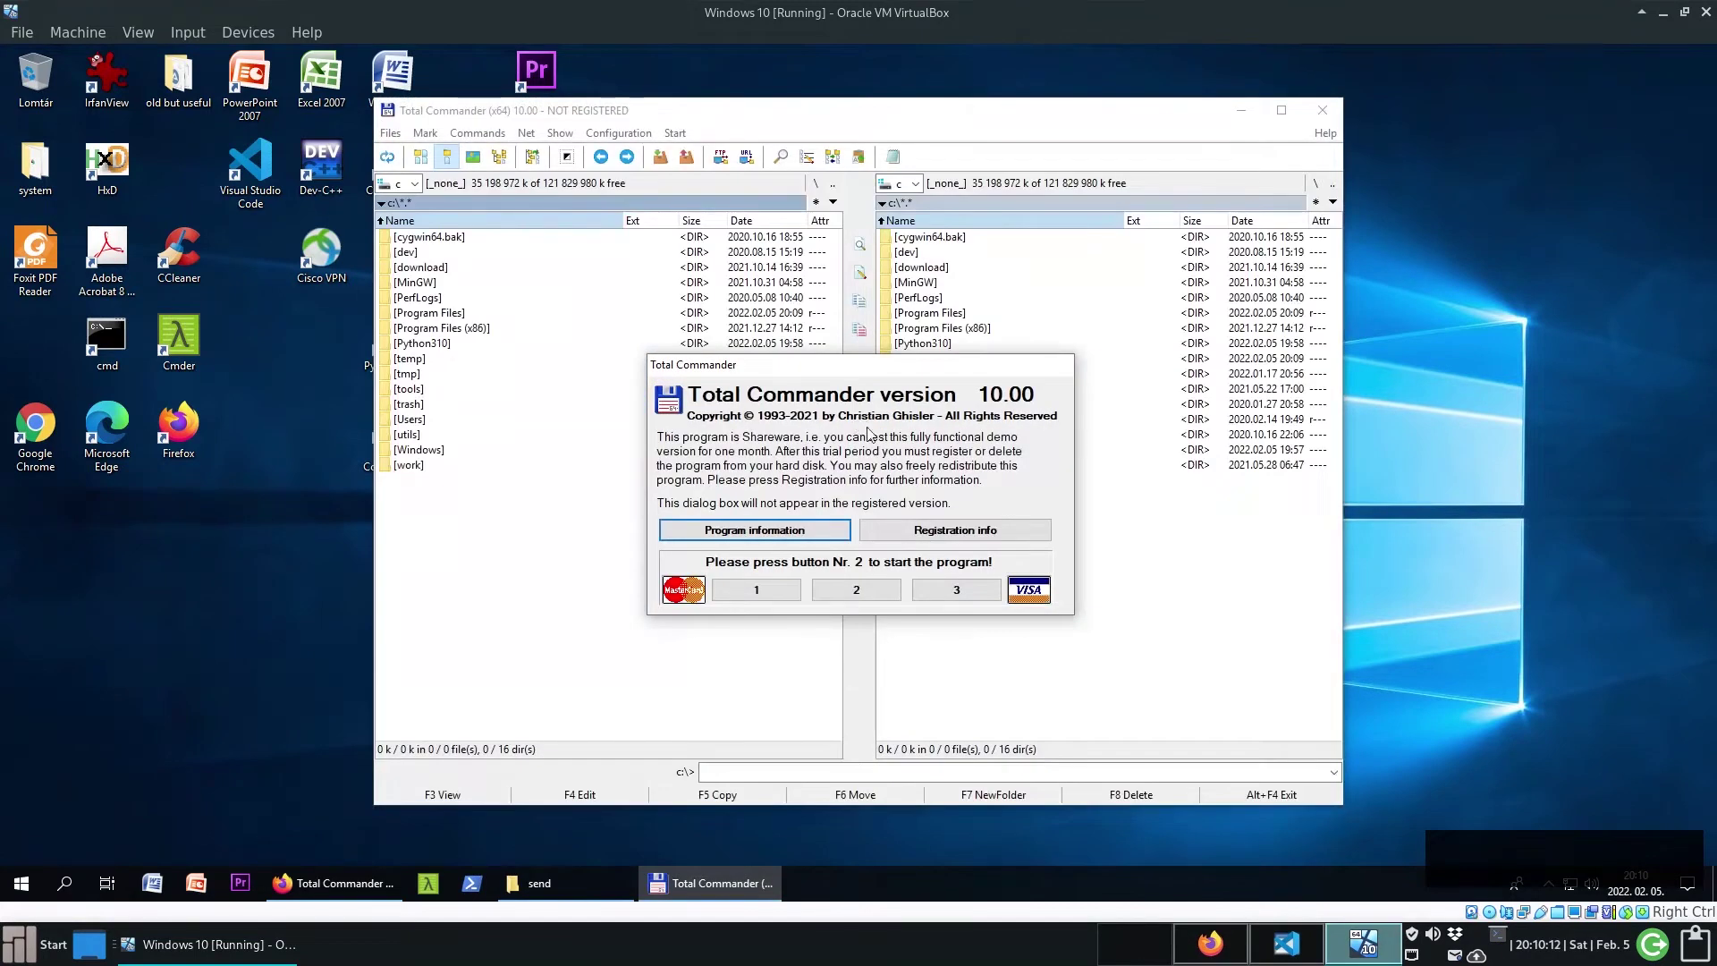
pyautogui.click(861, 594)
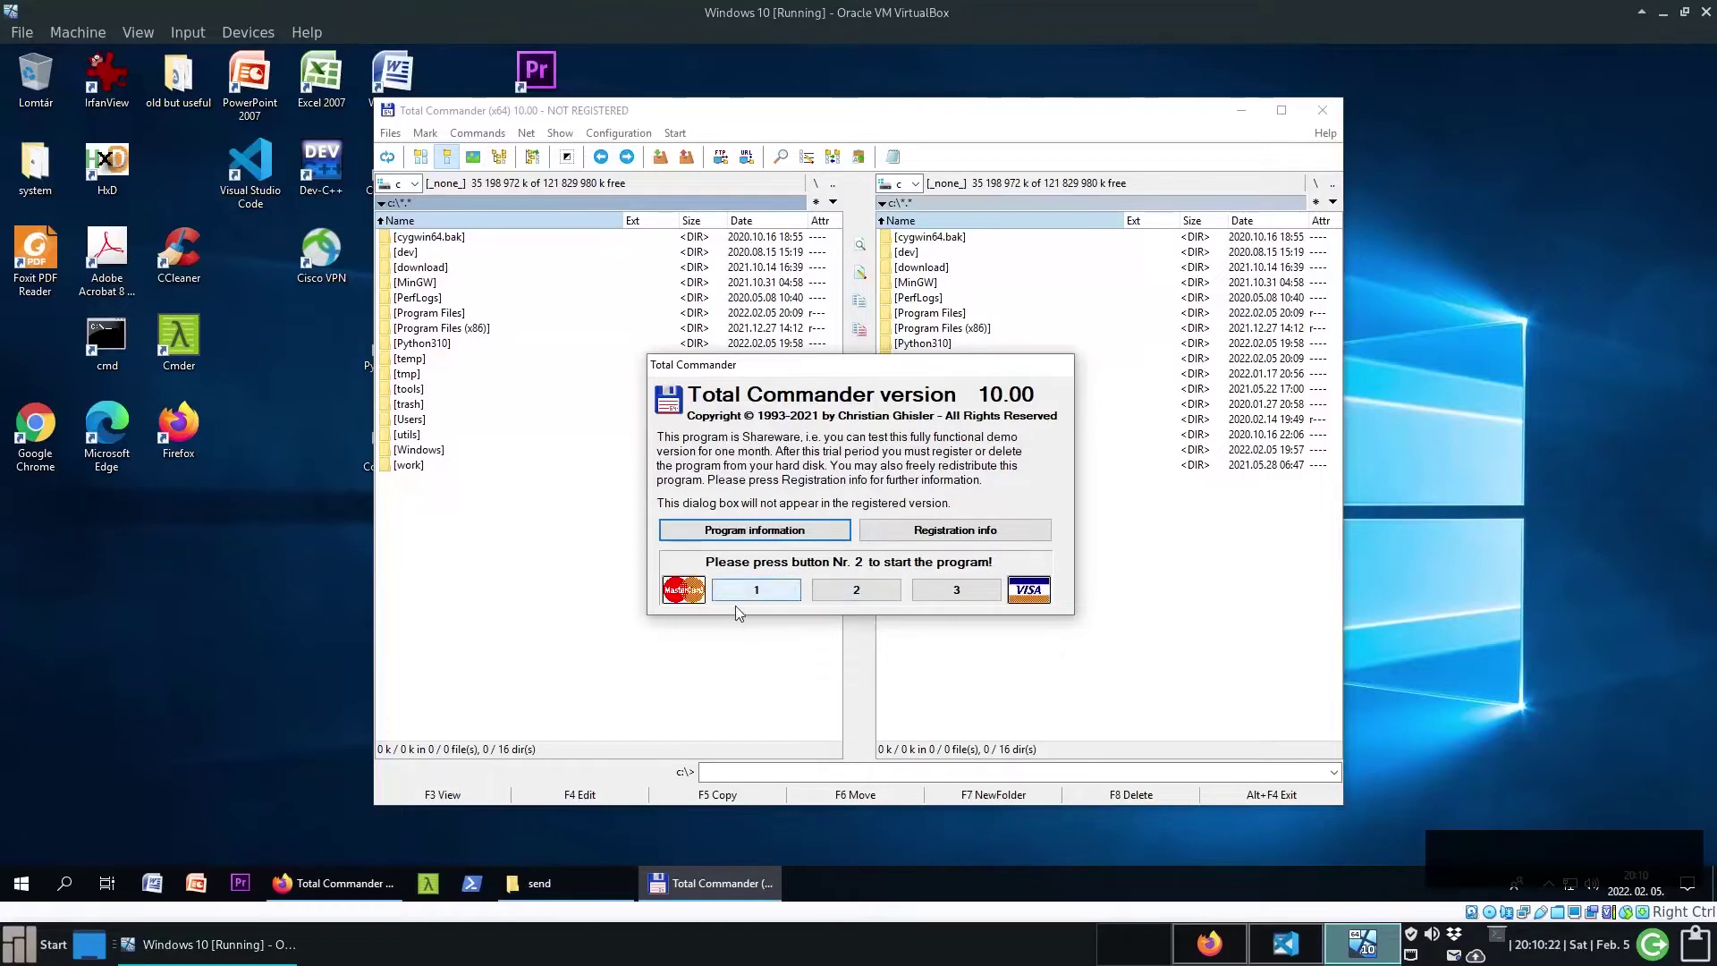
pyautogui.click(858, 592)
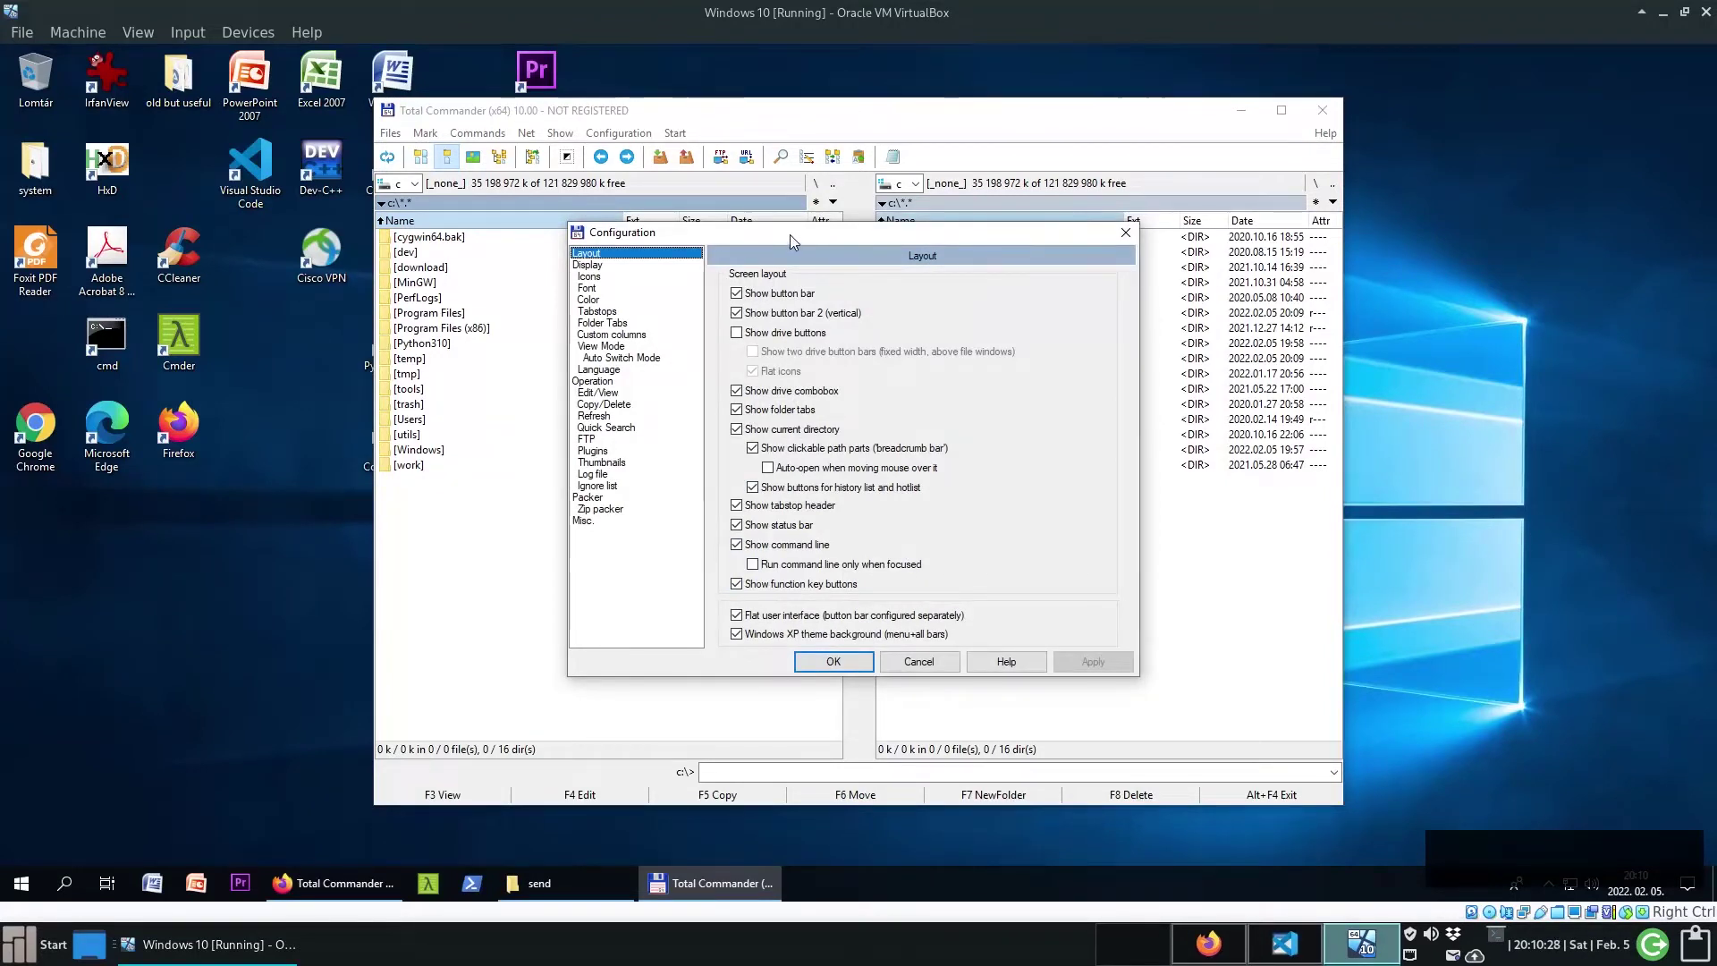
# - Reposition the Configuration dialog, view the Display settings, and set the icons shown beside filenames to All associated
pyautogui.moveTo(791, 235)
pyautogui.mouseDown()
pyautogui.moveTo(871, 229)
pyautogui.moveTo(743, 234)
pyautogui.moveTo(803, 233)
pyautogui.mouseUp()
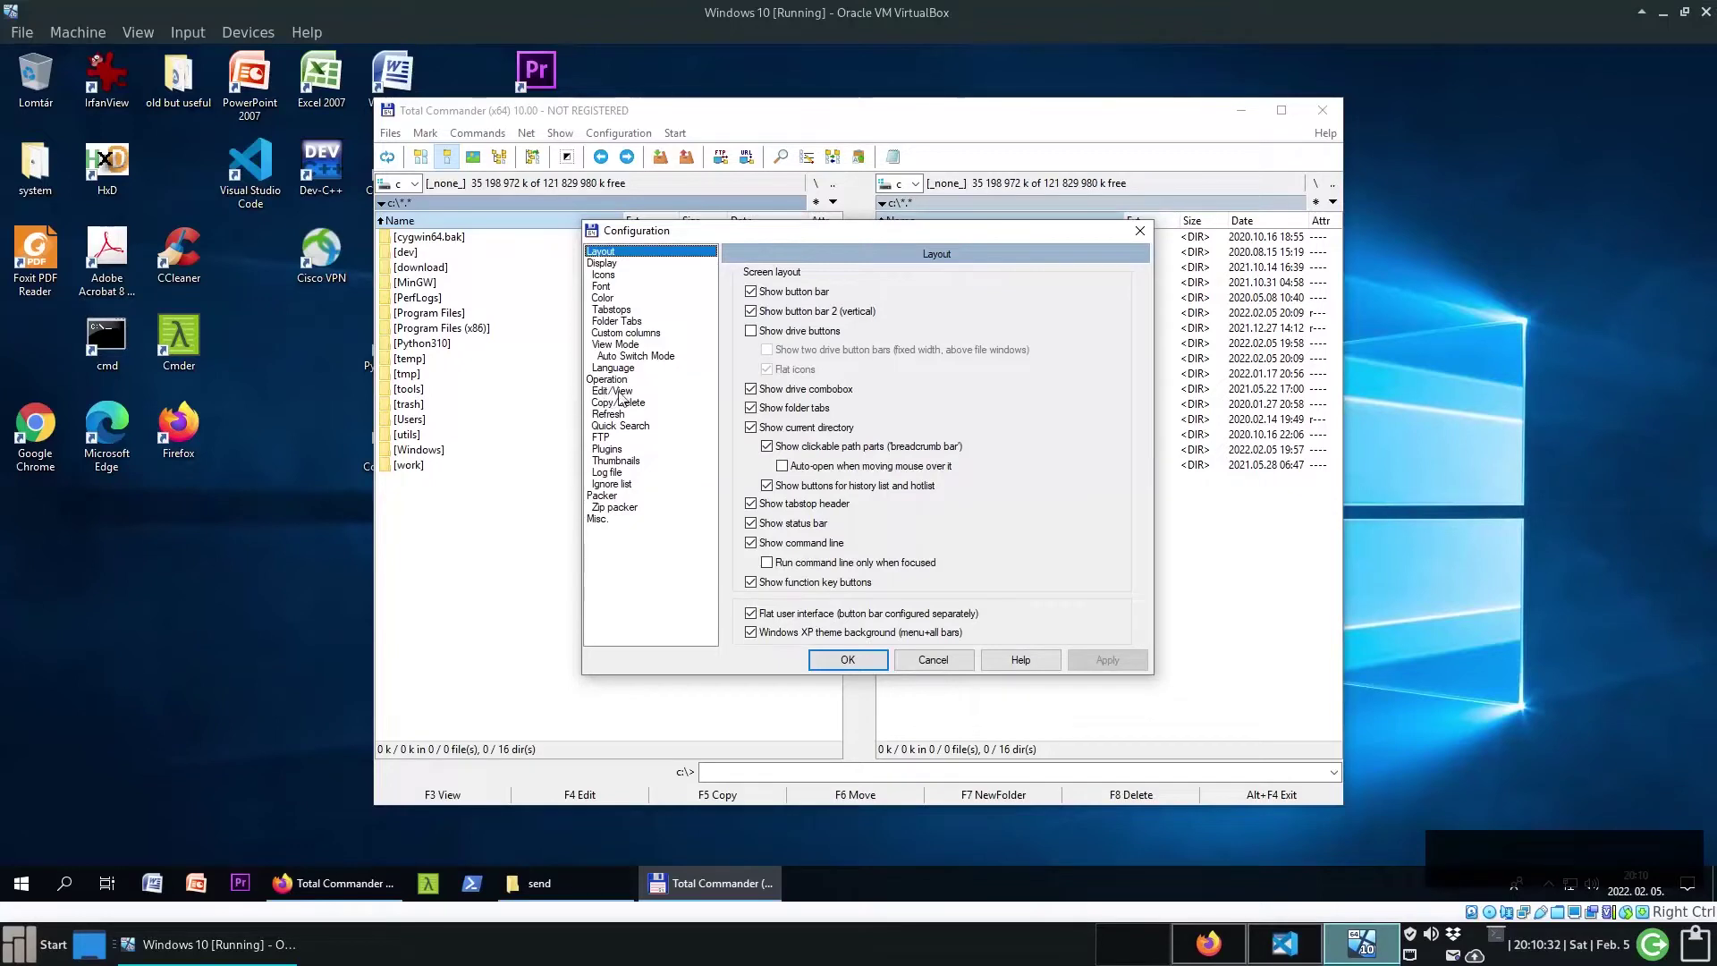
pyautogui.moveTo(832, 233); pyautogui.dragTo(873, 238)
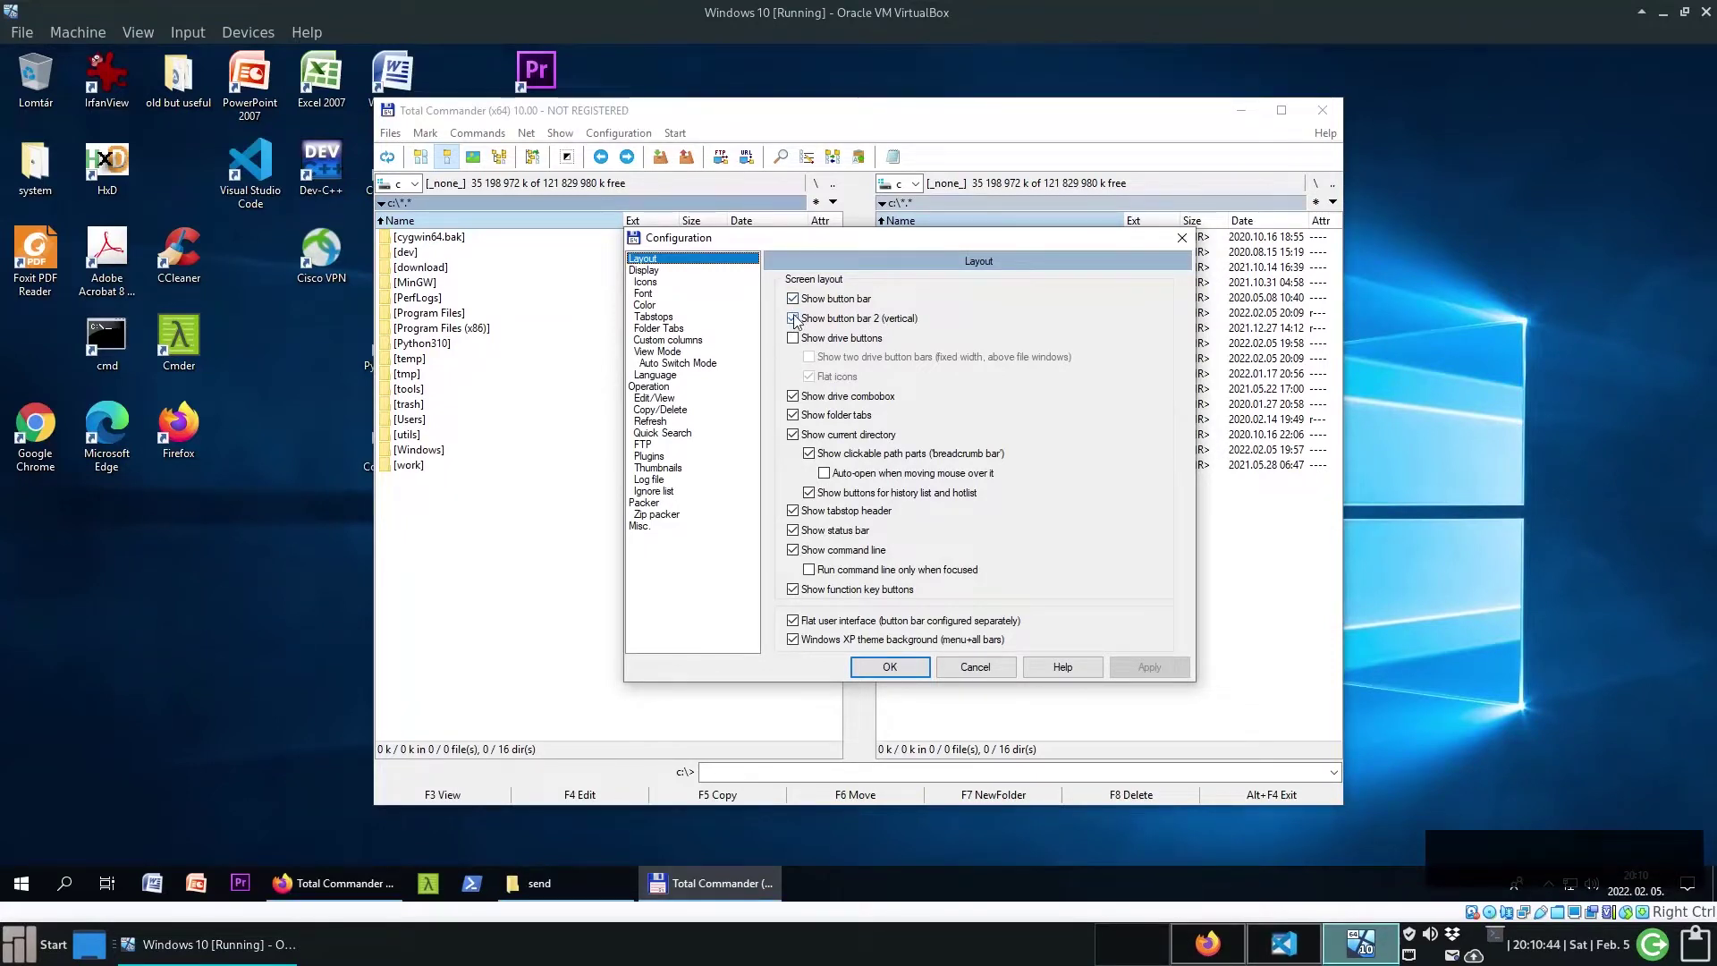
pyautogui.click(658, 272)
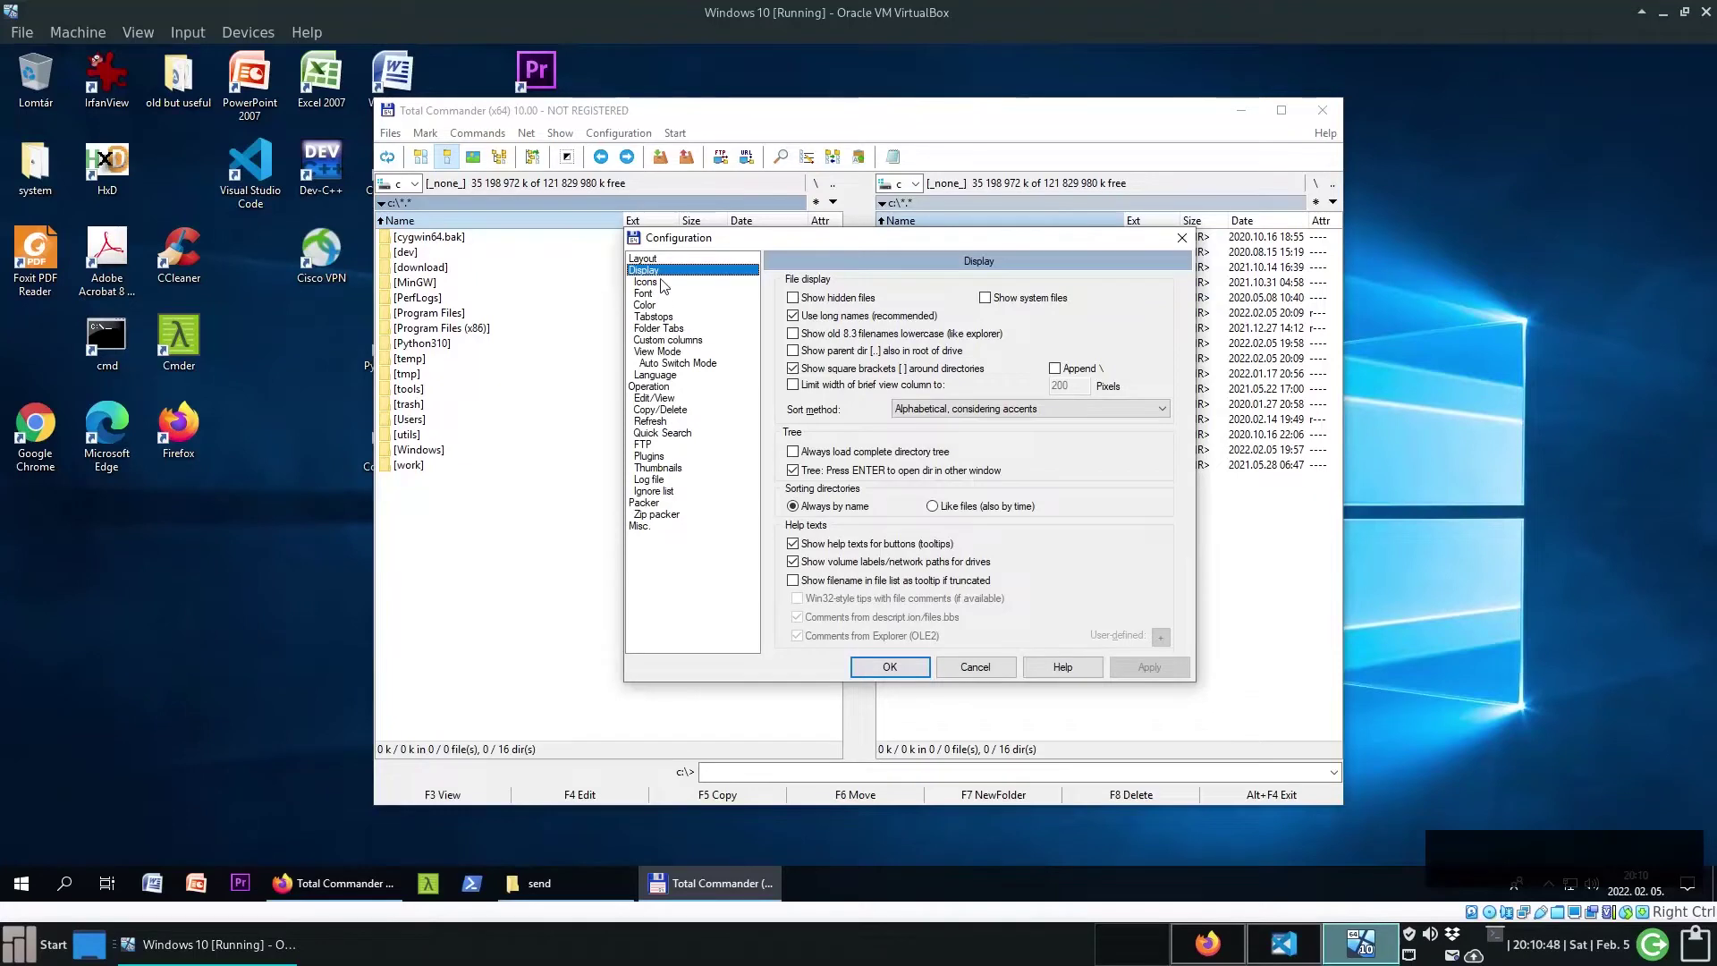
pyautogui.click(662, 282)
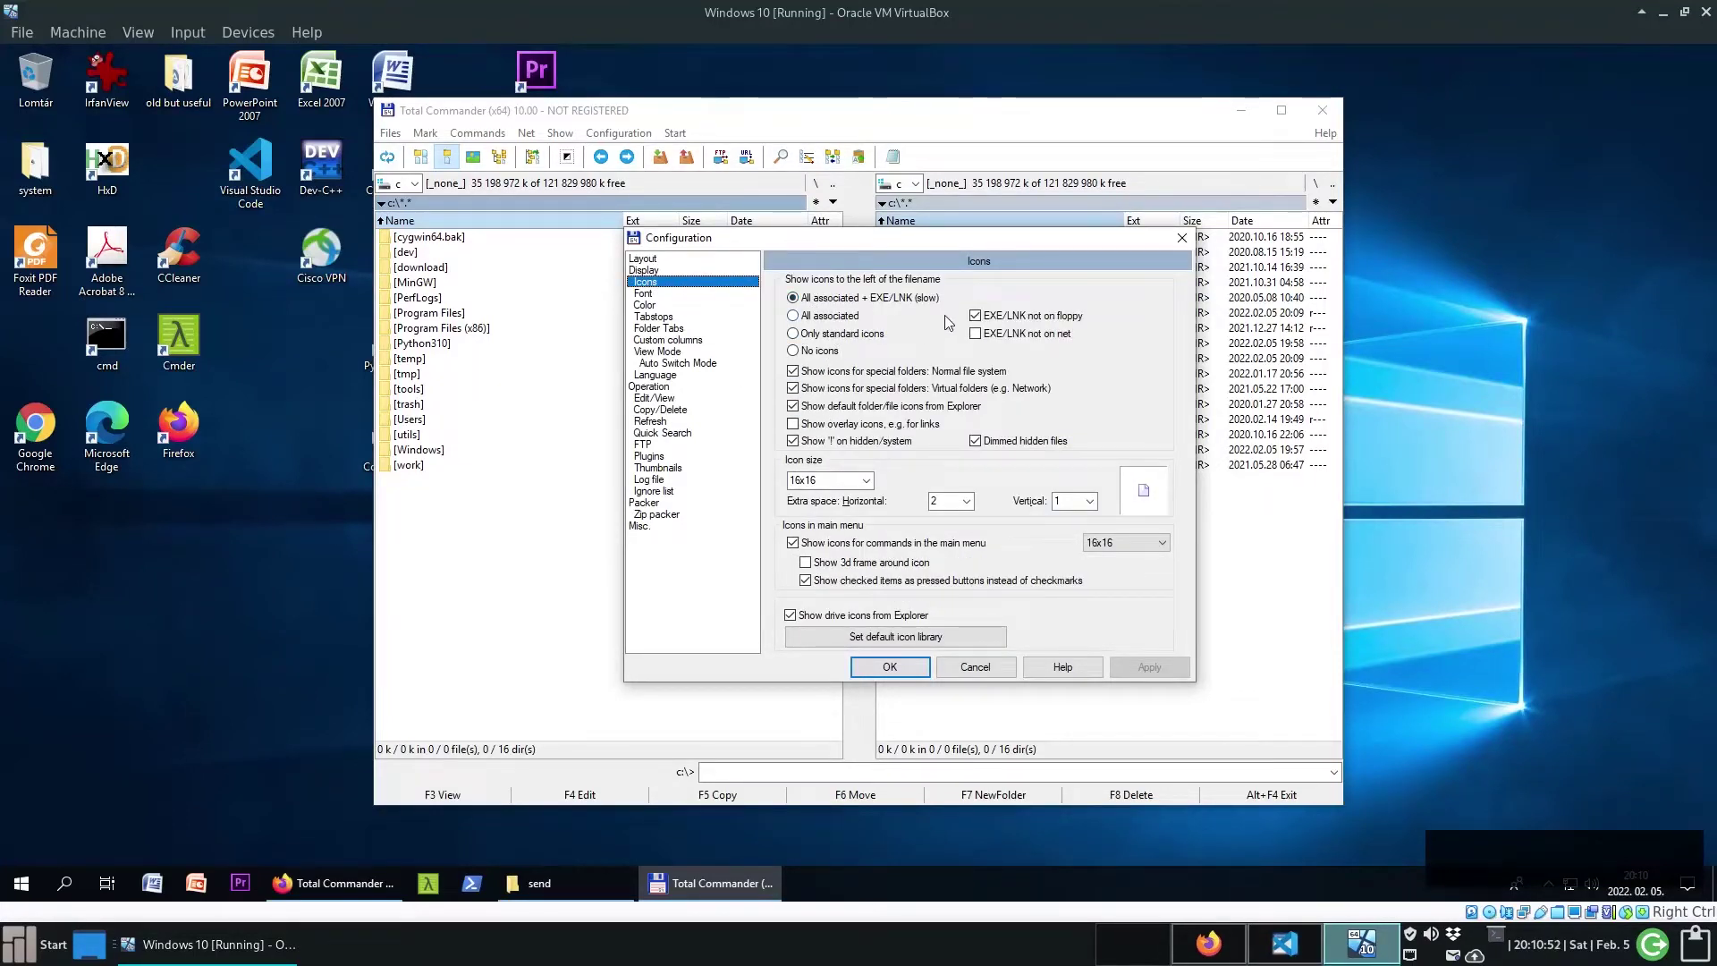
pyautogui.click(831, 318)
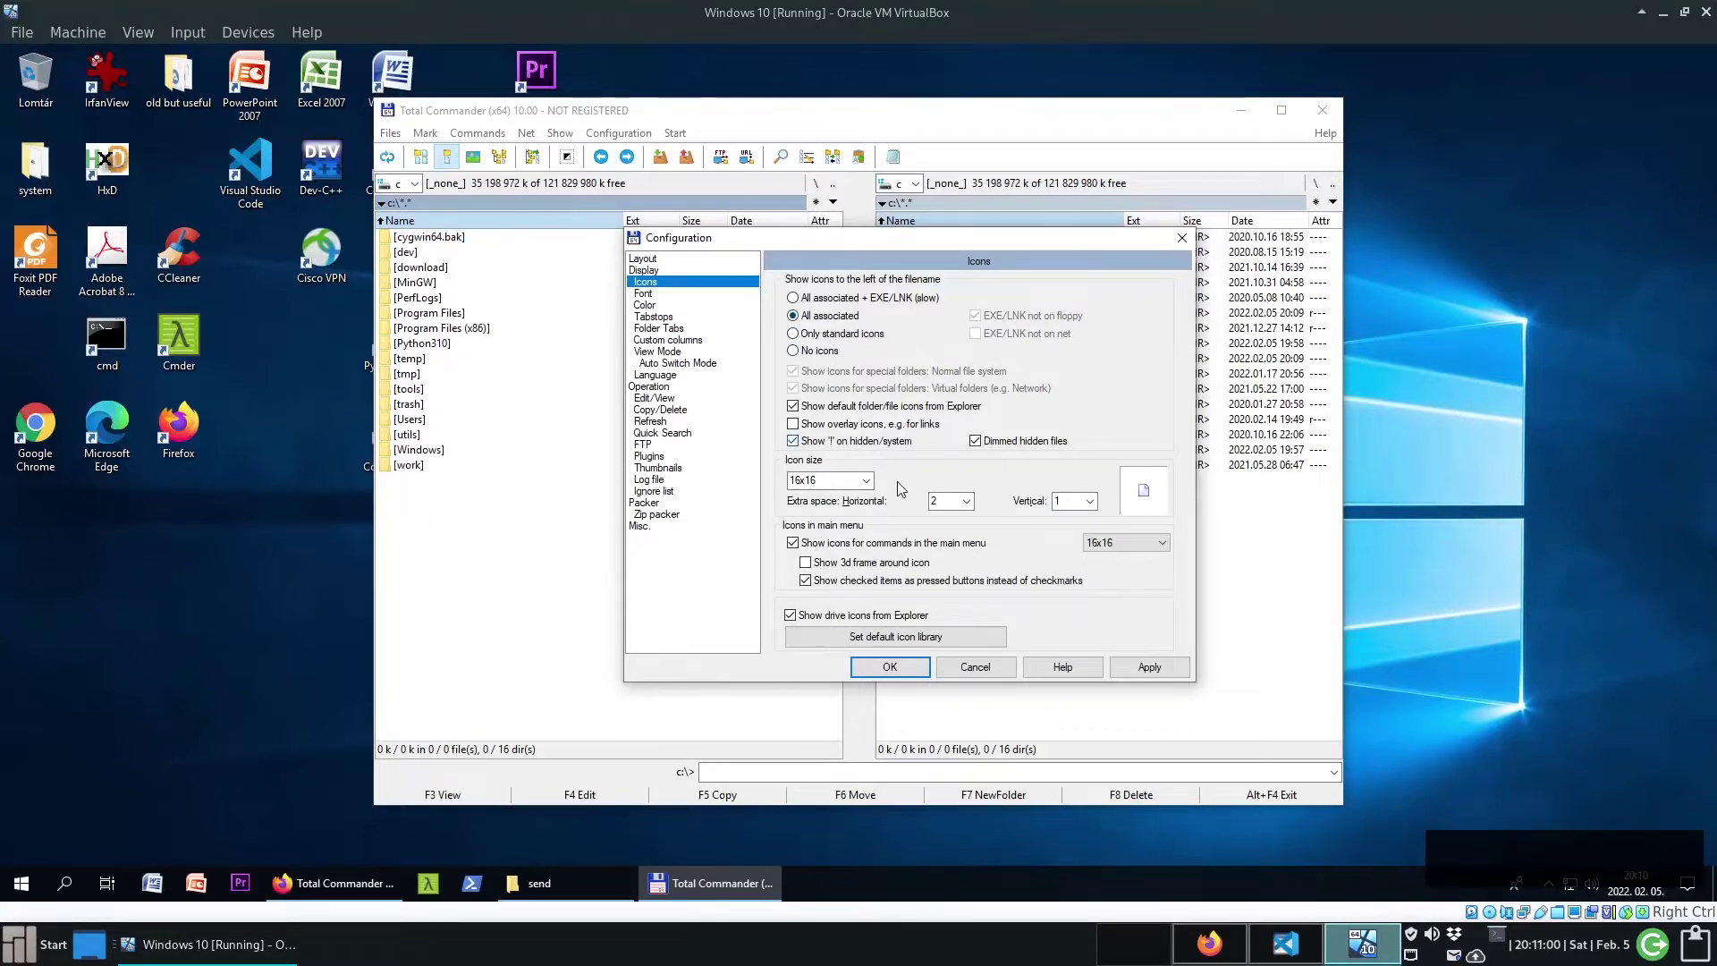
# - Apply the icon settings and look through the remaining configuration pages from Font and Color through Folder Tabs and Operation to Edit/View
pyautogui.click(1151, 669)
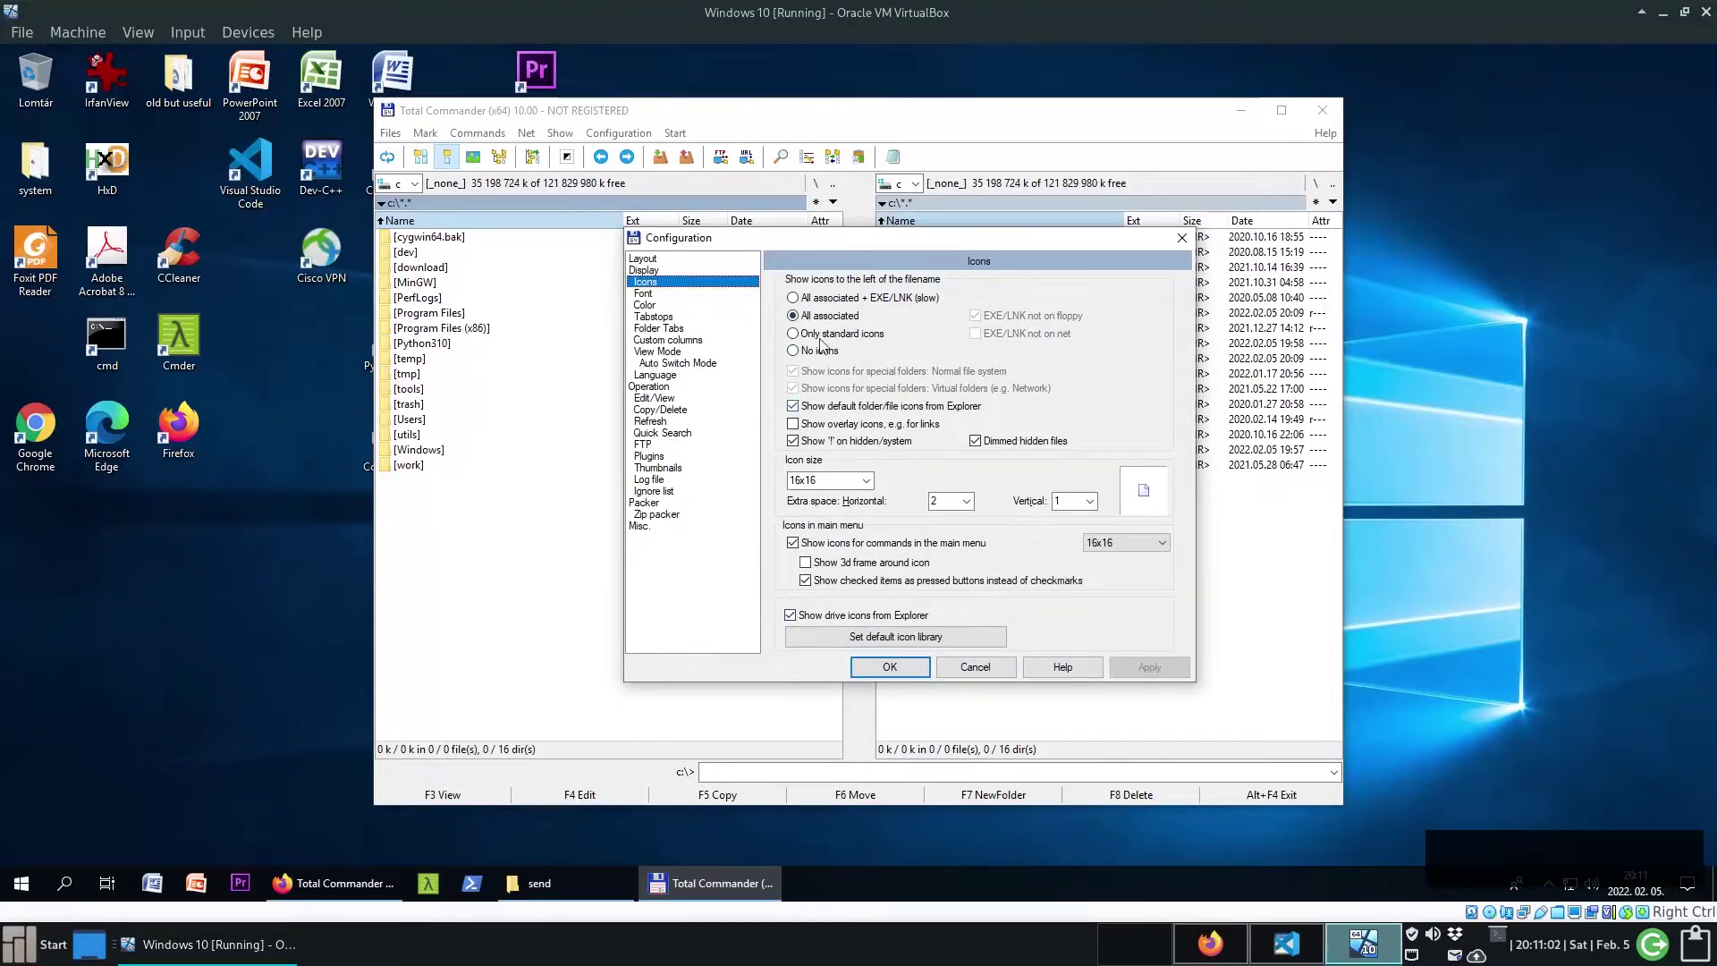
pyautogui.click(665, 295)
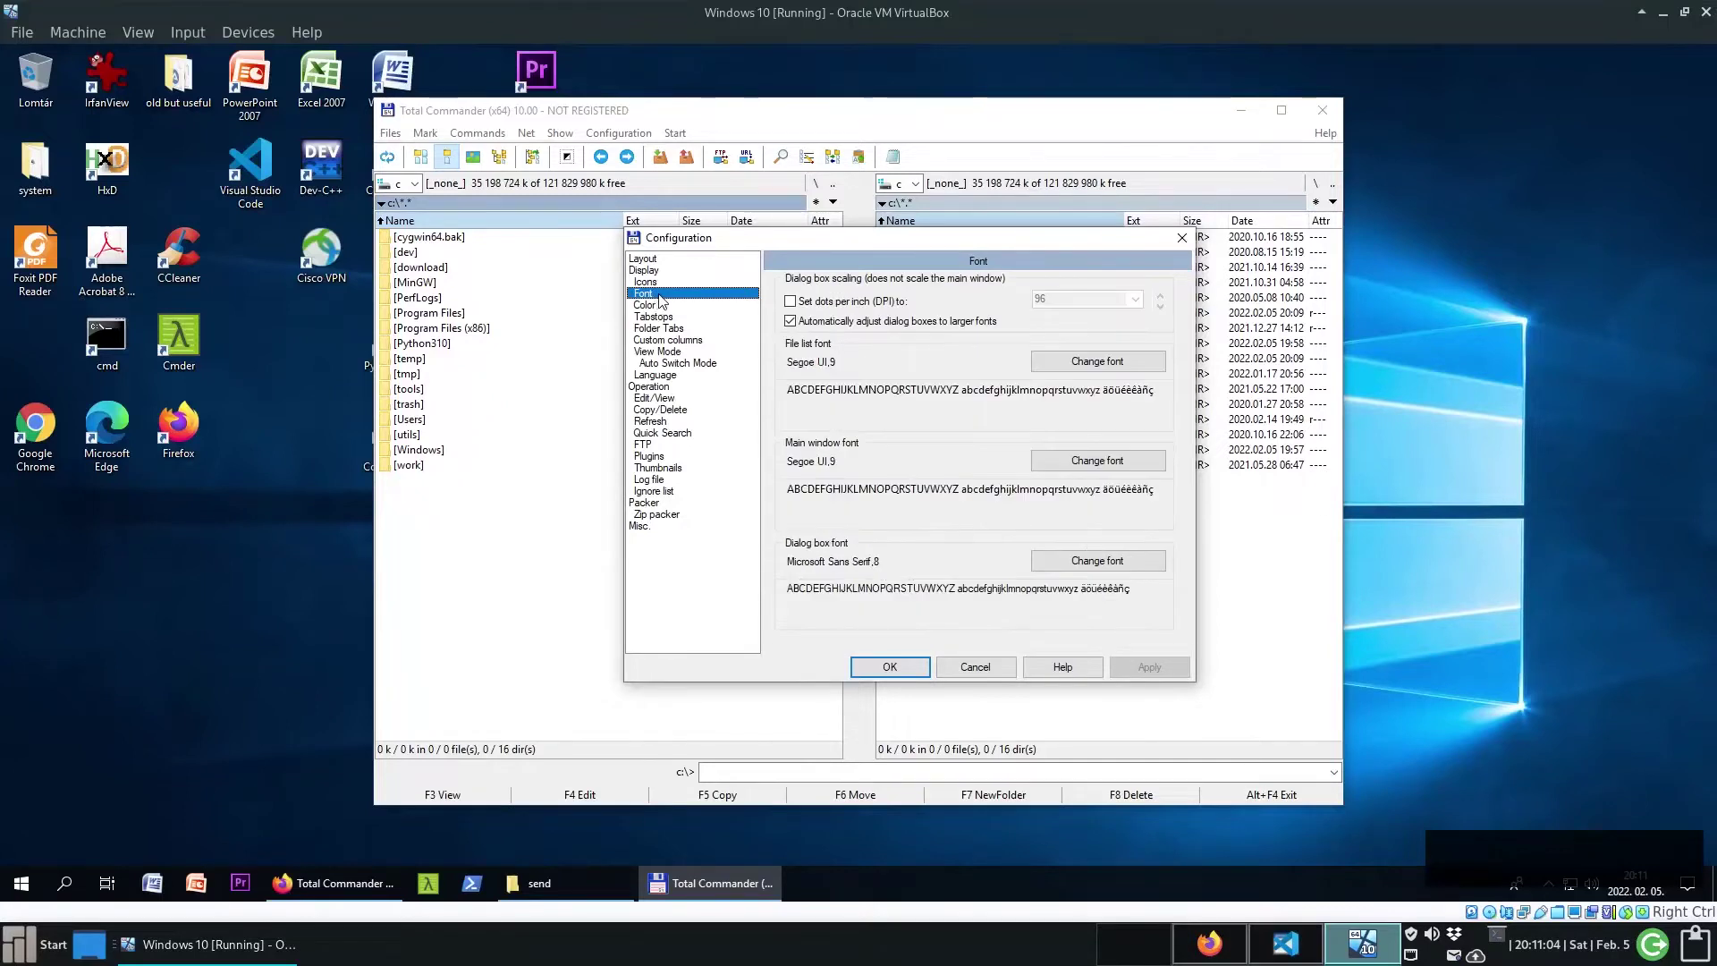
pyautogui.click(662, 306)
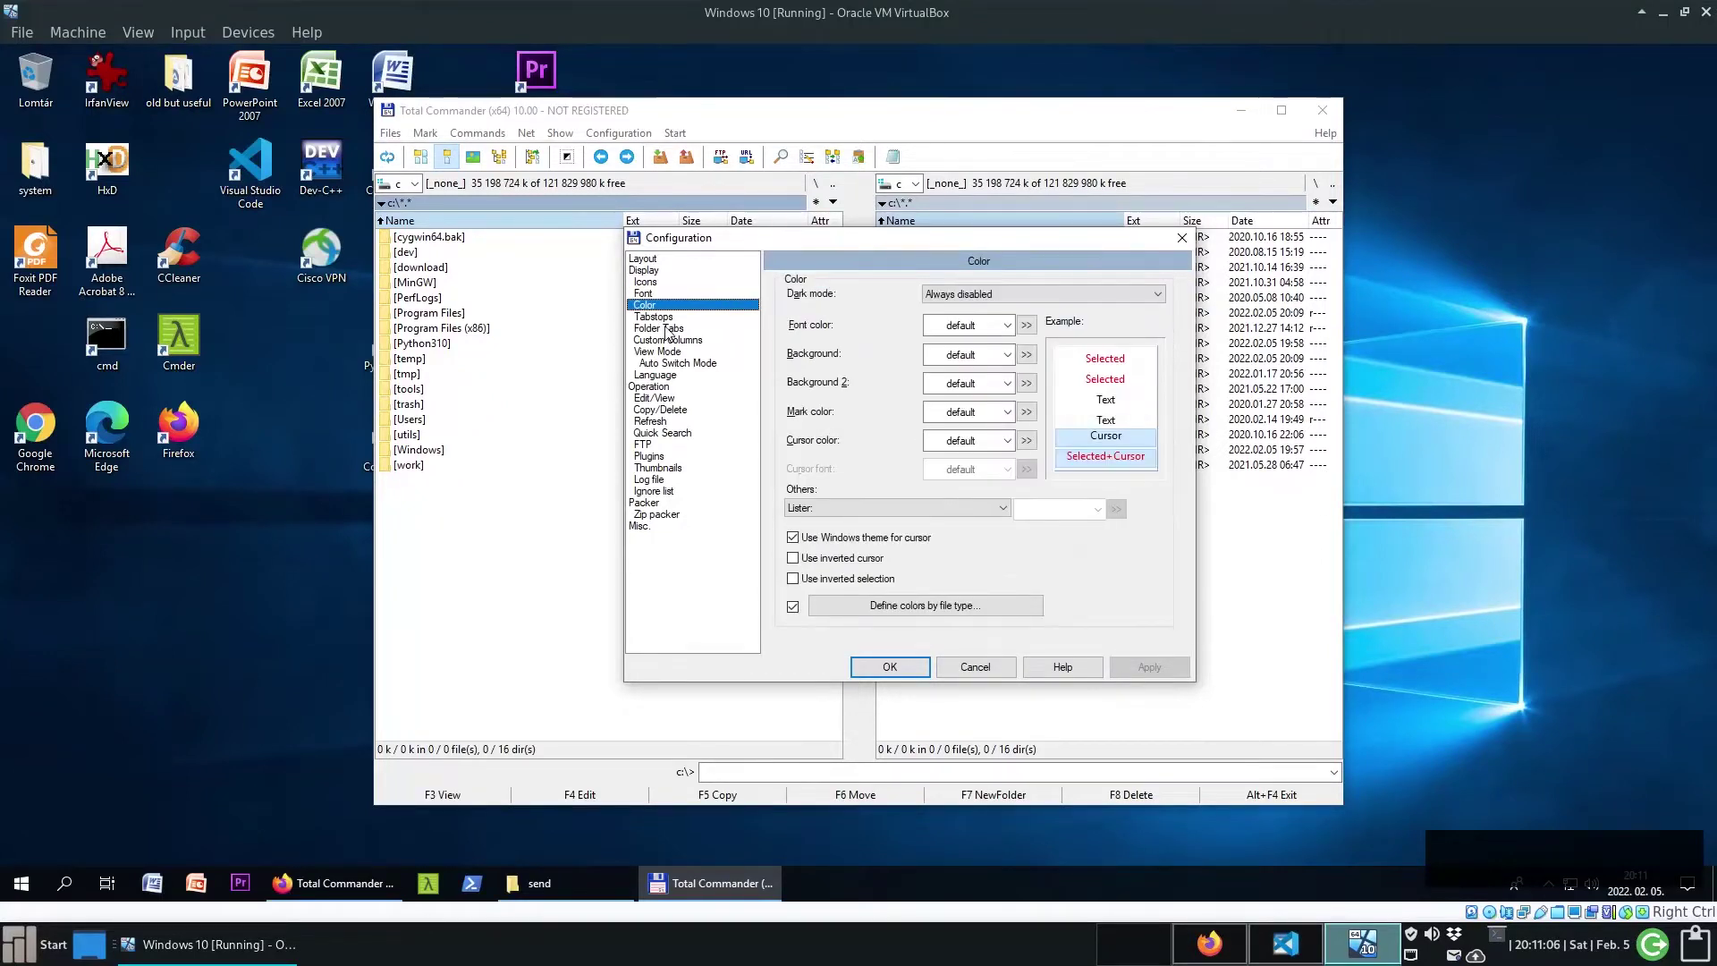
pyautogui.click(666, 319)
pyautogui.click(670, 329)
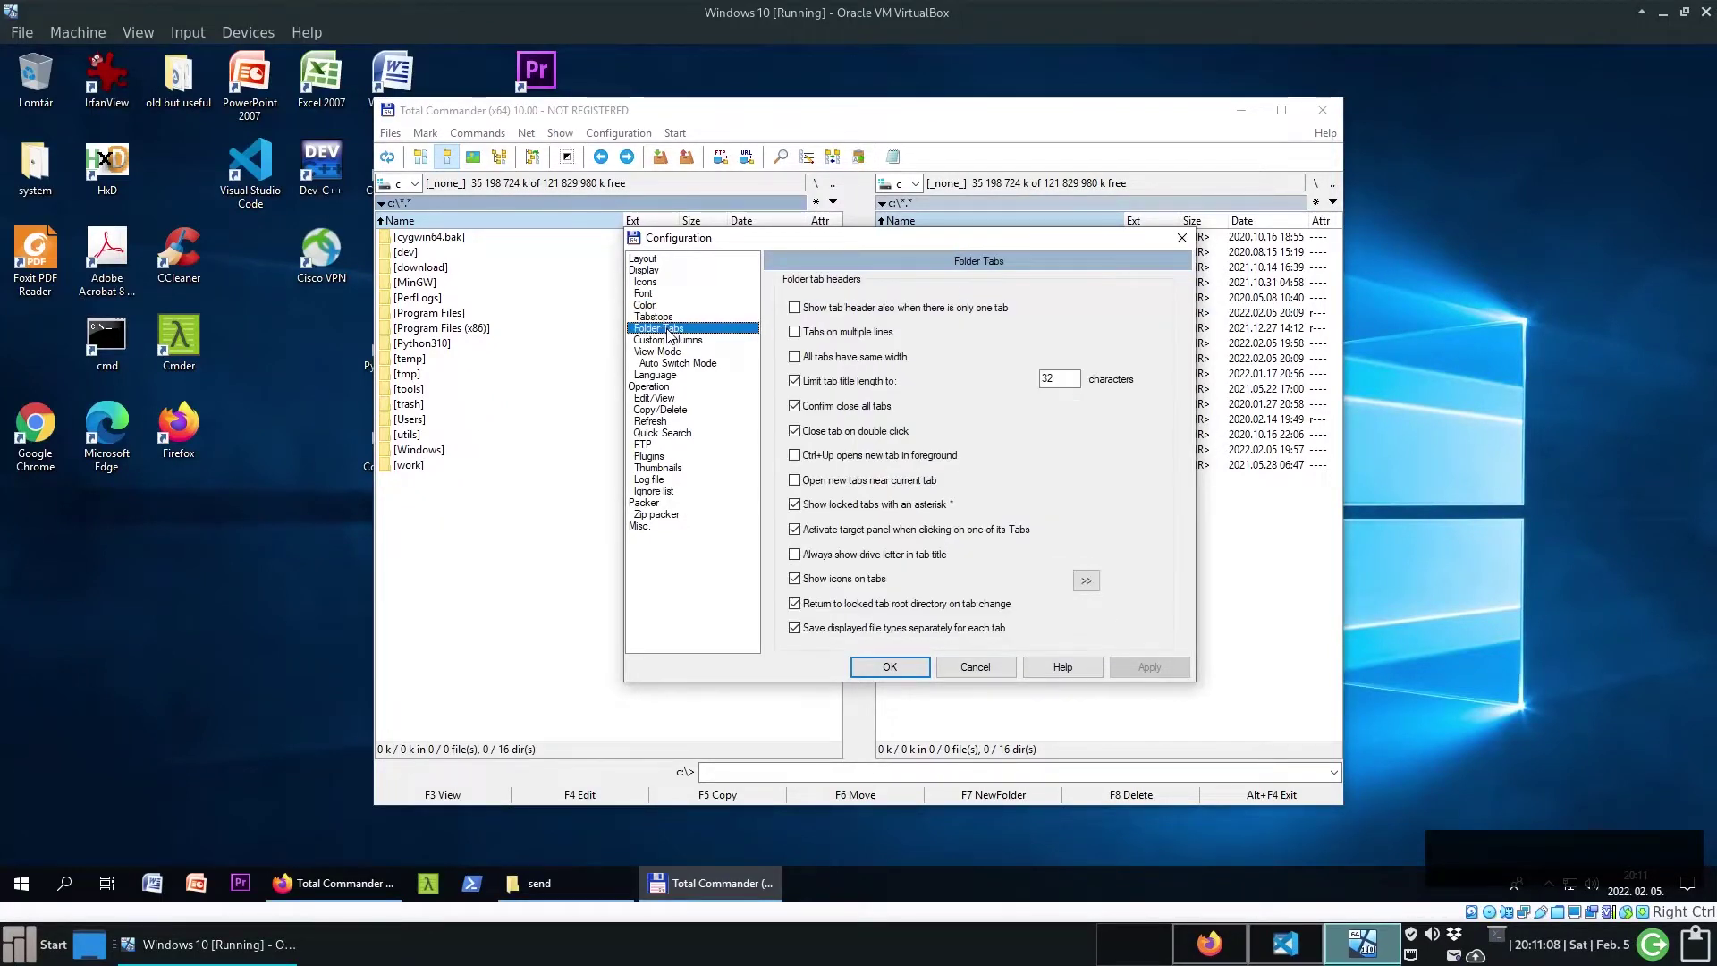
pyautogui.click(669, 341)
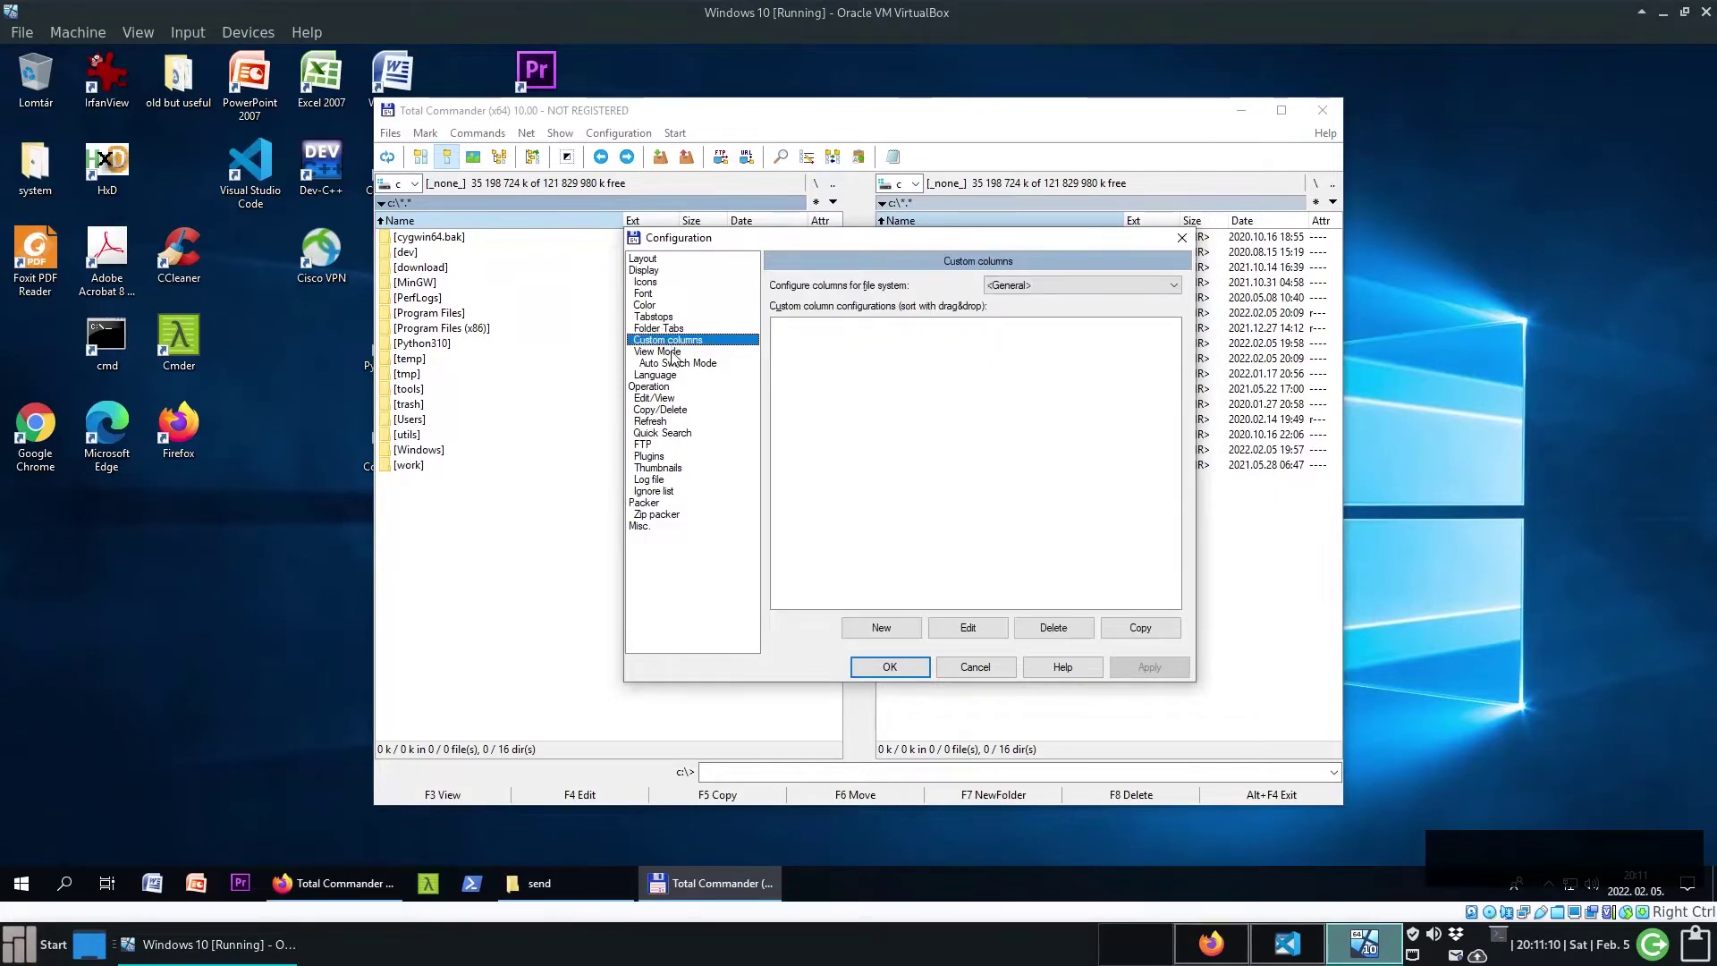
pyautogui.click(673, 353)
pyautogui.click(666, 376)
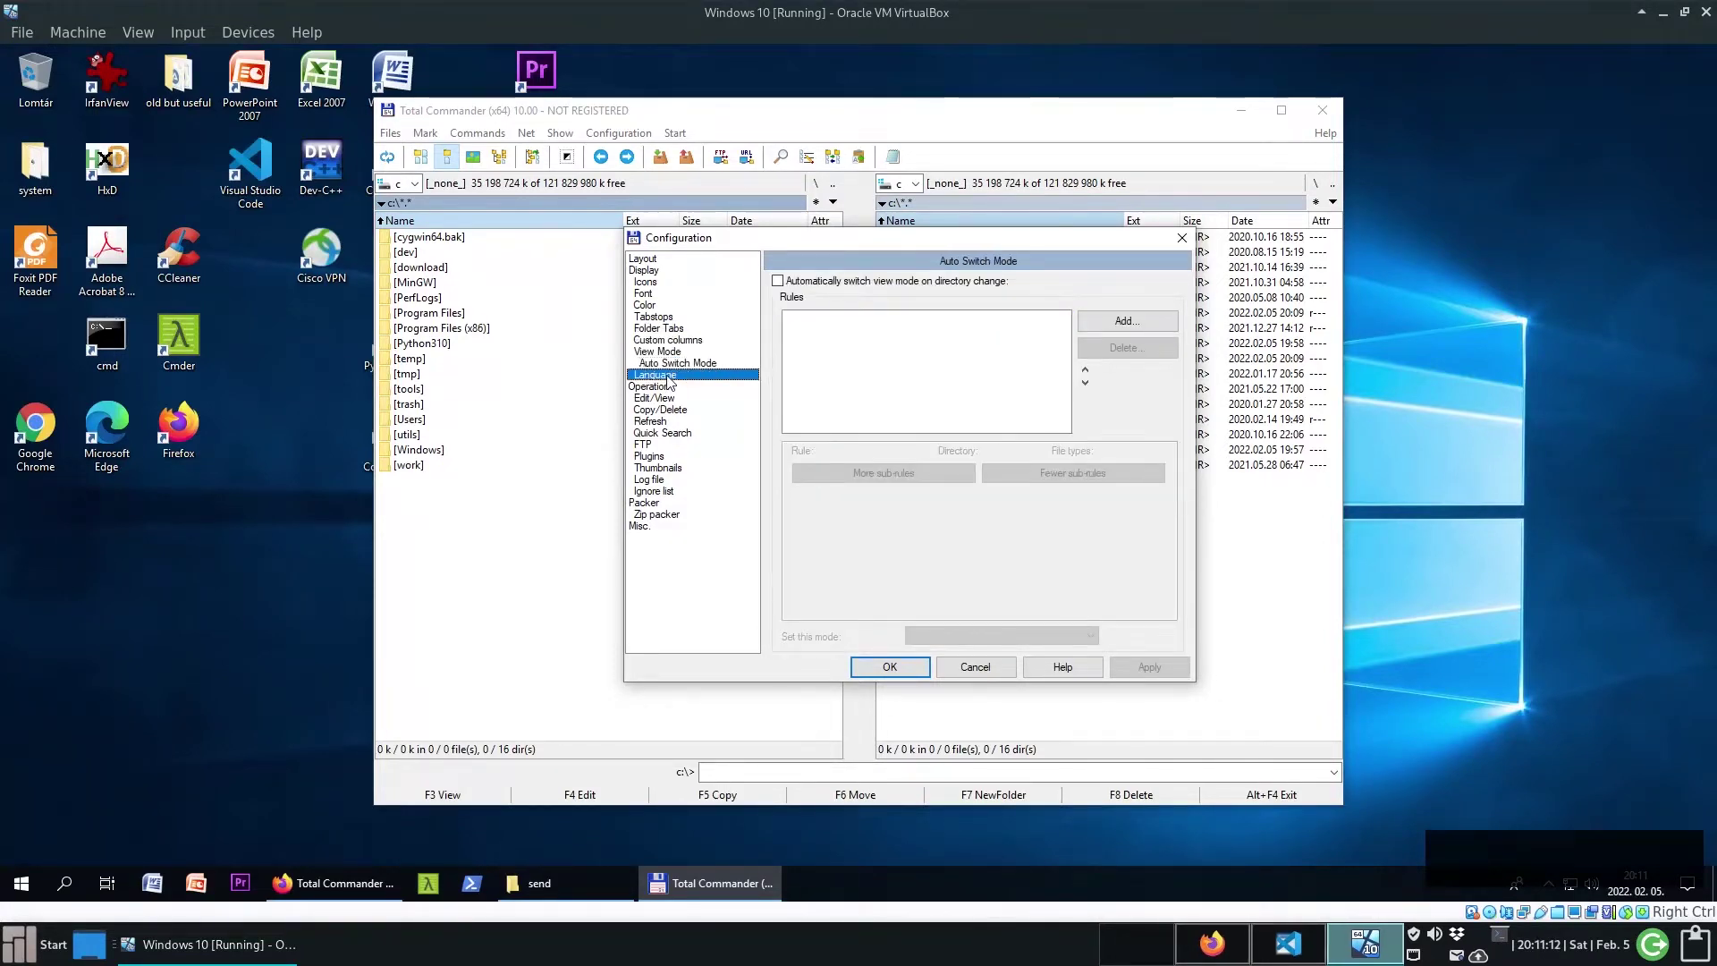
pyautogui.click(663, 387)
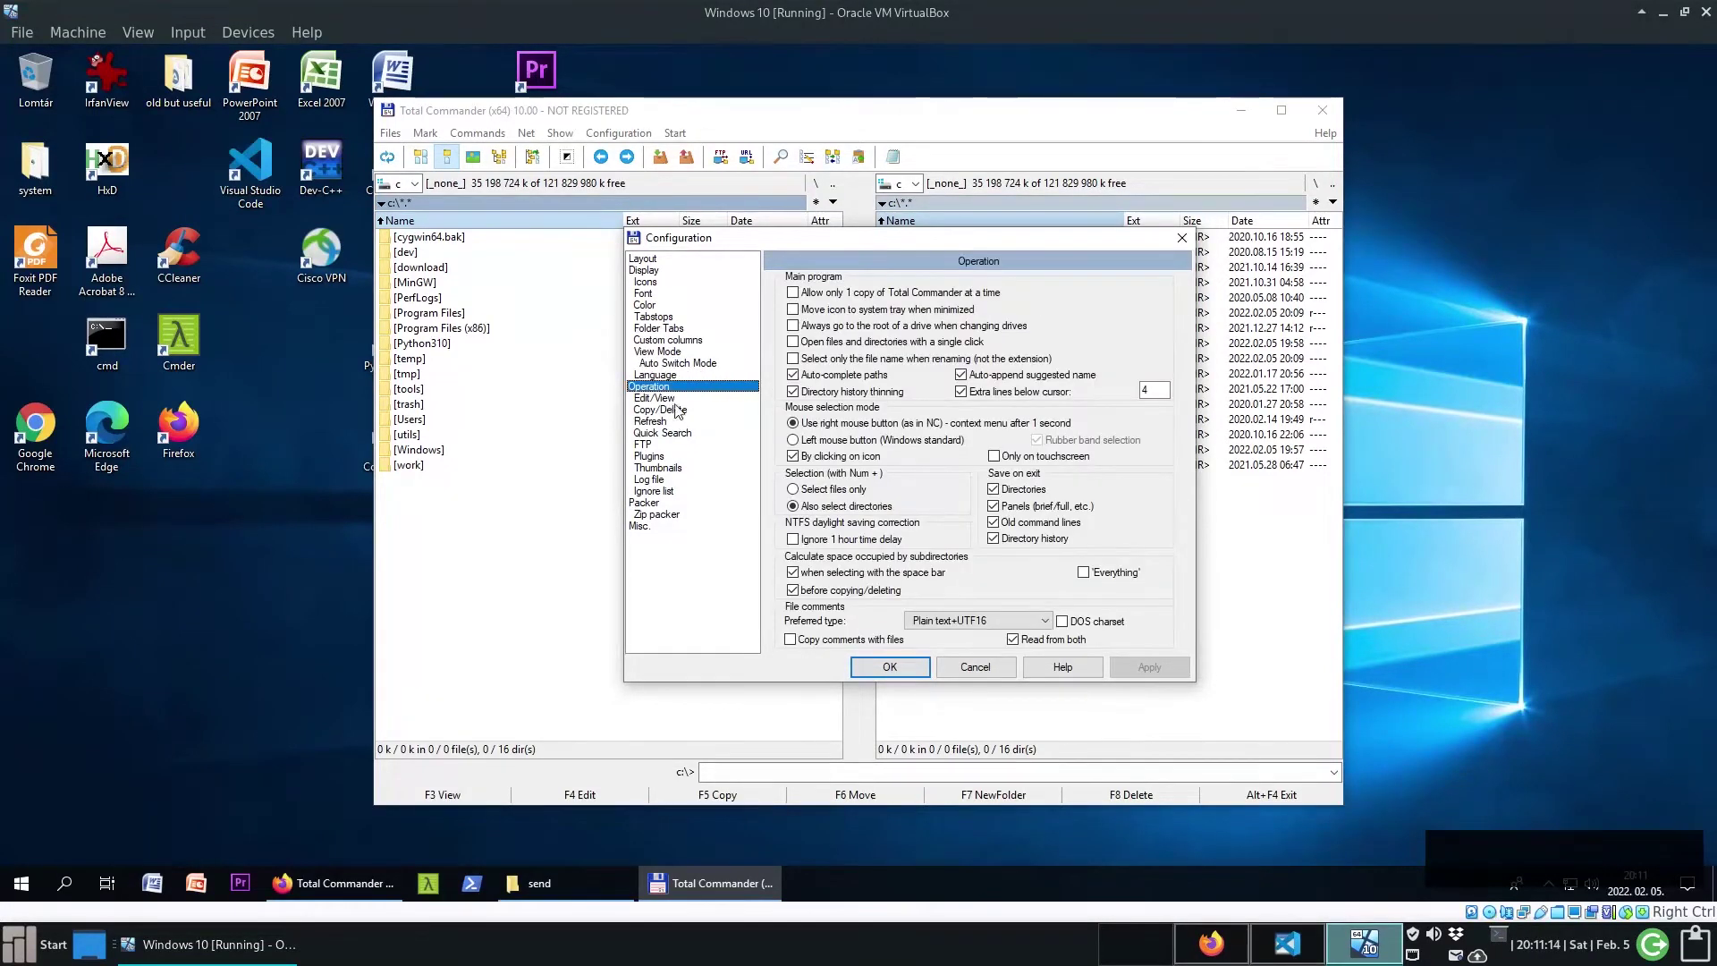
pyautogui.click(668, 401)
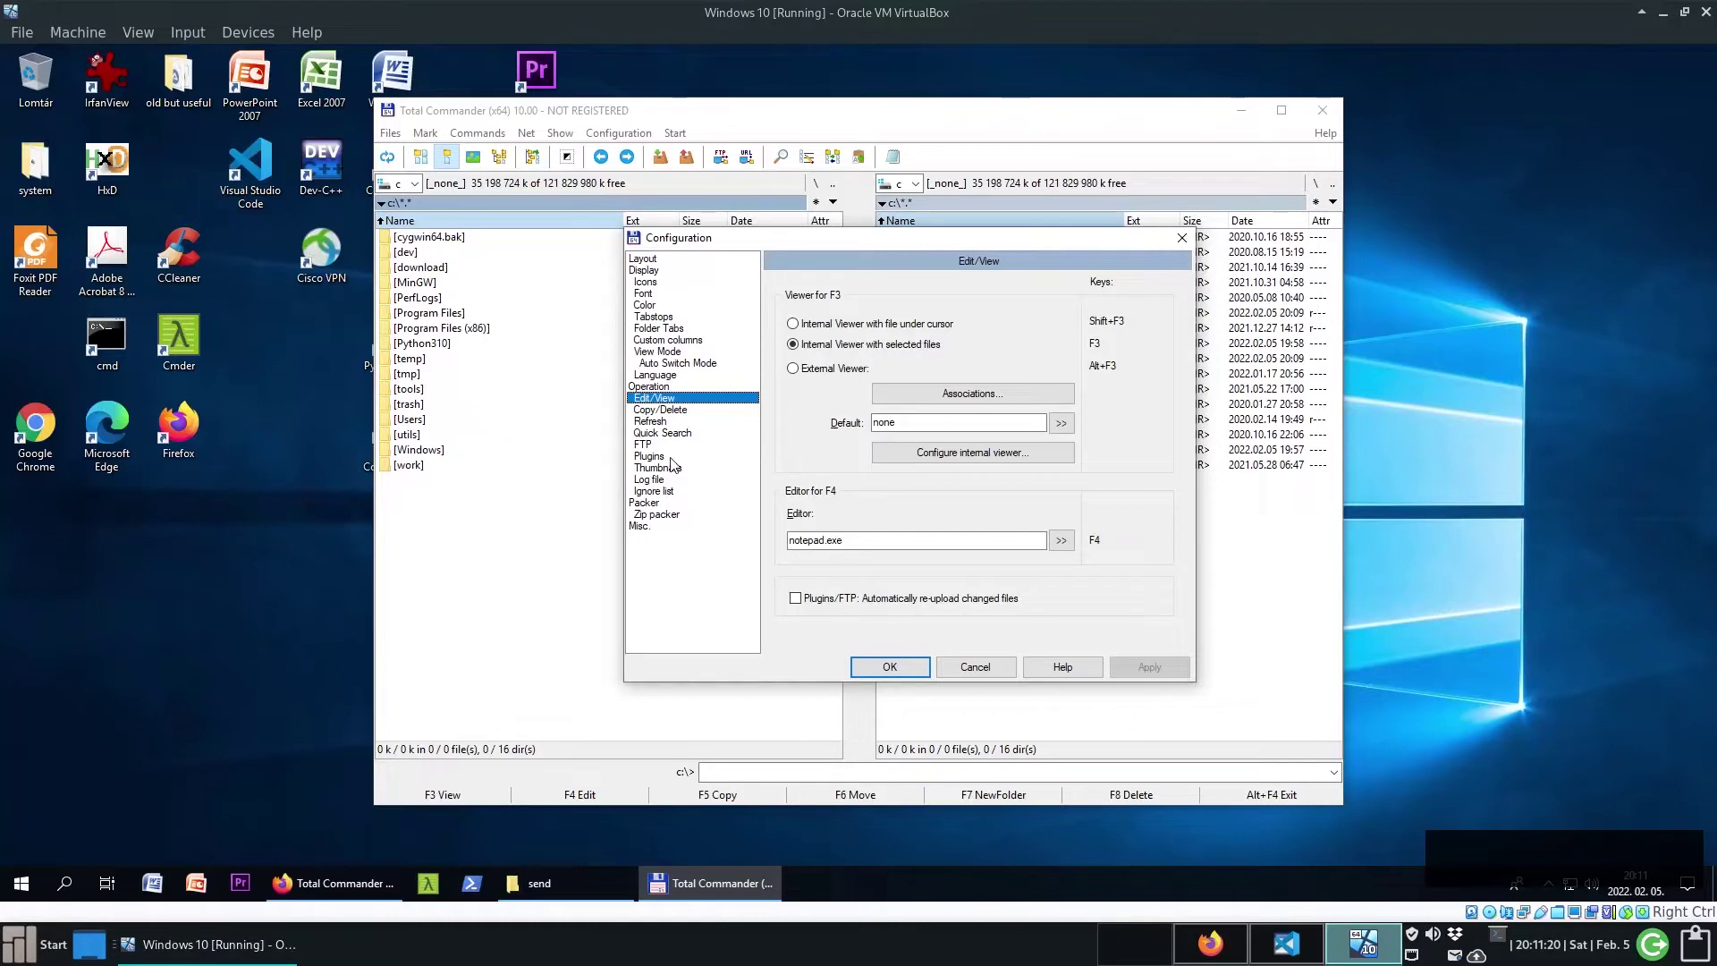
# - Set Total Commander's Quick Search to Alt+Letters, apply the change, and confirm the configuration
pyautogui.click(675, 434)
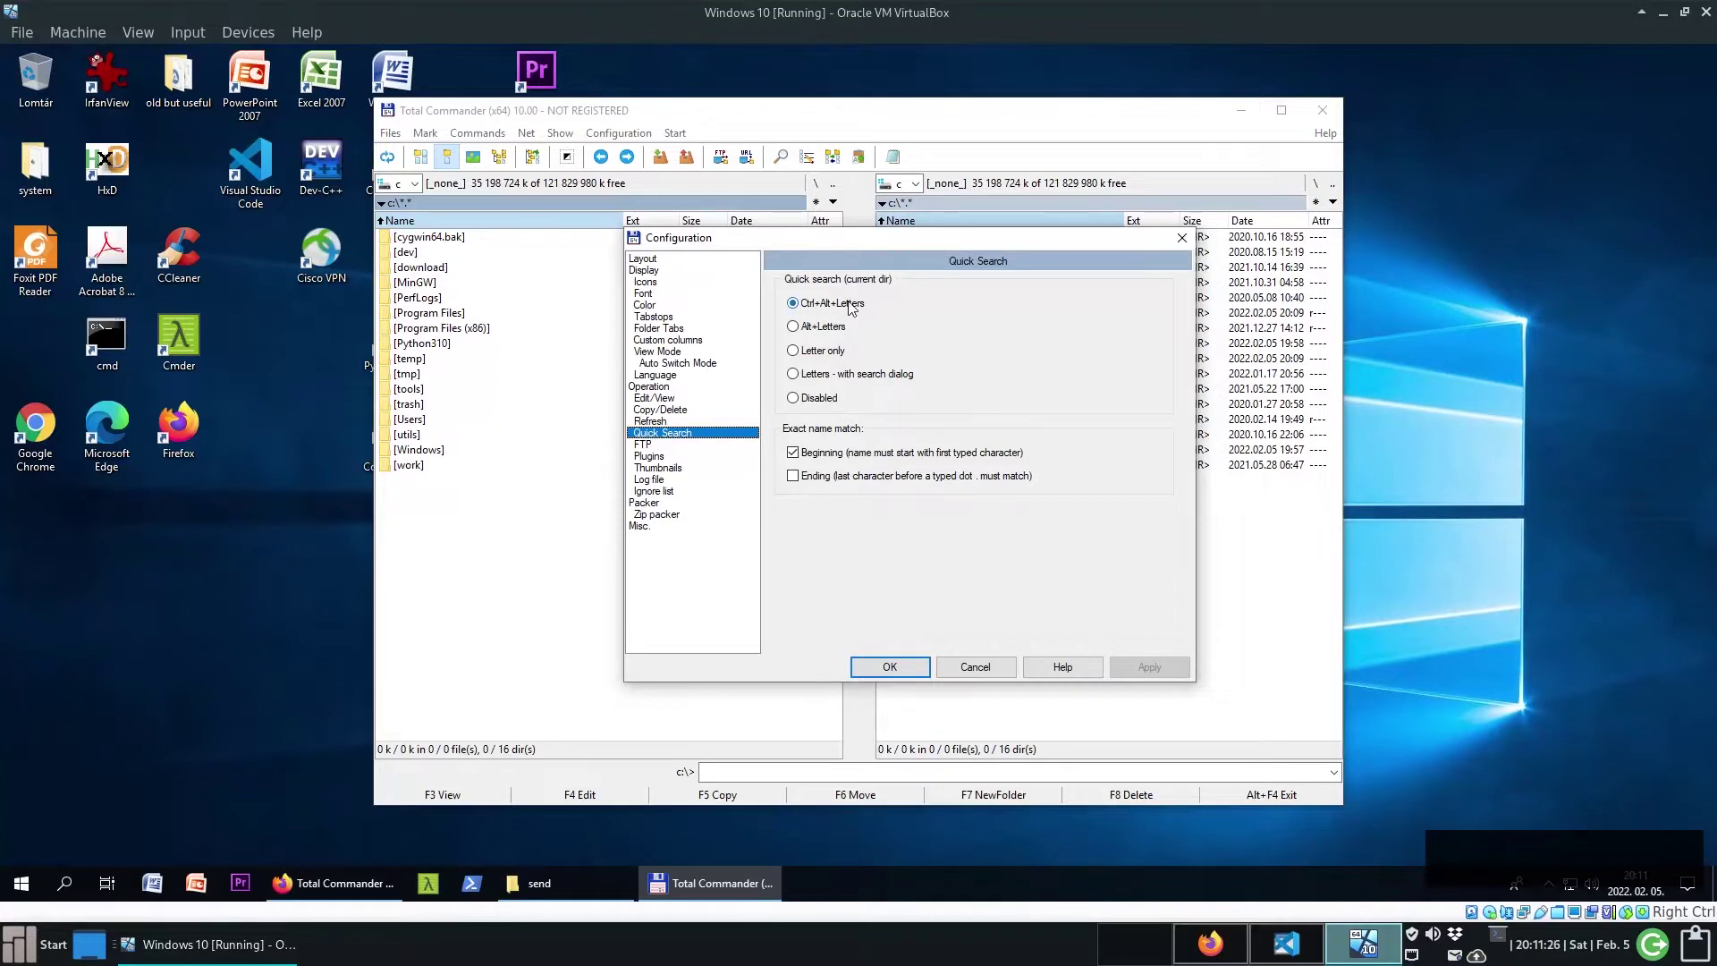
pyautogui.click(814, 328)
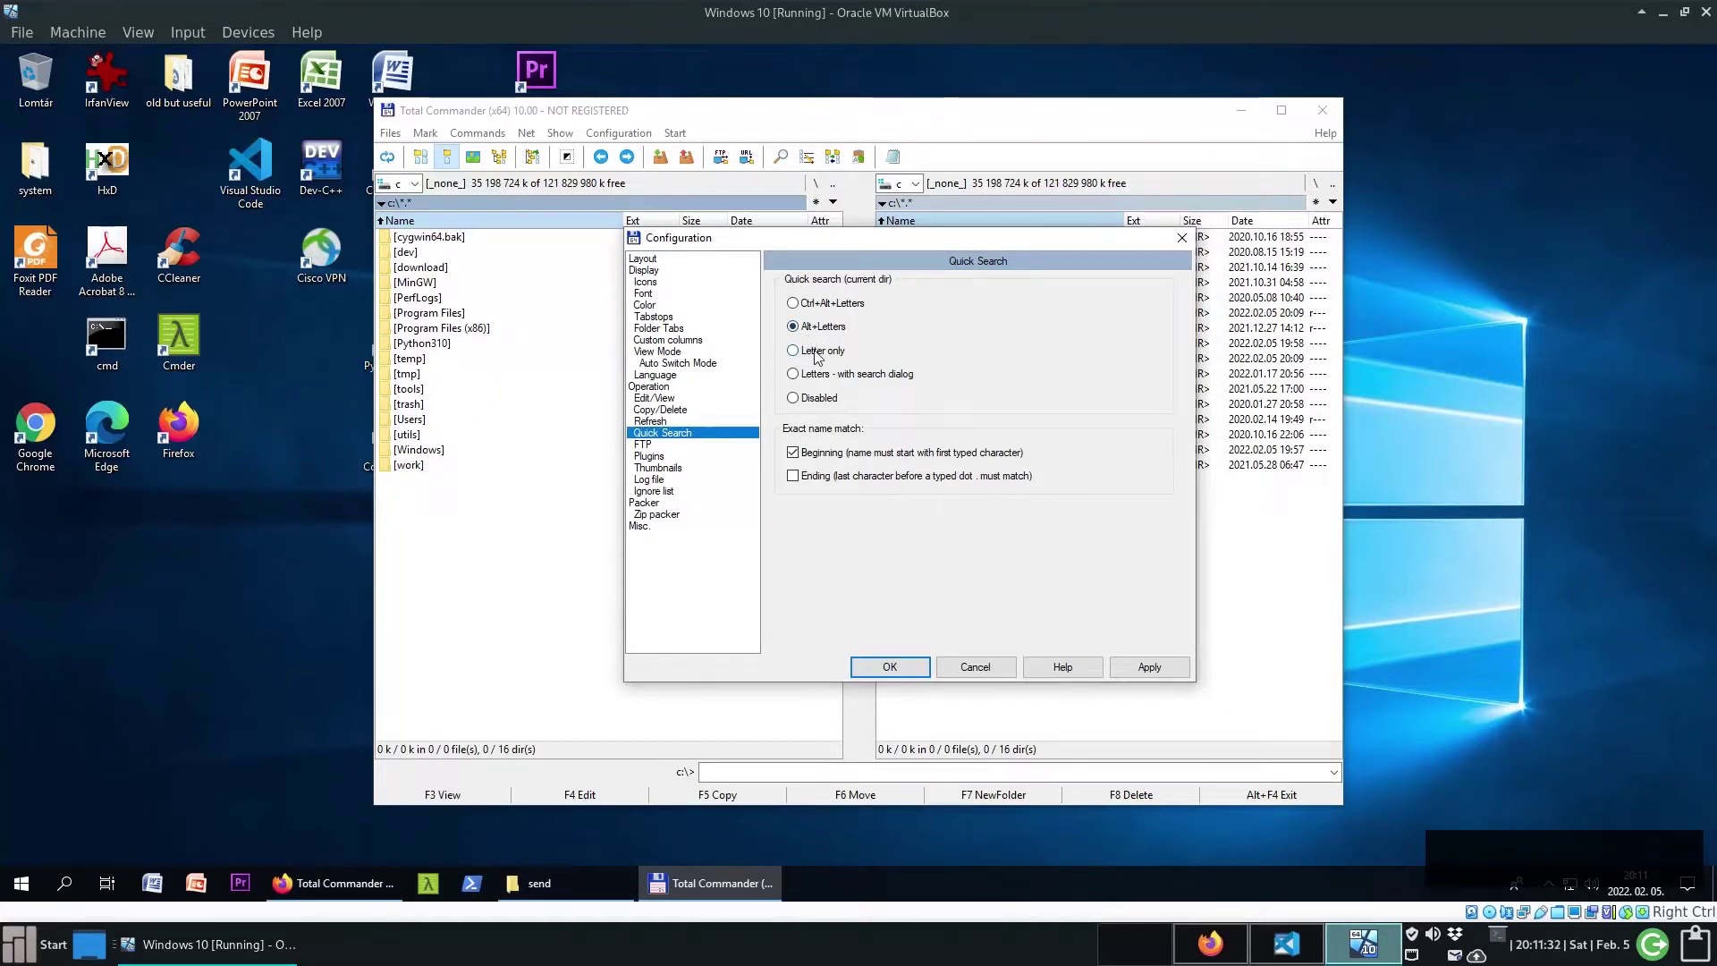
pyautogui.click(1142, 666)
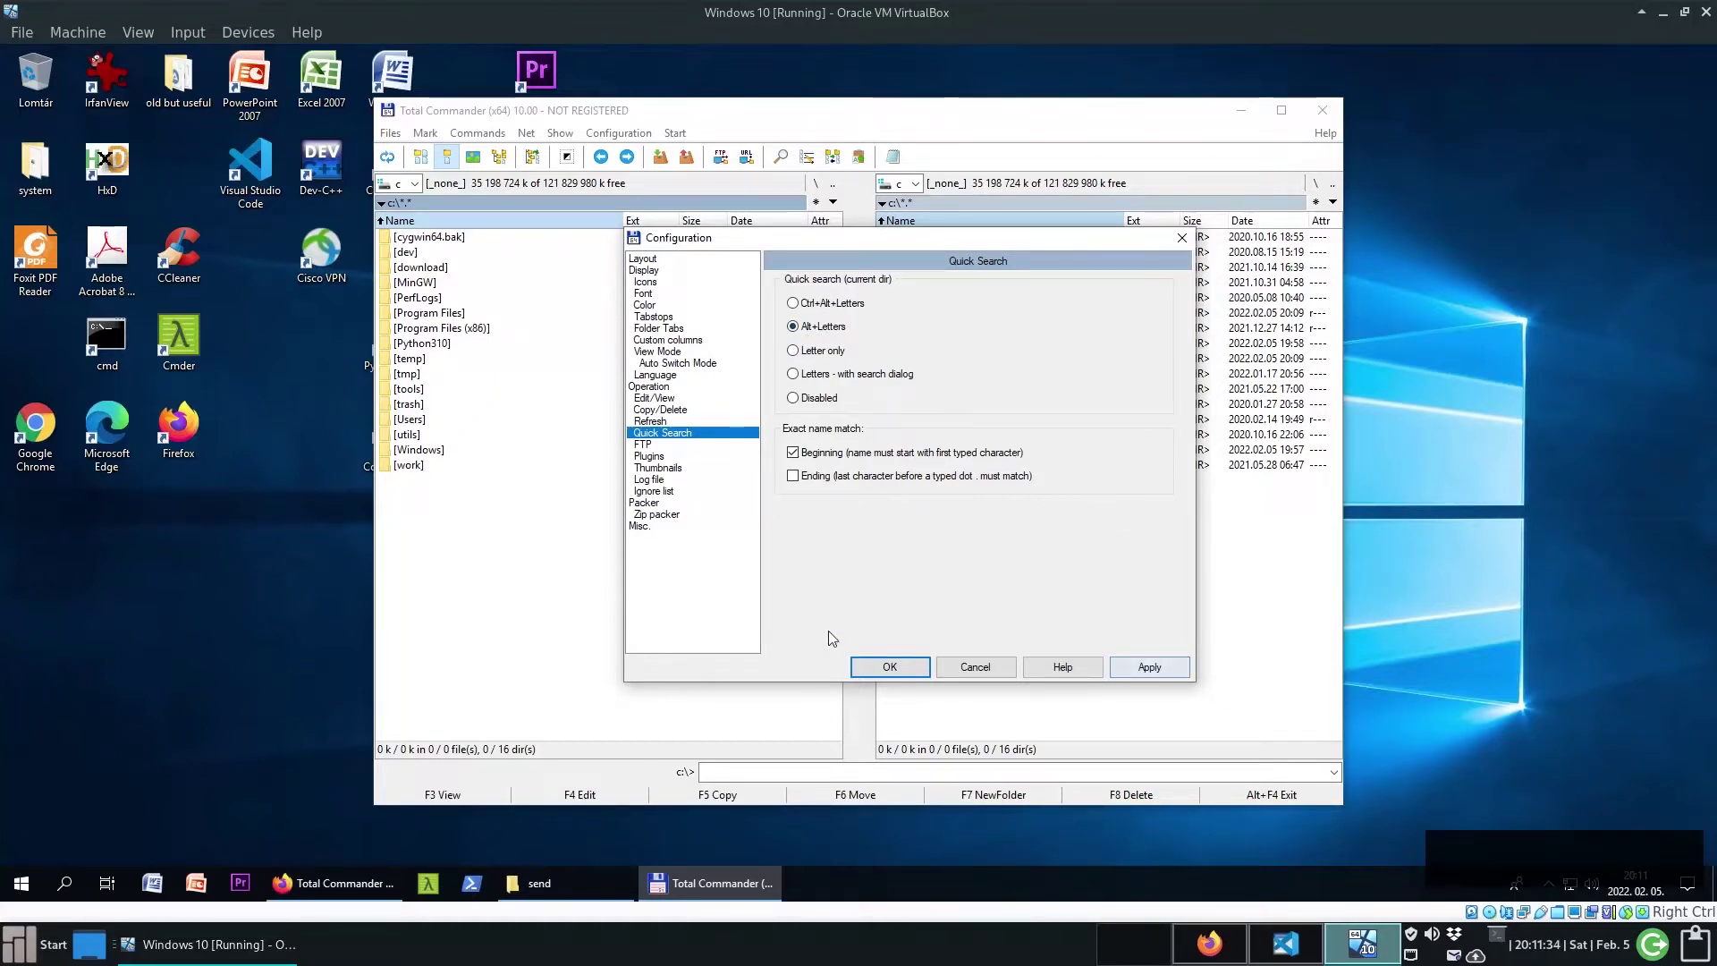
pyautogui.click(1149, 666)
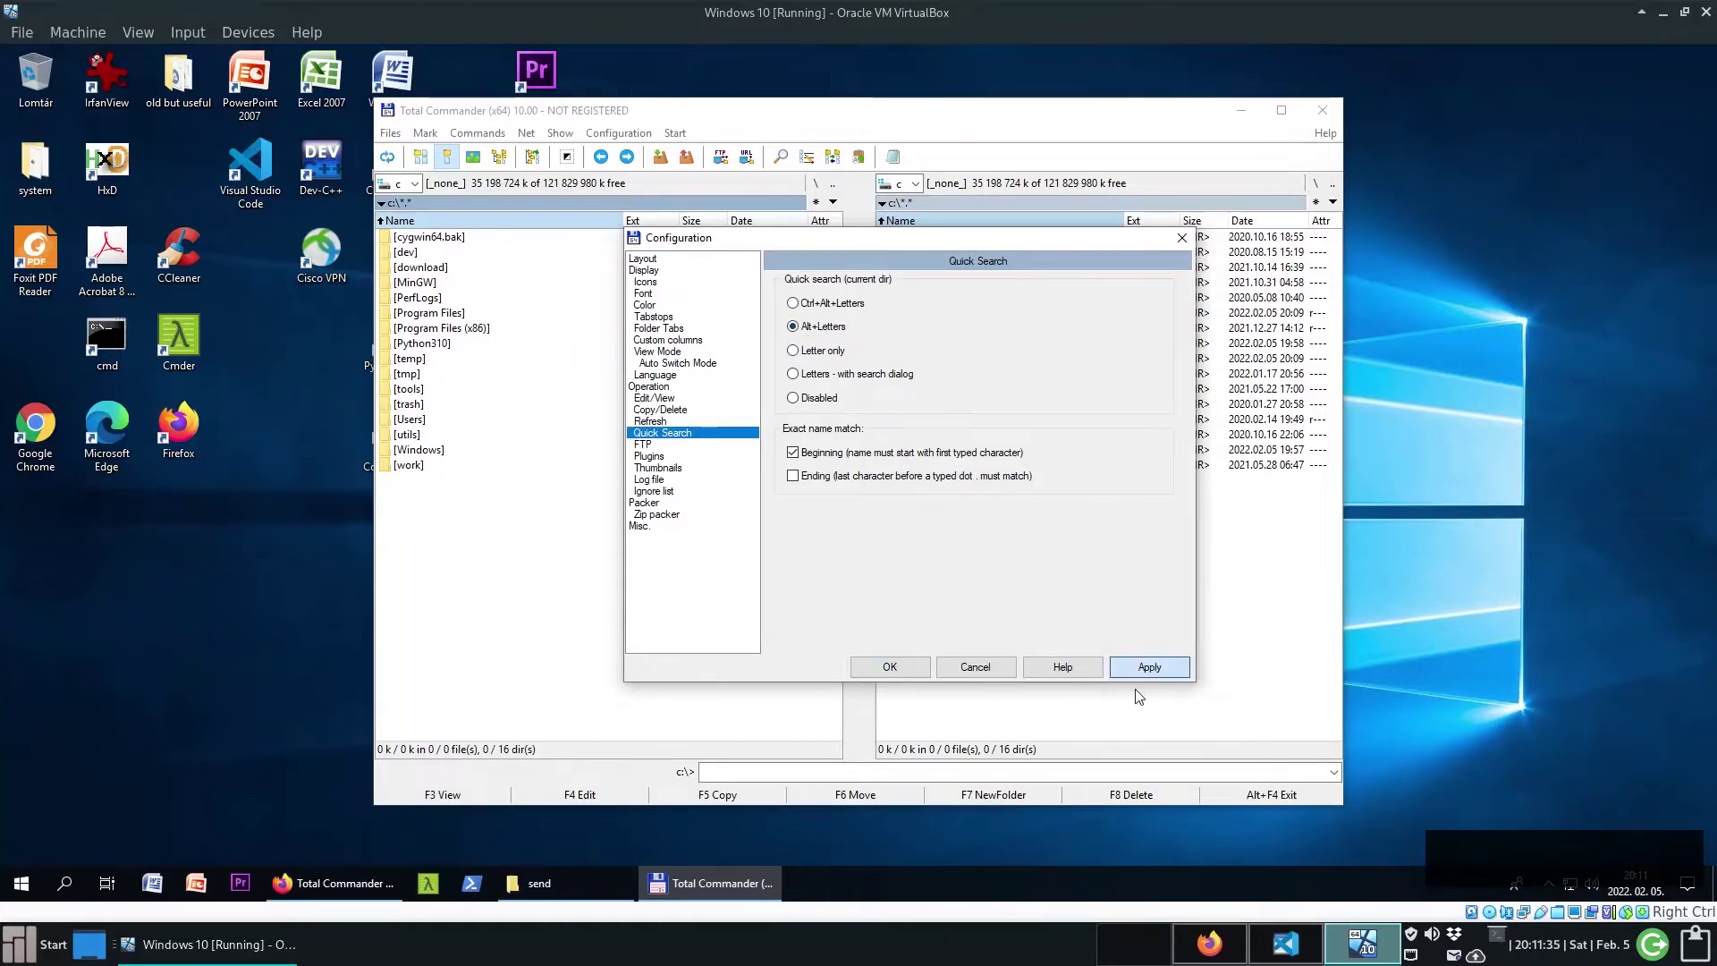
pyautogui.click(902, 668)
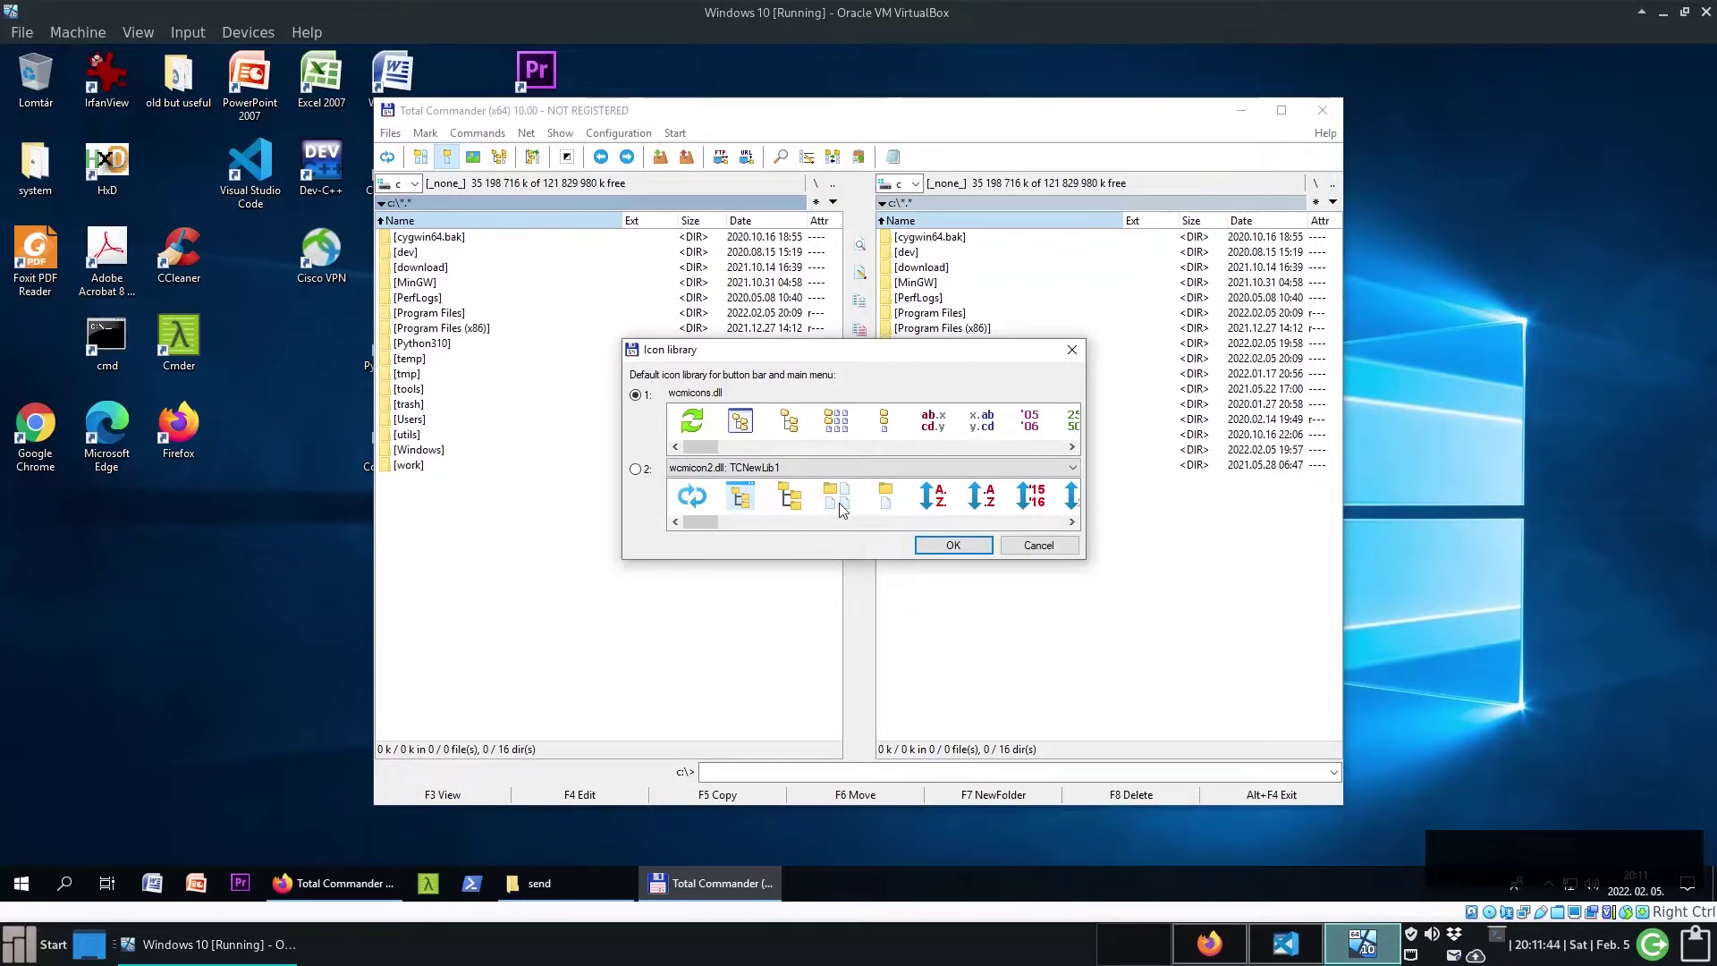
# - Choose library 2 (wcmicon2.dll: TCNewLib1) as the default icon library for the button bar and main menu, and close Total Commander
pyautogui.click(636, 469)
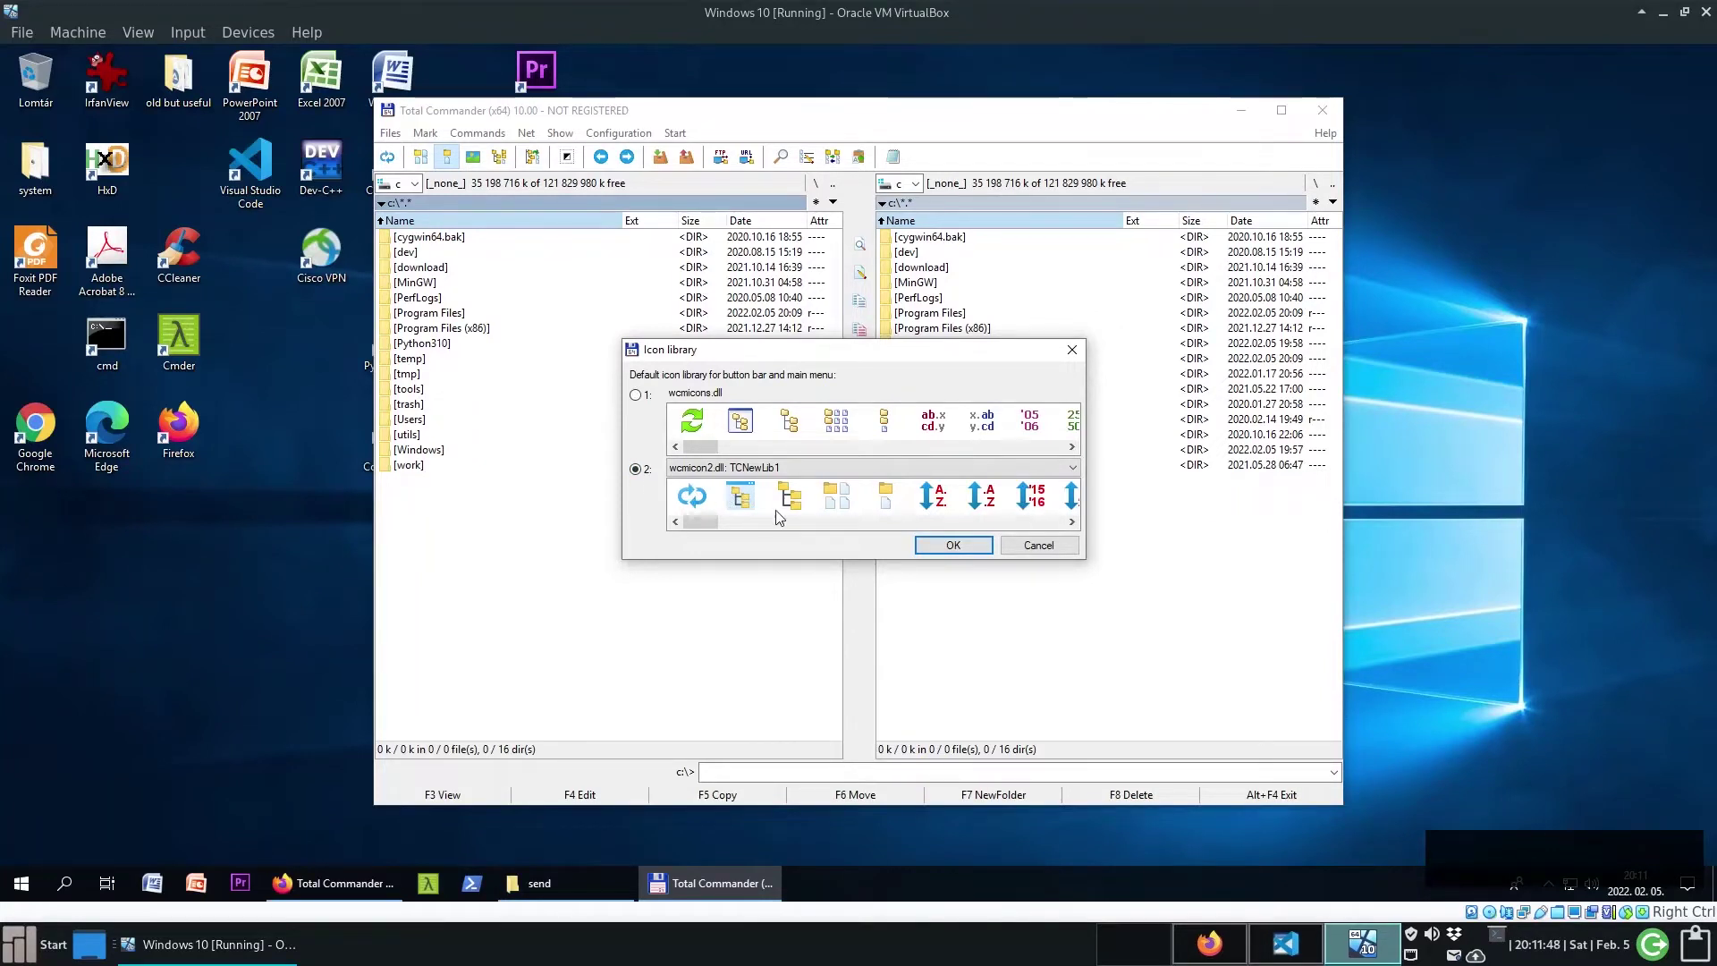
pyautogui.click(956, 545)
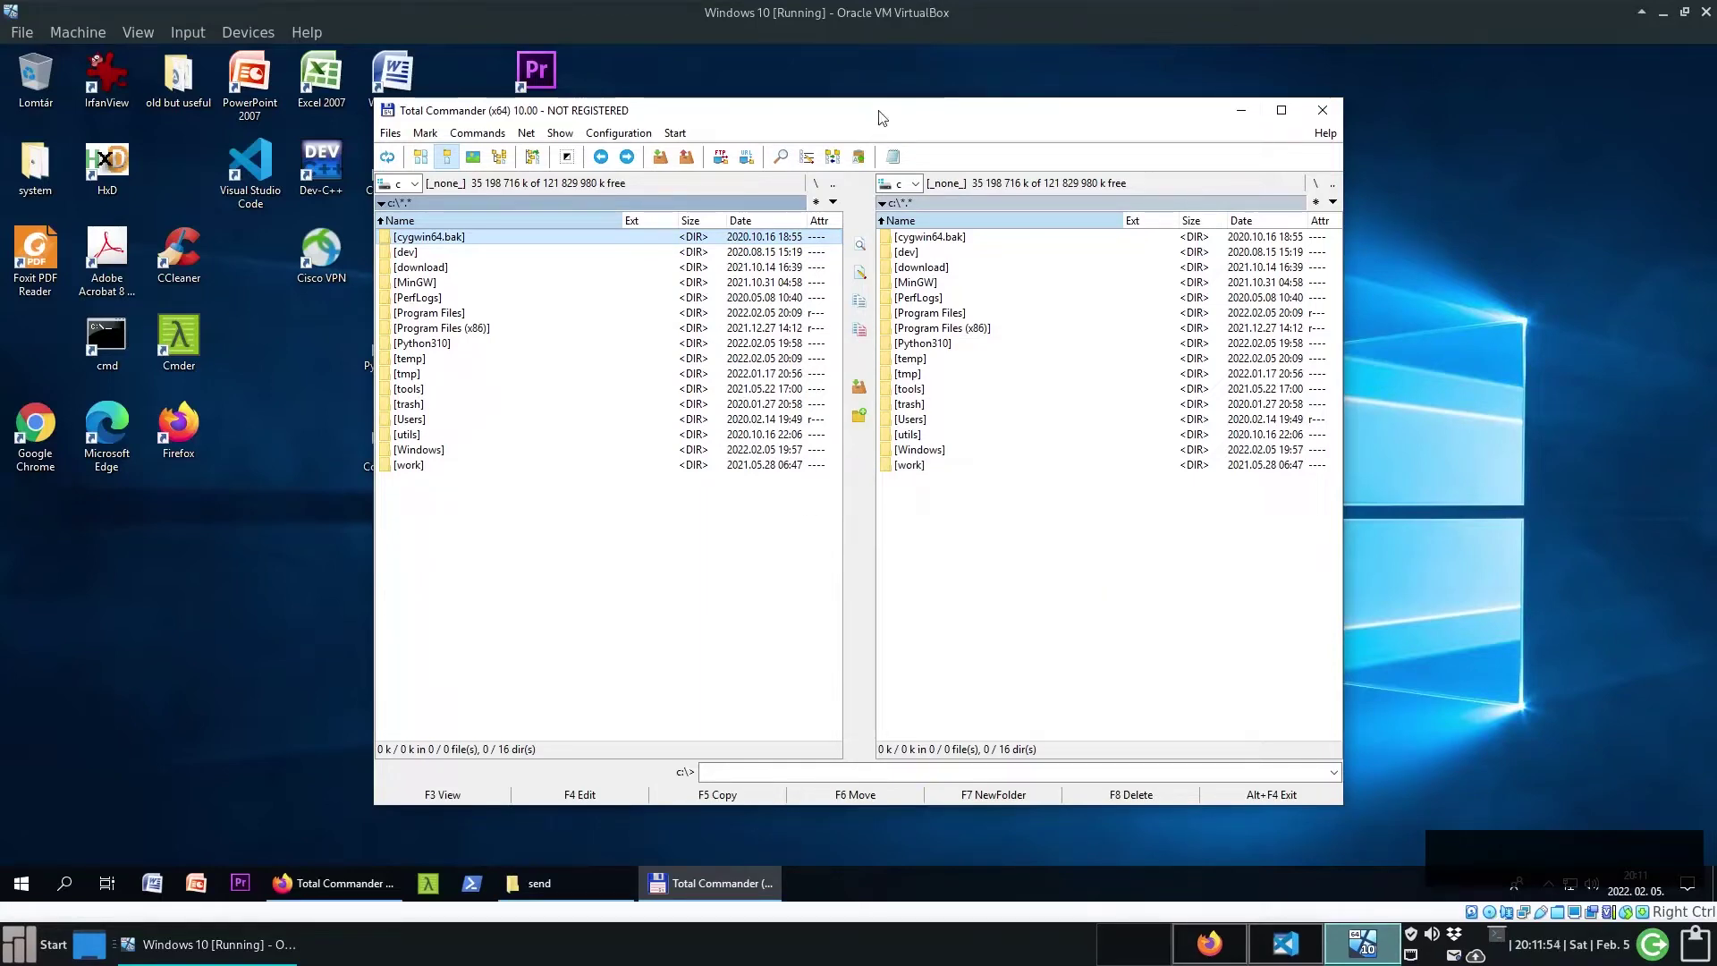
pyautogui.moveTo(879, 117); pyautogui.dragTo(647, 111)
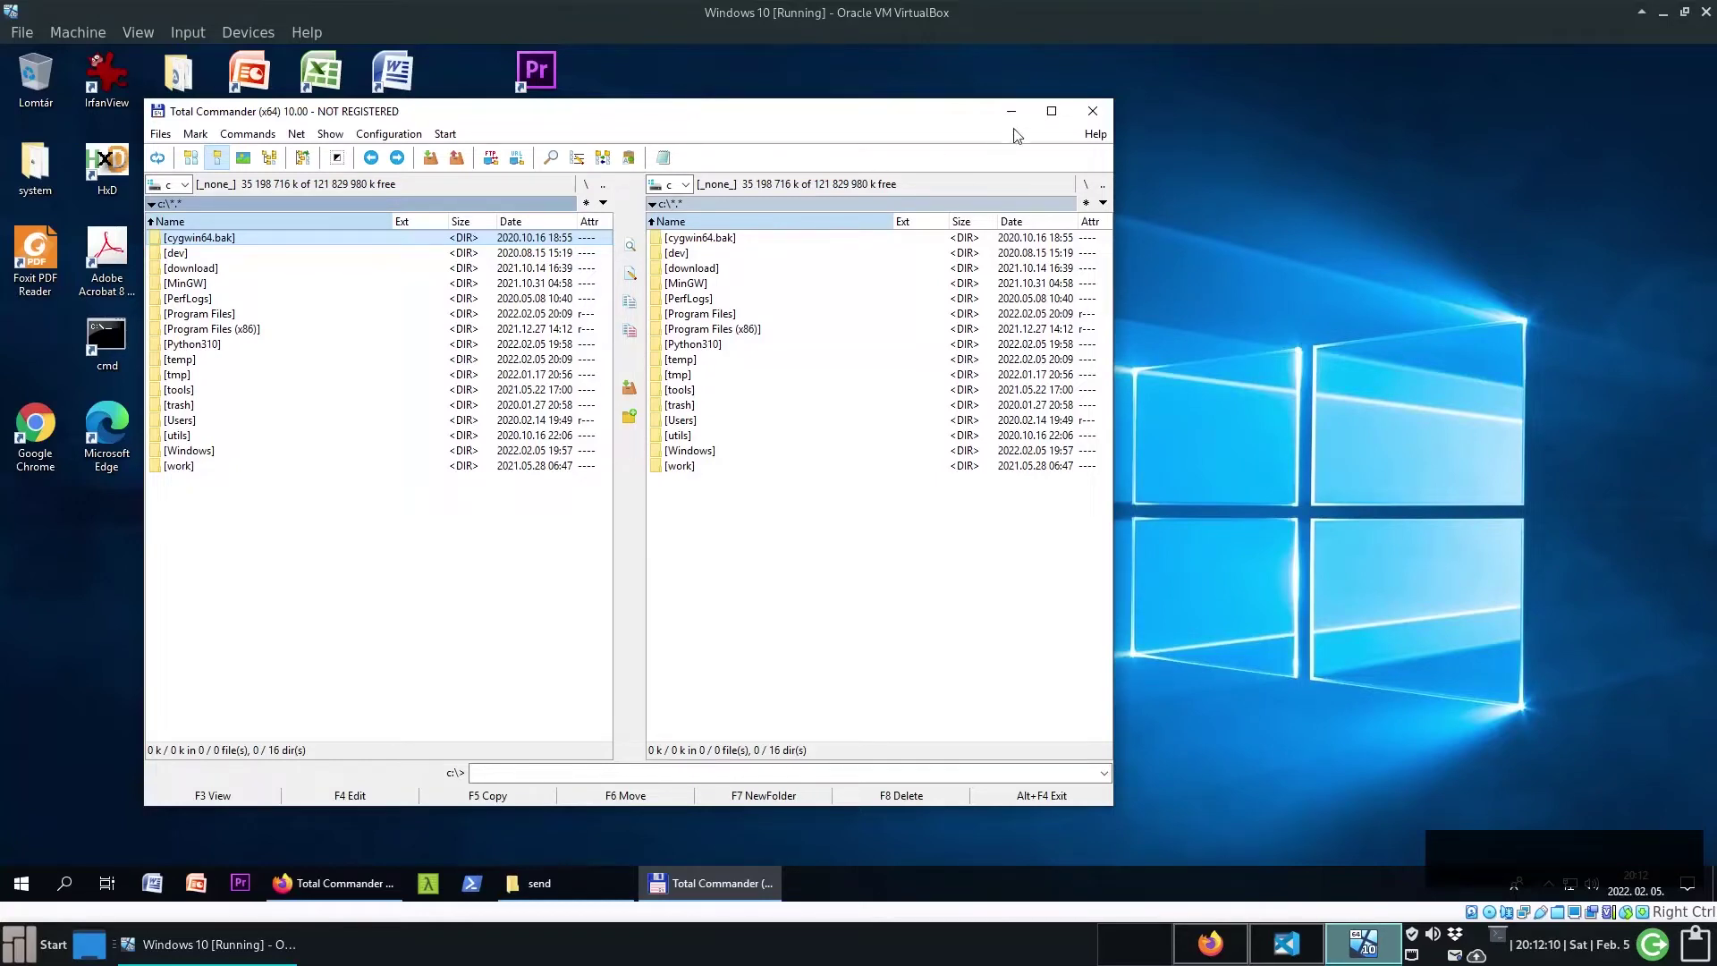
pyautogui.click(1093, 111)
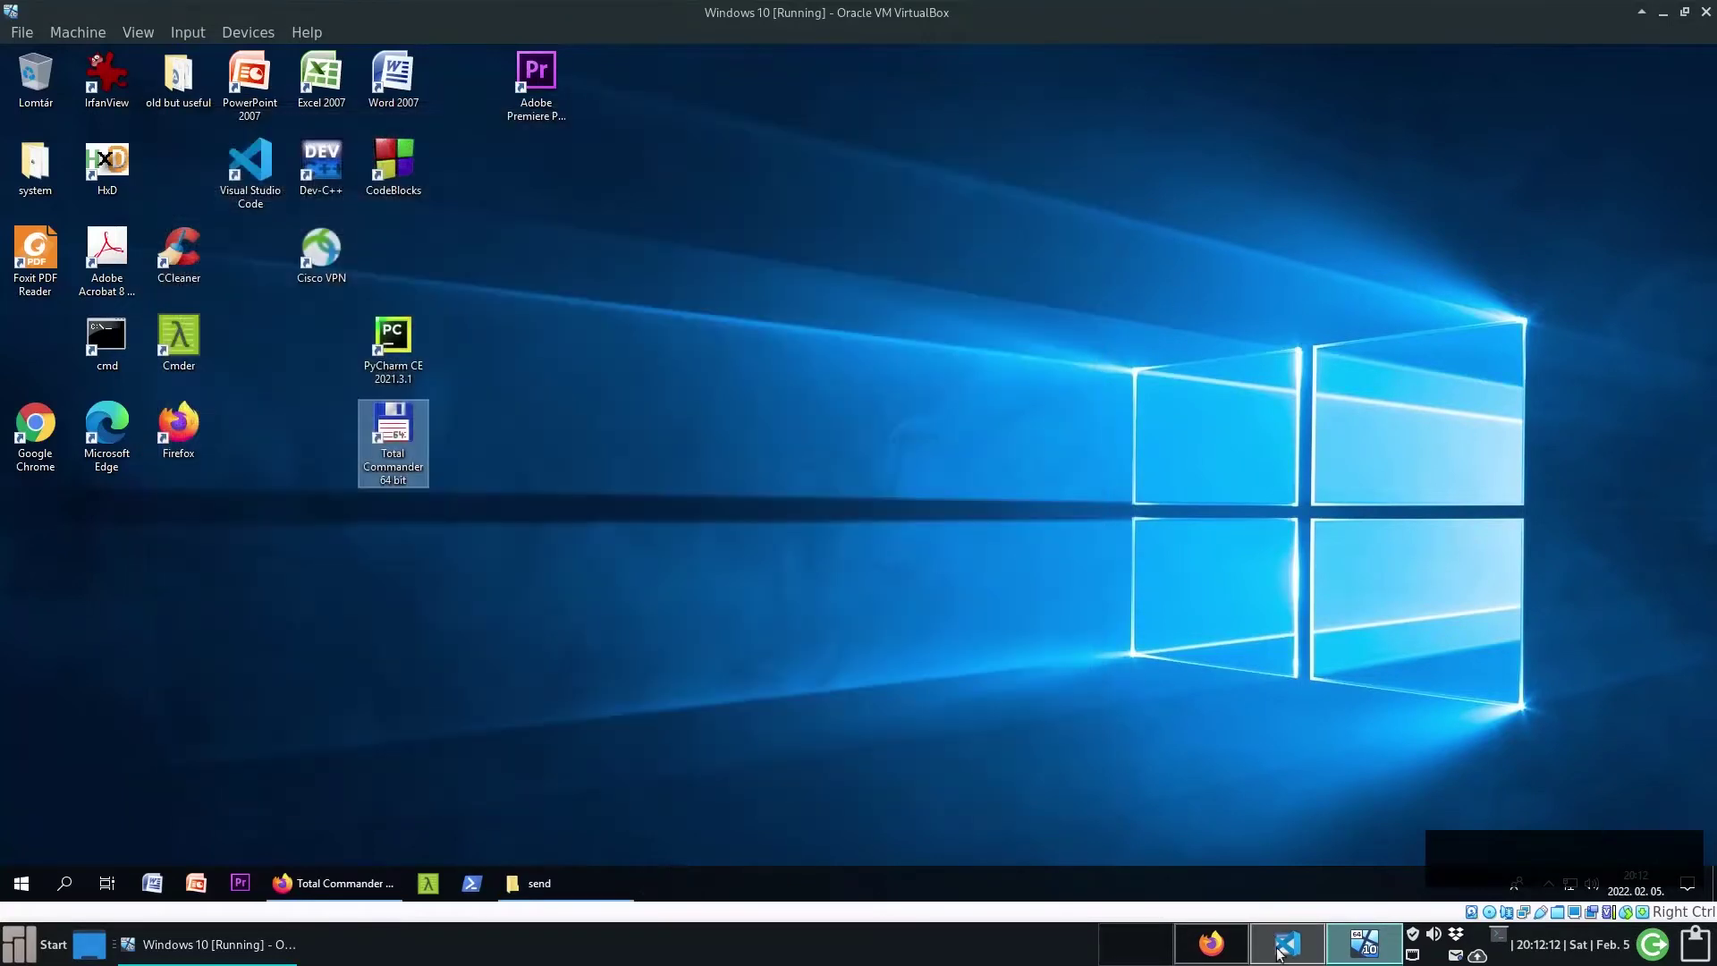
# - Switch to Visual Studio Code and review the content.txt checklist items on Total Commander, its basic settings, and installing Notepad++
pyautogui.click(1288, 944)
pyautogui.click(877, 193)
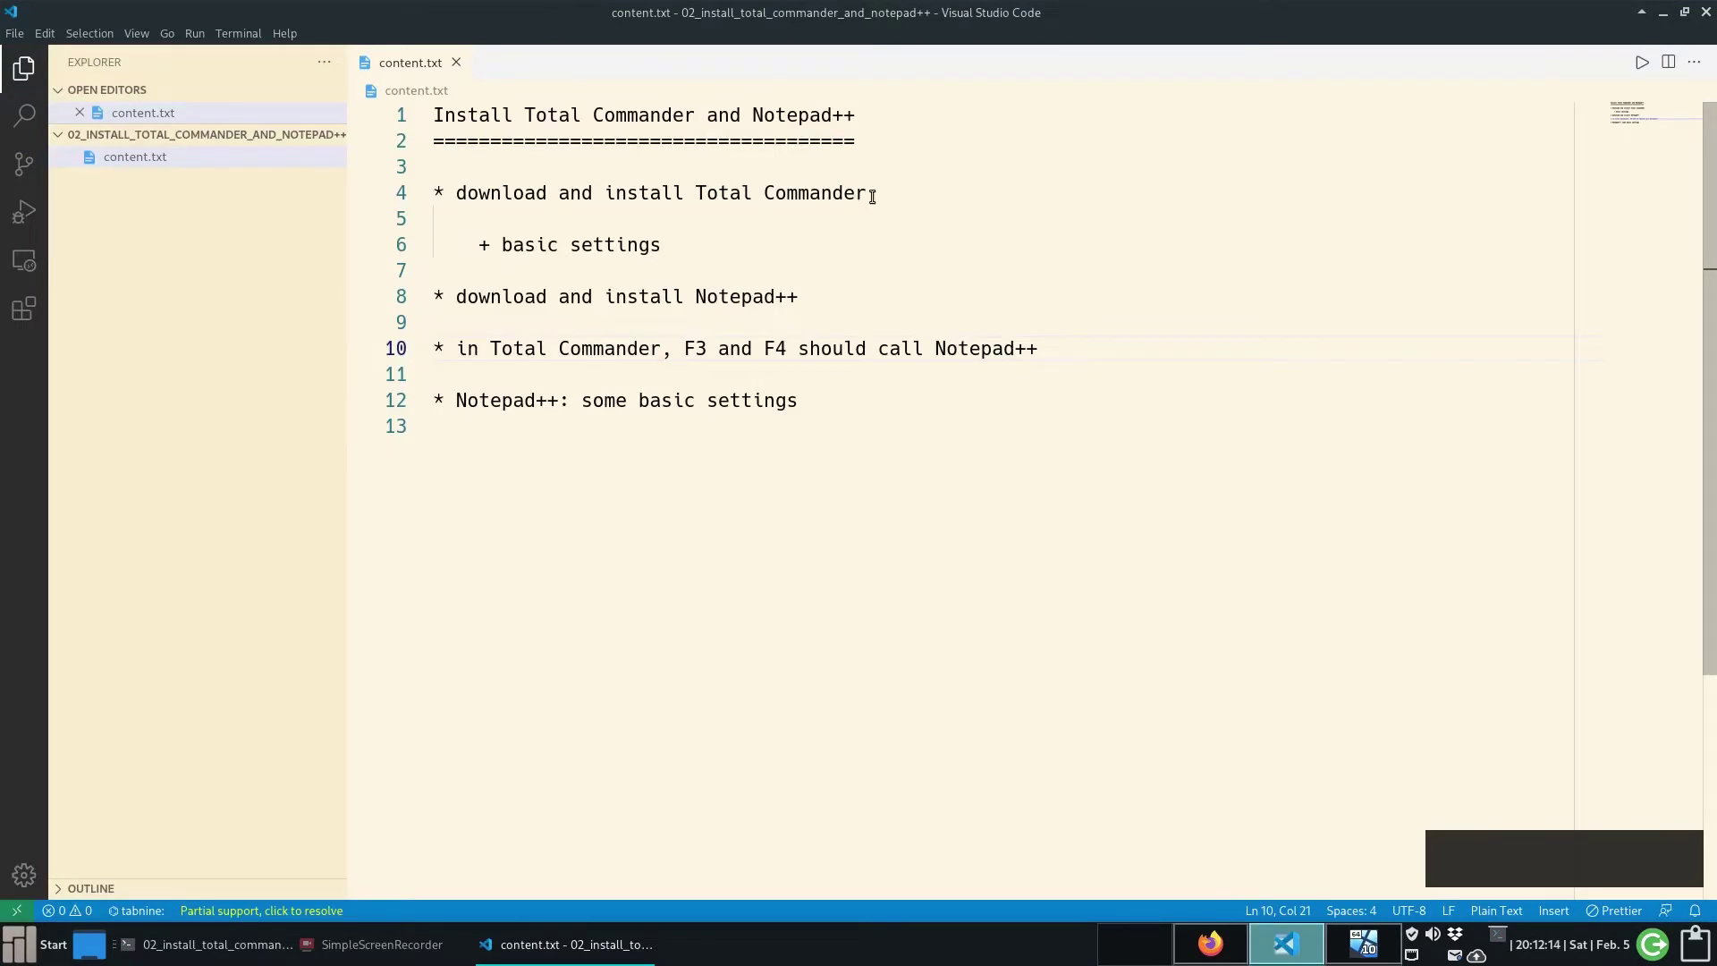
pyautogui.moveTo(877, 193); pyautogui.dragTo(303, 175)
pyautogui.moveTo(708, 239); pyautogui.dragTo(414, 242)
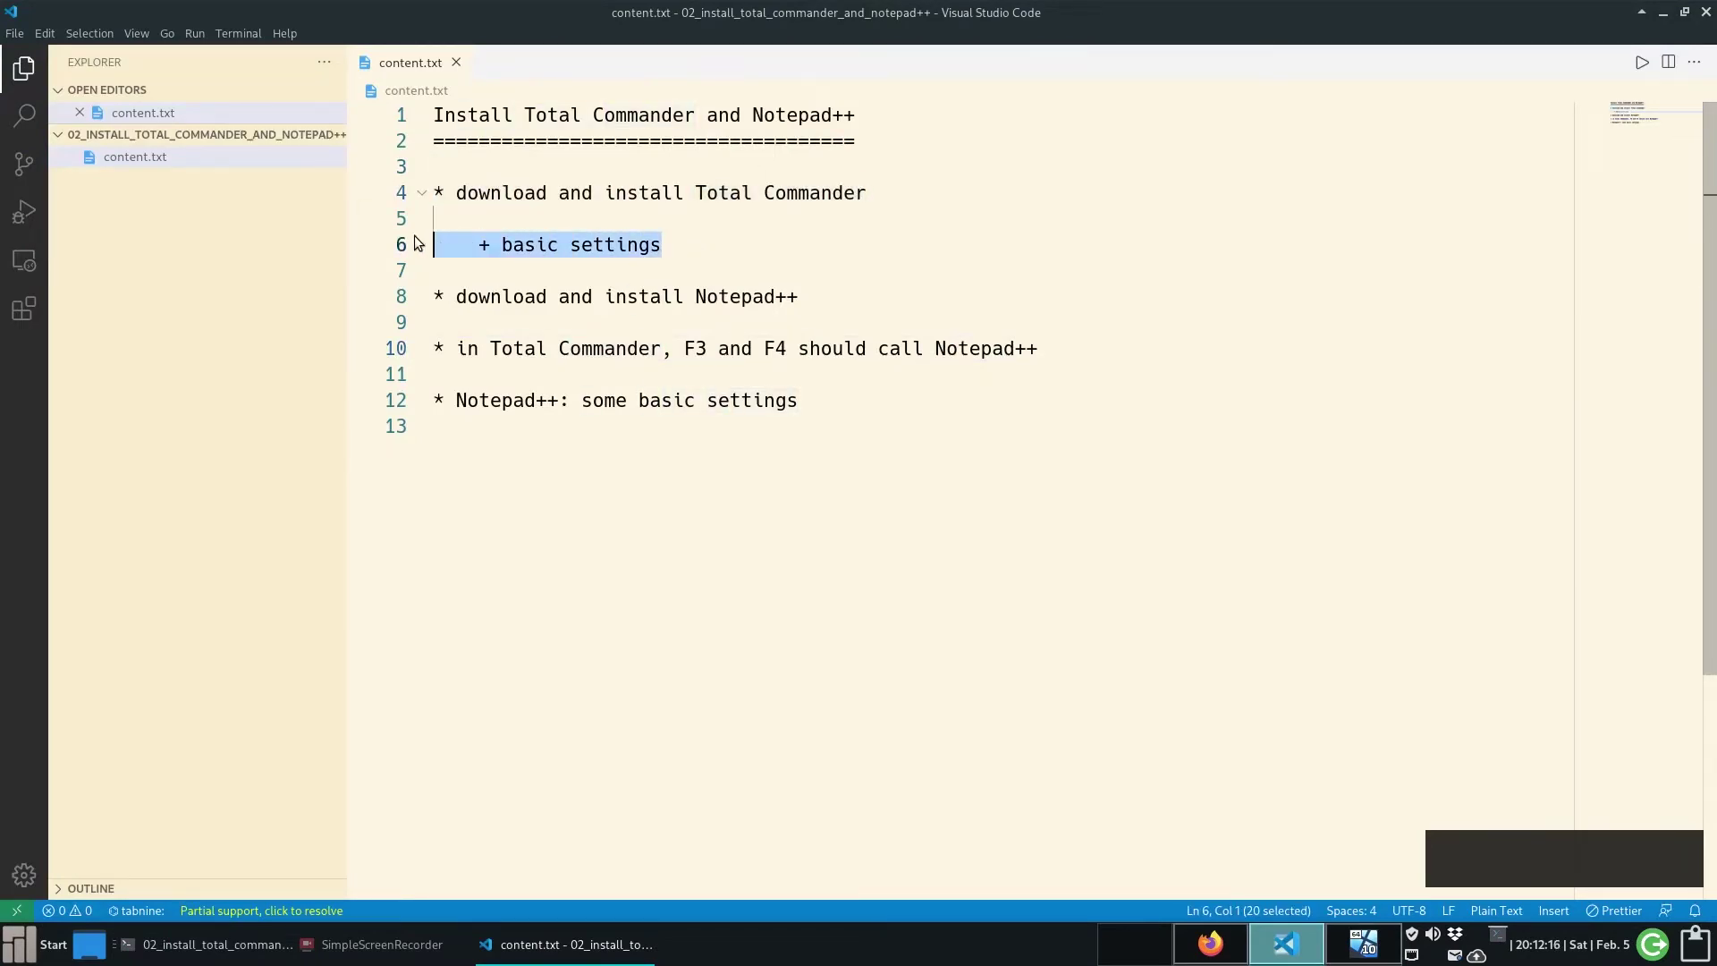
pyautogui.click(805, 299)
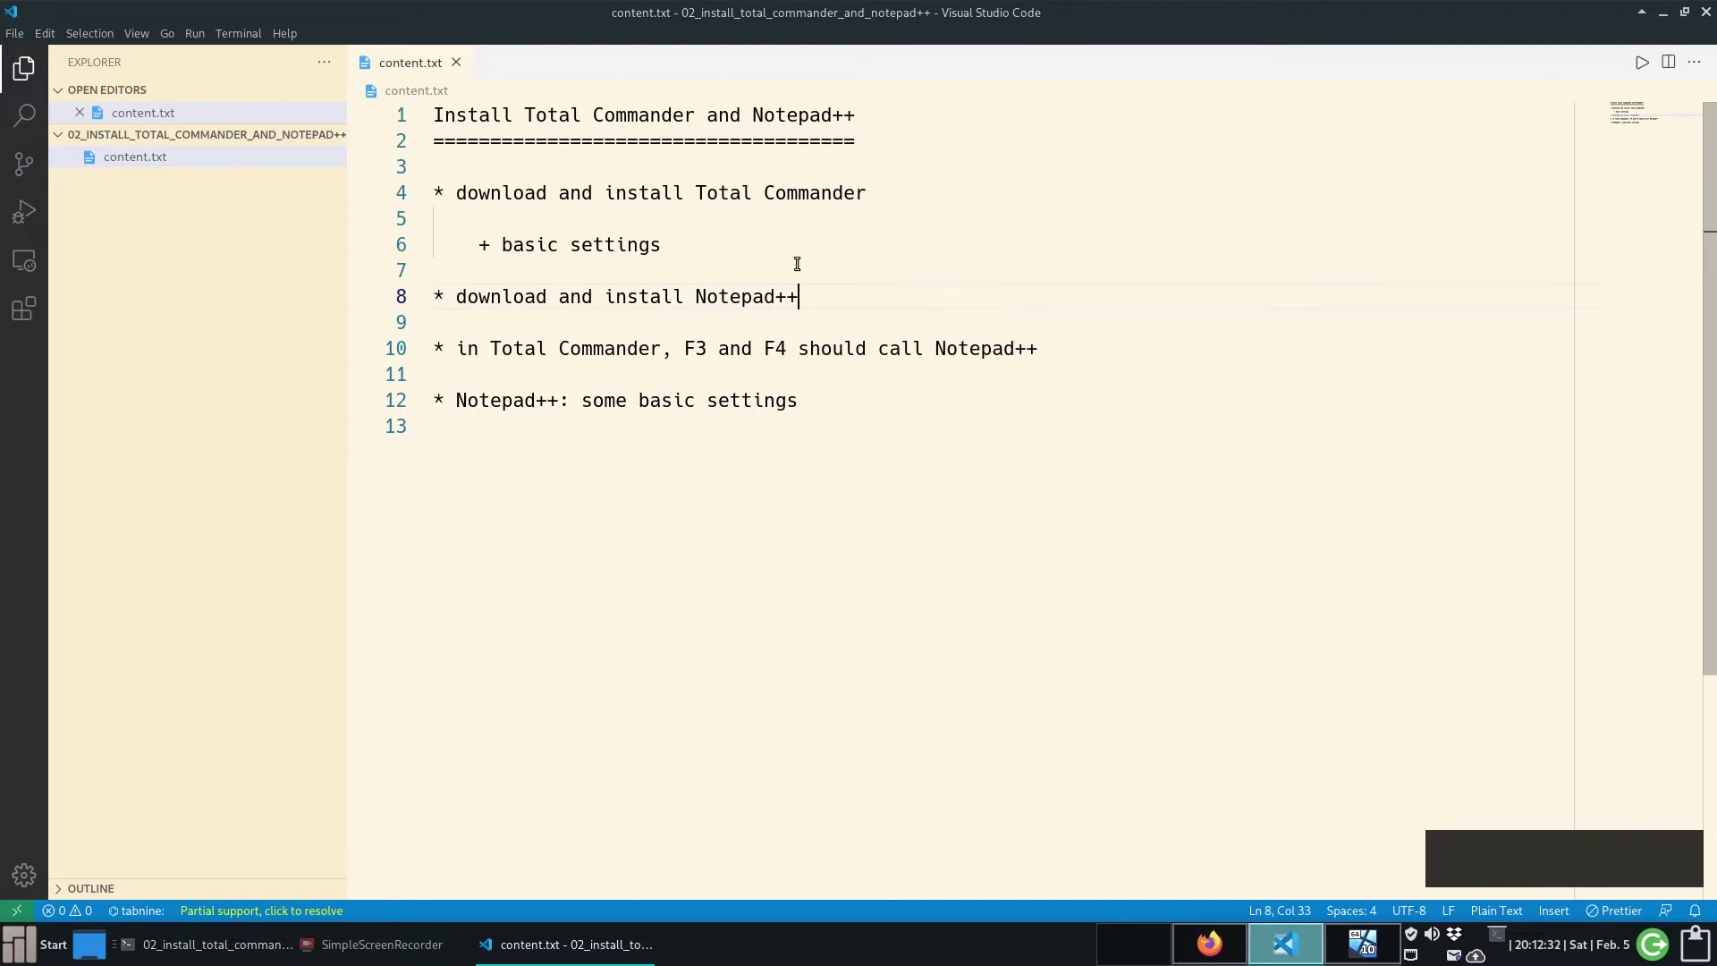
pyautogui.moveTo(698, 296); pyautogui.dragTo(832, 304)
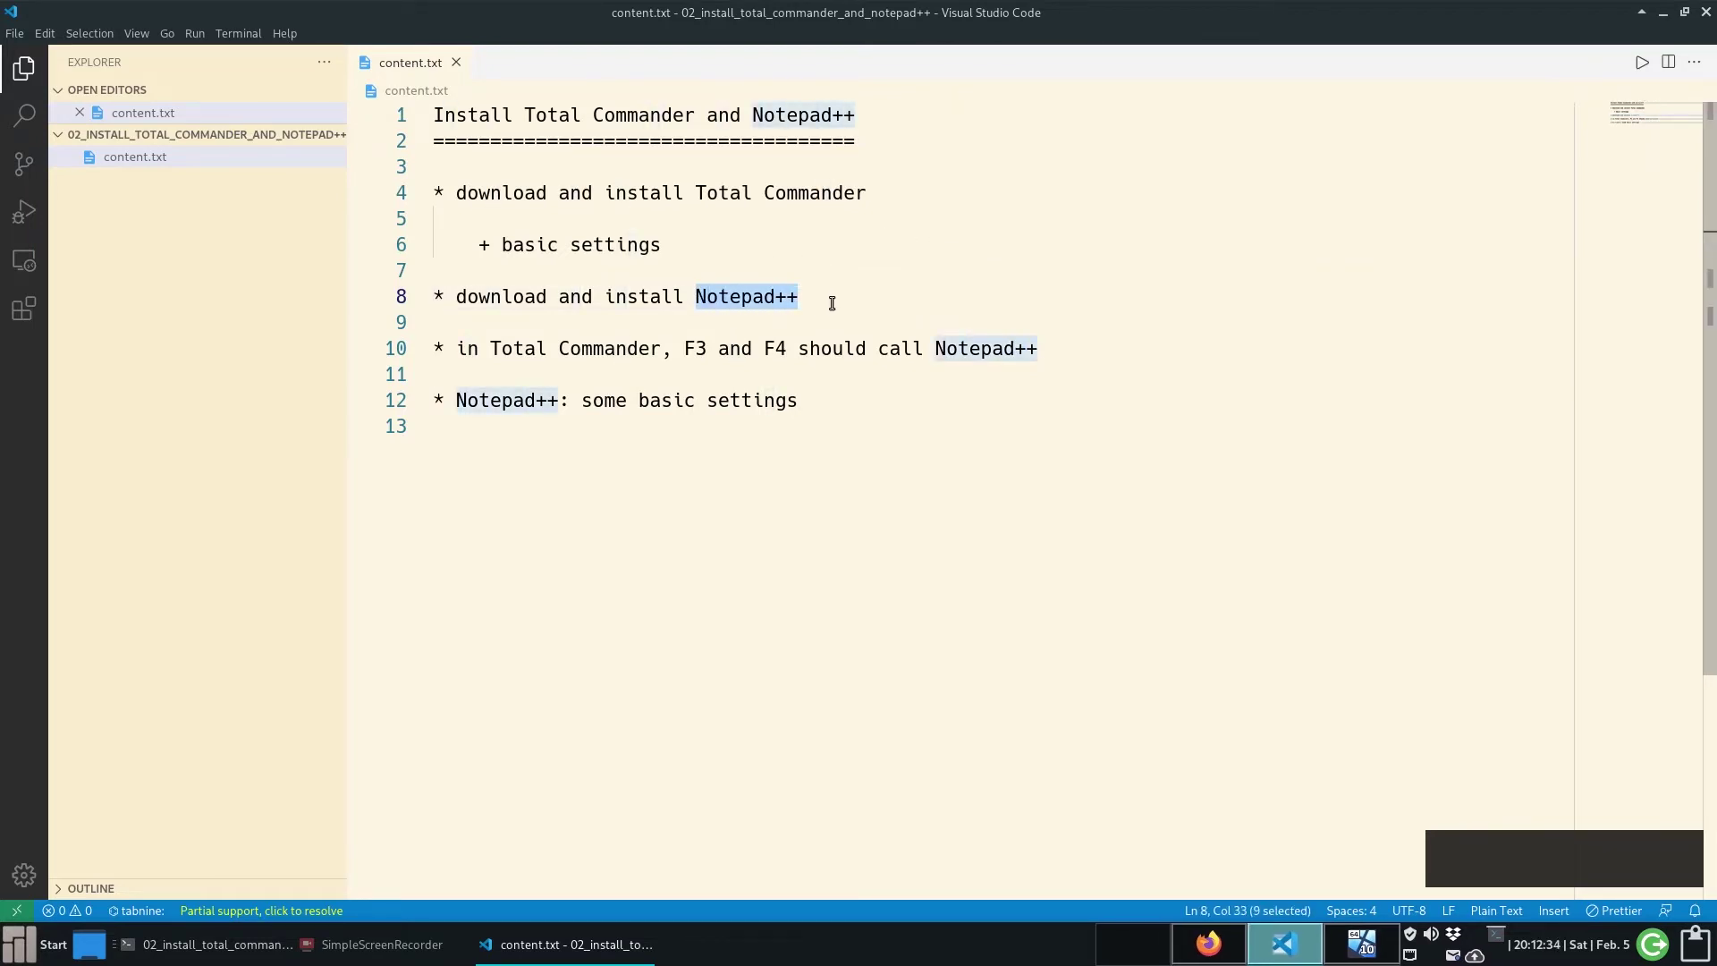
pyautogui.click(833, 302)
# - Return to the Windows 10 virtual machine, view the notepad++ search results in Firefox, and minimize the browser
pyautogui.click(1362, 944)
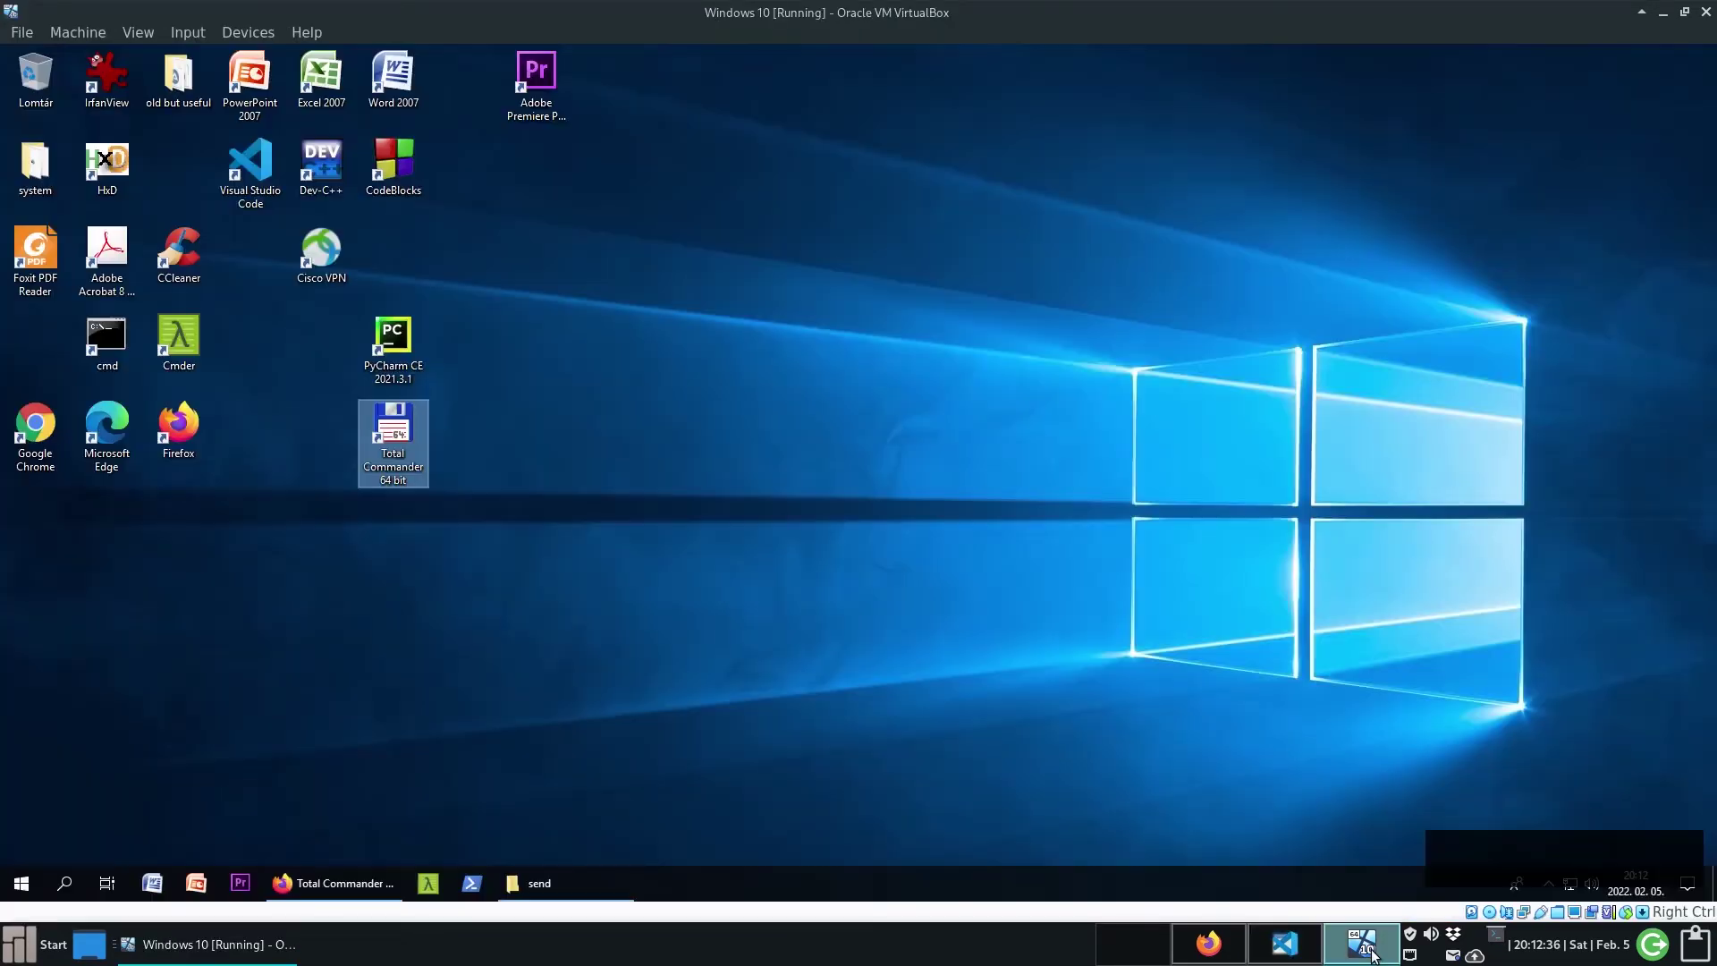
pyautogui.click(333, 883)
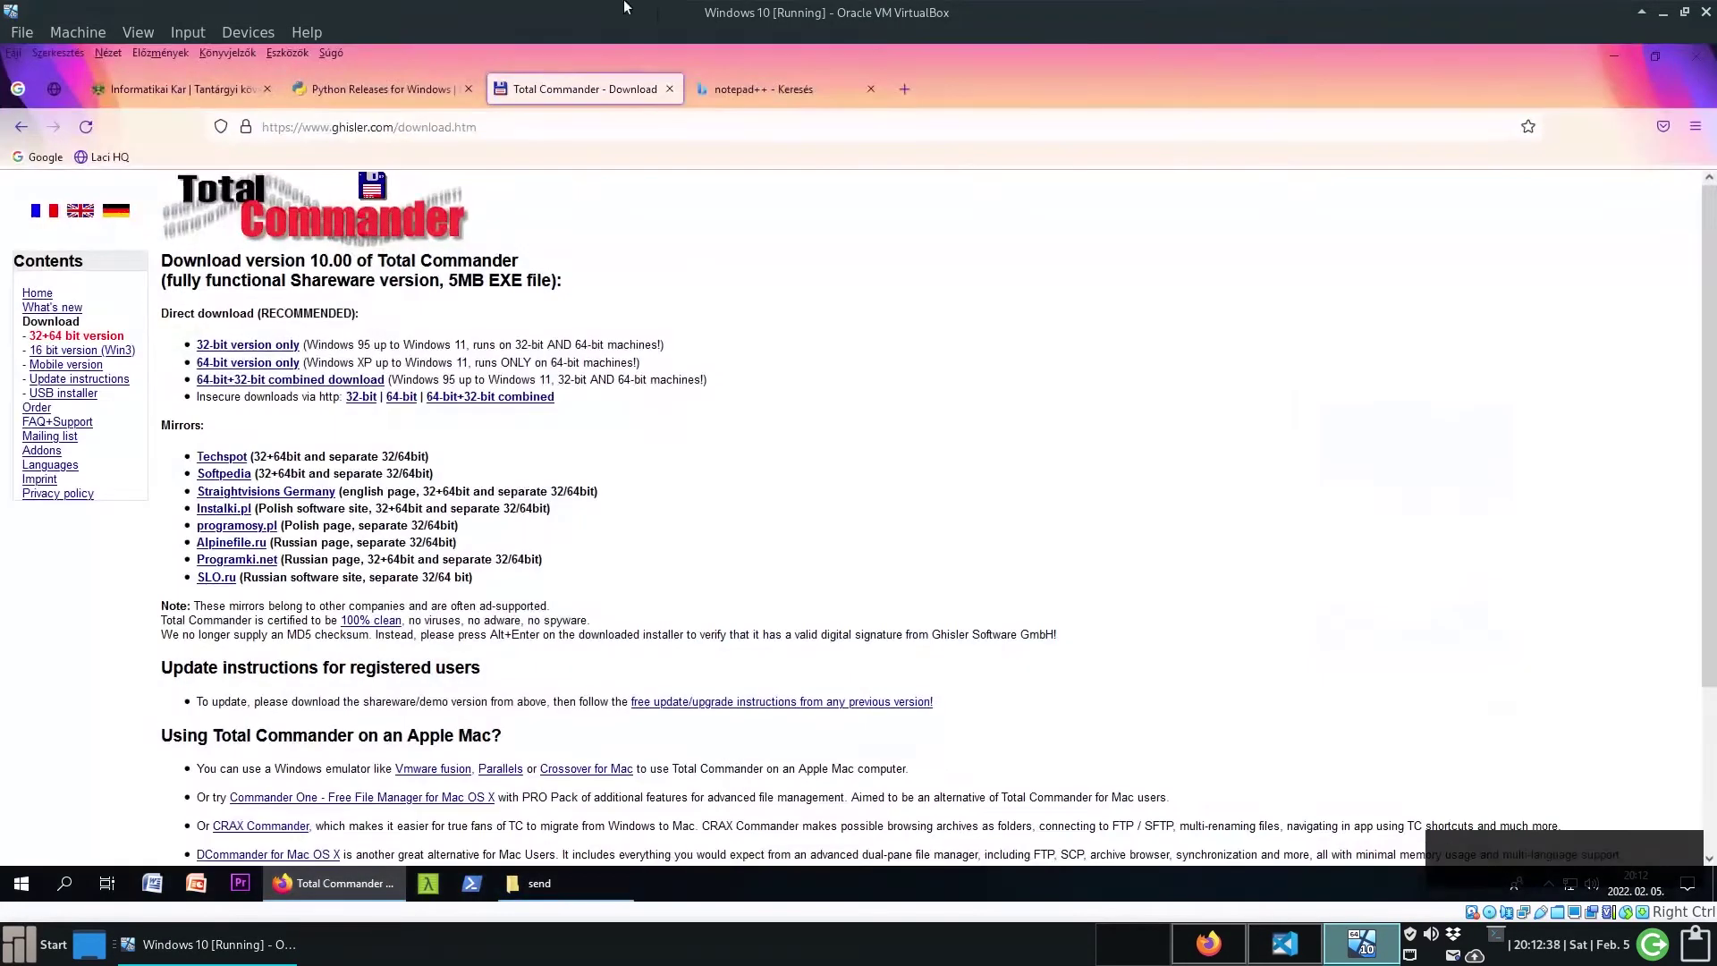
pyautogui.click(742, 88)
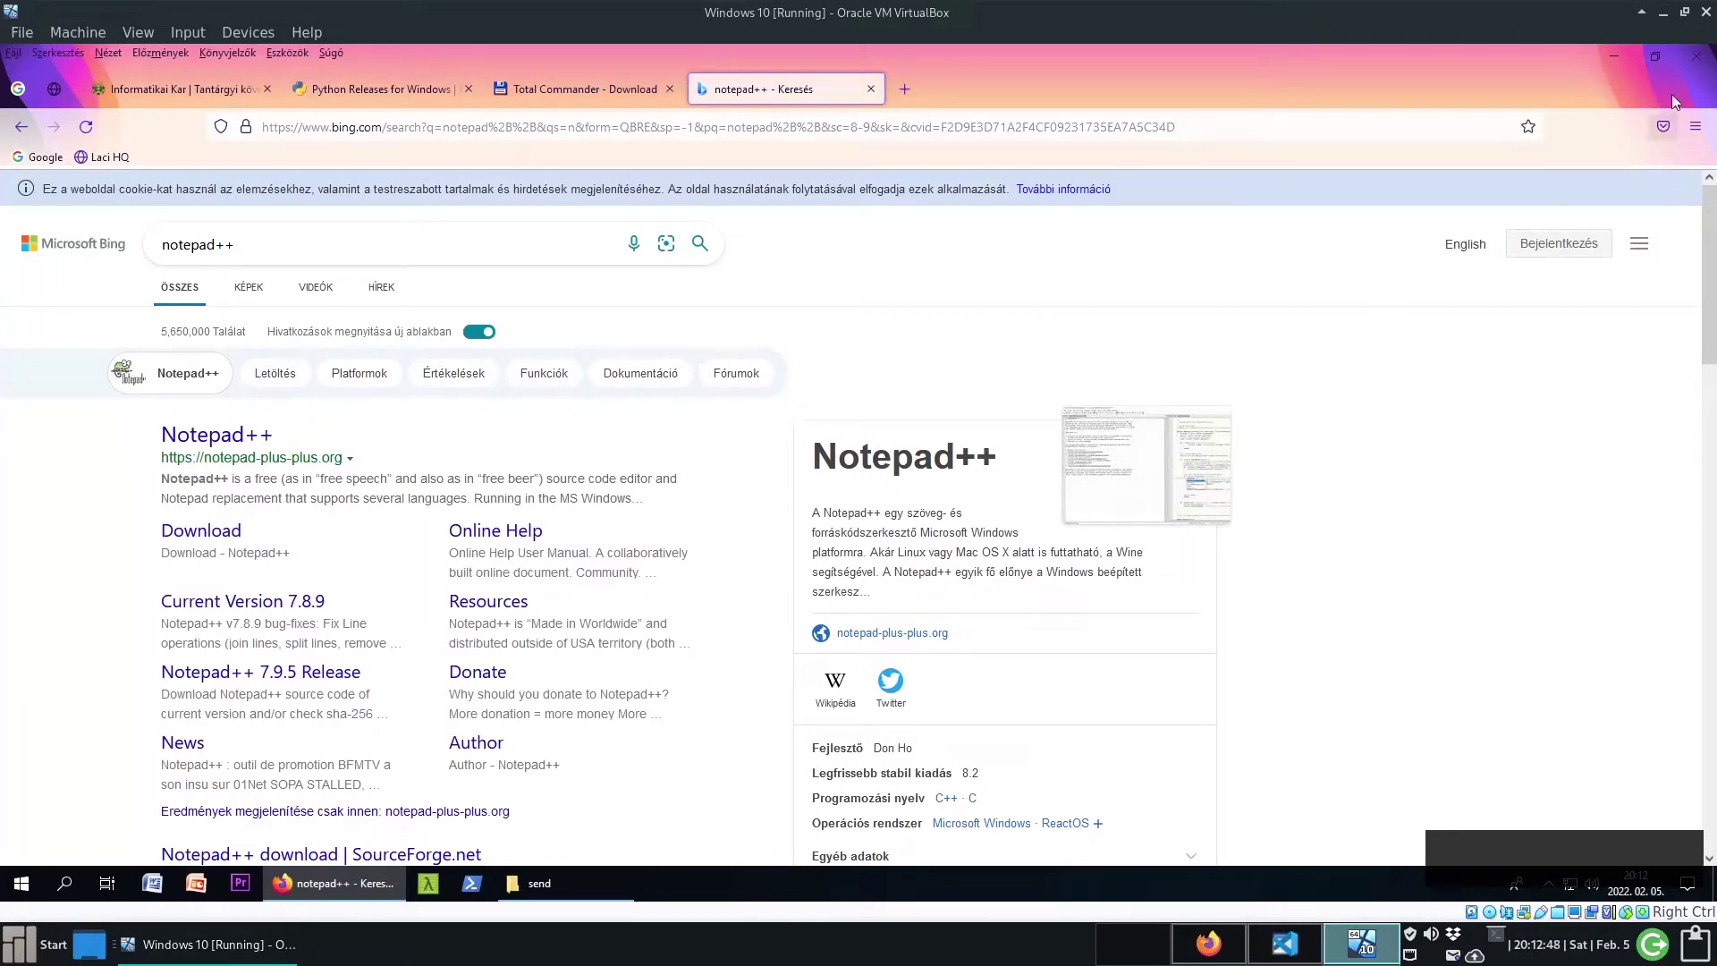
pyautogui.click(1616, 57)
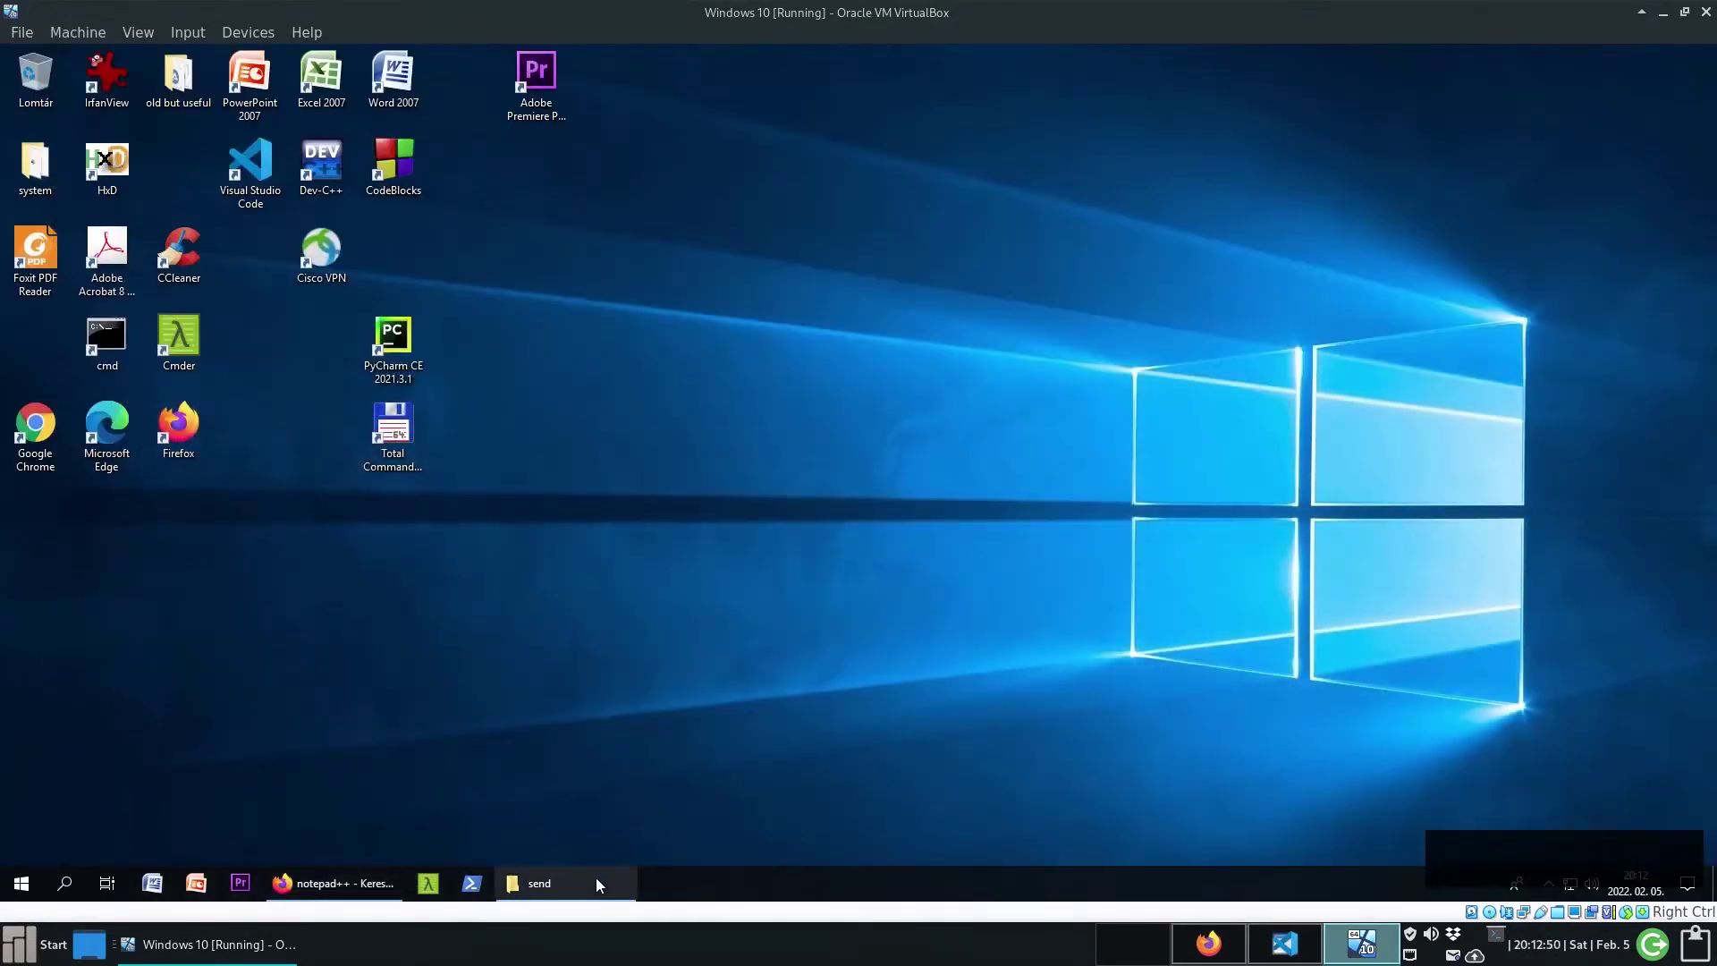
# - Run npp.8.3.Installer.x64 from the send folder, allow it to make changes, choose English as installer language, and minimize the folder window
pyautogui.click(594, 880)
pyautogui.click(1145, 176)
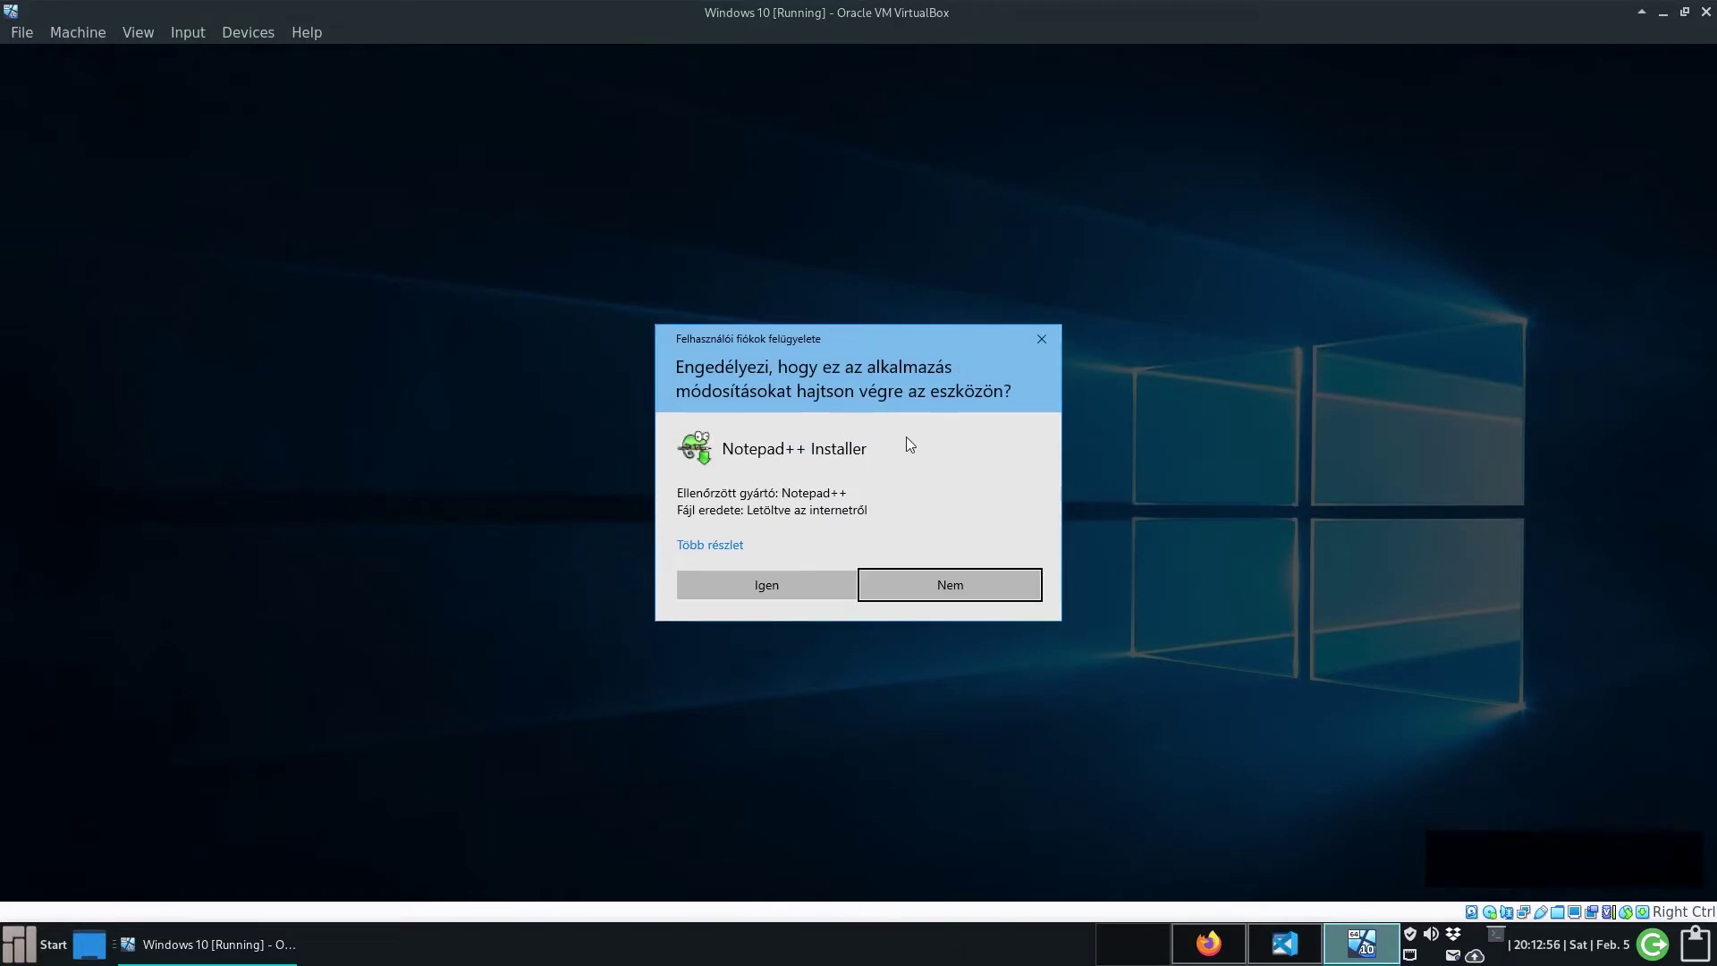
pyautogui.click(737, 585)
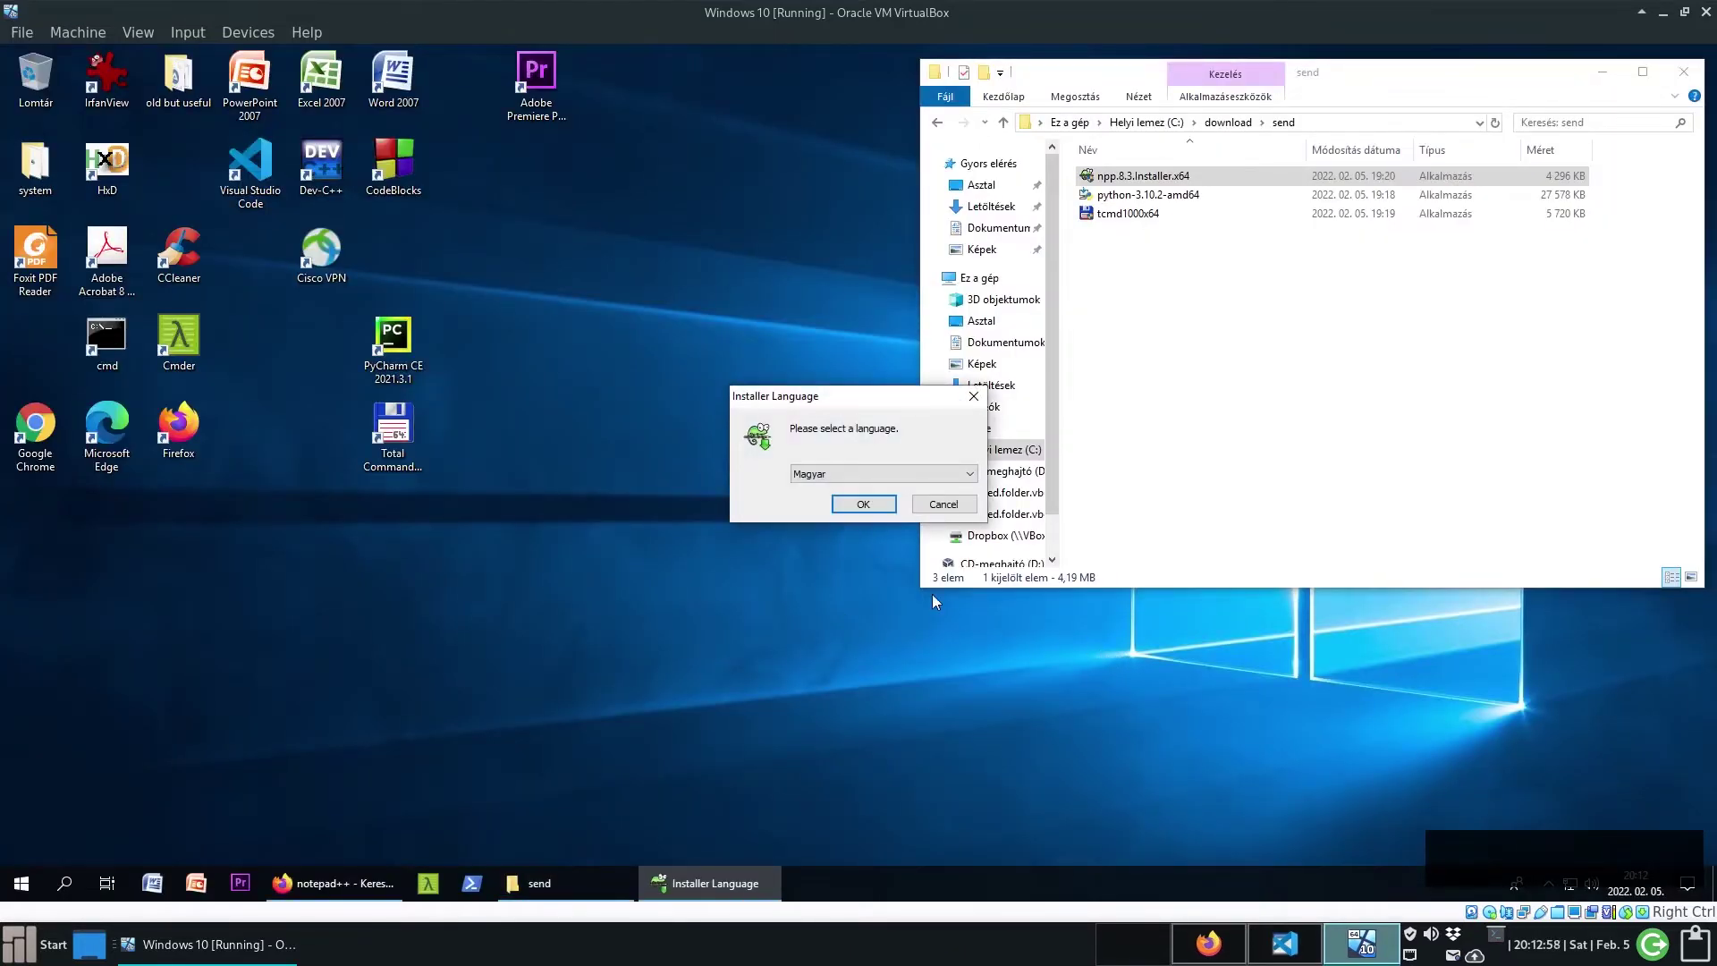
pyautogui.click(885, 471)
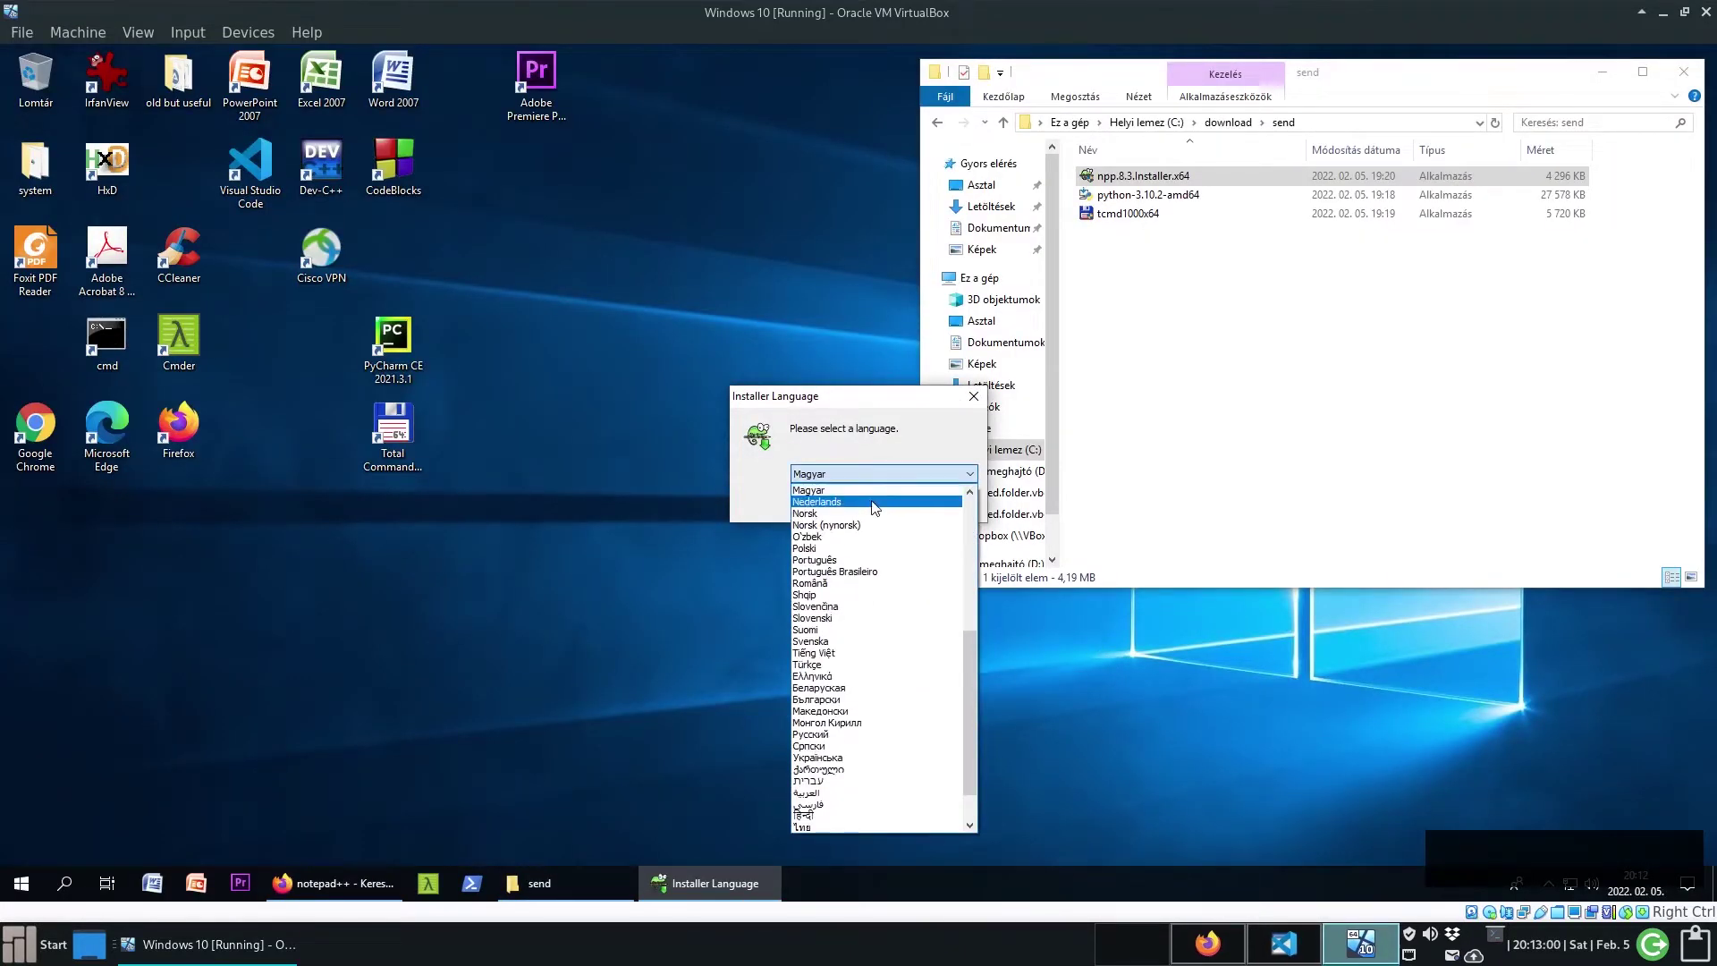
pyautogui.scroll(7, 871, 506)
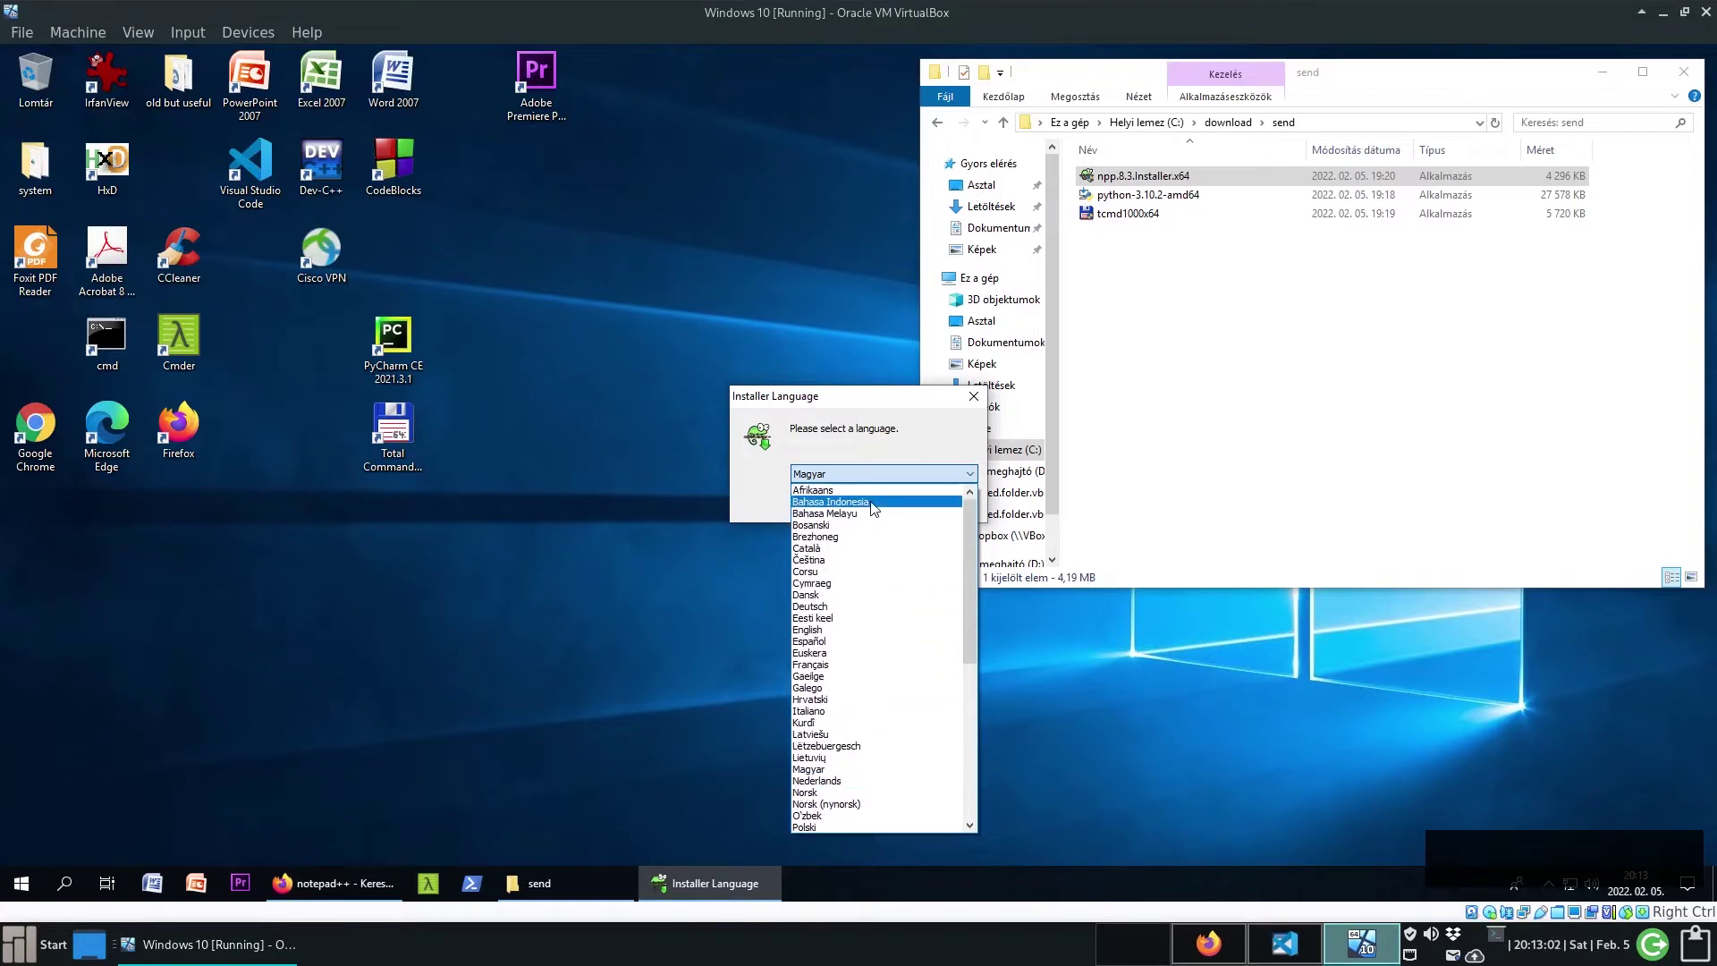
pyautogui.click(845, 629)
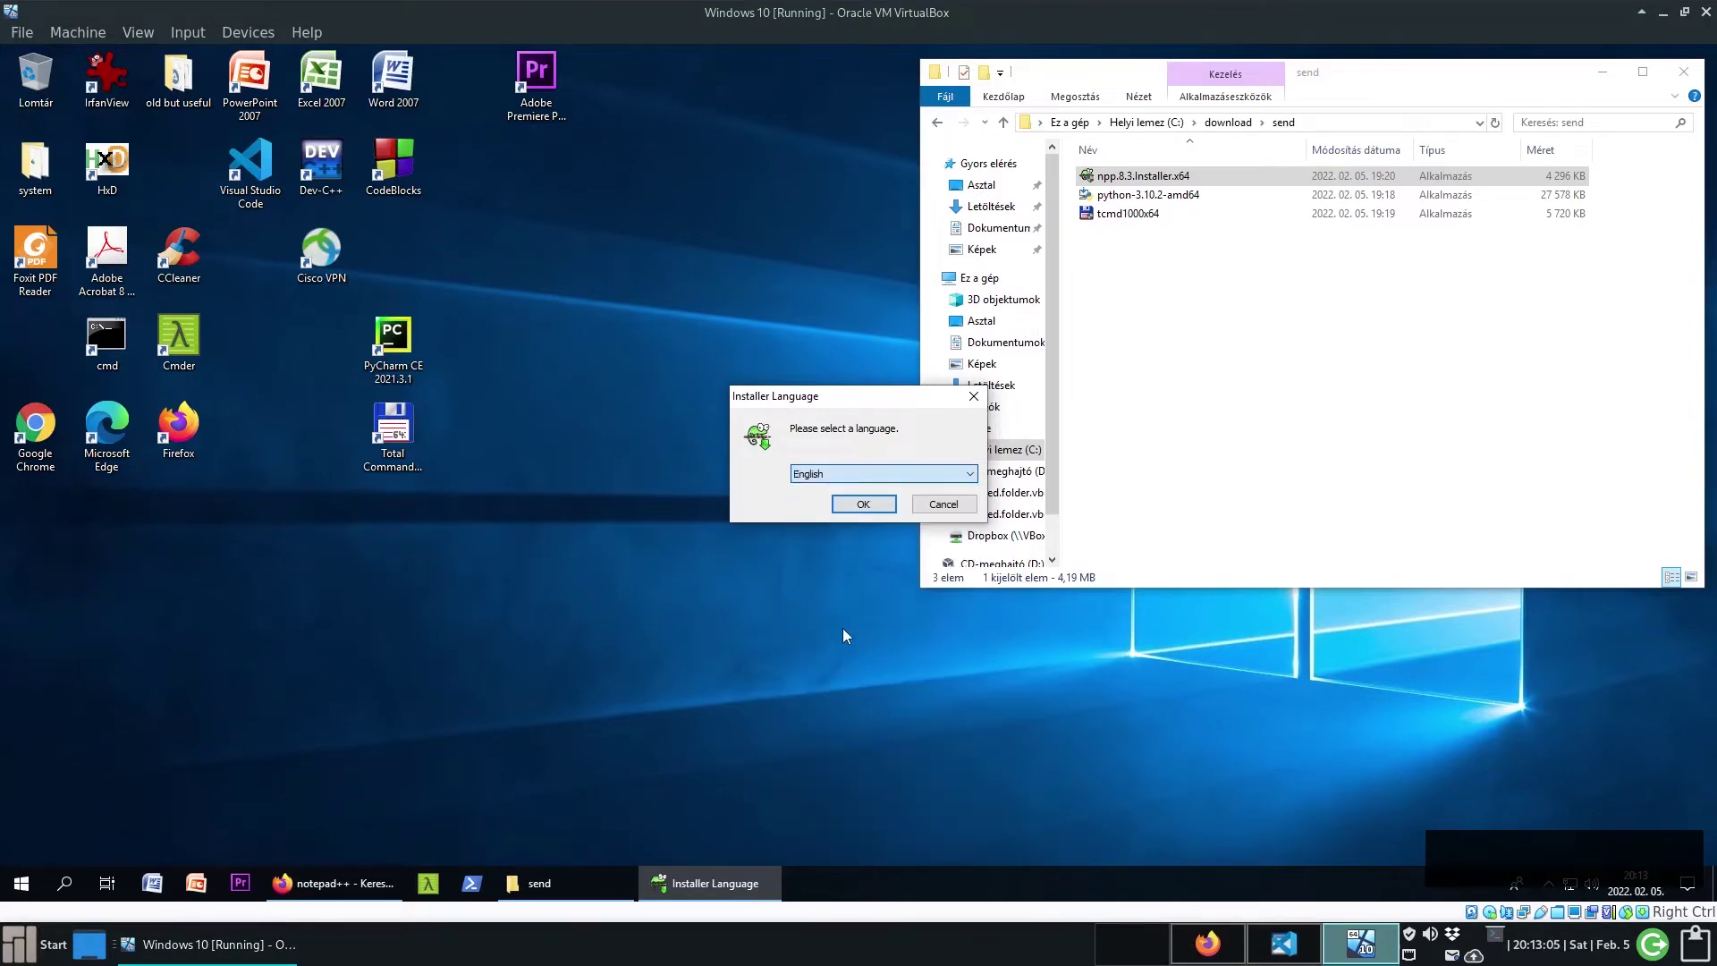
pyautogui.click(867, 503)
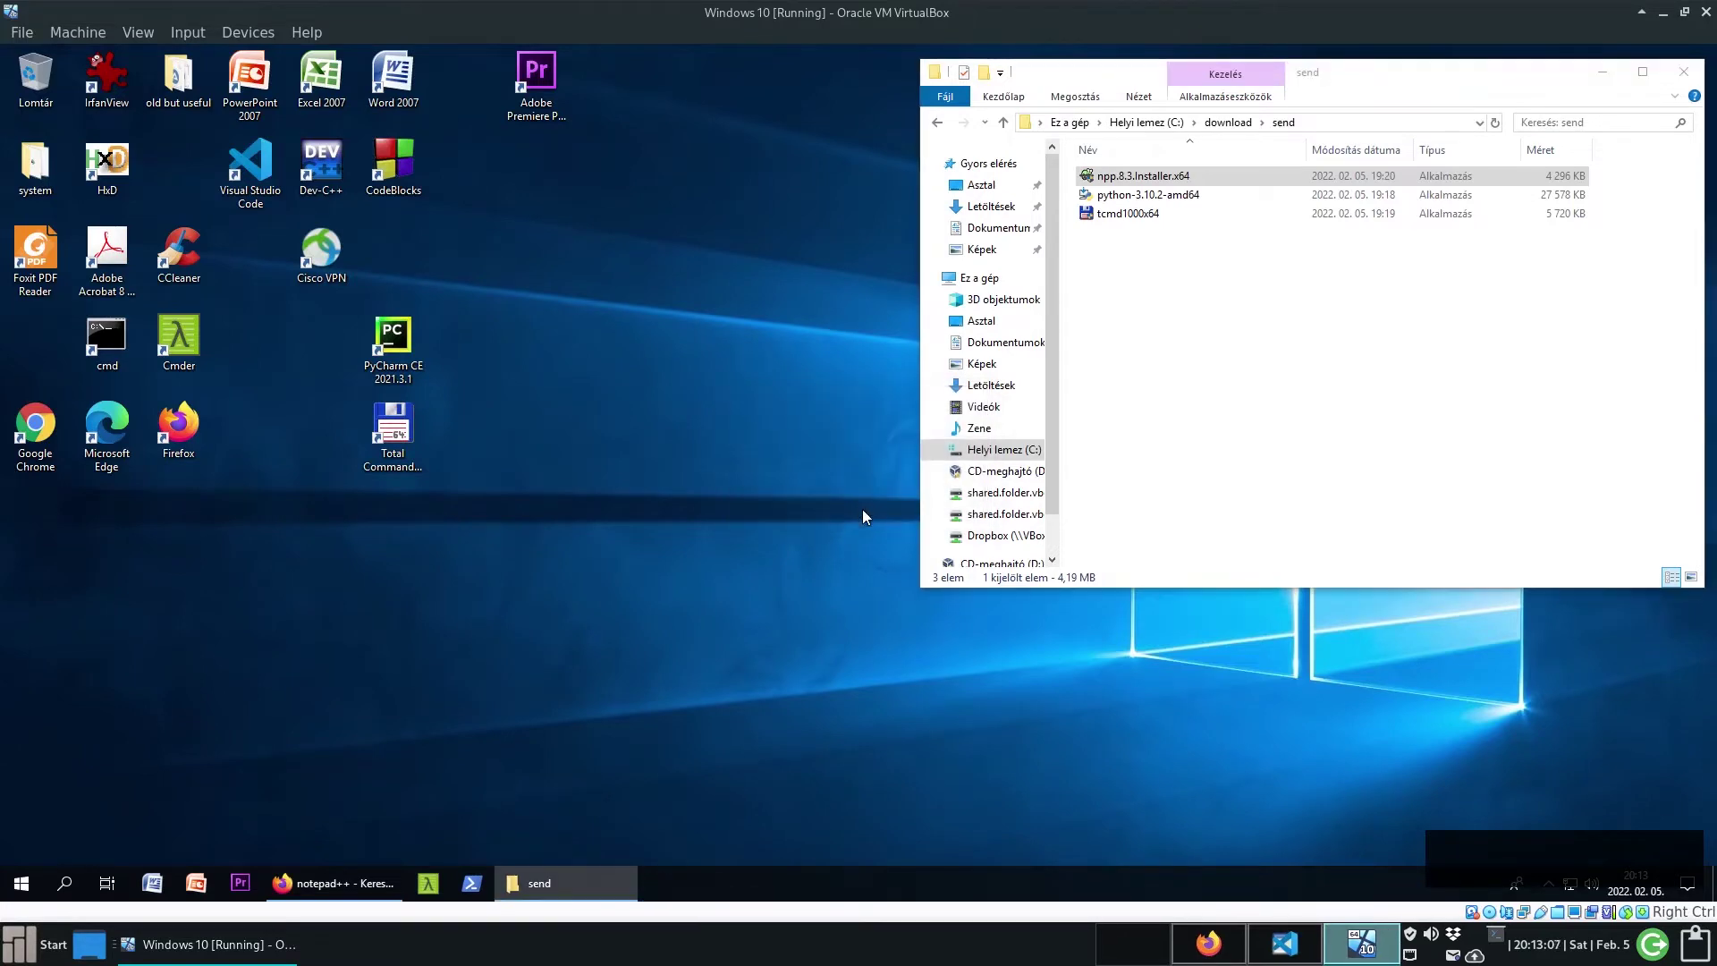
pyautogui.click(1603, 72)
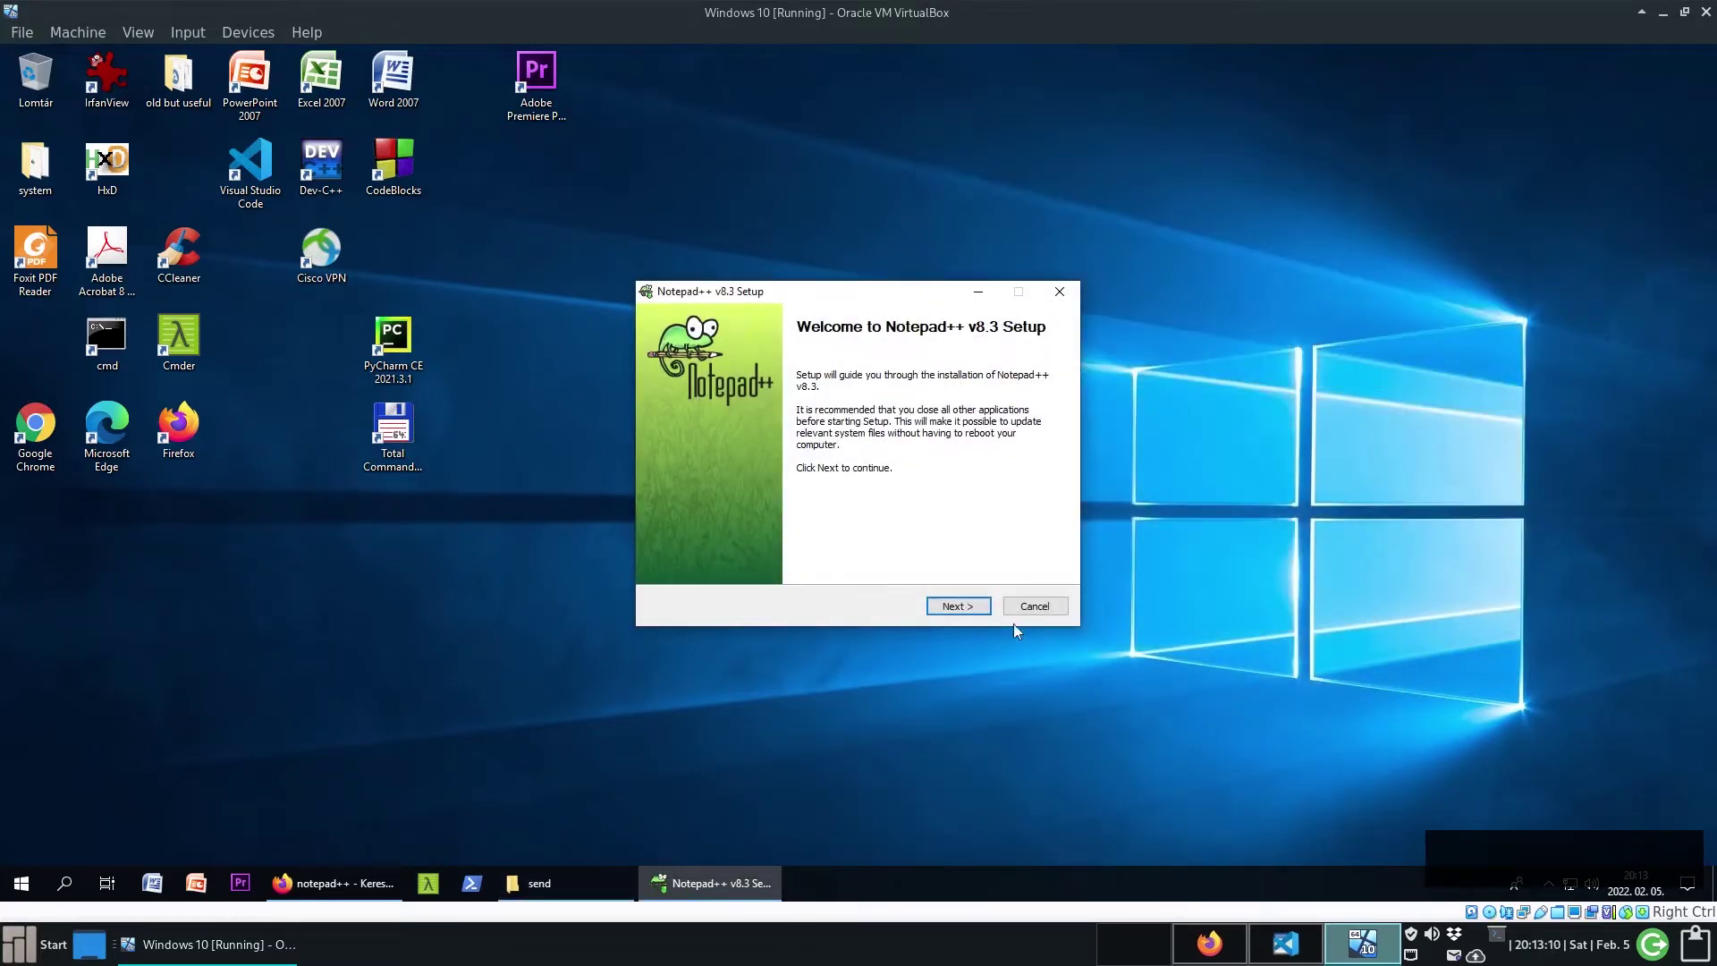
# - Install Notepad++ v8.3 in C:\Program Files\Notepad++ with the default components and a shortcut on the desktop
pyautogui.click(960, 607)
pyautogui.click(960, 607)
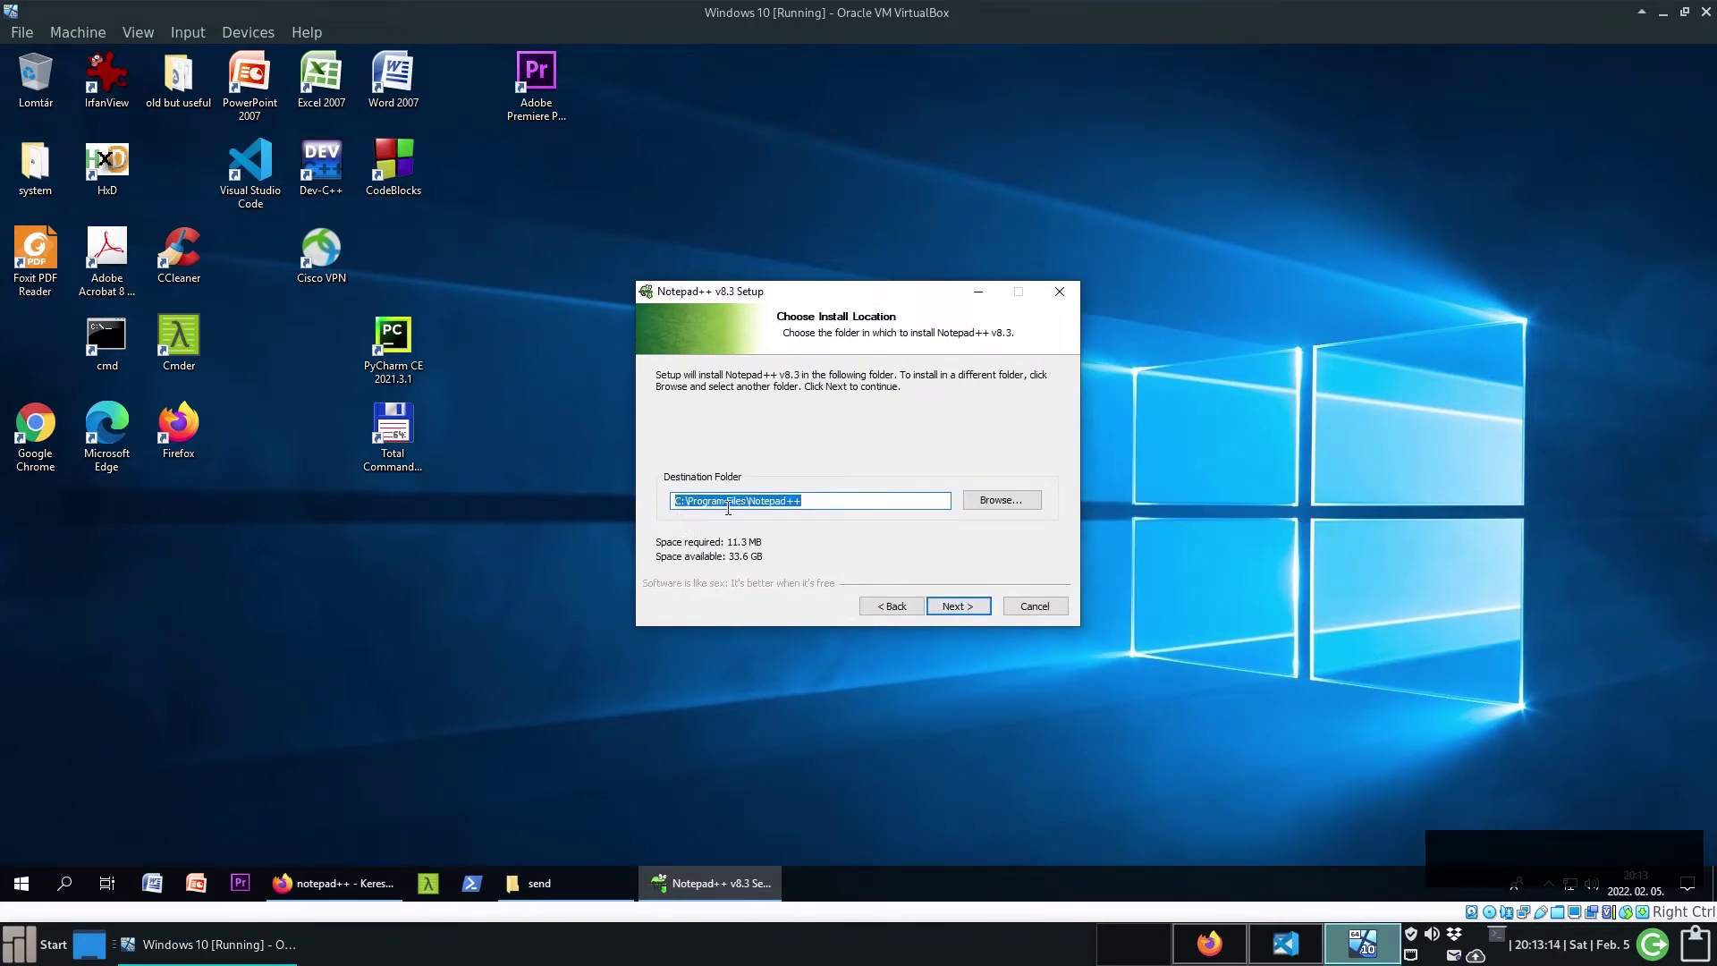
pyautogui.click(975, 604)
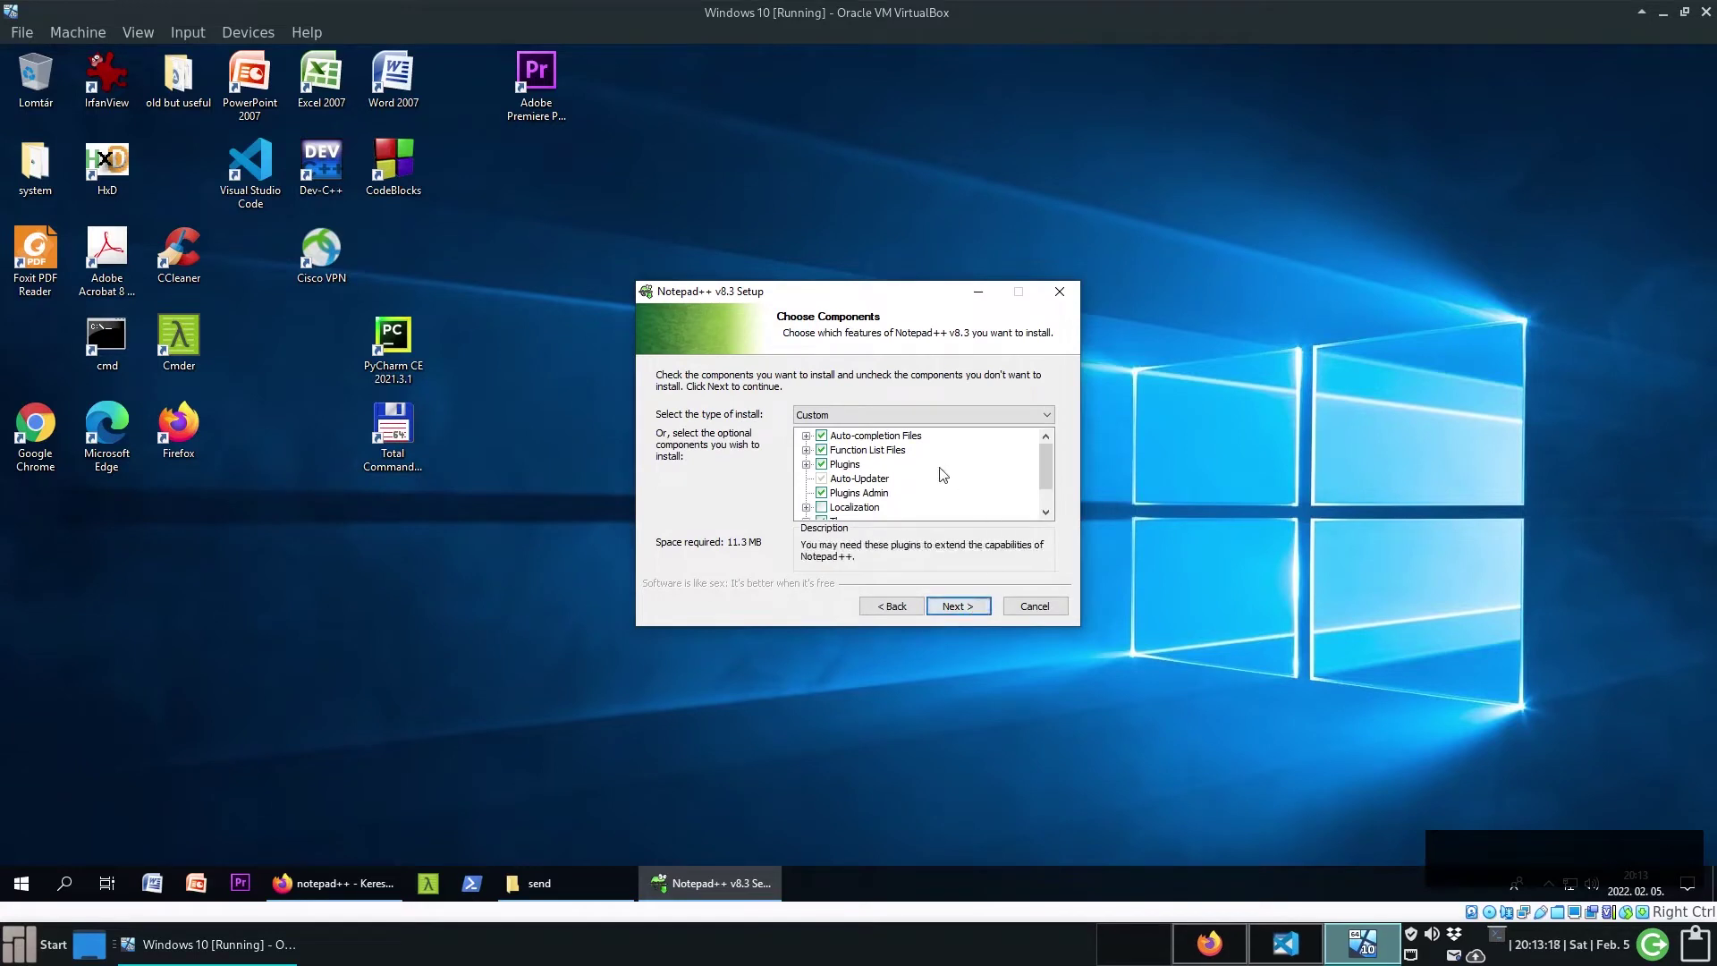
pyautogui.moveTo(1048, 461)
pyautogui.mouseDown()
pyautogui.moveTo(1044, 499)
pyautogui.moveTo(1045, 449)
pyautogui.mouseUp()
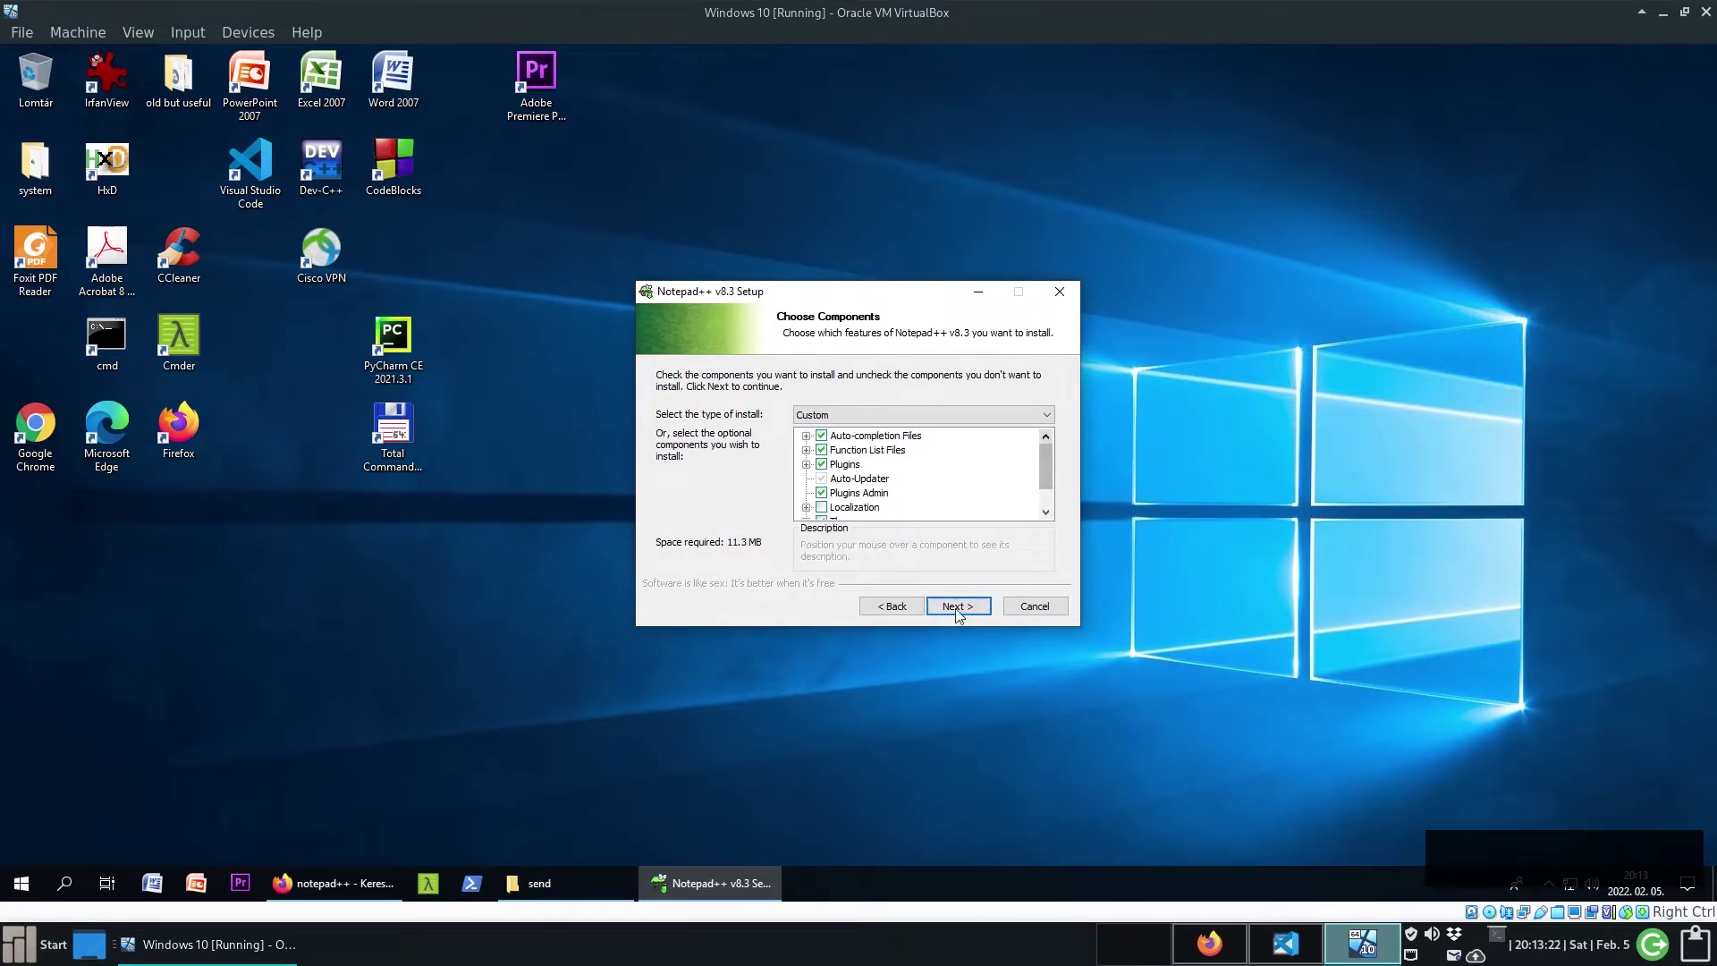
pyautogui.click(956, 607)
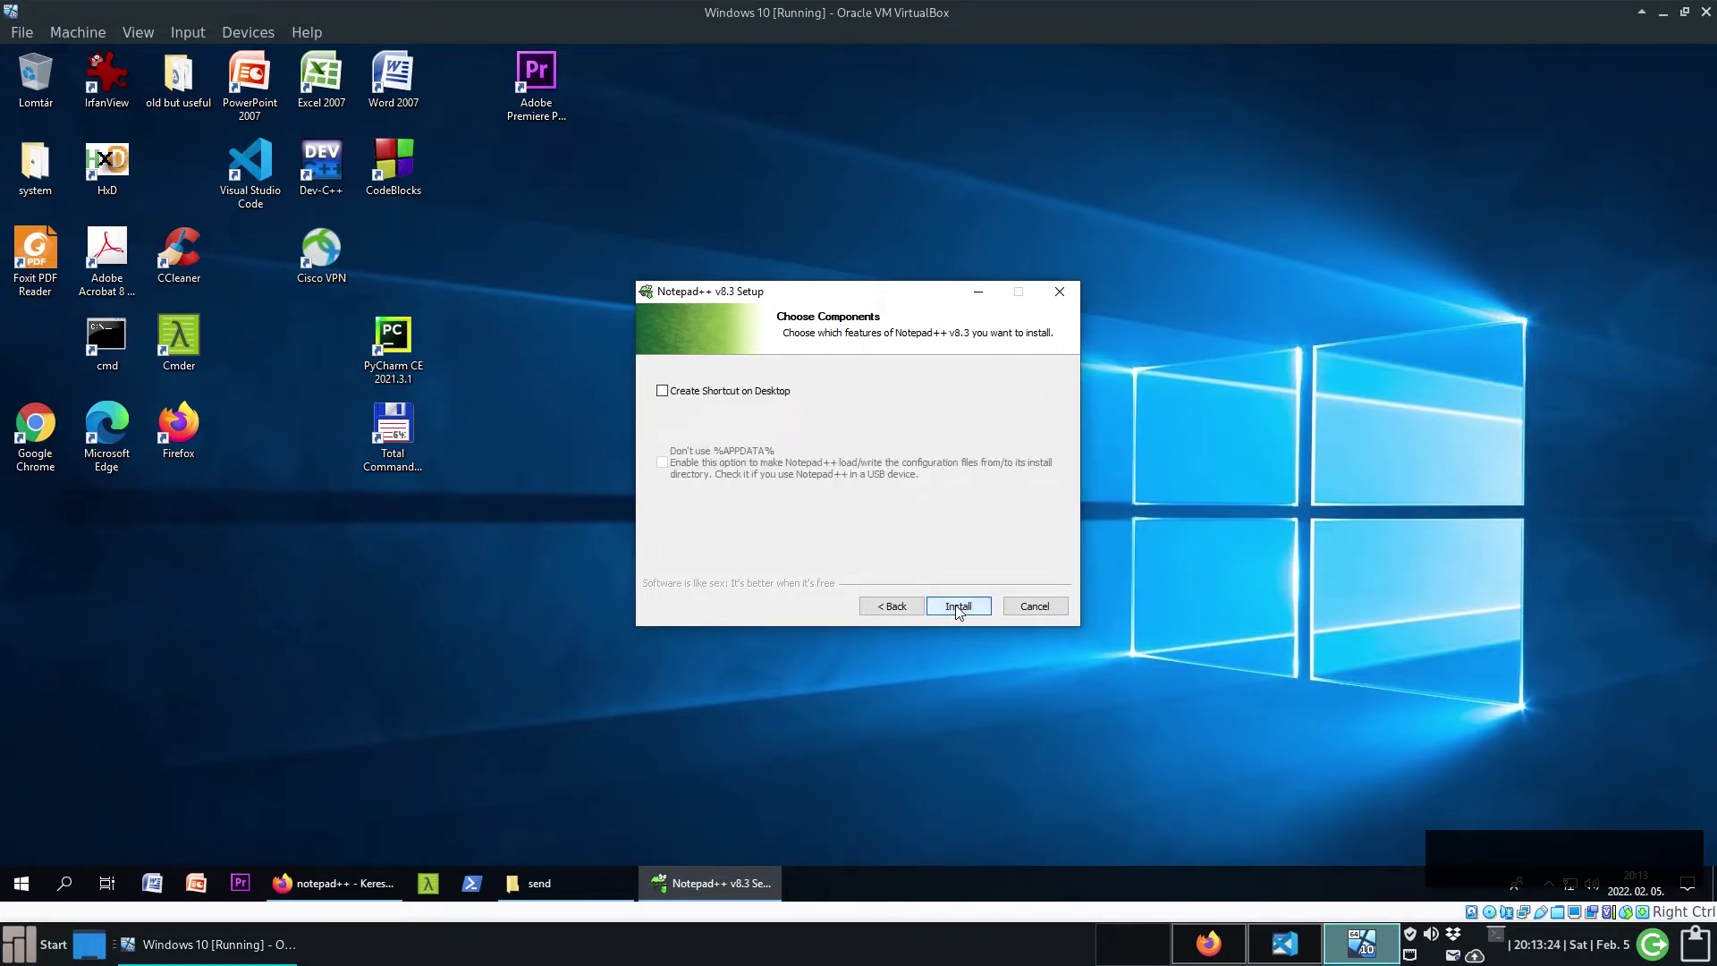
pyautogui.click(716, 399)
pyautogui.click(949, 606)
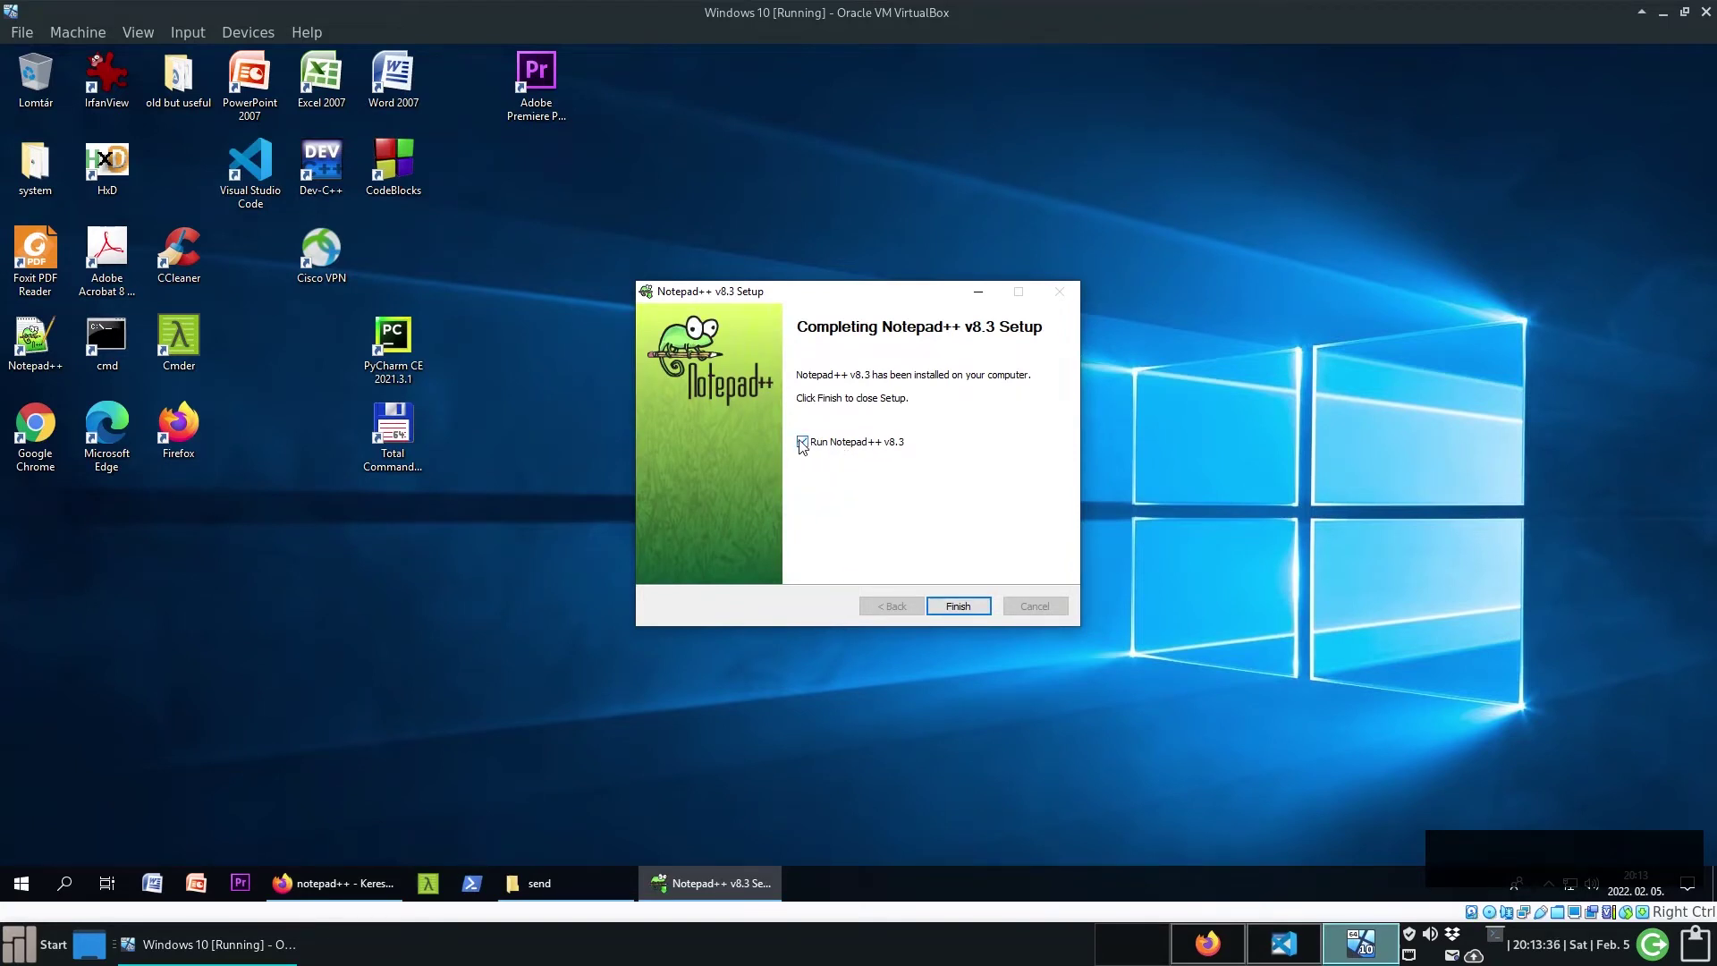
# - Finish the setup without running Notepad++, and move its desktop shortcut beside the Total Commander icon
pyautogui.click(802, 442)
pyautogui.click(958, 605)
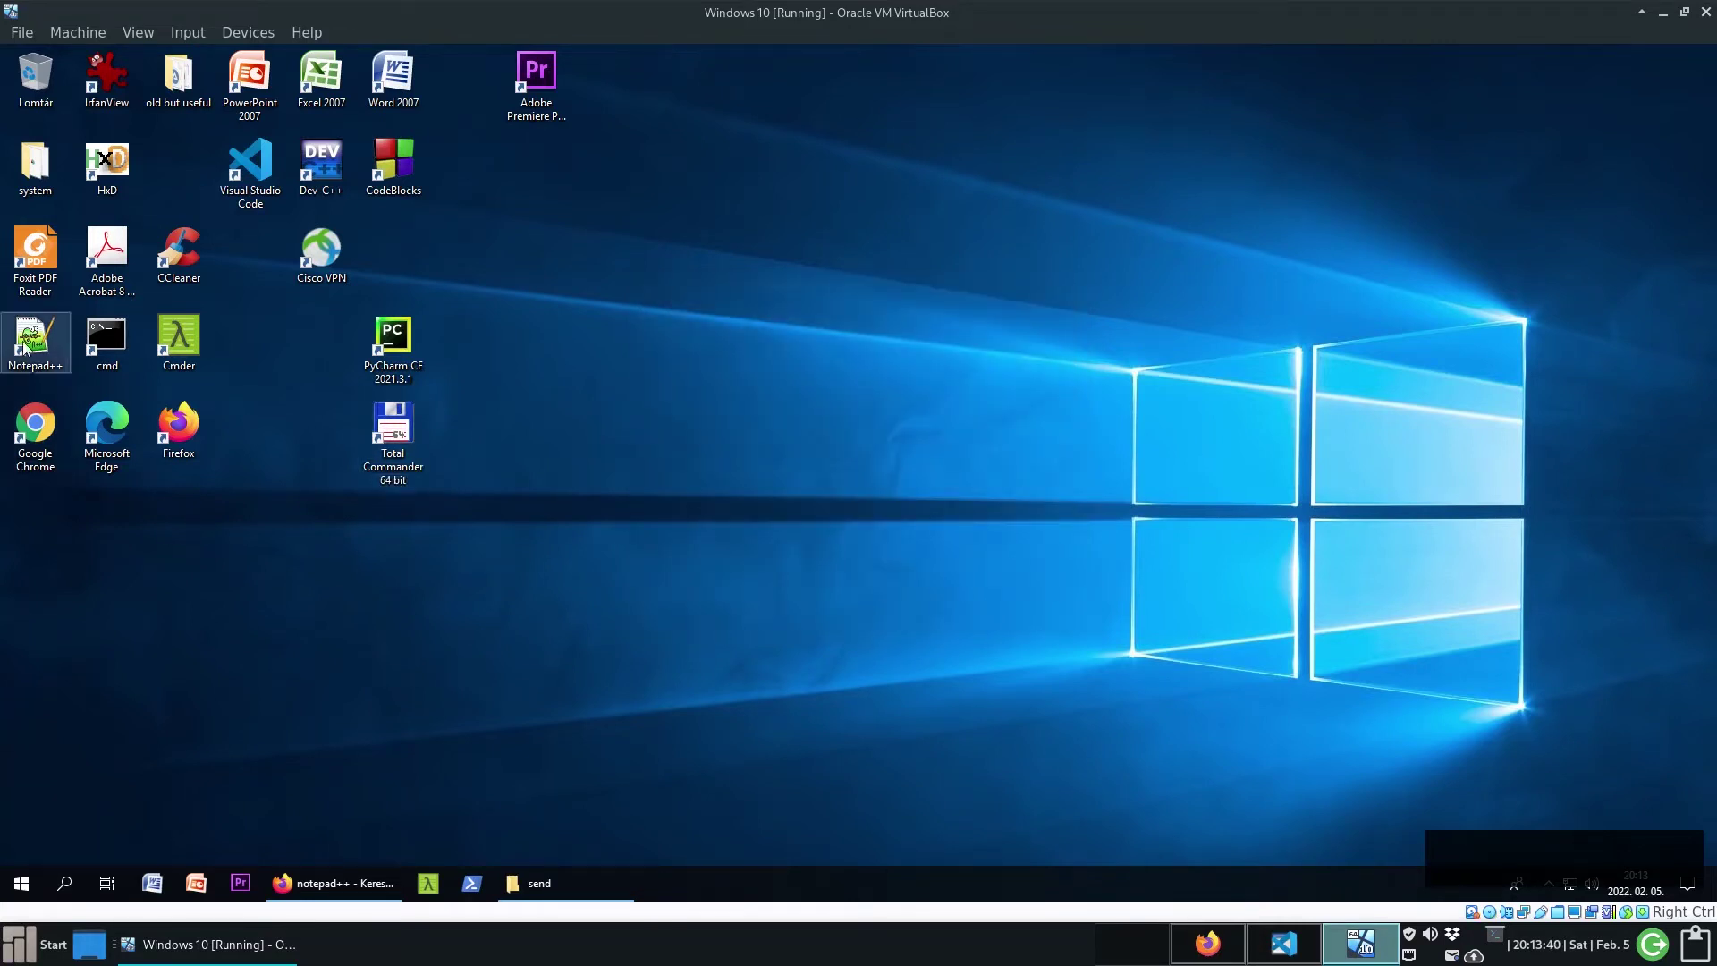
pyautogui.click(31, 338)
pyautogui.moveTo(31, 338); pyautogui.dragTo(483, 429)
pyautogui.click(502, 549)
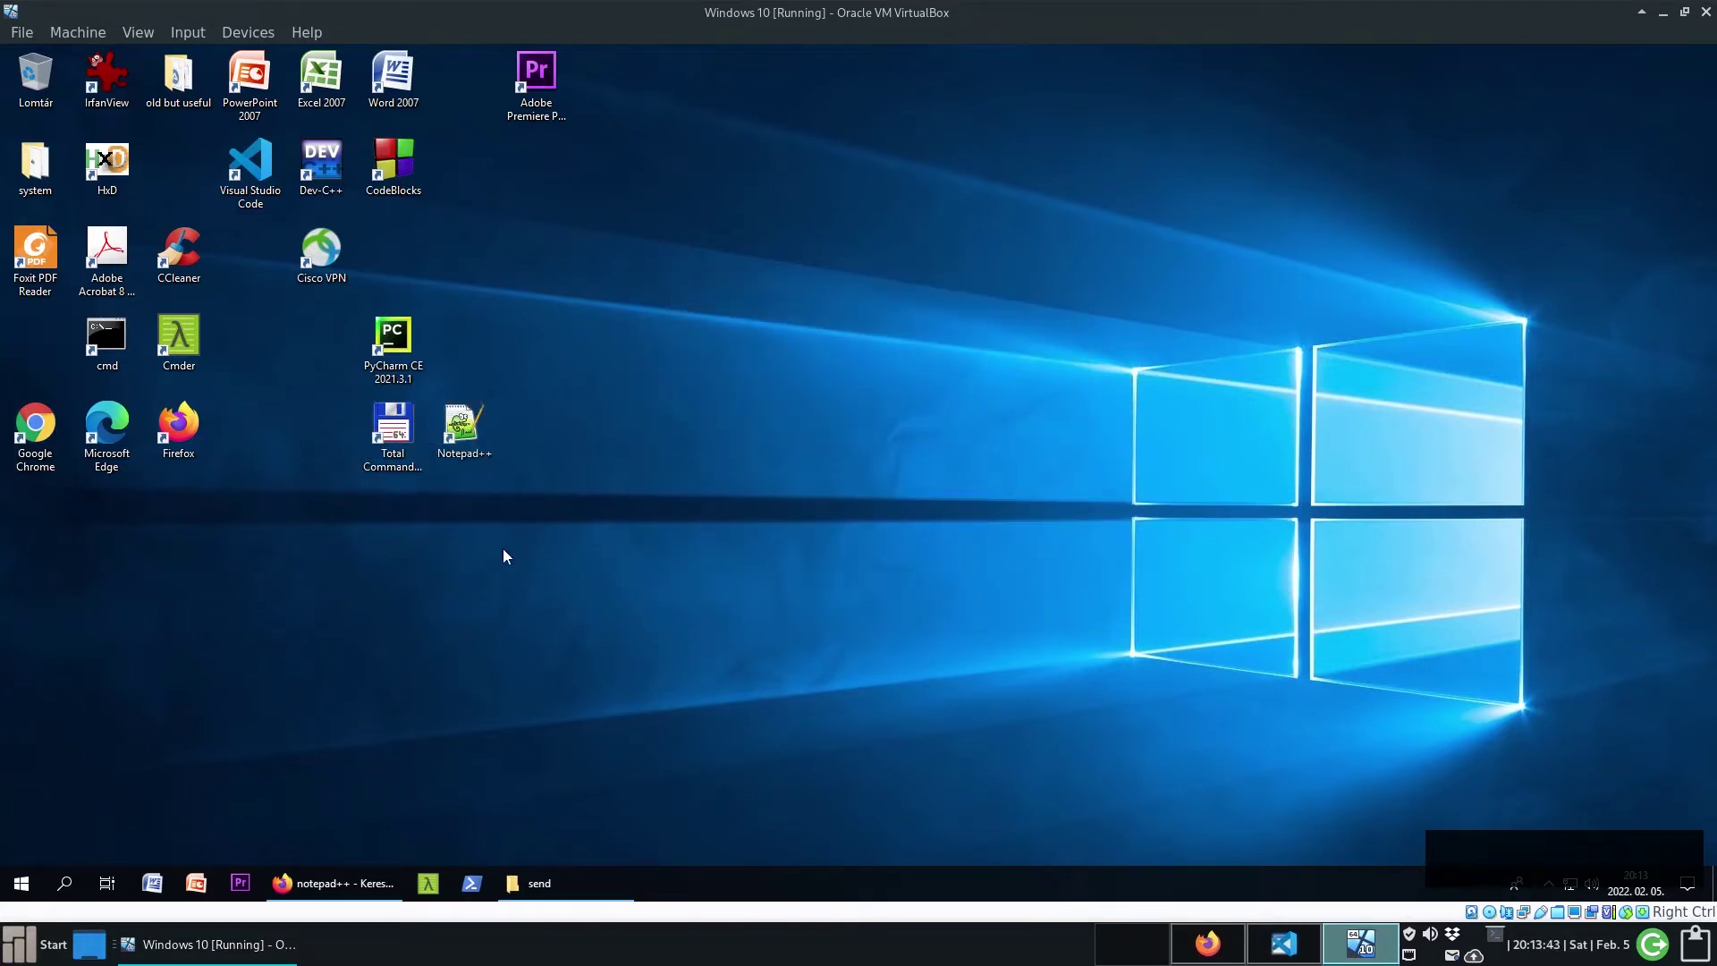
# - Launch Notepad++ from the desktop in a maximized window and open its preferences
pyautogui.doubleClick(462, 428)
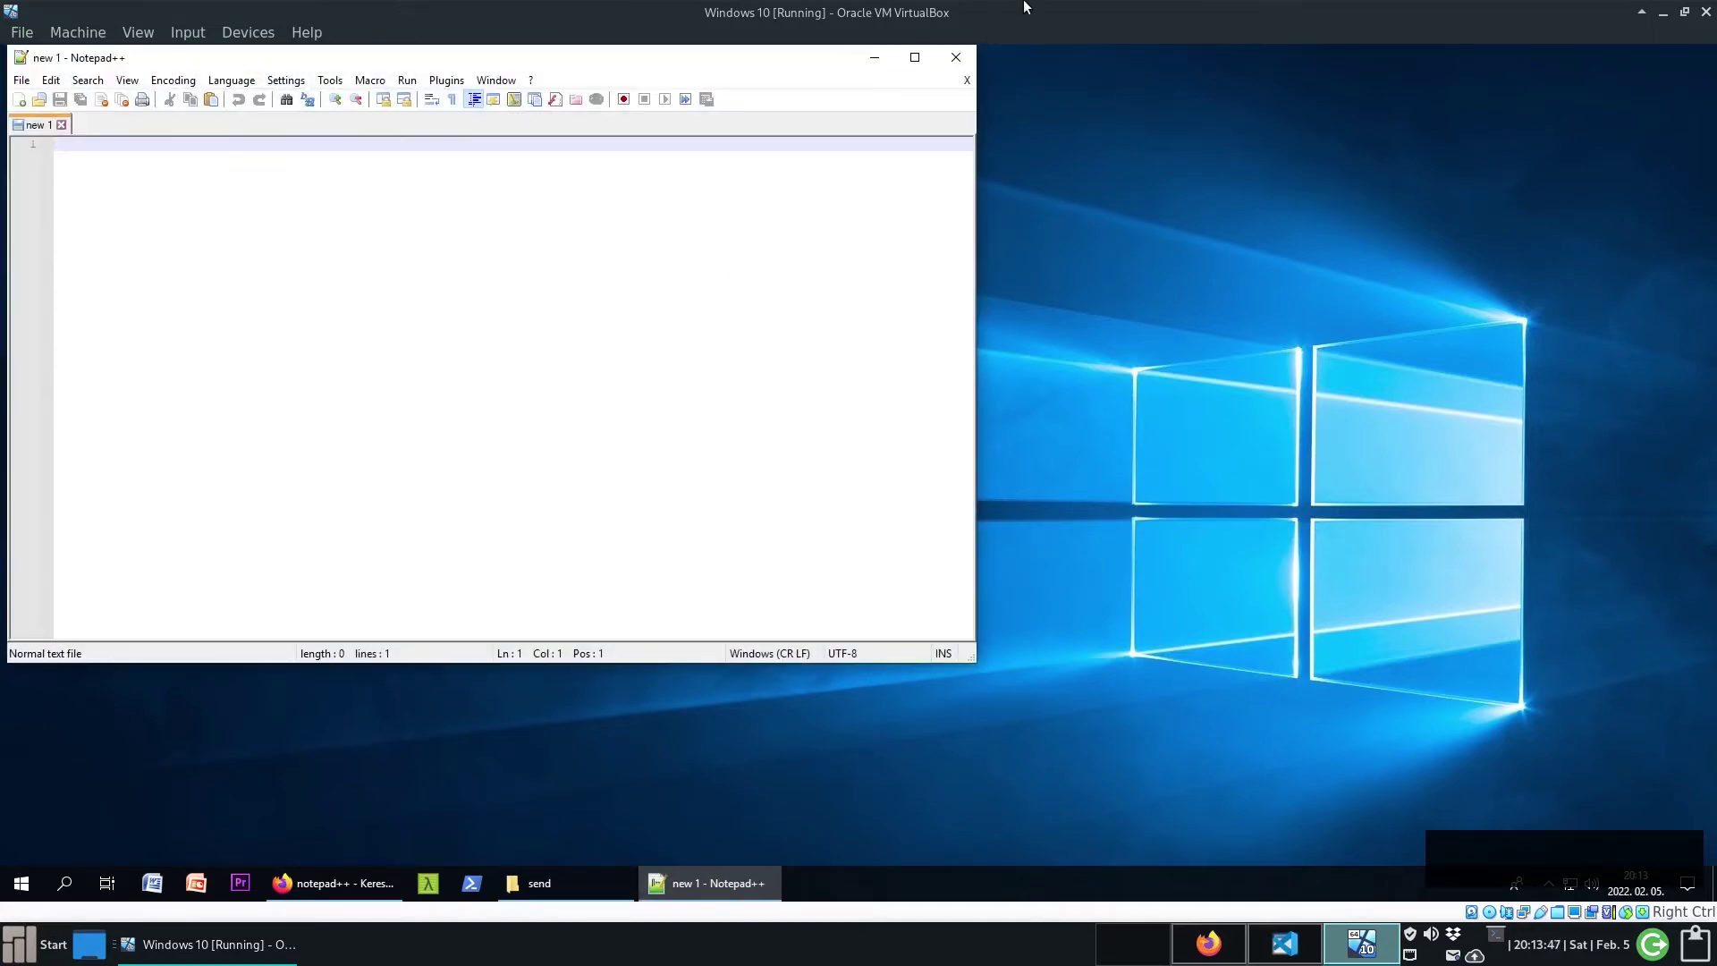
pyautogui.click(915, 57)
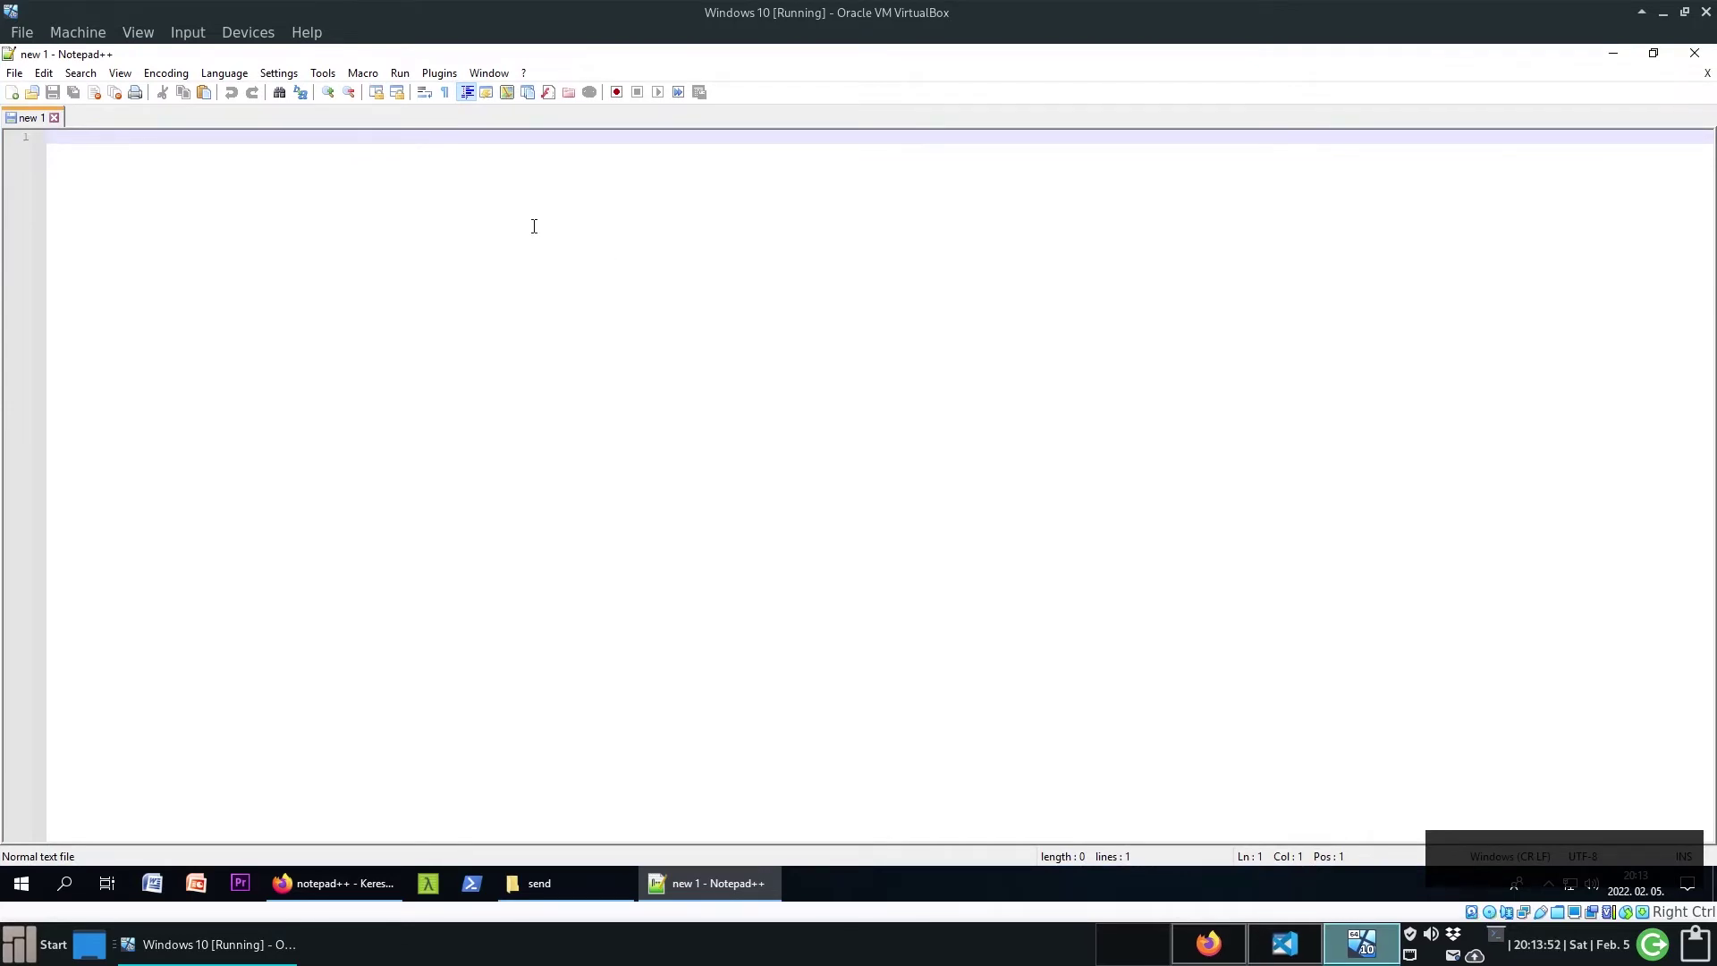
pyautogui.click(287, 78)
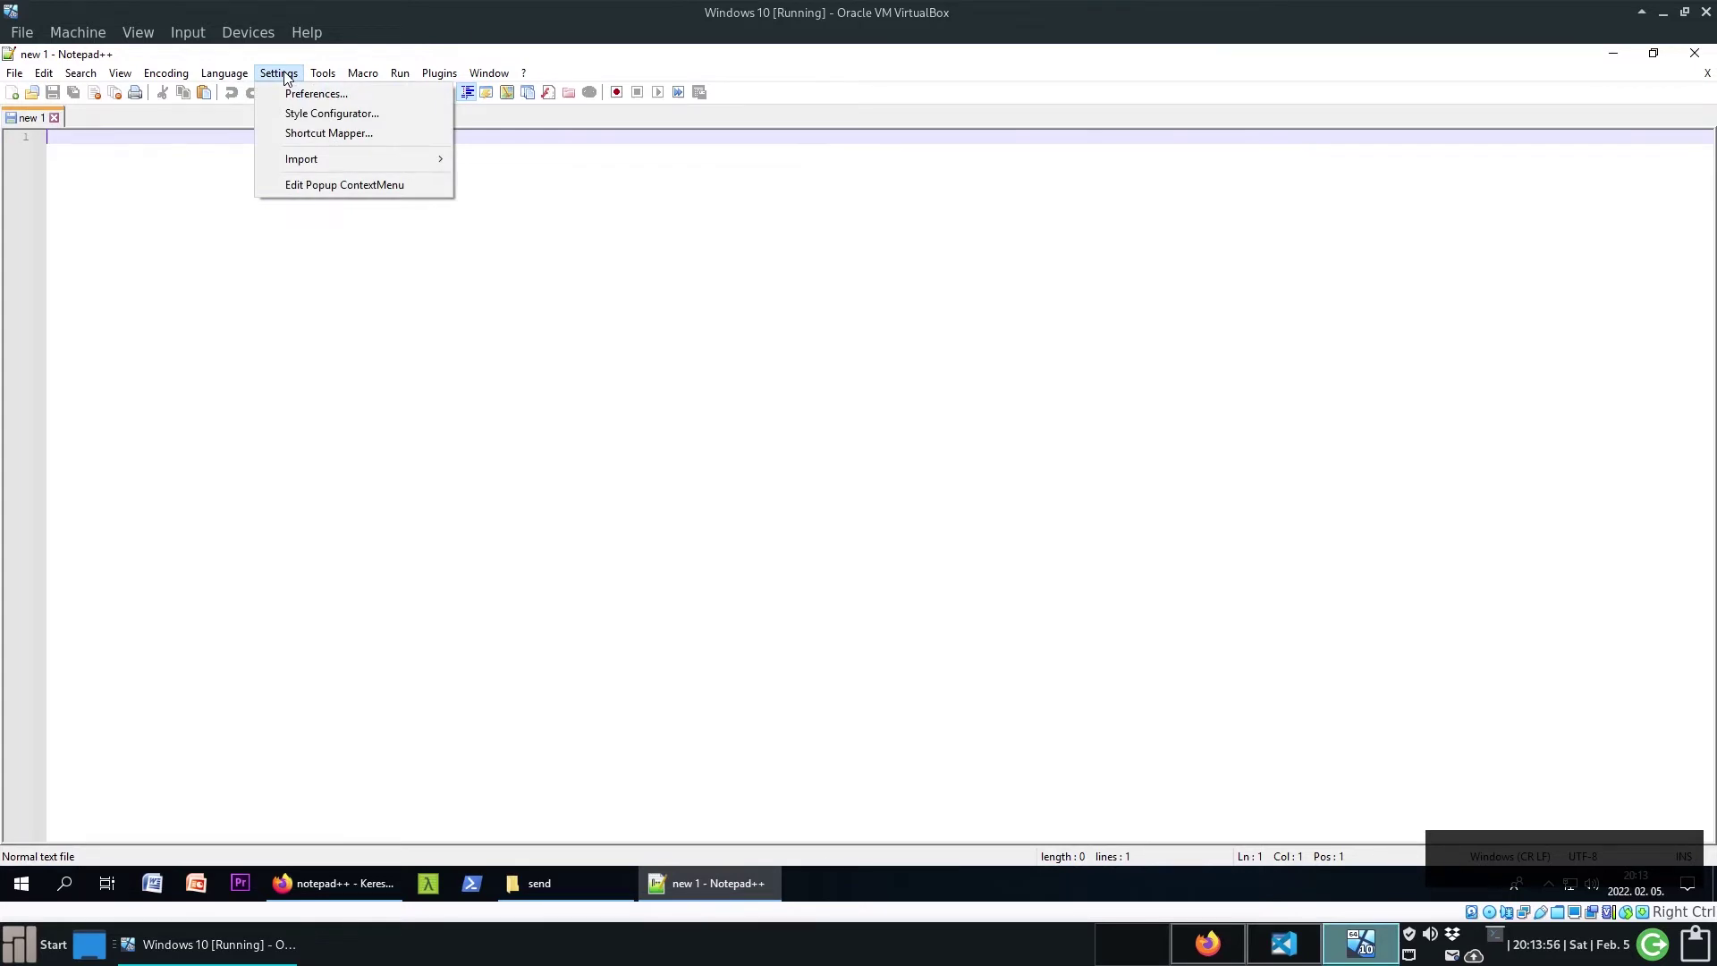
pyautogui.click(317, 95)
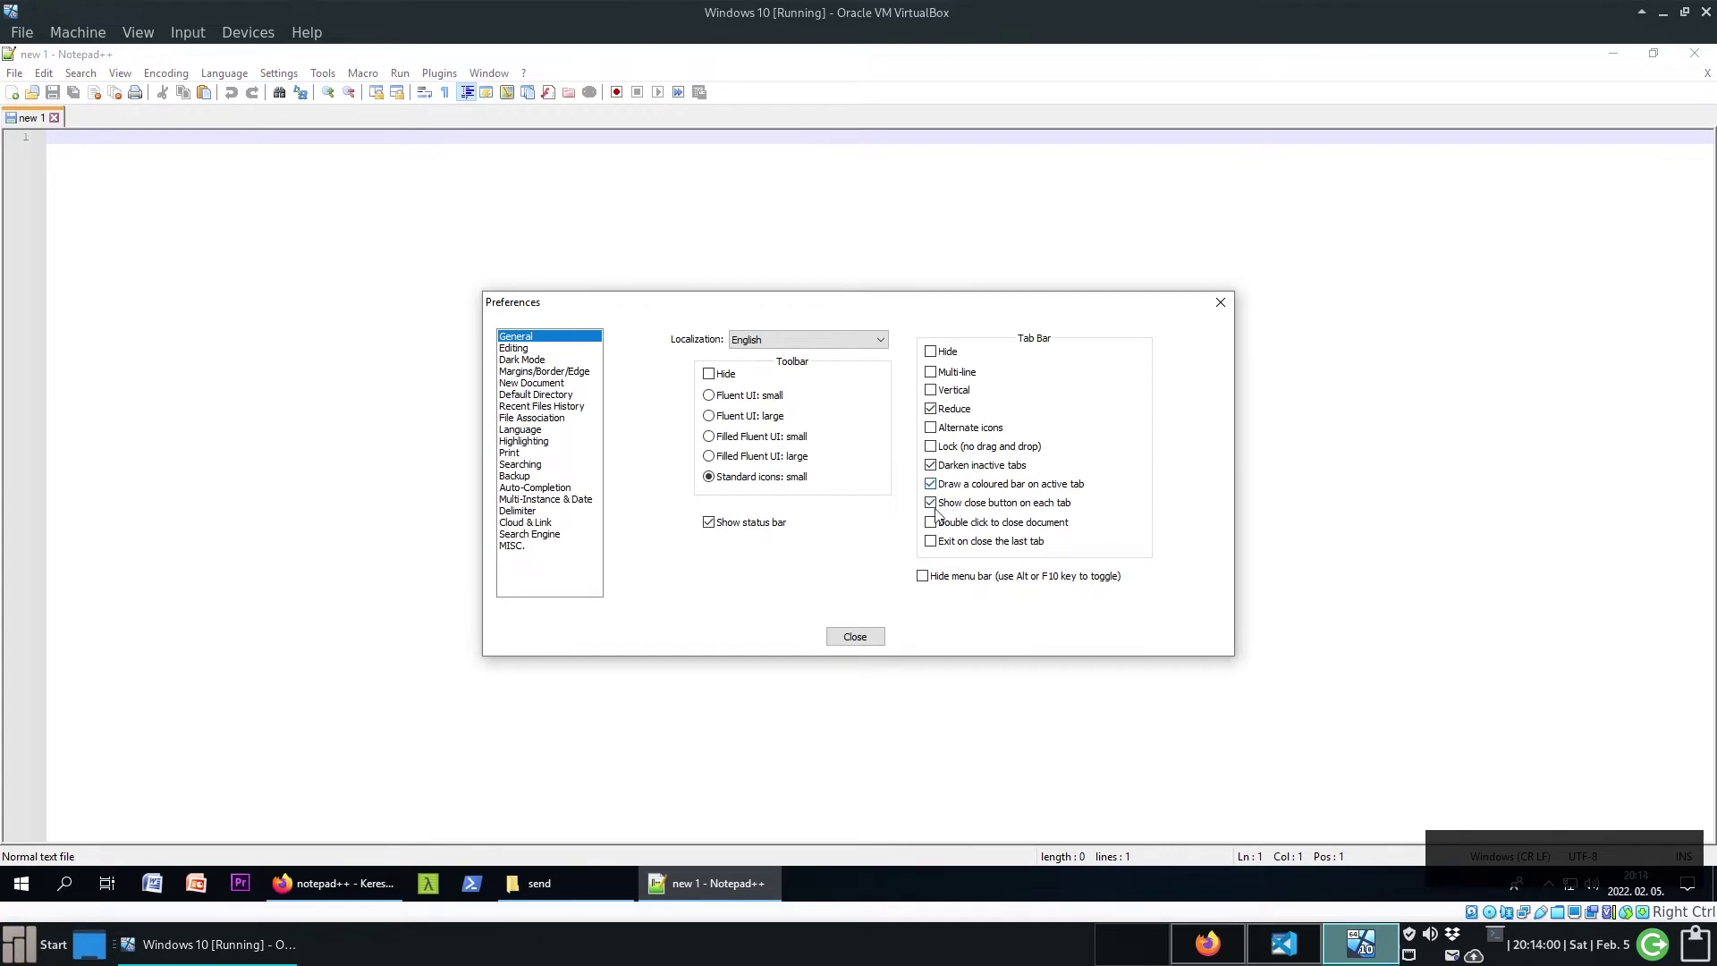
# - Review the Editing, Dark Mode, Margins/Border/Edge and New Document preferences, keeping UTF-8 as the encoding for new documents
pyautogui.click(528, 351)
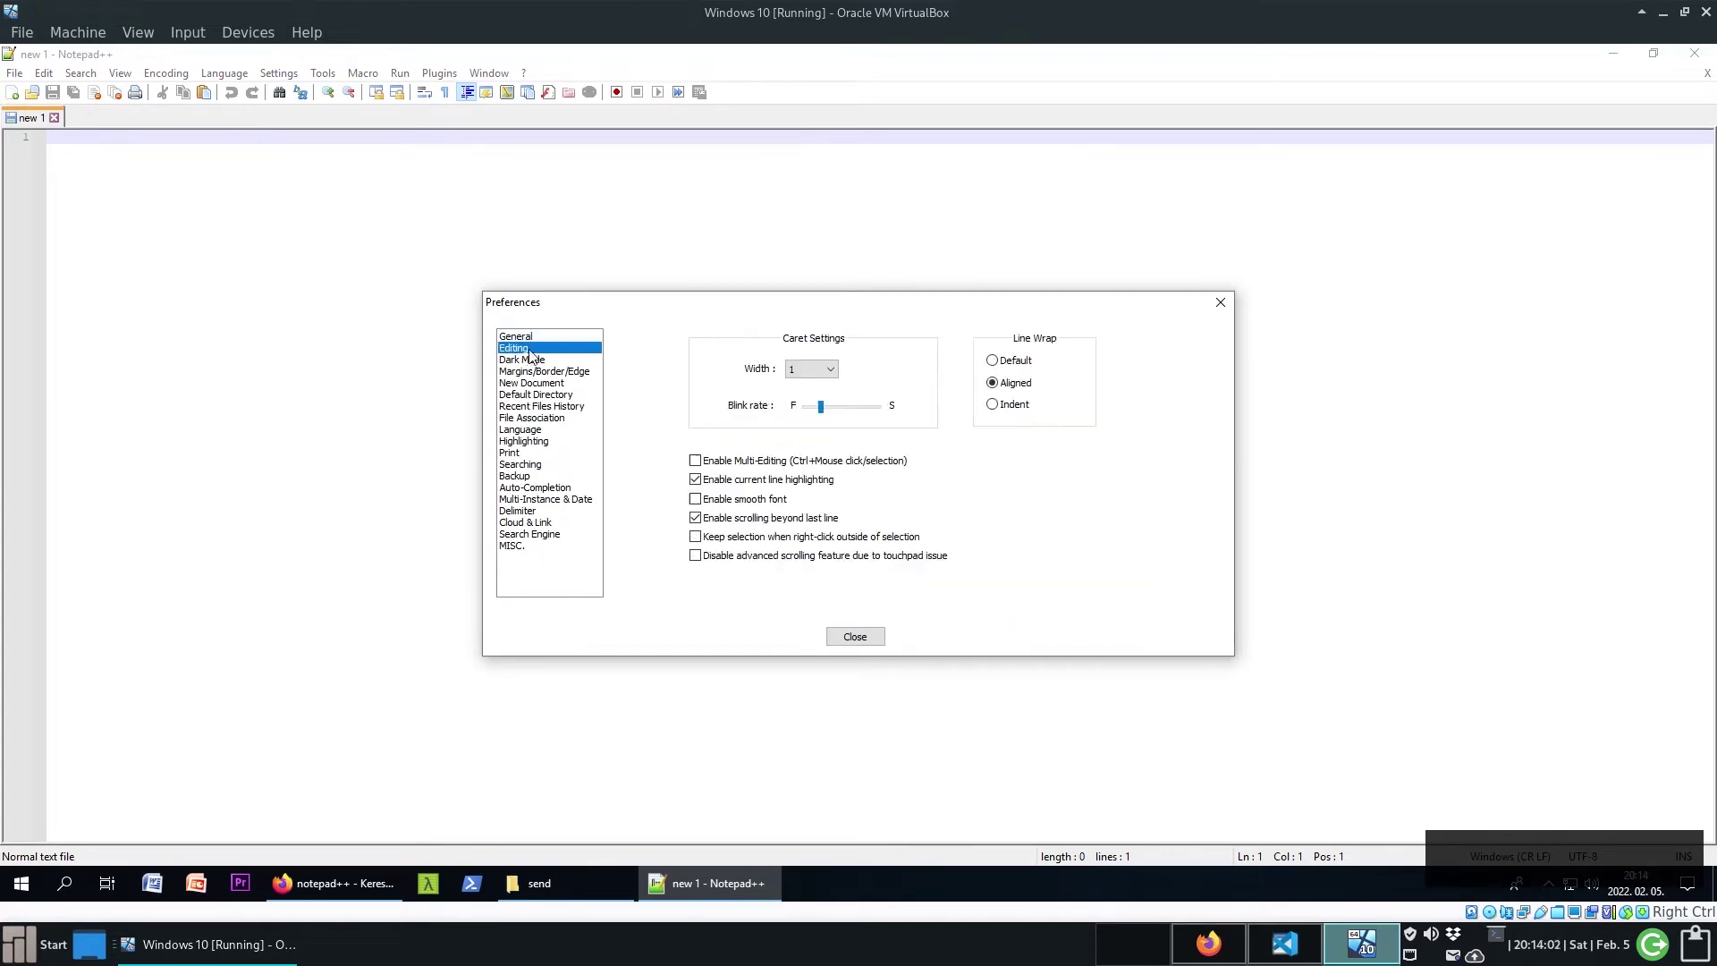
pyautogui.click(534, 362)
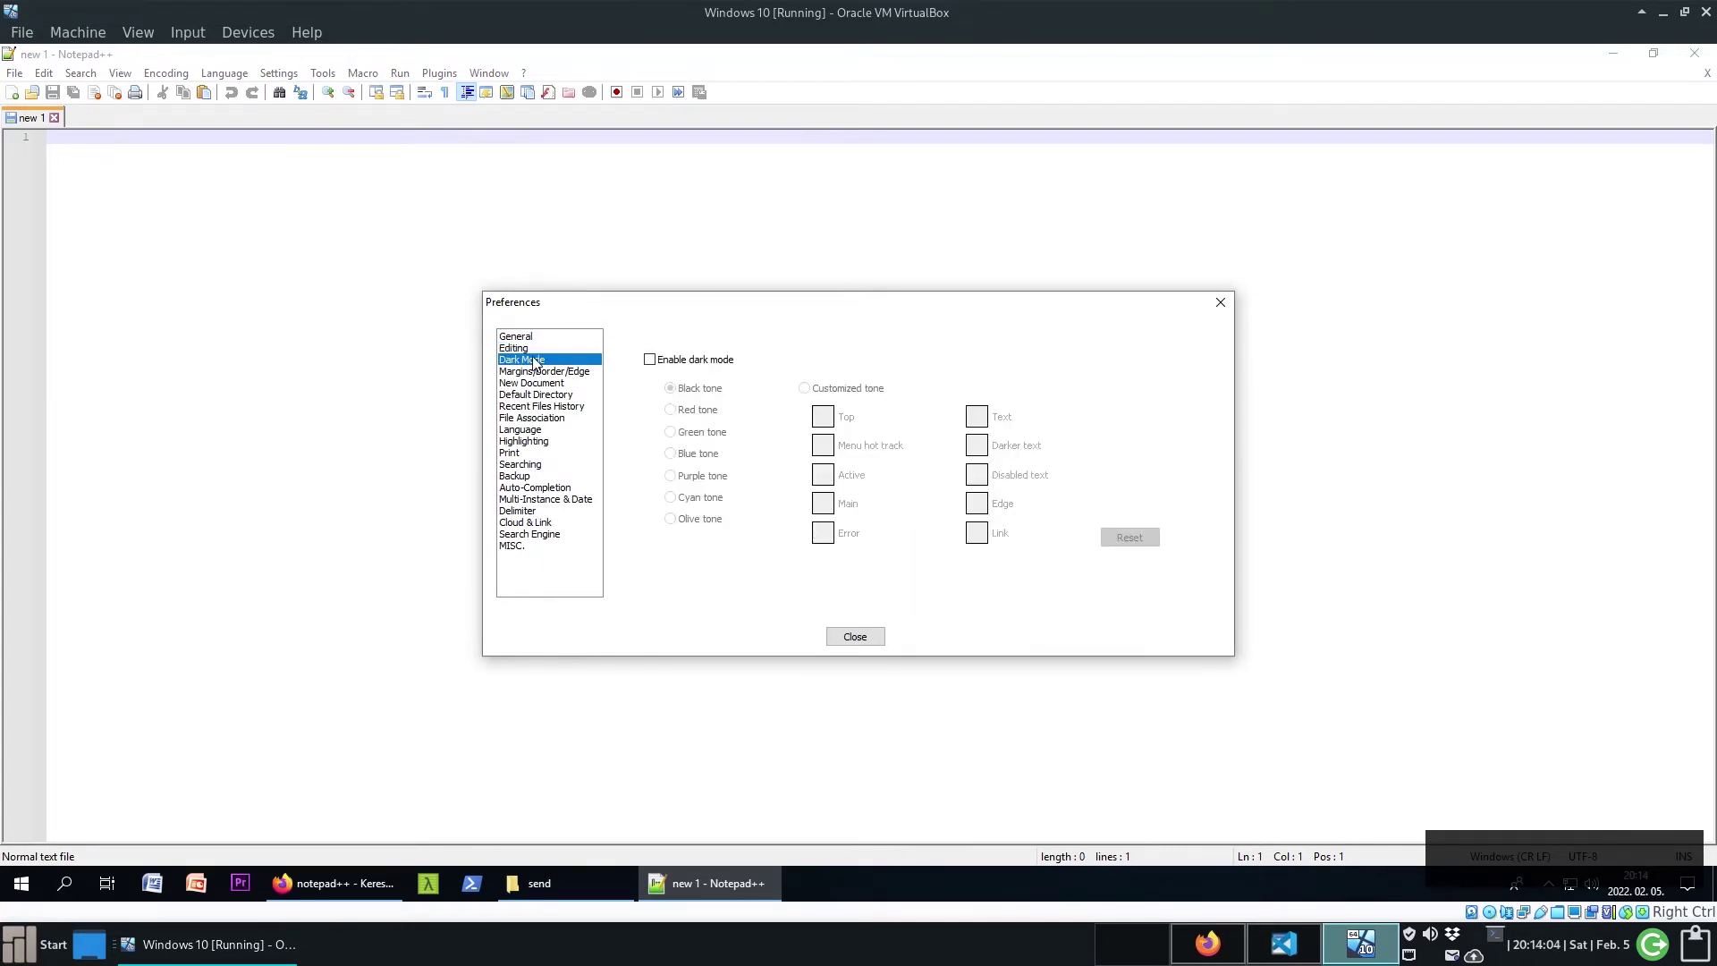
pyautogui.click(536, 372)
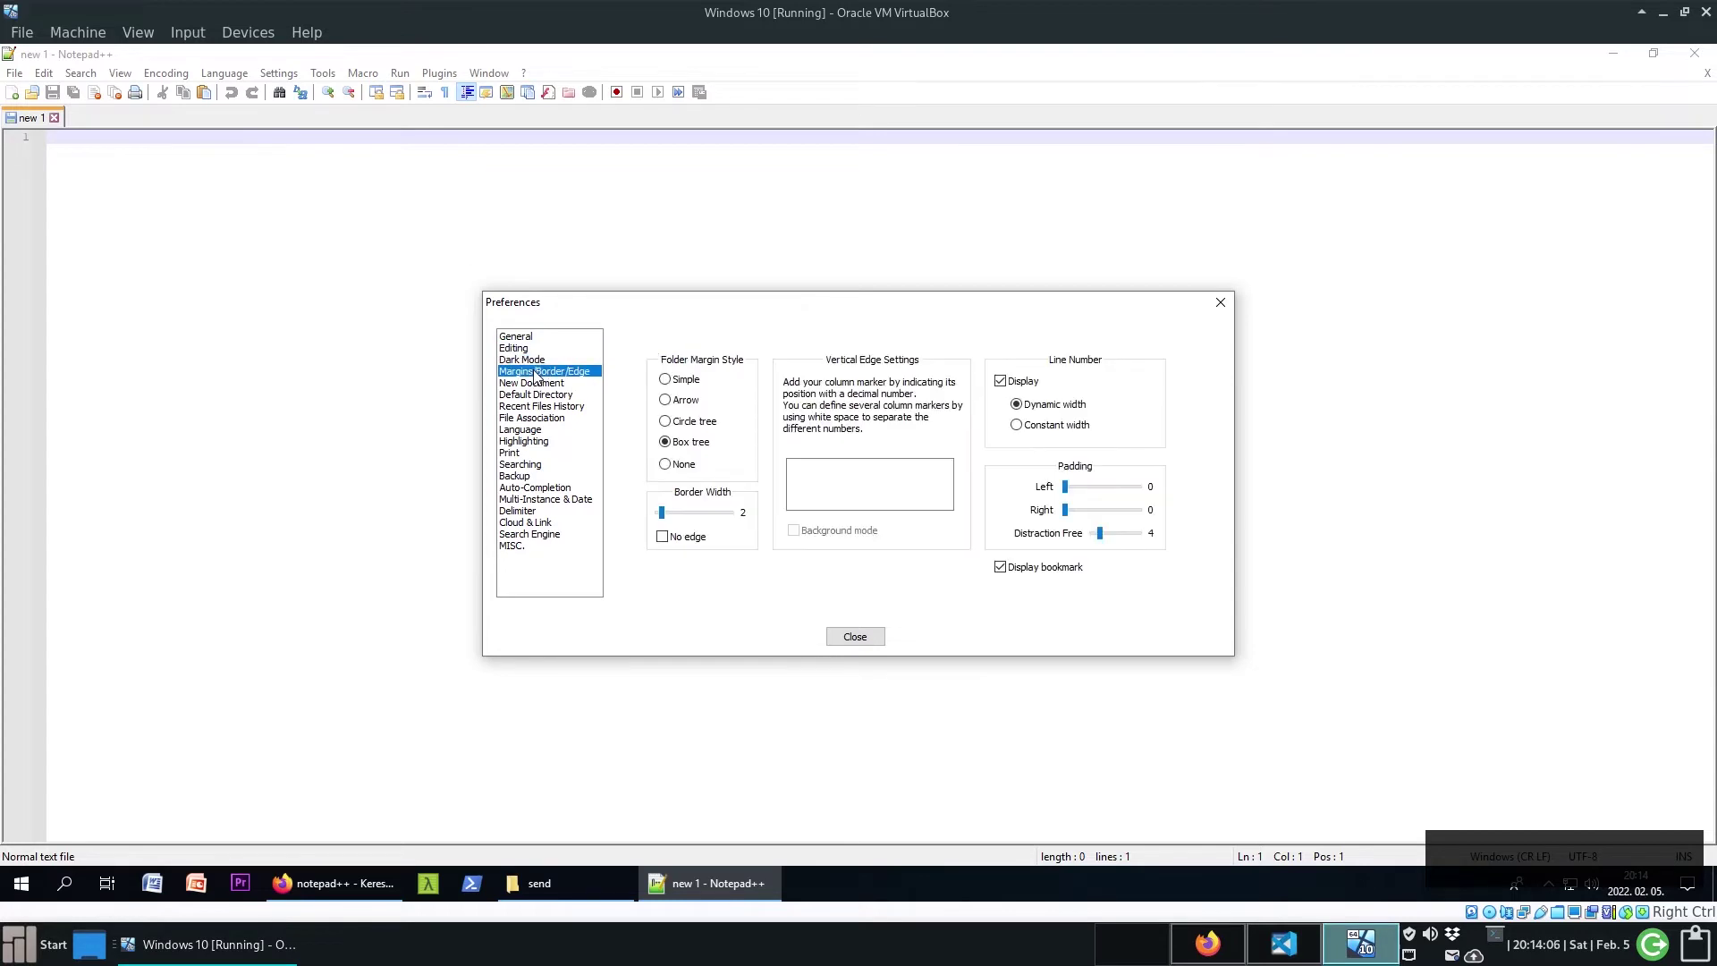
pyautogui.click(537, 385)
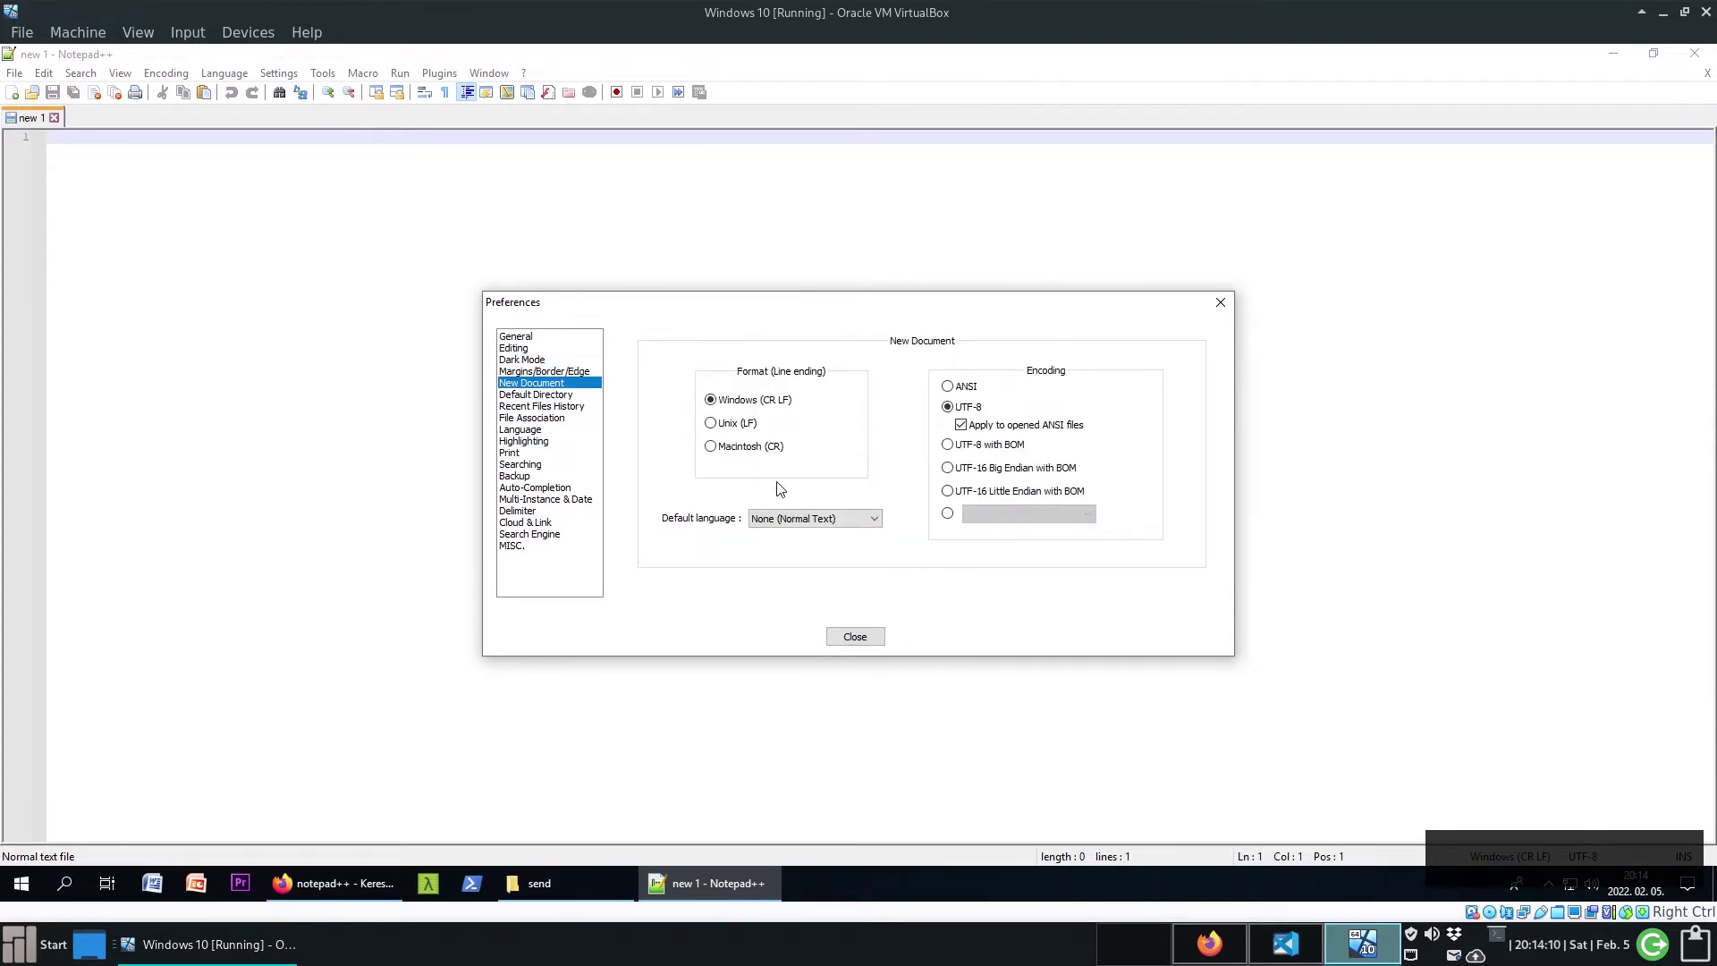
pyautogui.click(948, 387)
pyautogui.click(949, 408)
# - Enable Replace by space for the default tab settings in the Language preferences
pyautogui.click(512, 398)
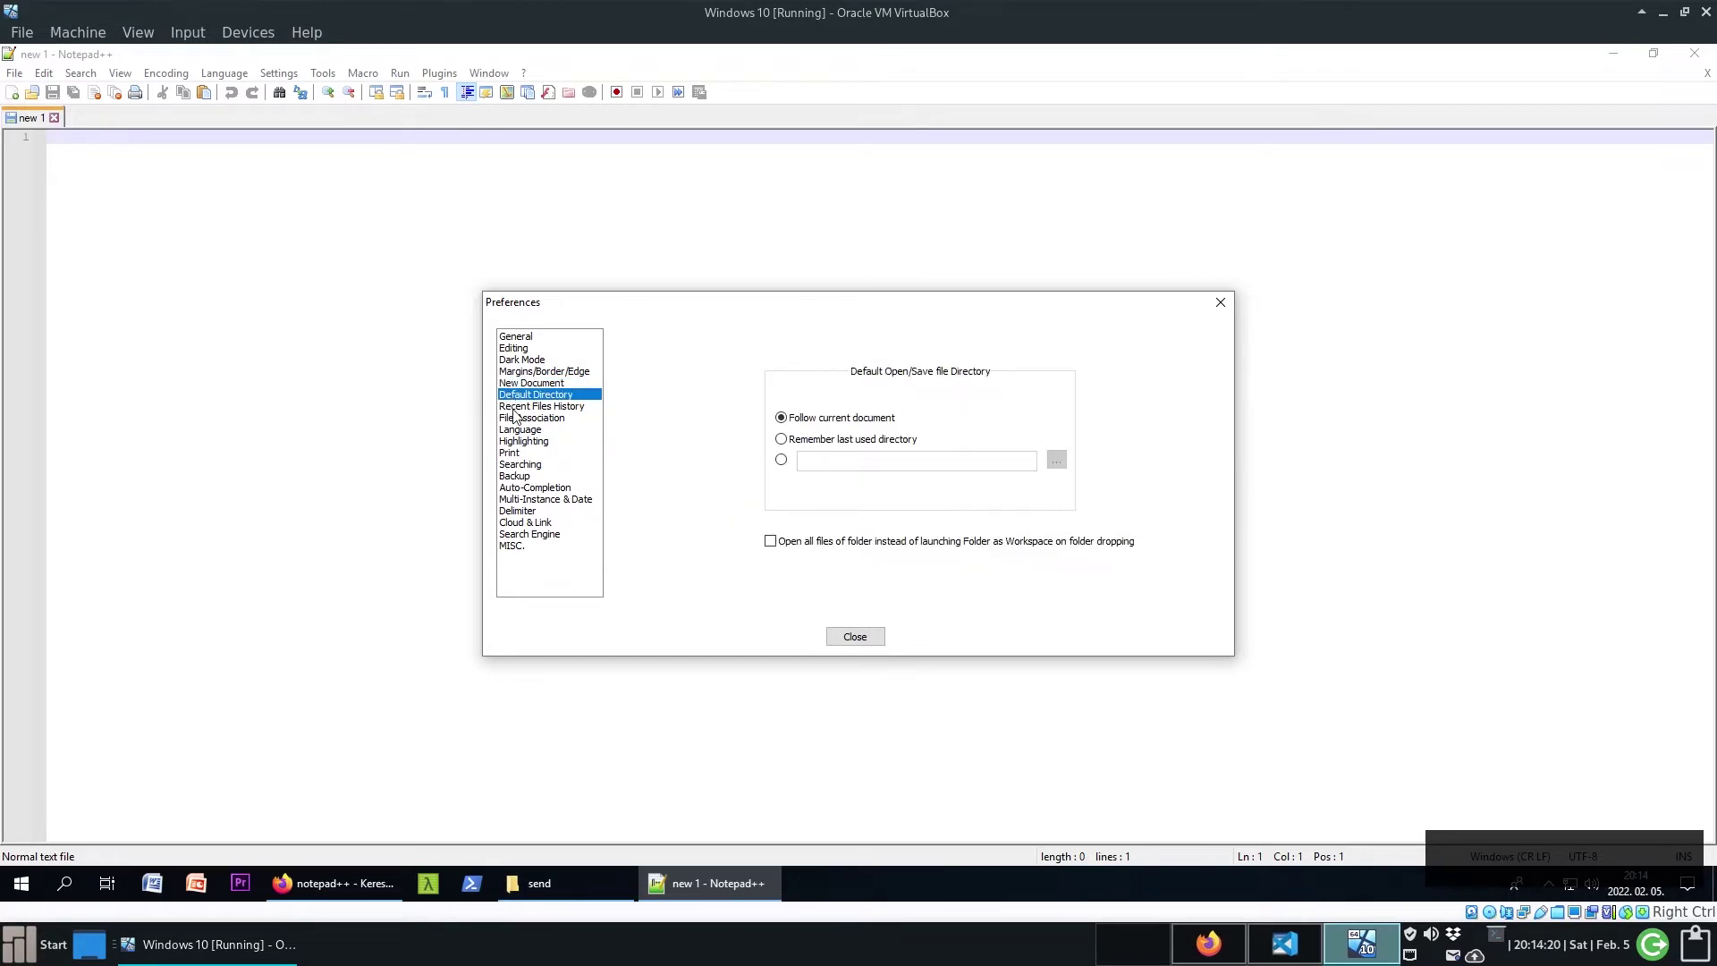
pyautogui.click(515, 408)
pyautogui.click(515, 431)
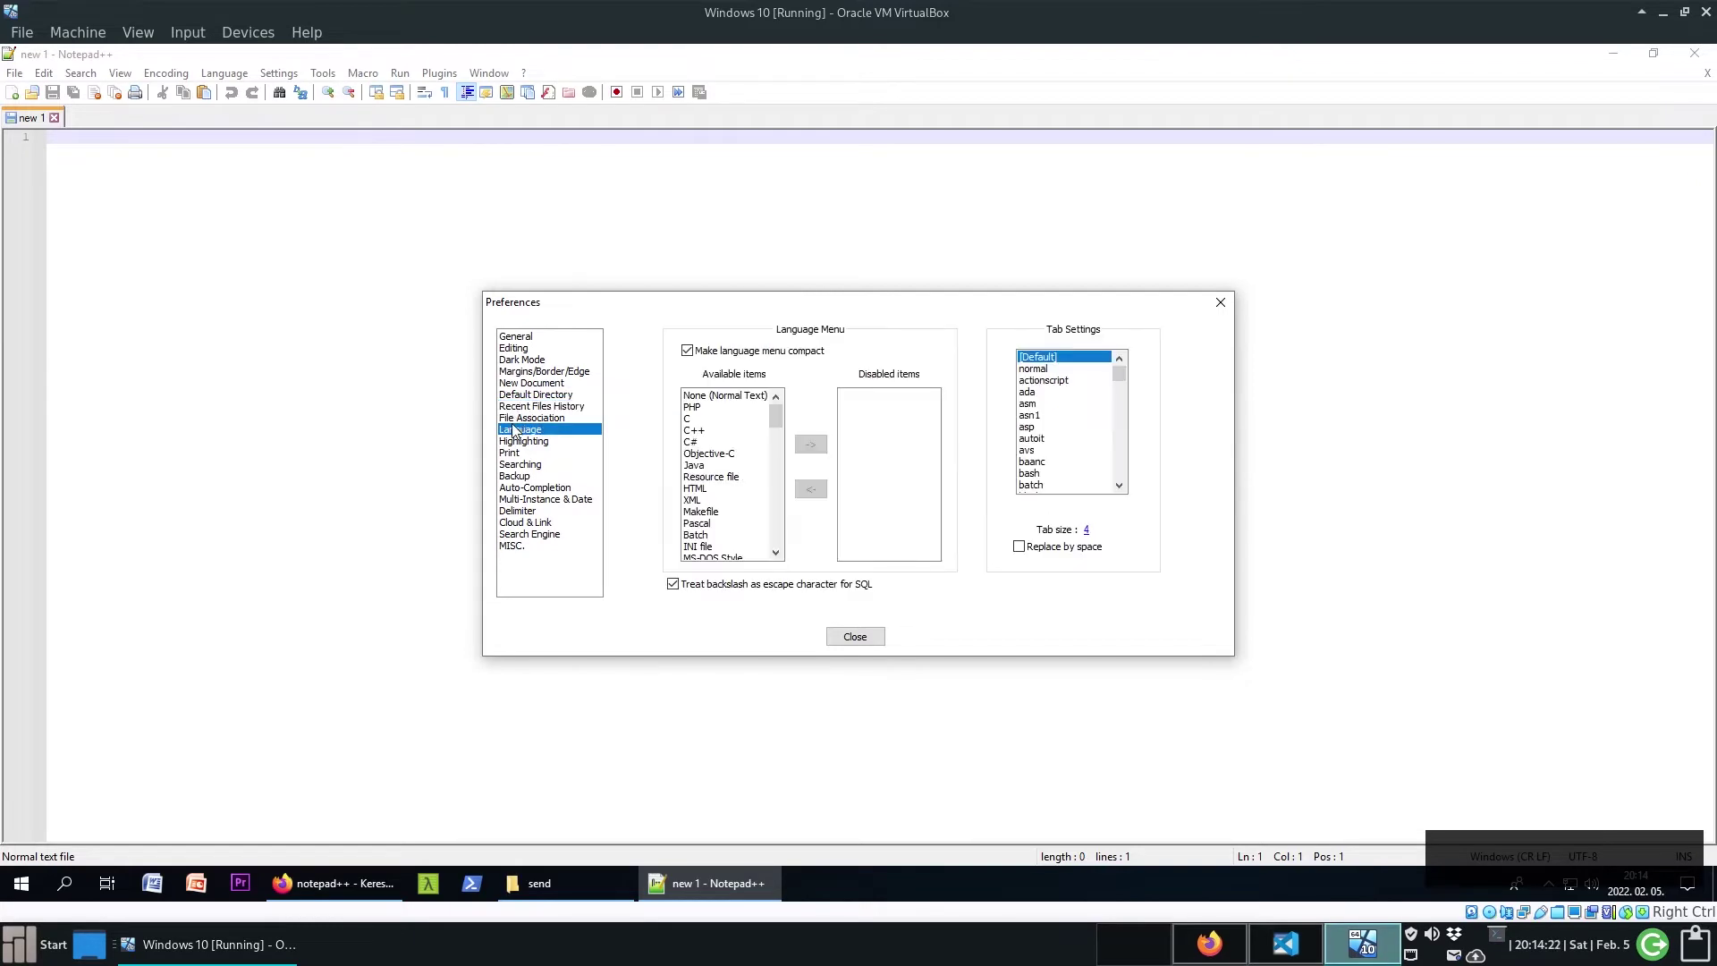
pyautogui.click(1051, 552)
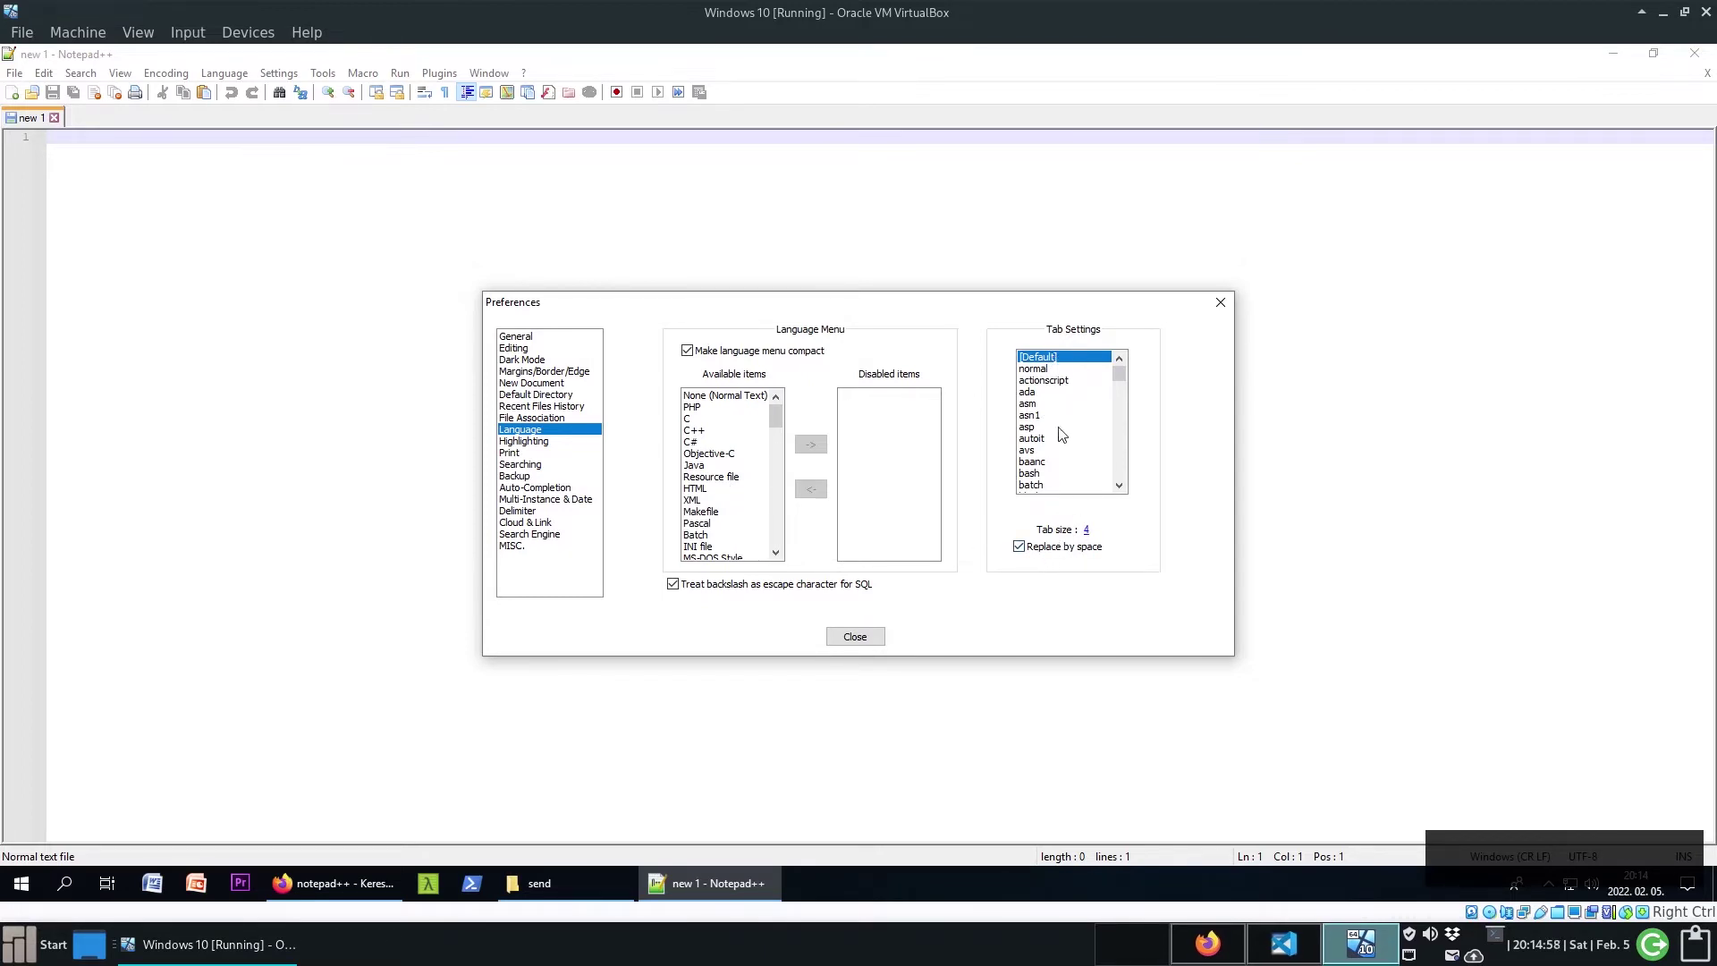
# - Enable auto-insert for parentheses, square brackets, braces, double quotes and single quotes in the Auto-Completion preferences, and close Notepad++
pyautogui.click(547, 442)
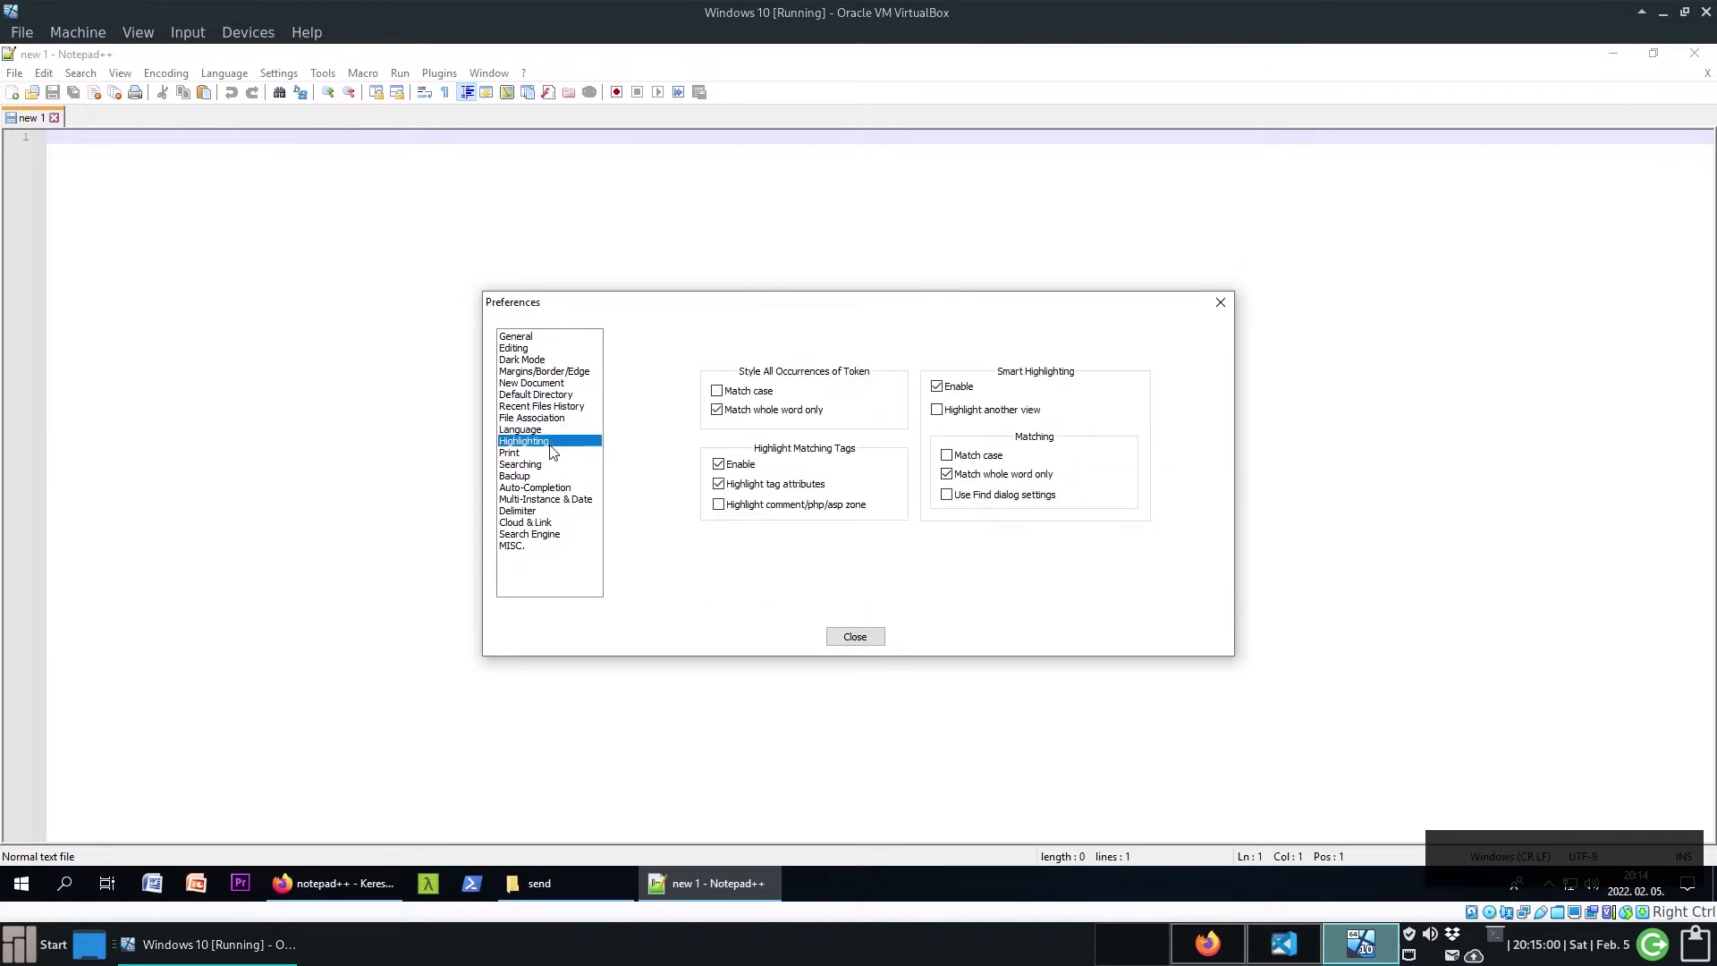
pyautogui.click(539, 454)
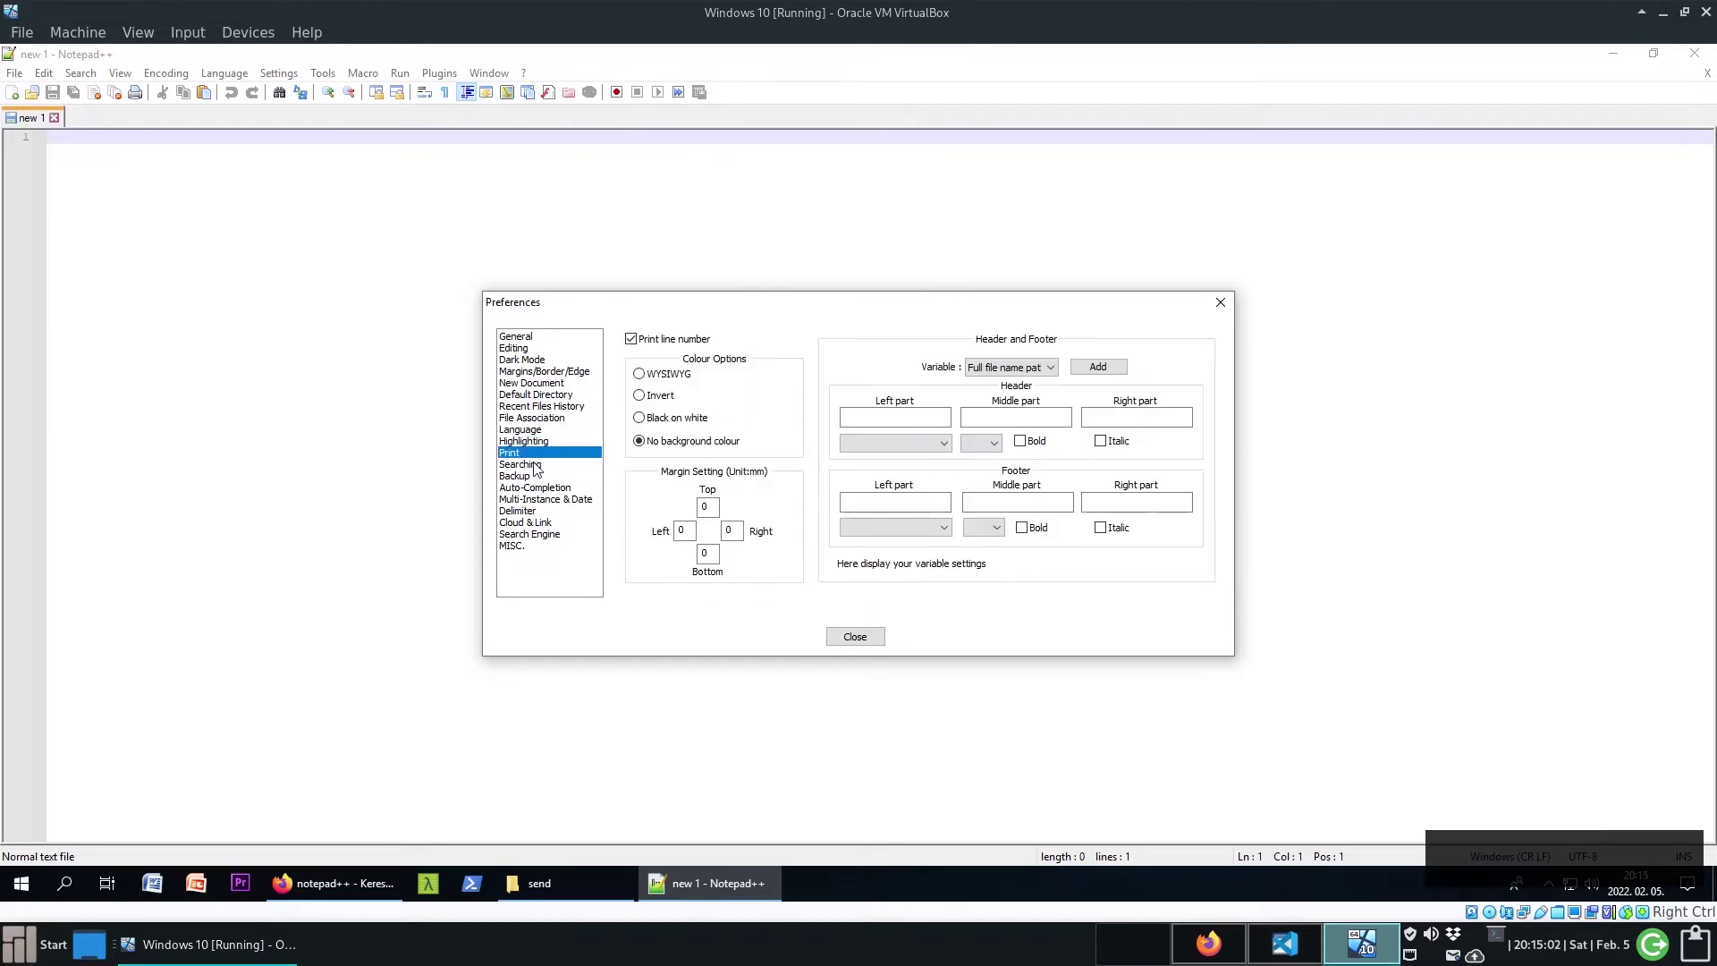
pyautogui.click(537, 465)
pyautogui.click(525, 477)
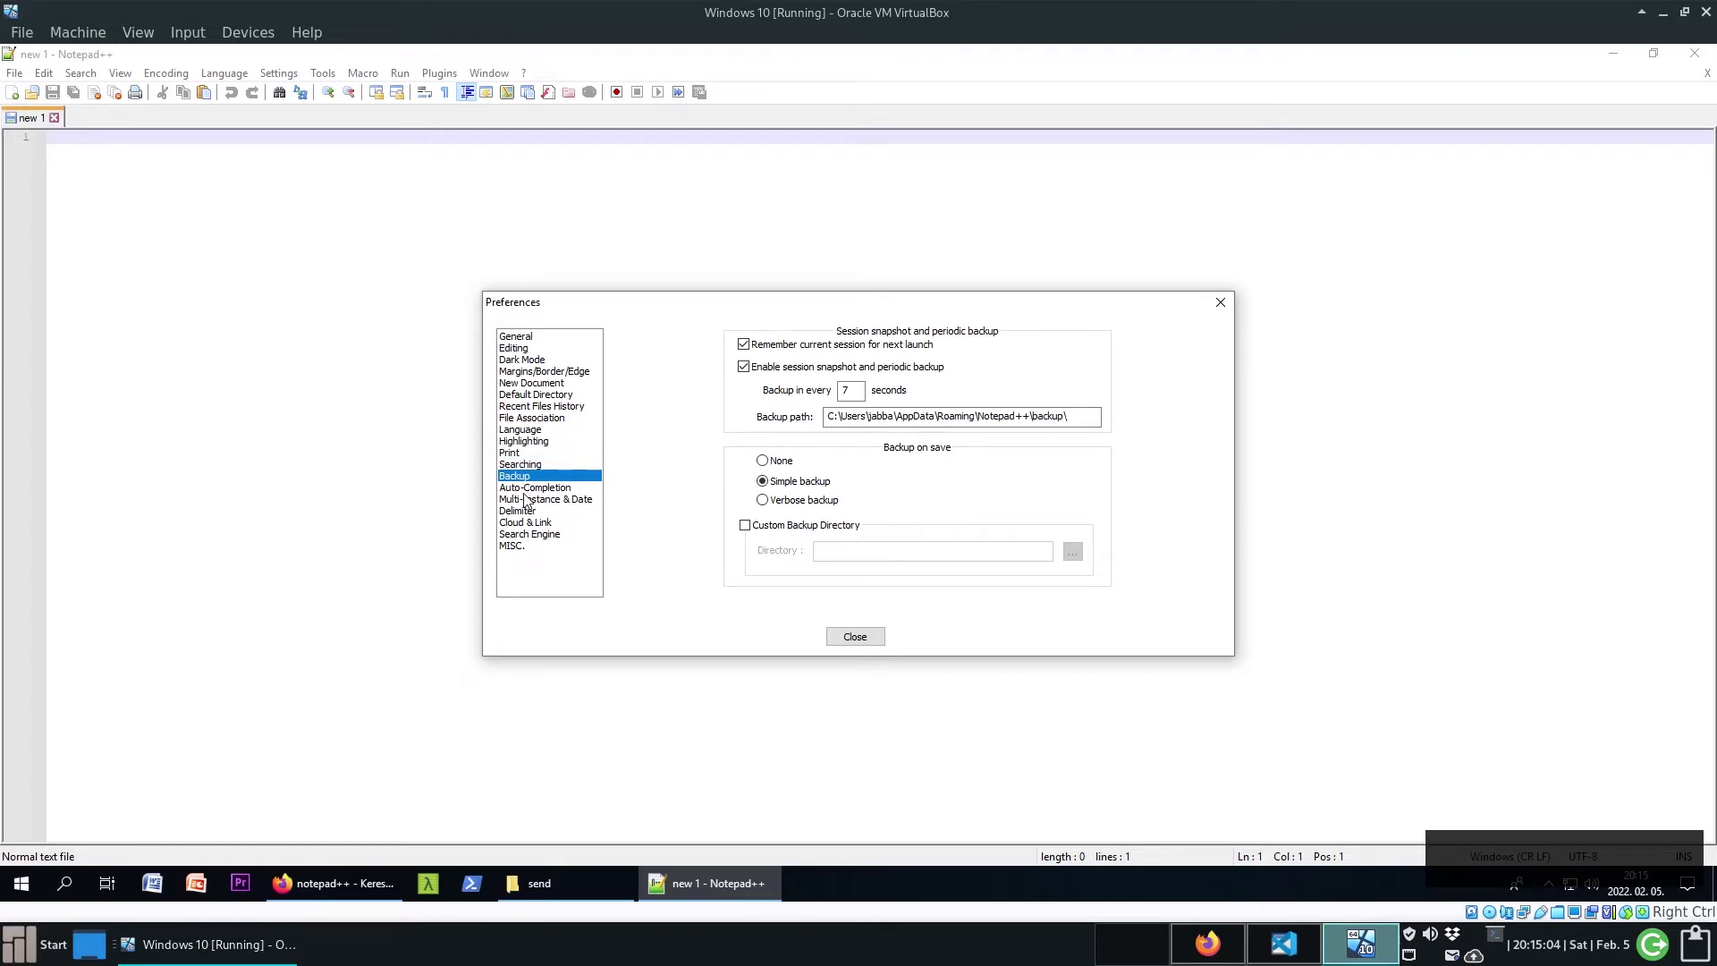
pyautogui.click(530, 488)
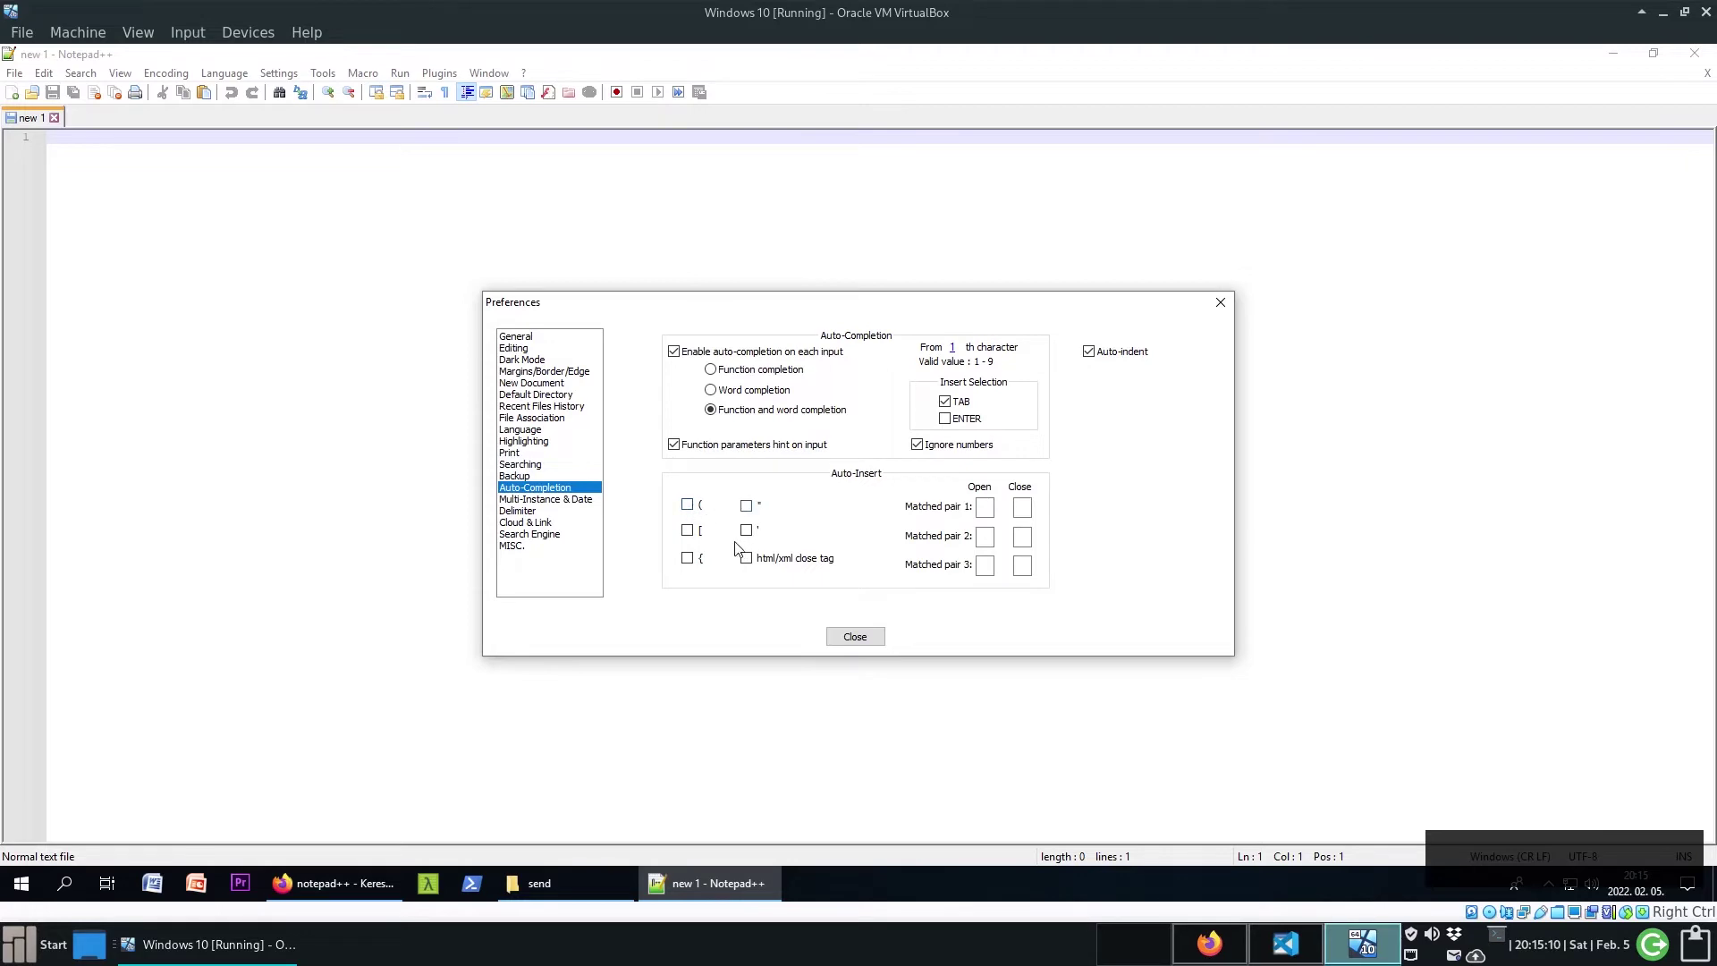
pyautogui.click(687, 506)
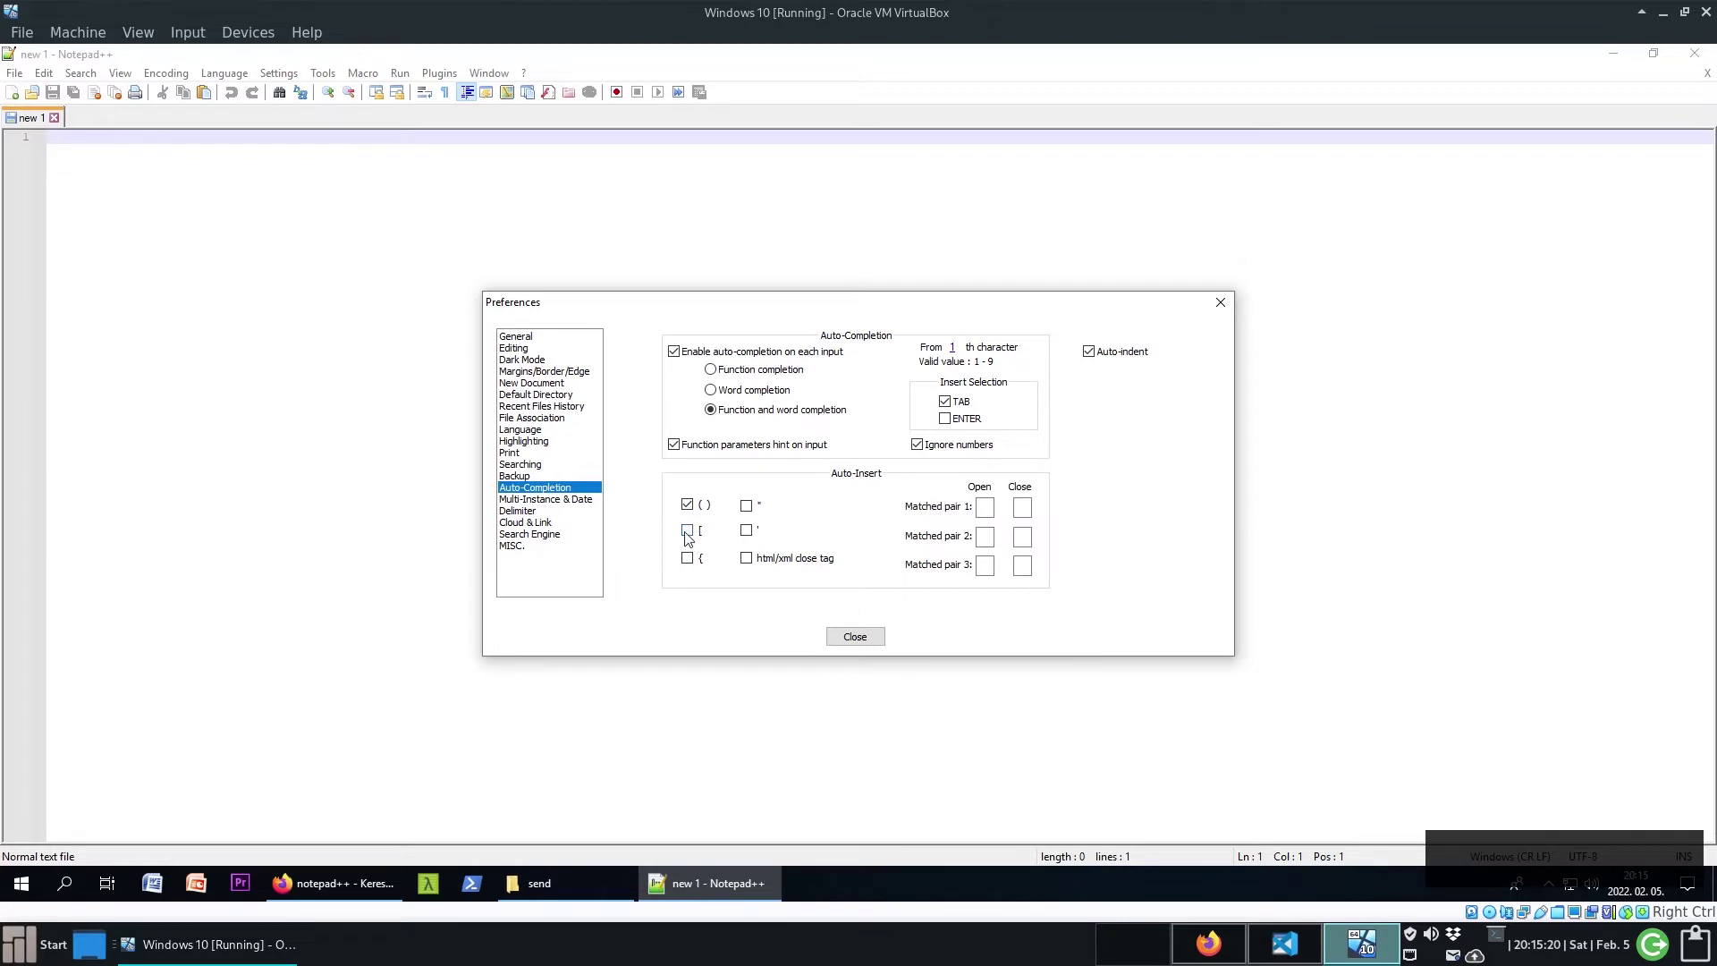
pyautogui.click(688, 531)
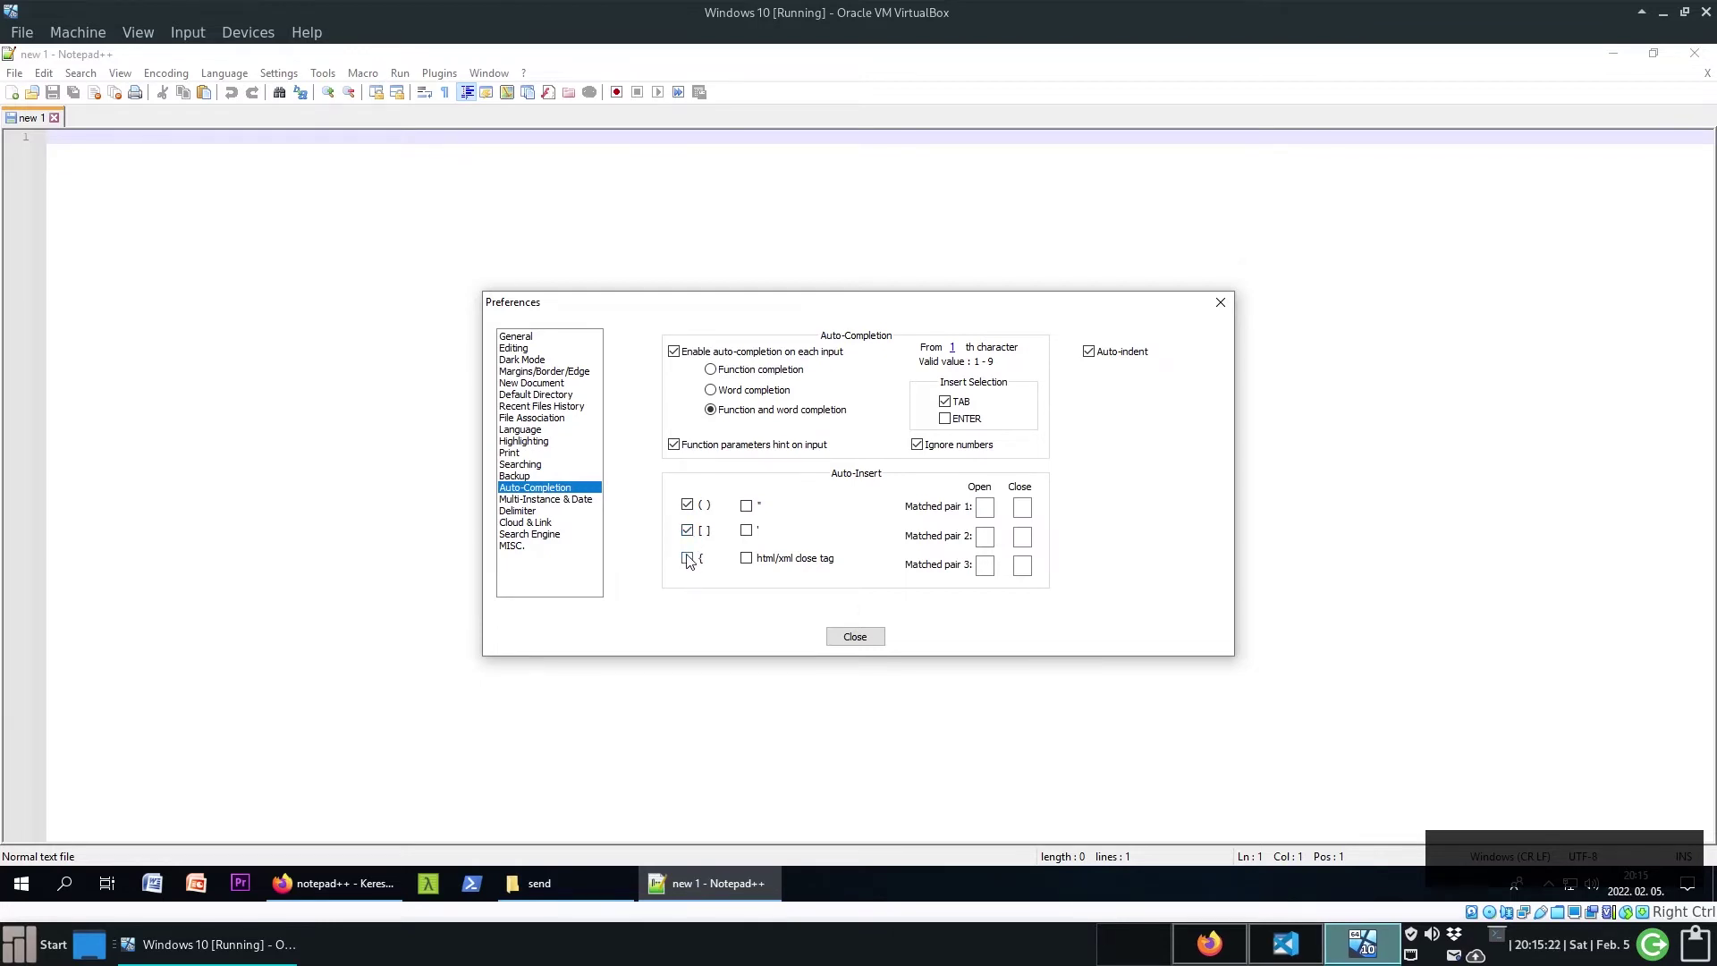
pyautogui.click(687, 559)
pyautogui.click(748, 508)
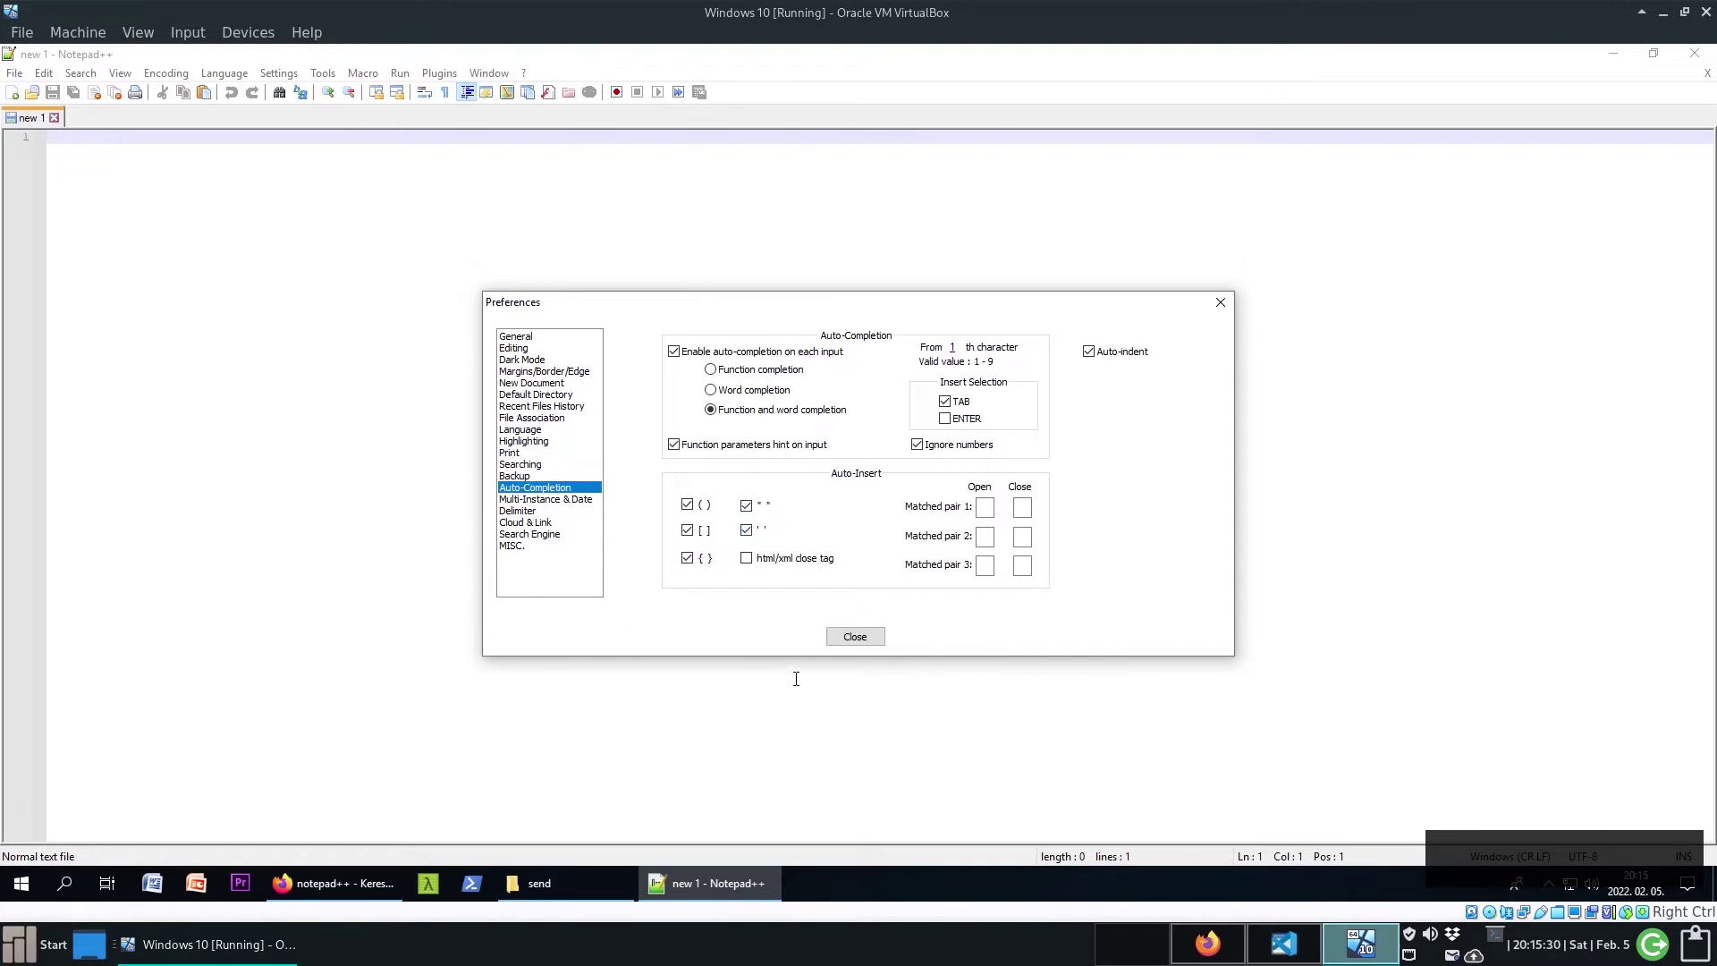
pyautogui.click(855, 636)
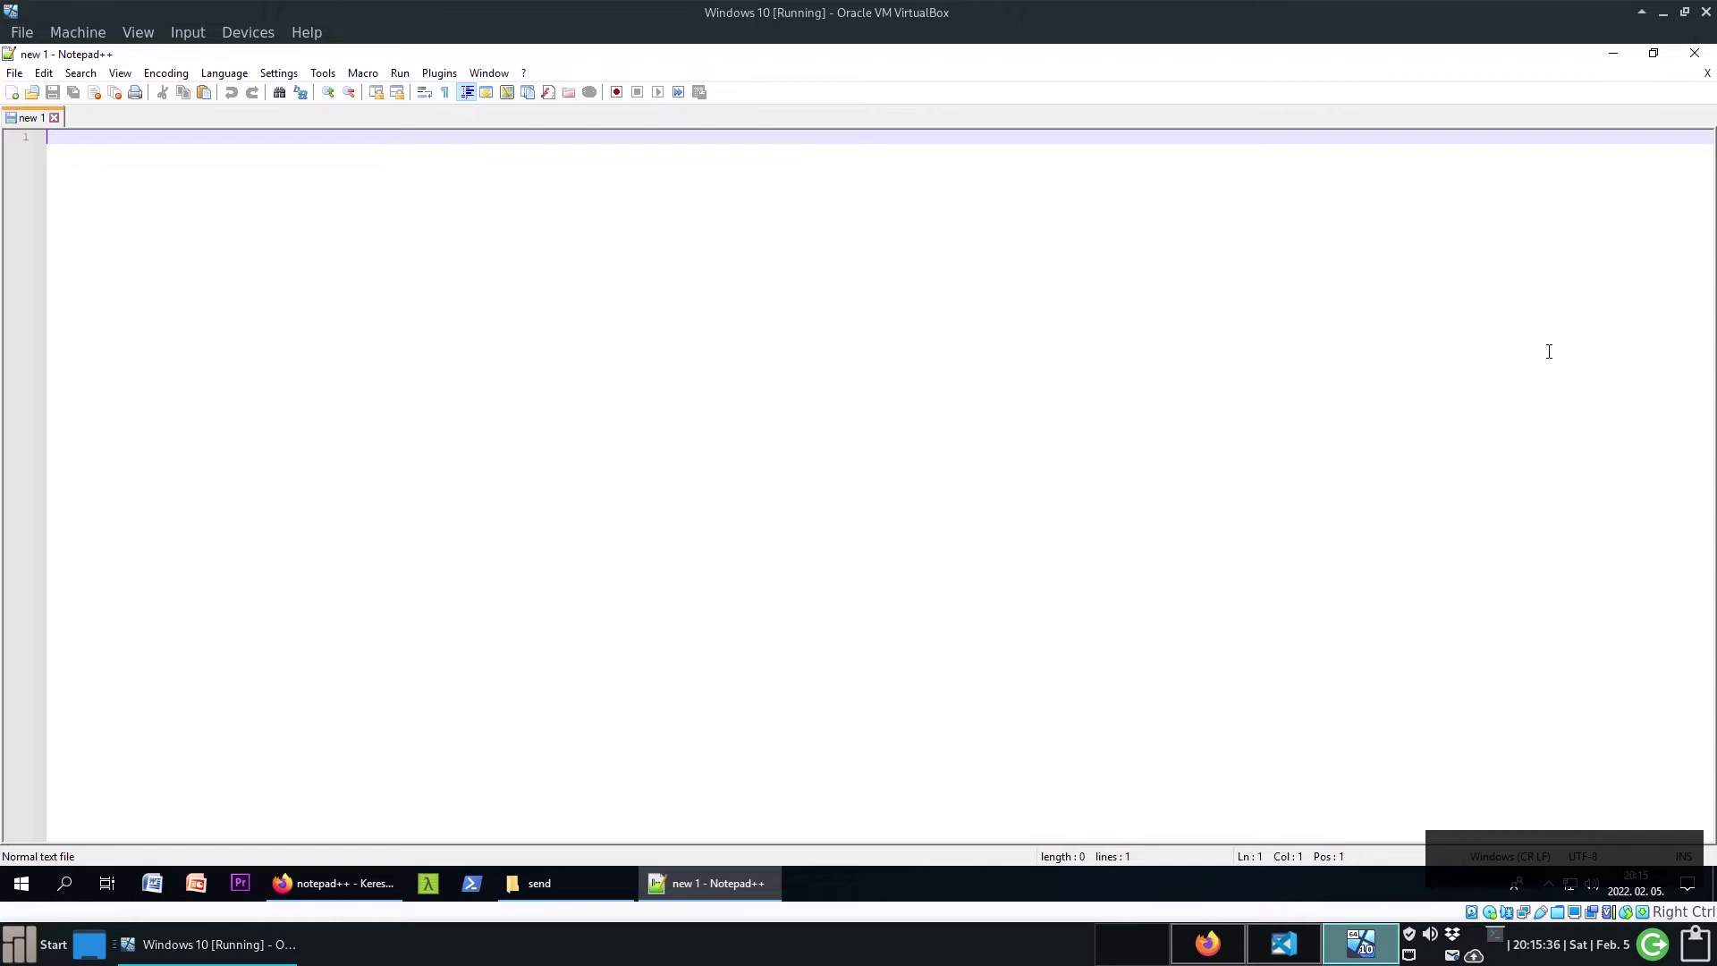
pyautogui.click(1697, 55)
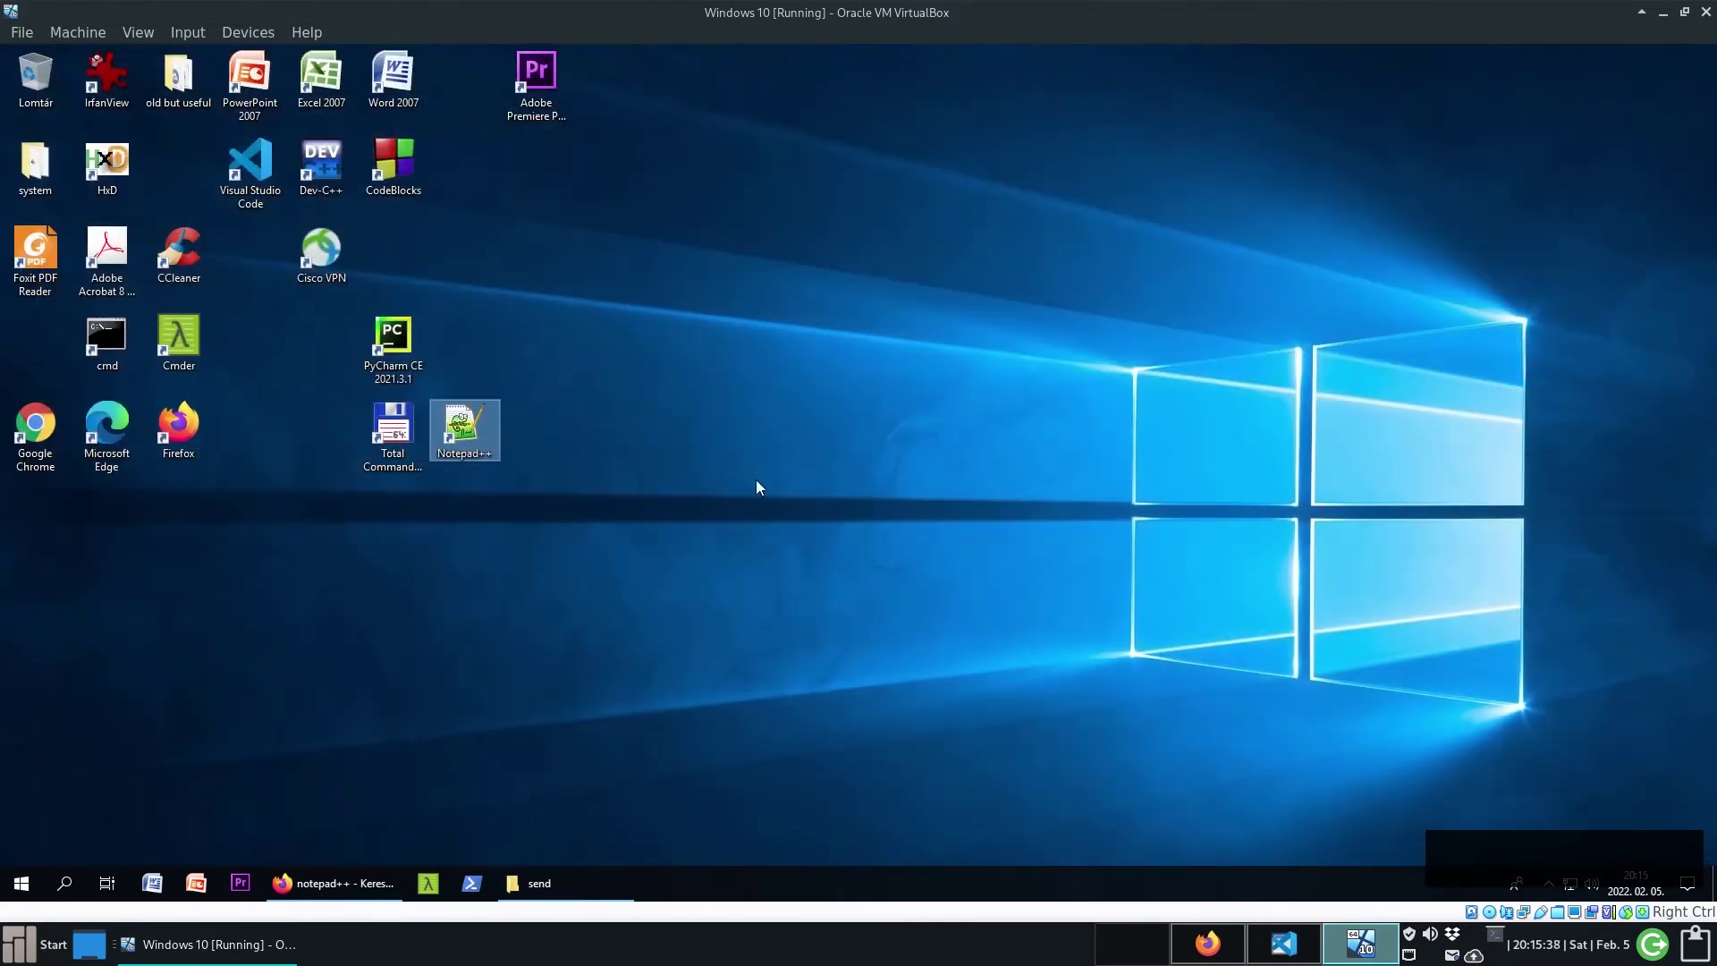
# - Switch to Visual Studio Code and highlight the "download and install Notepad++" line in content.txt to review the checklist
pyautogui.click(1284, 944)
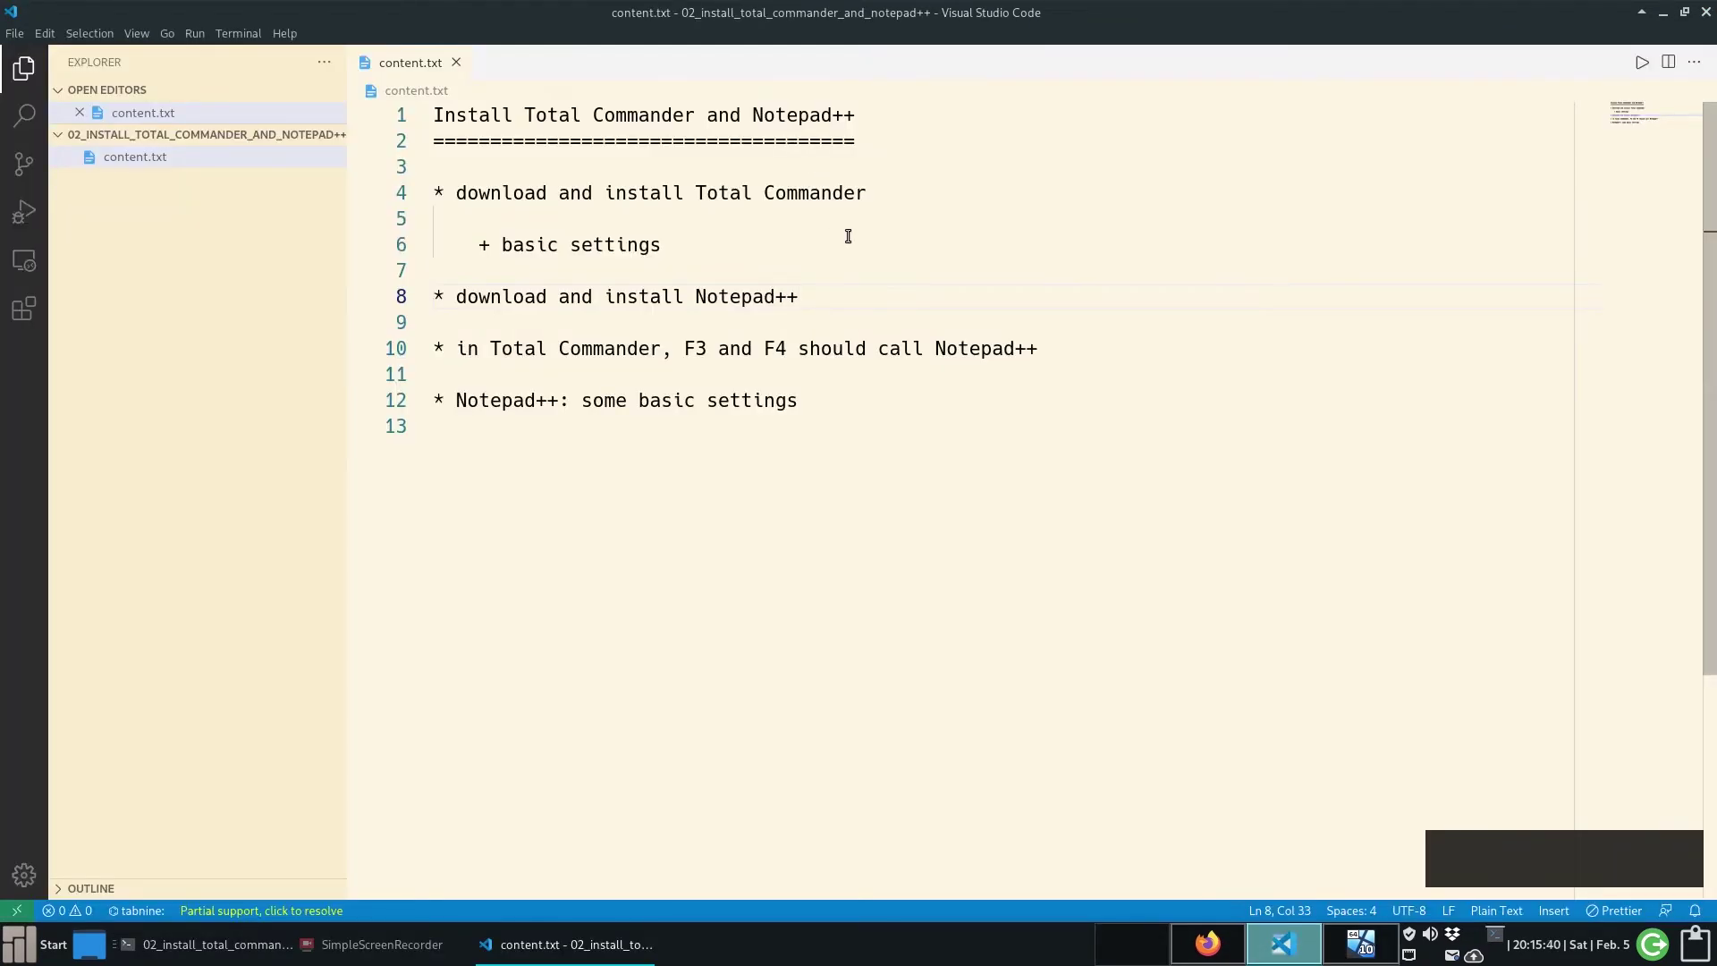
pyautogui.moveTo(800, 297); pyautogui.dragTo(353, 295)
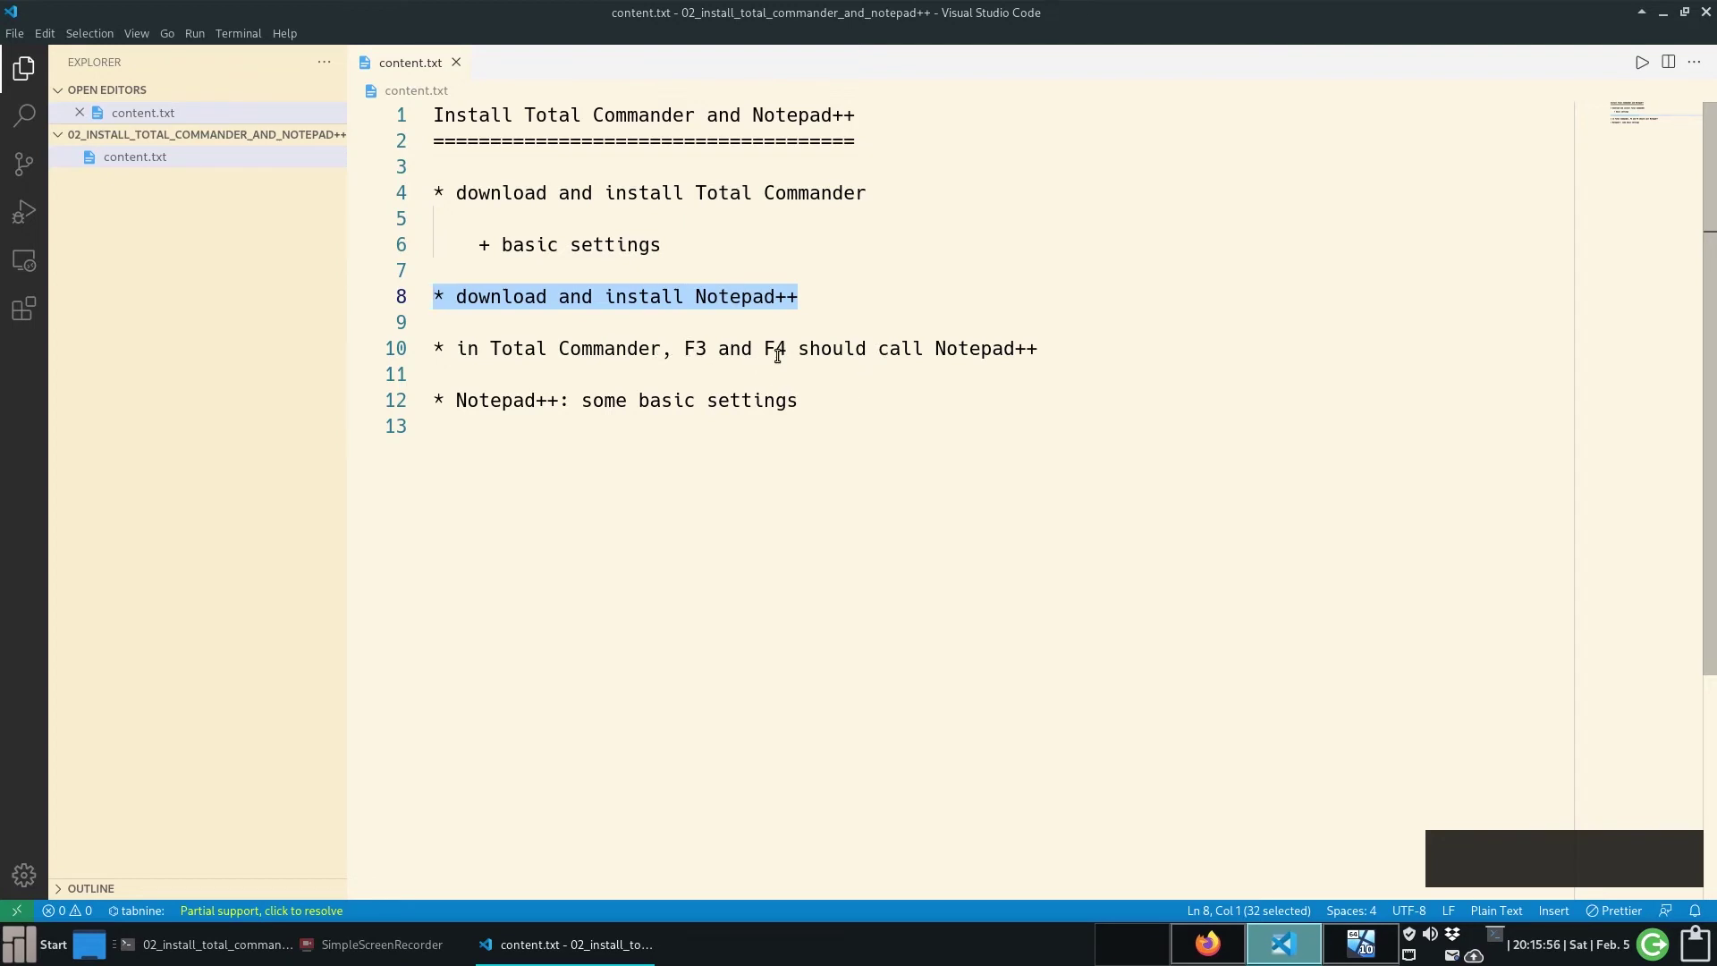
# - Return to the Windows 10 virtual machine and start Total Commander, passing the shareware notice with number 3
pyautogui.click(1361, 944)
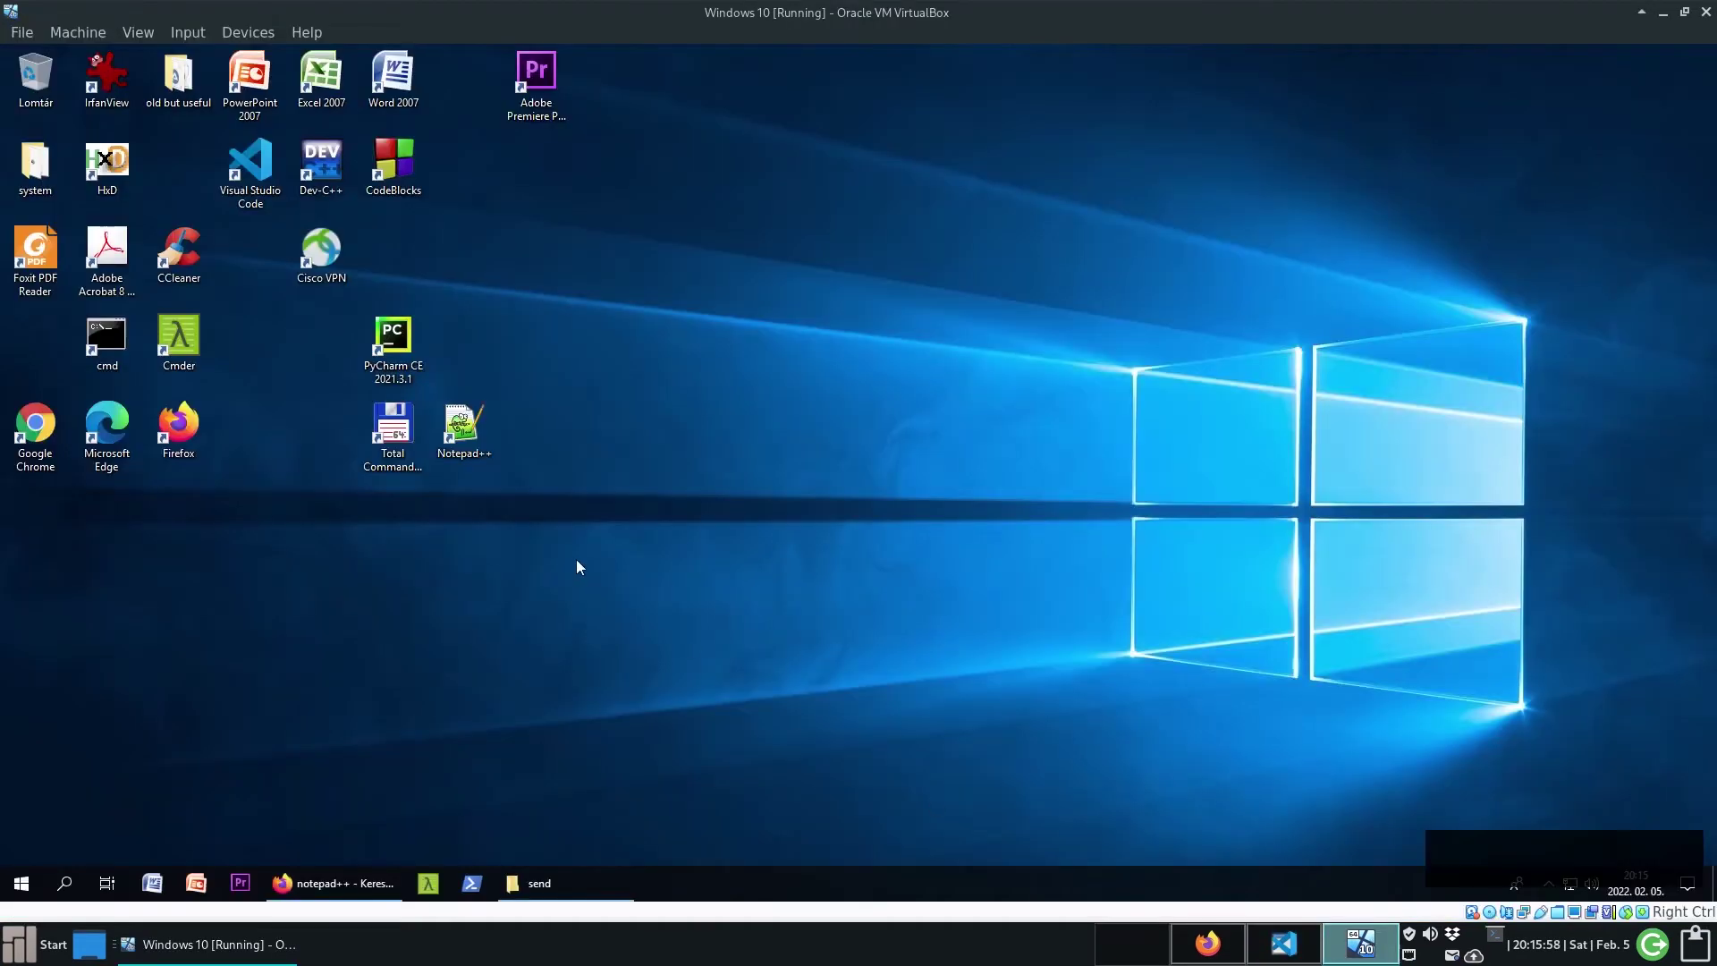
pyautogui.doubleClick(393, 425)
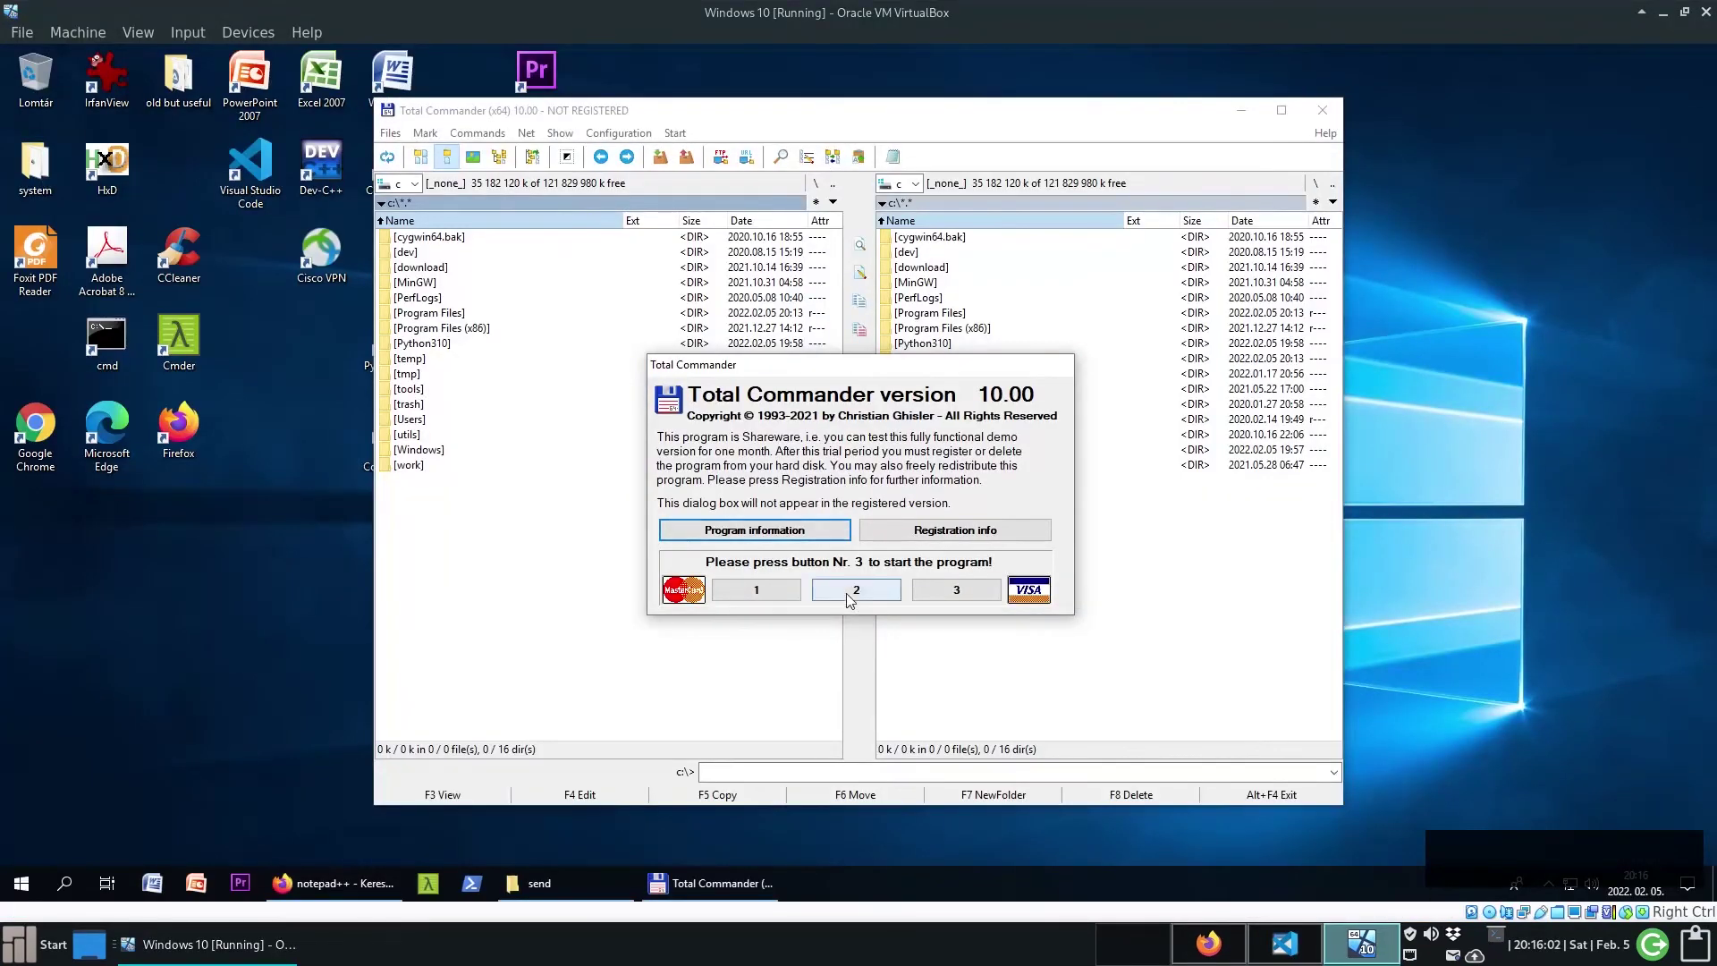
pyautogui.click(940, 591)
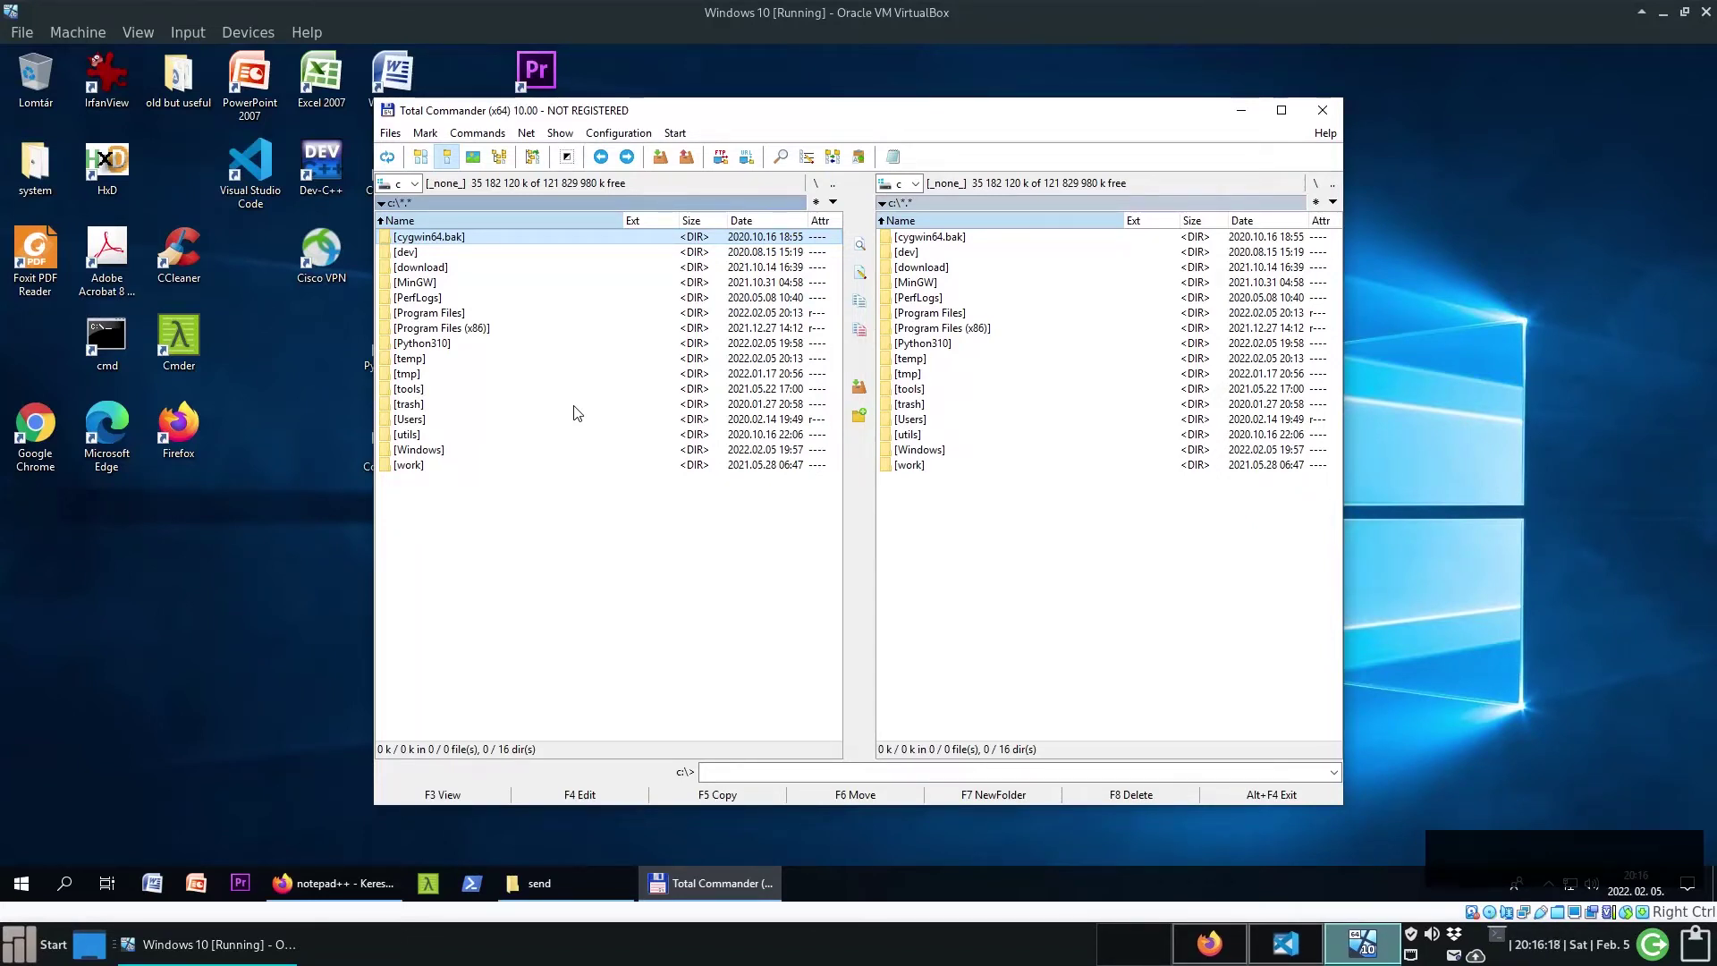
# - Try to create a new folder named tmp in the root of drive C
pyautogui.click(497, 419)
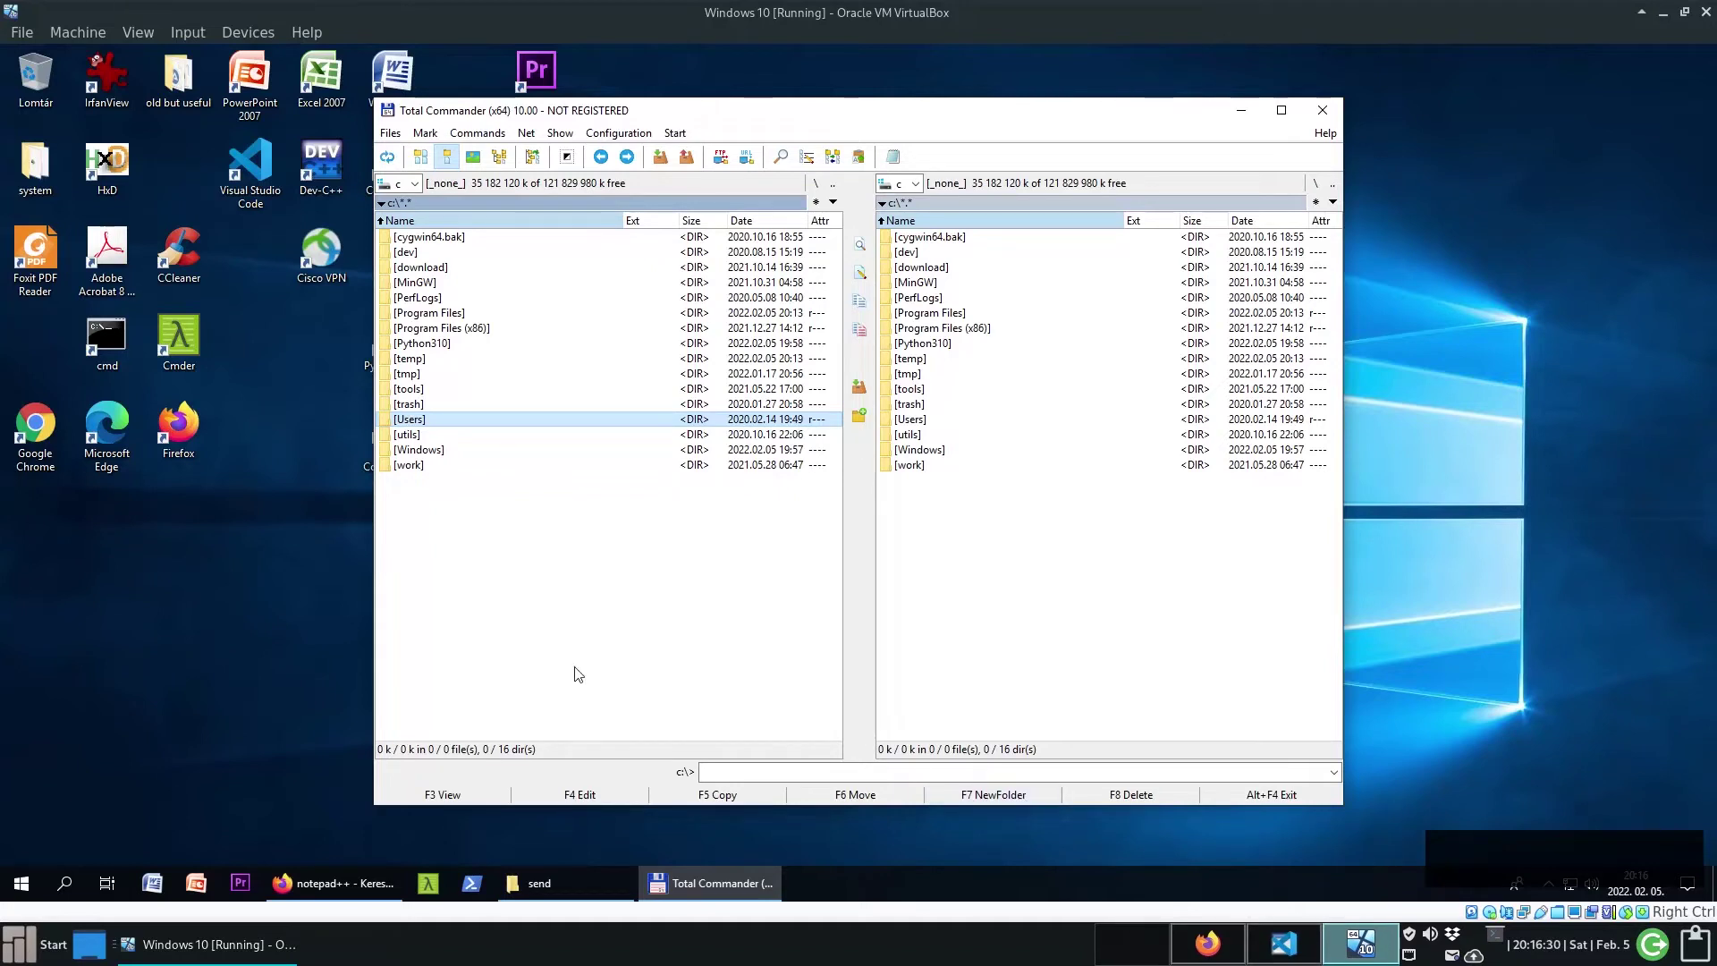
pyautogui.press('F7')
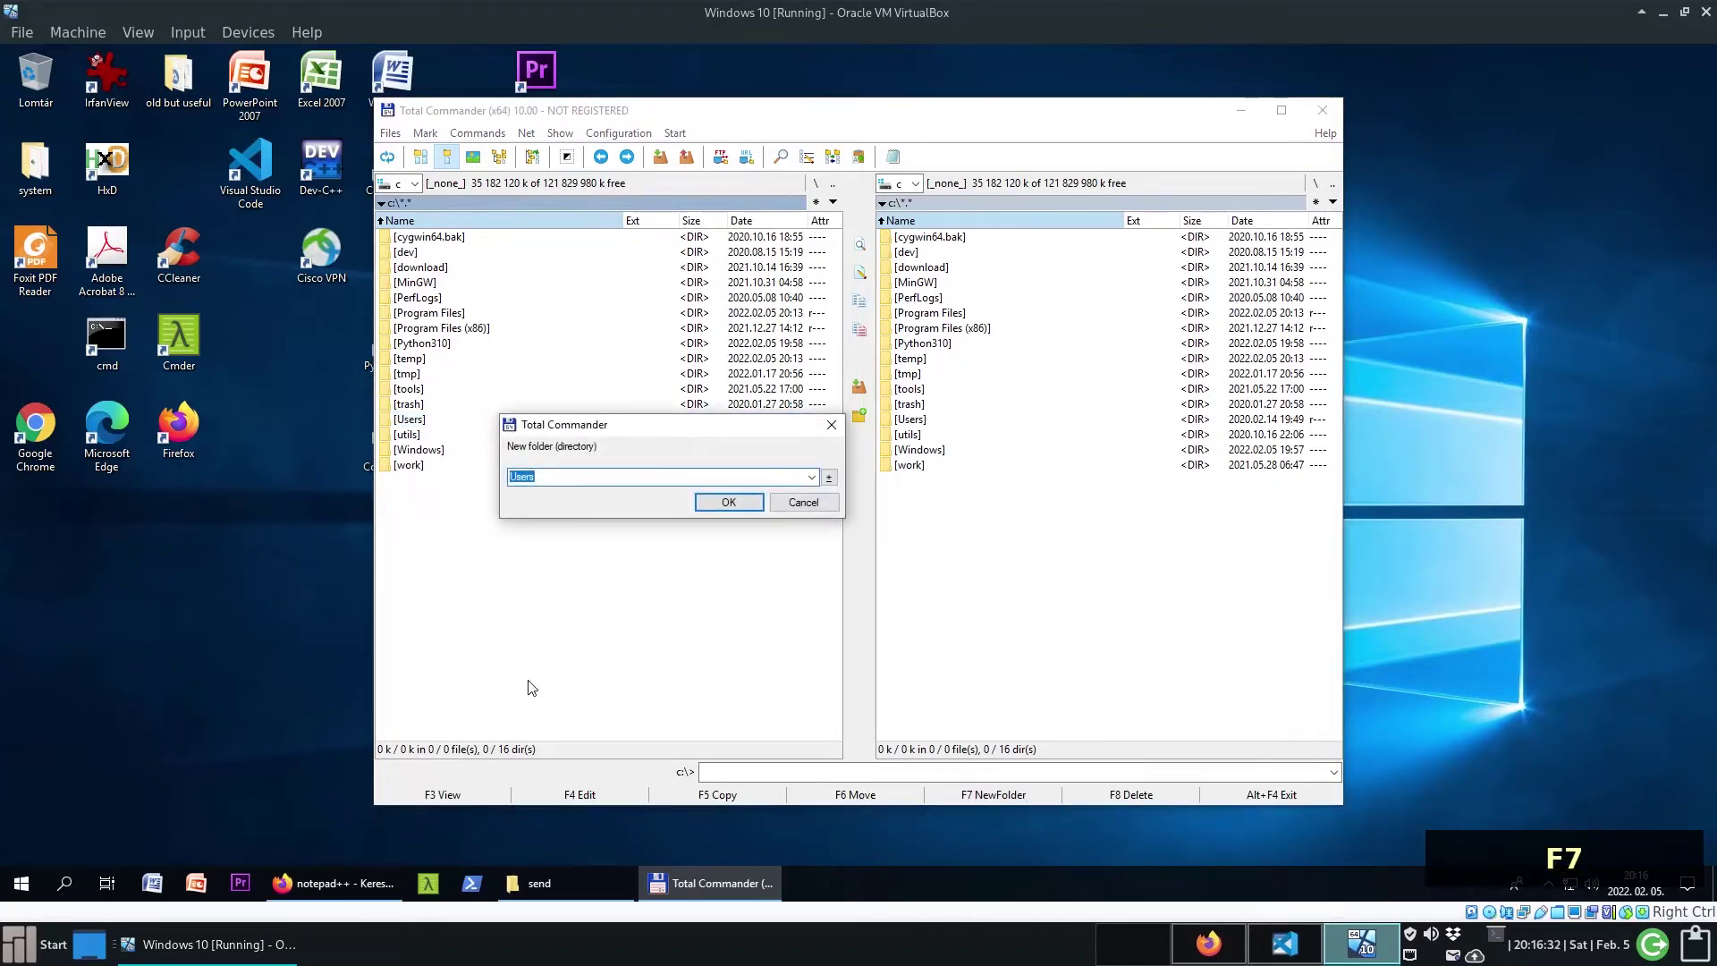
pyautogui.write('tmp')
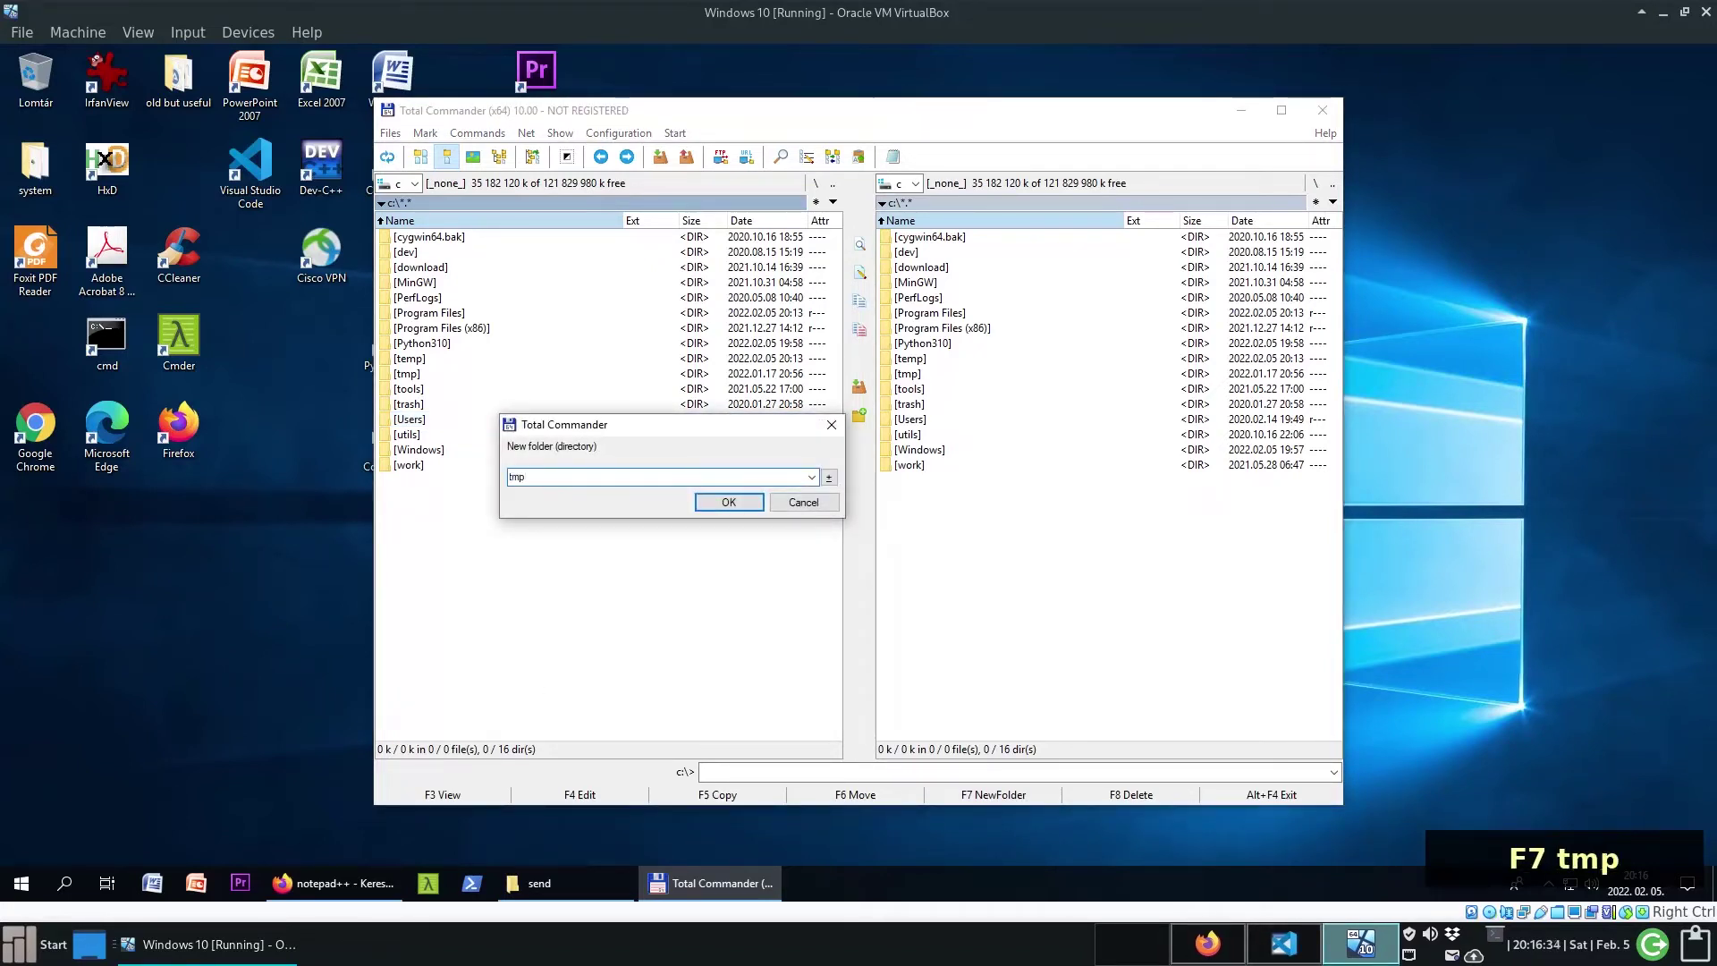
pyautogui.press('Return')
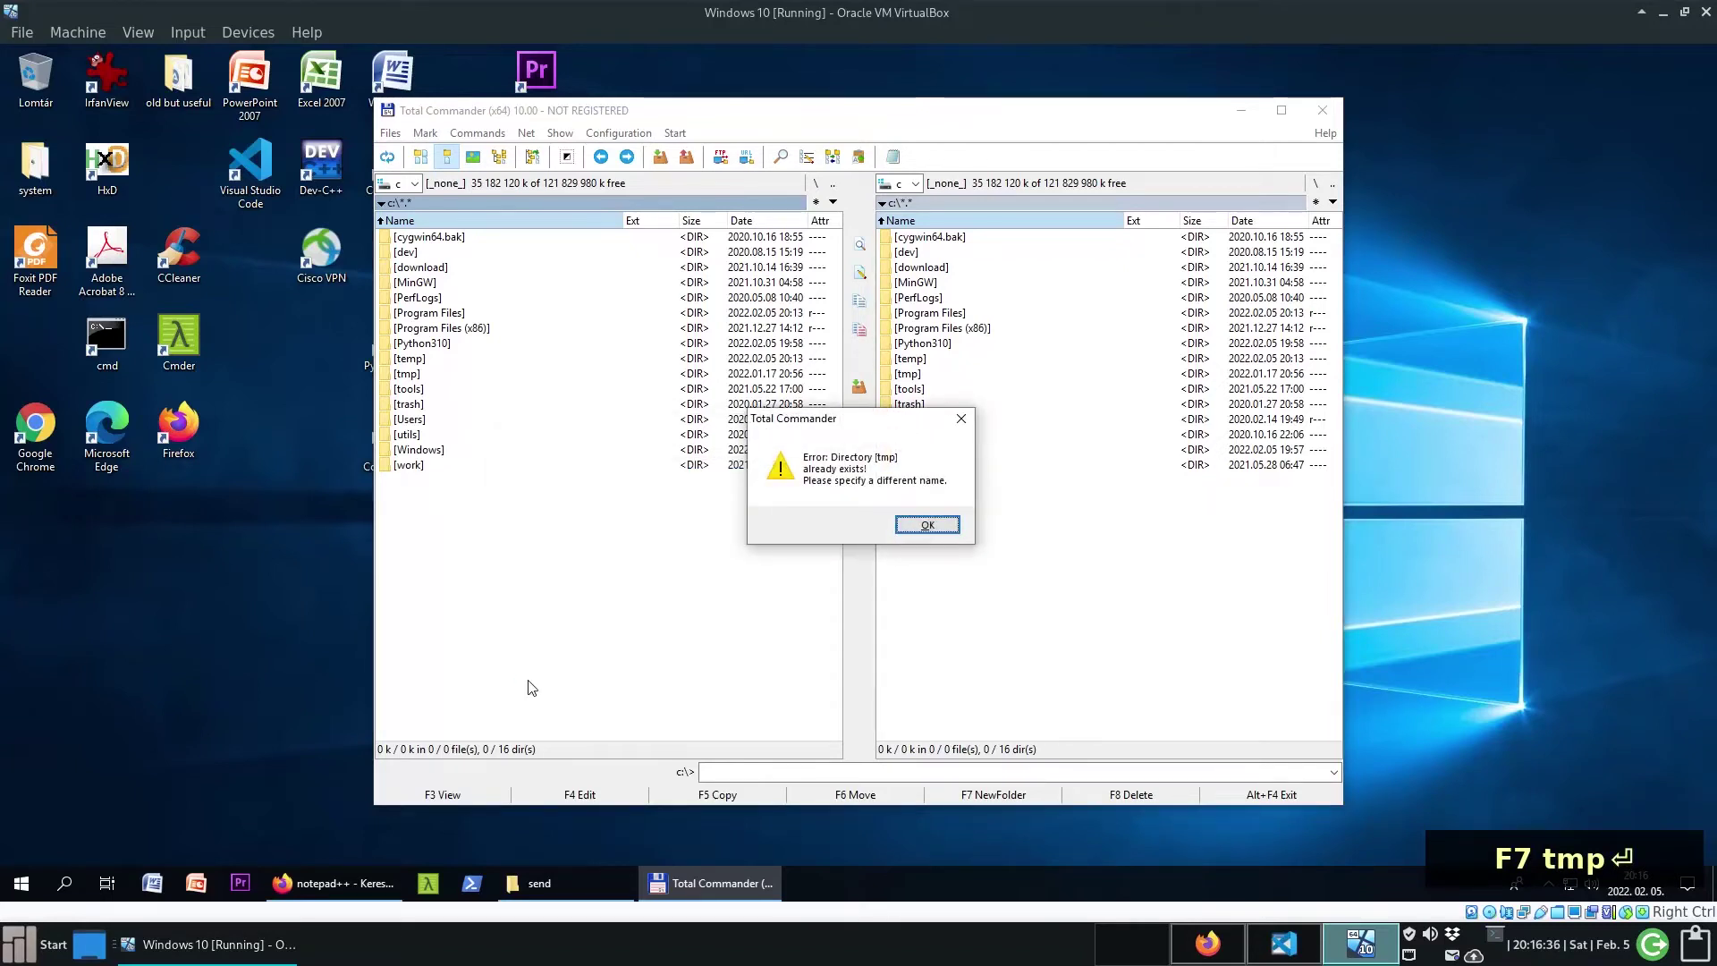
pyautogui.press('Return')
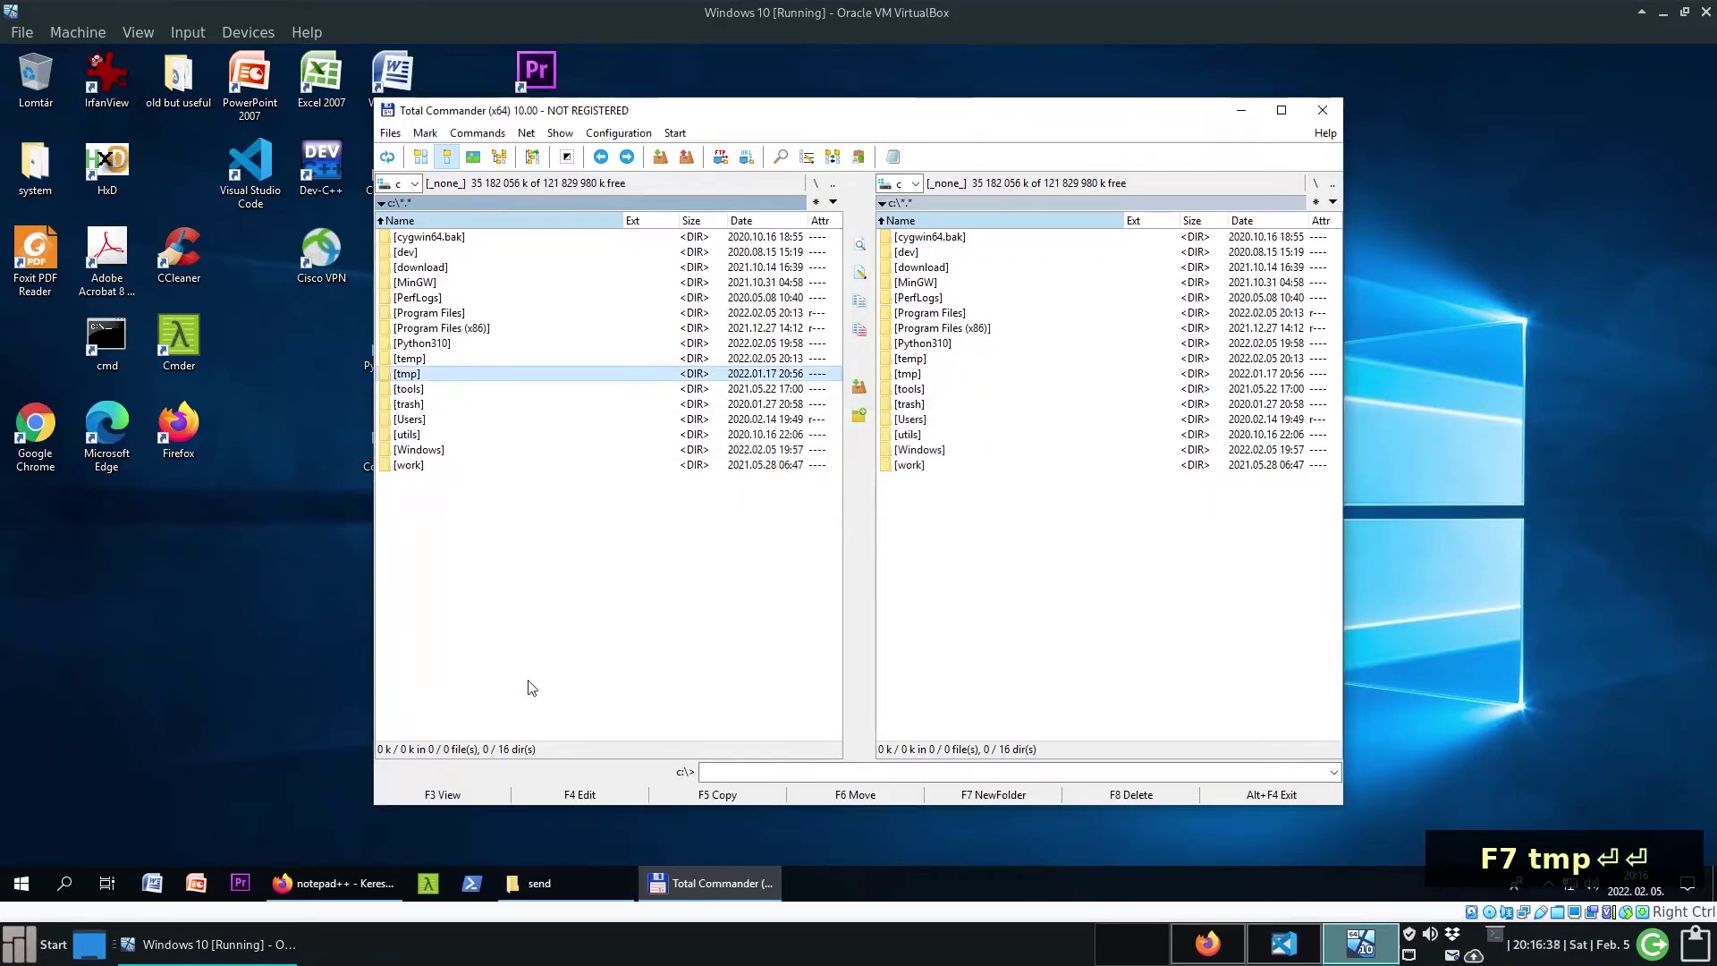
# - Open the existing tmp folder on drive C
pyautogui.press('Return')
pyautogui.press('Return')
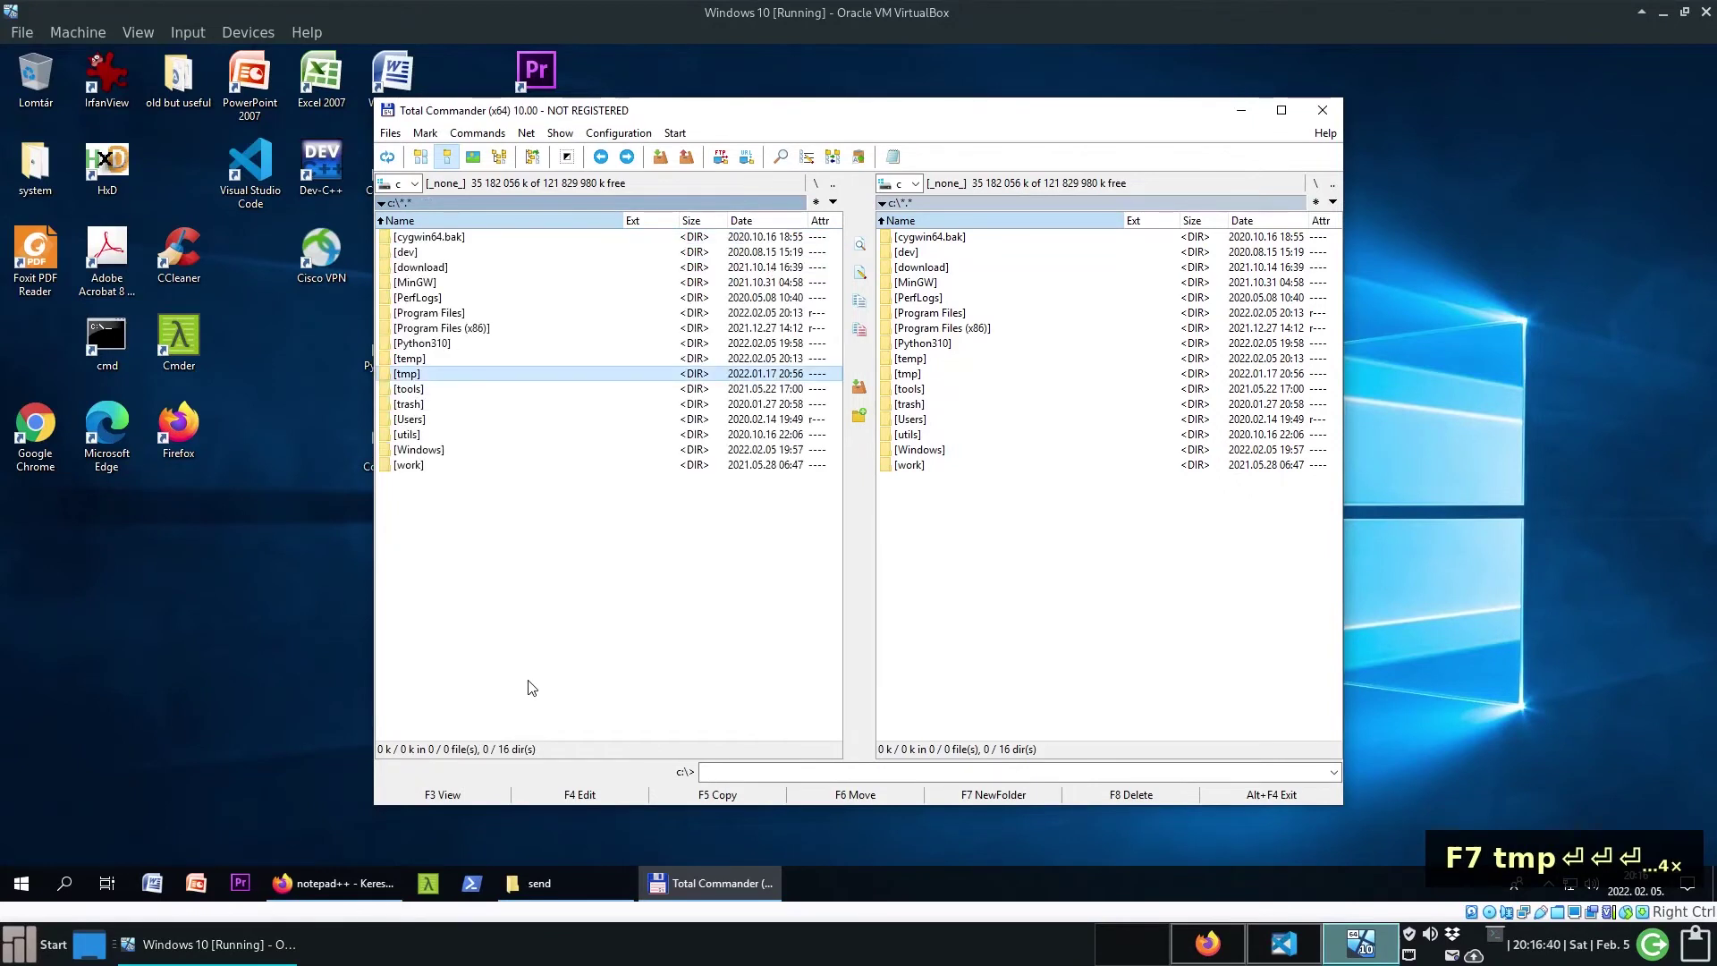
pyautogui.press('Down')
pyautogui.press('Up')
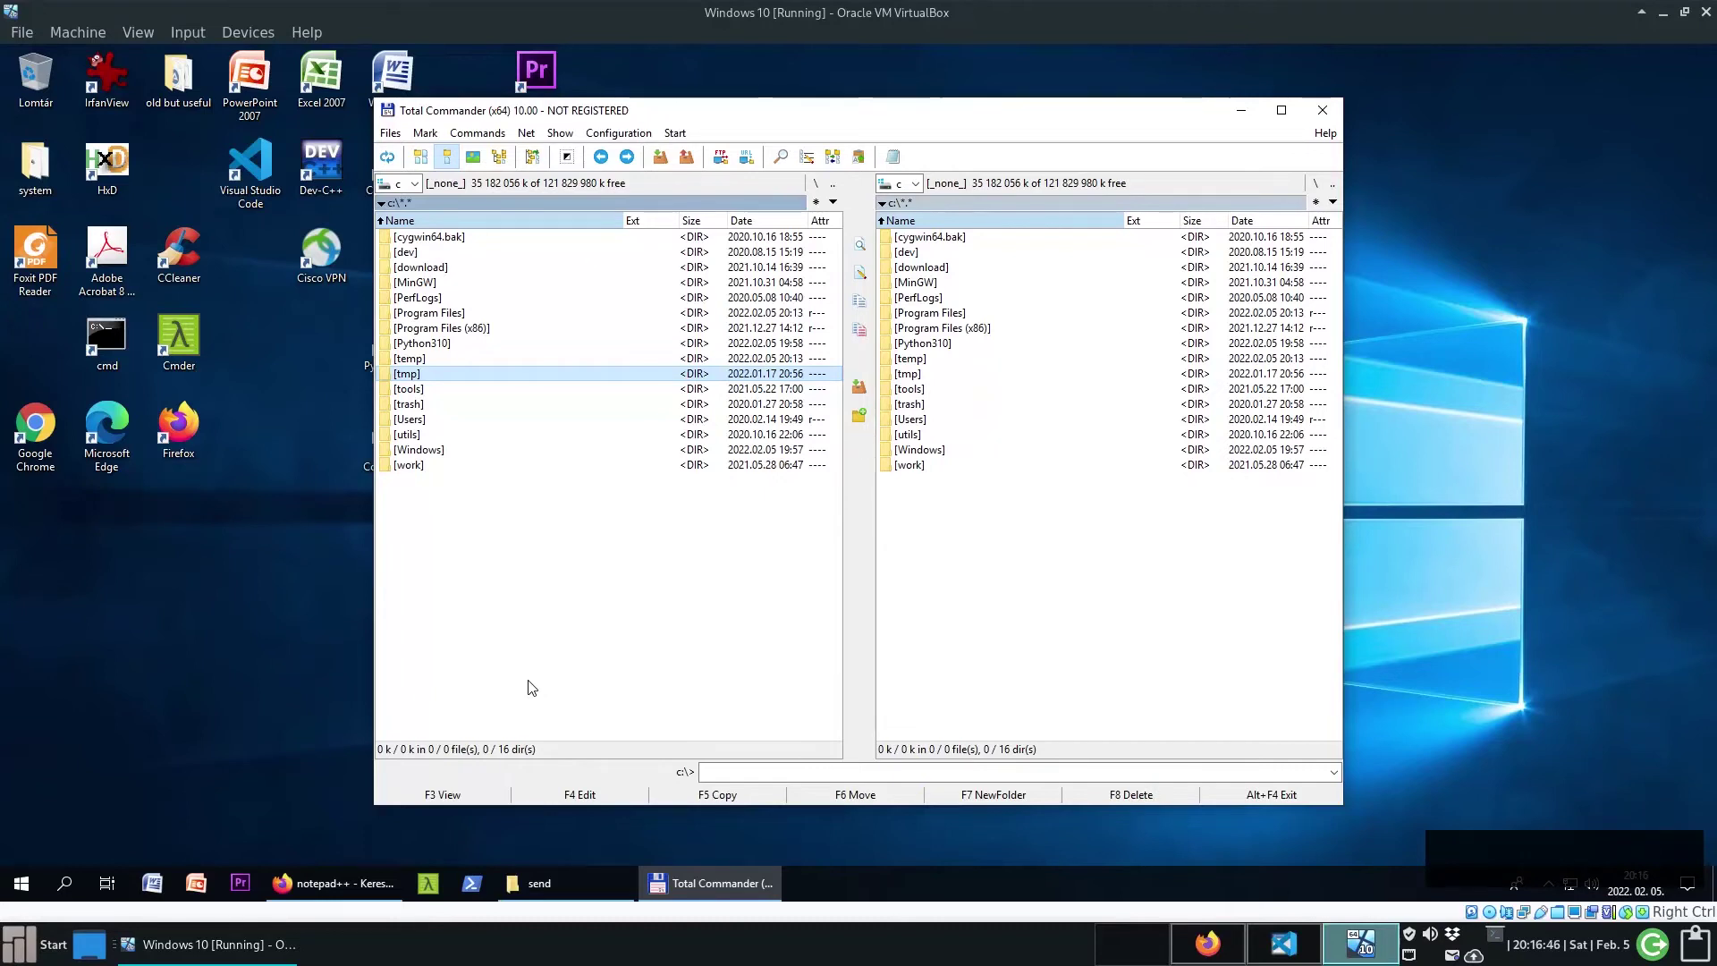
pyautogui.press('Return')
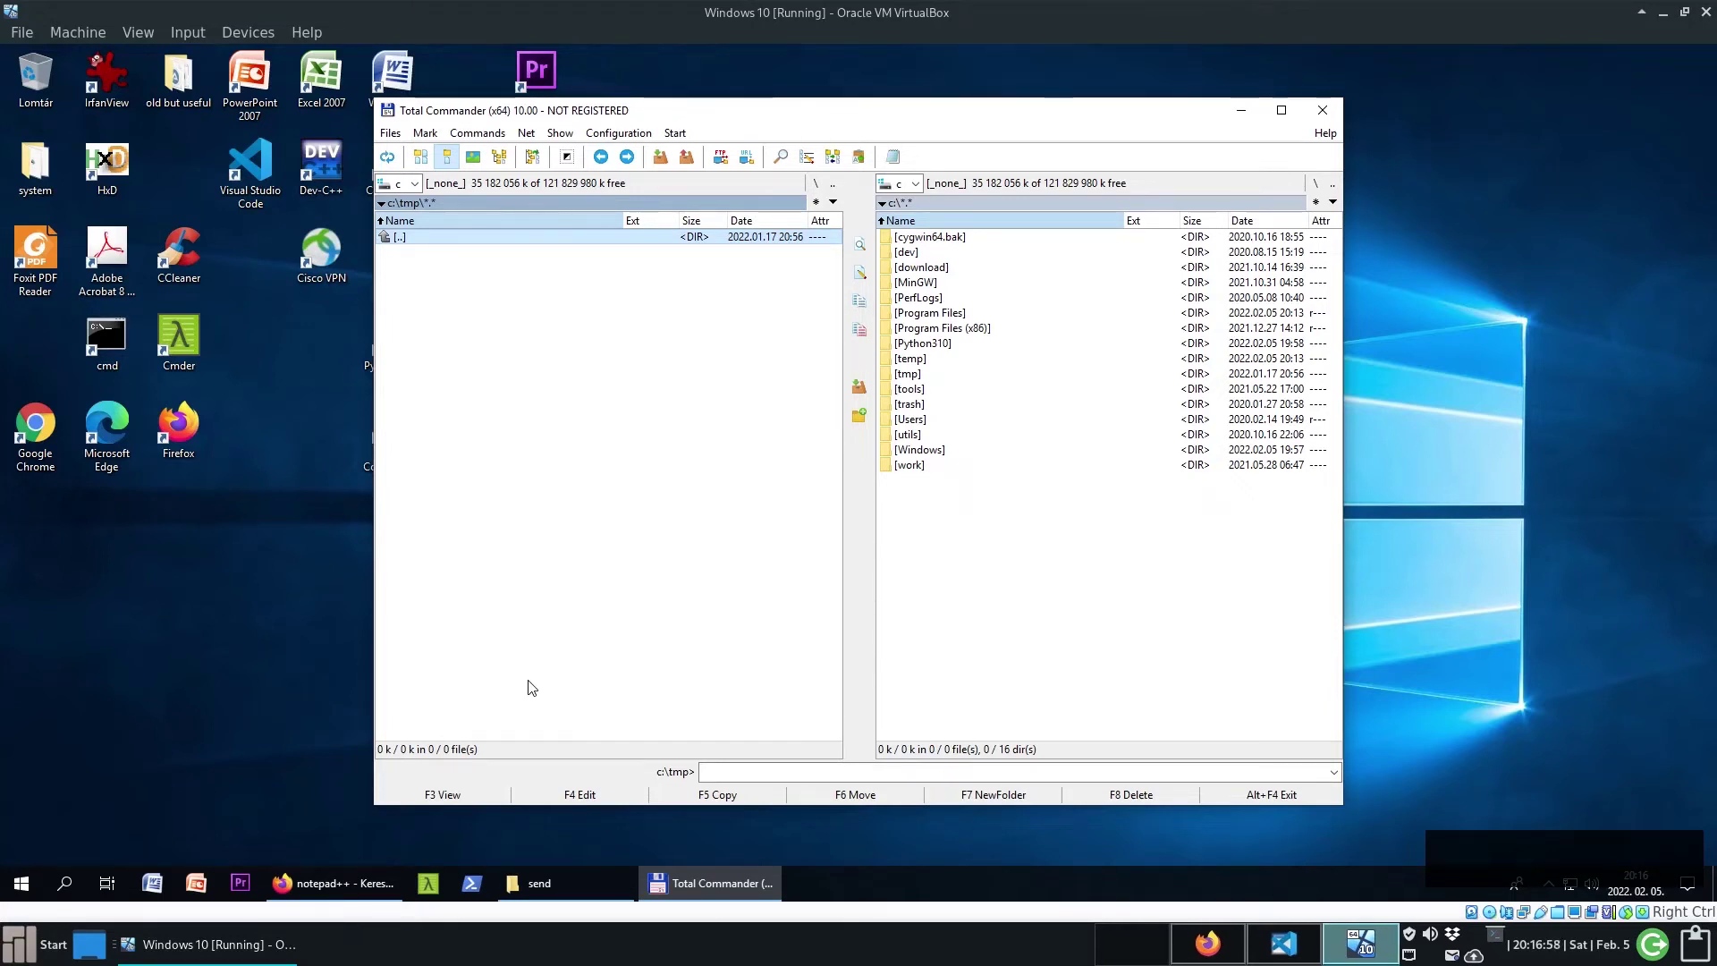
# - Create a new text file named test.txt in c:\tmp and open it in the editor
pyautogui.hotkey('shift', 'F4')
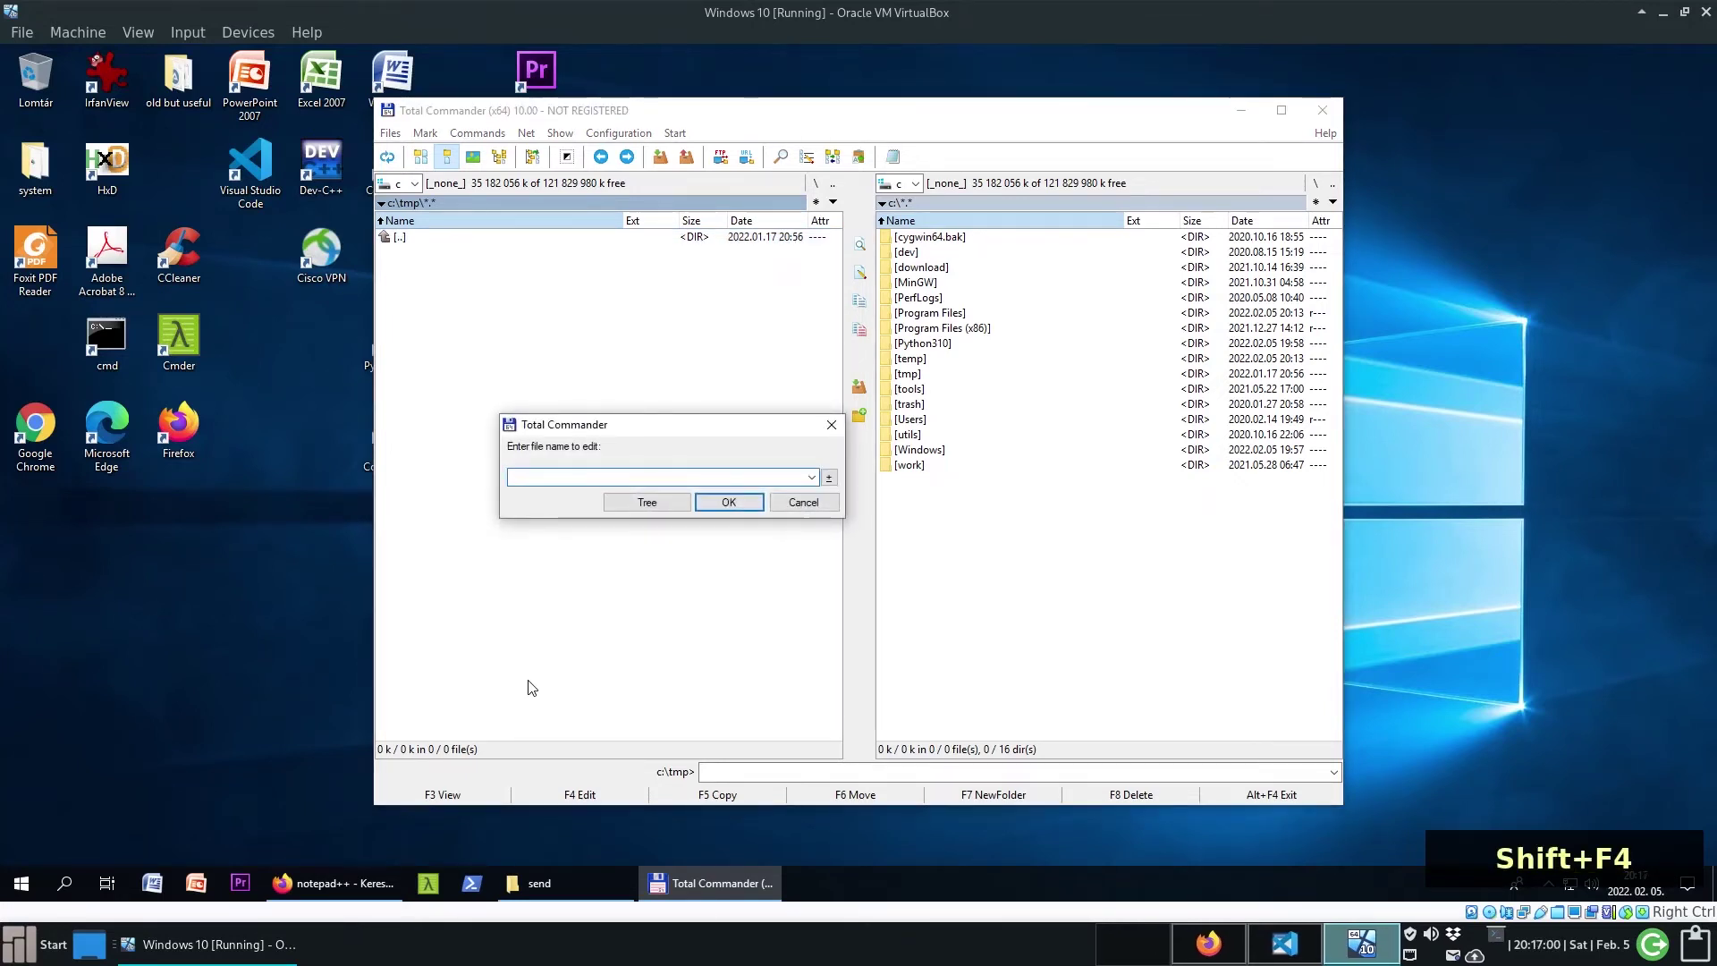
pyautogui.write('te')
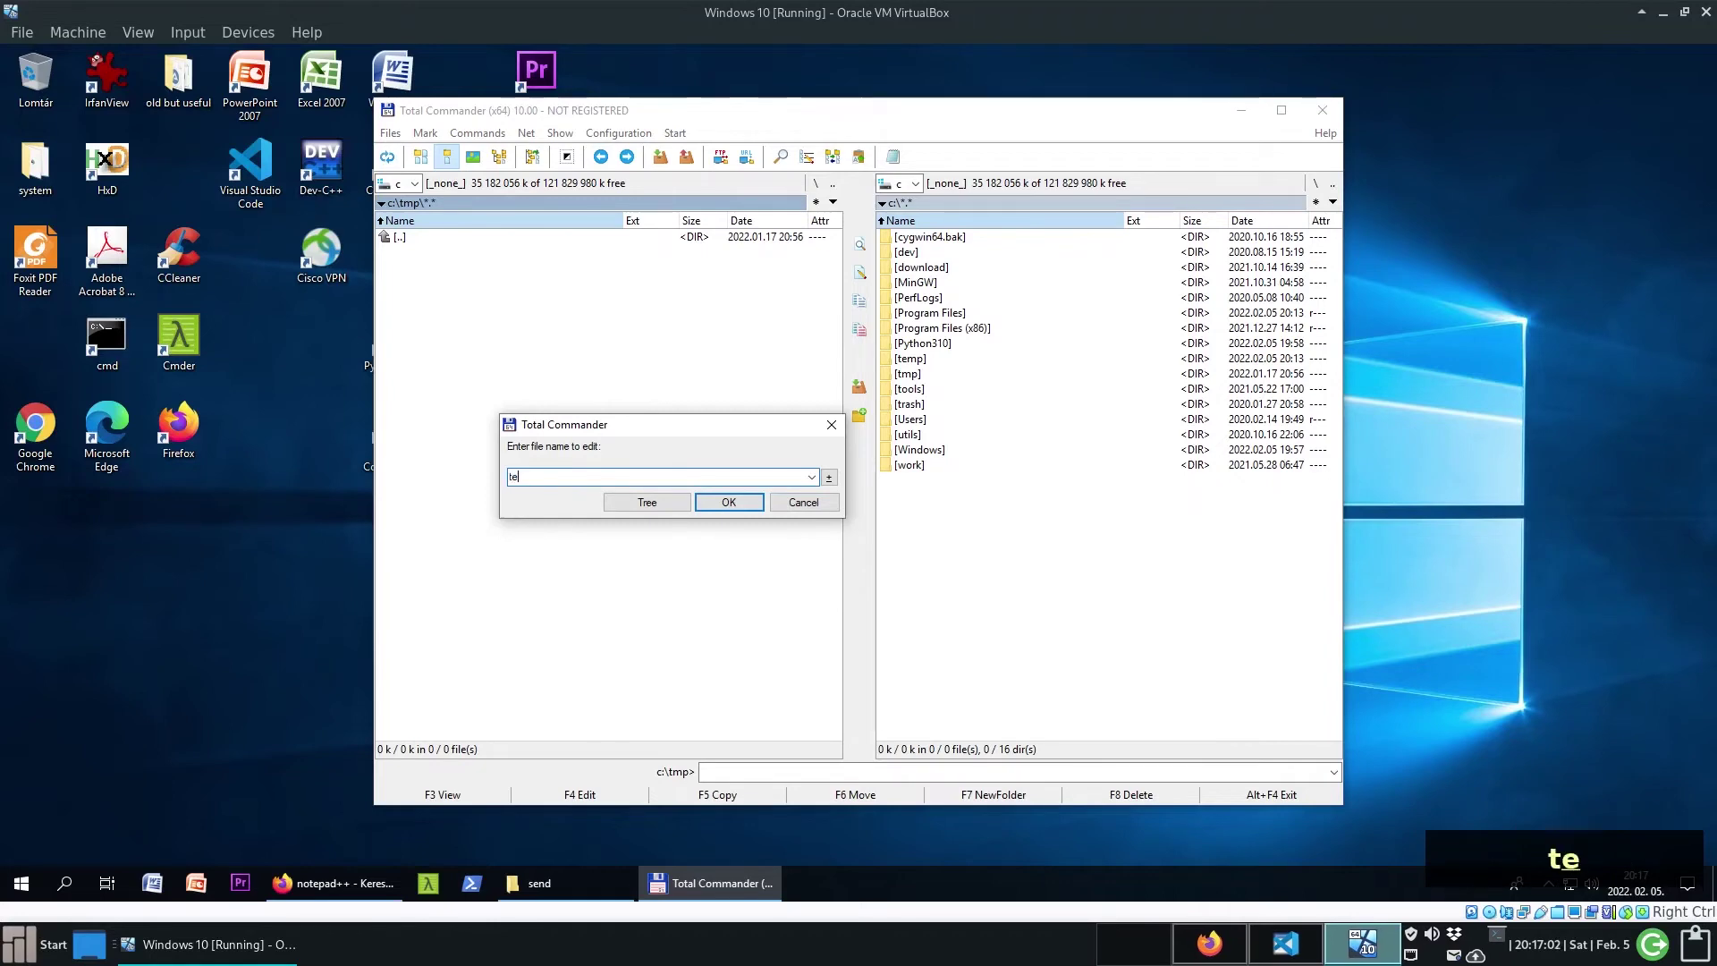
pyautogui.write('st.txt')
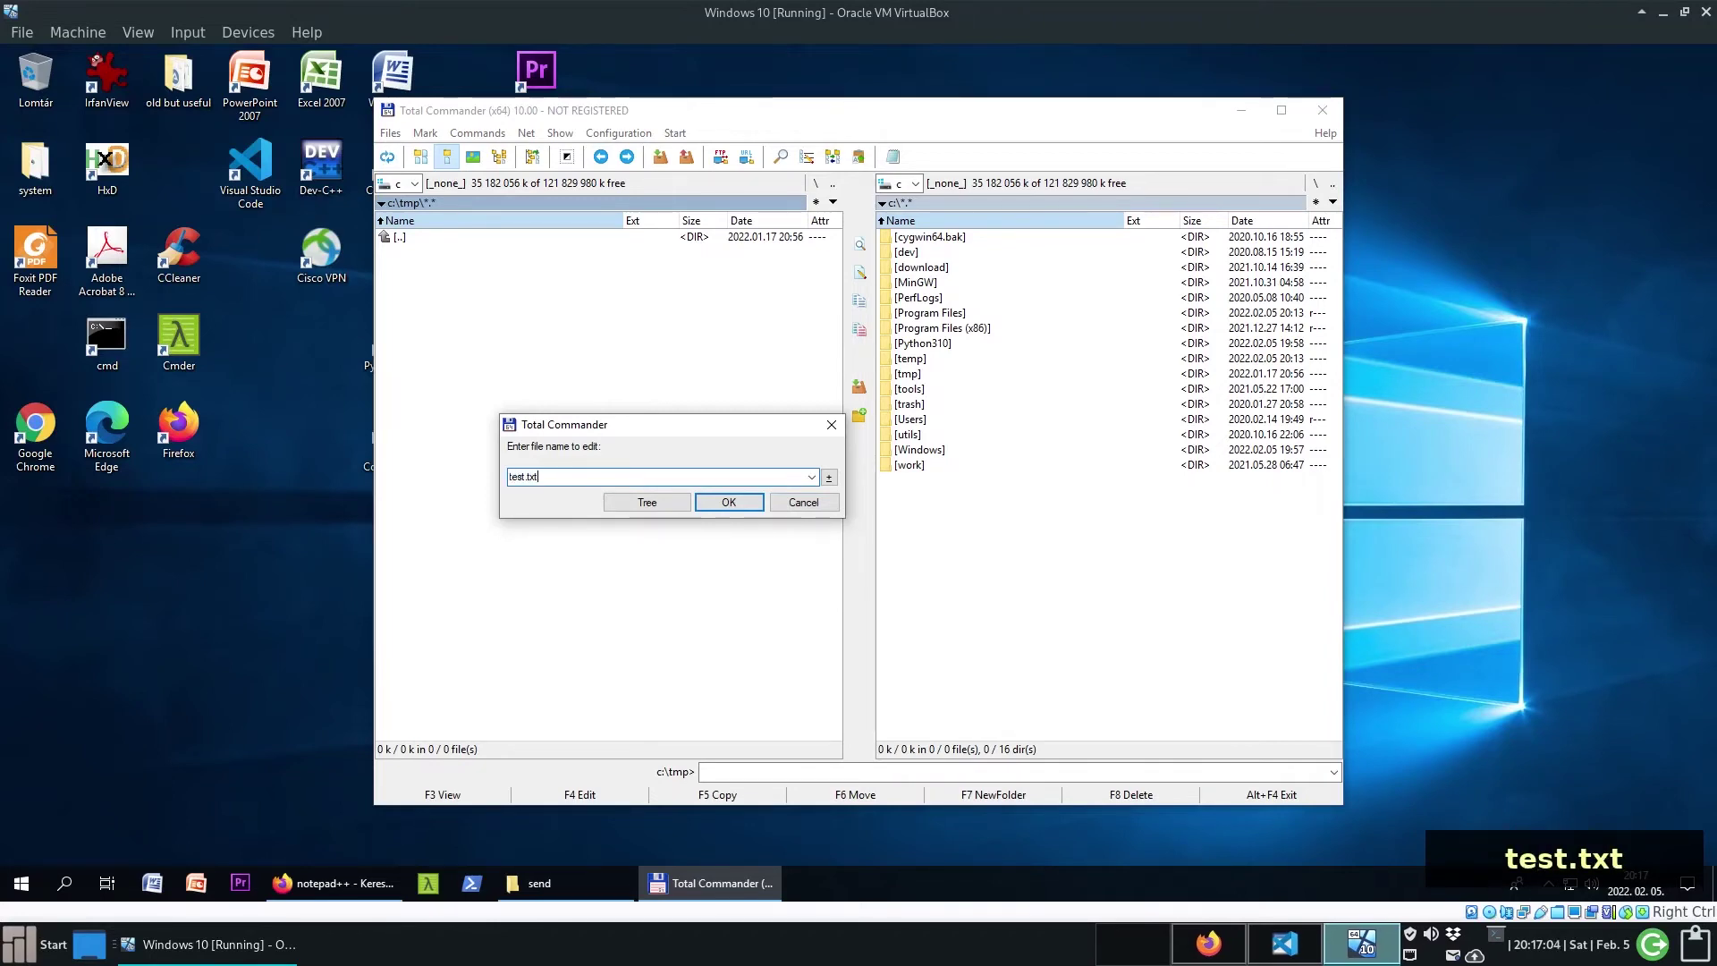
pyautogui.press('Return')
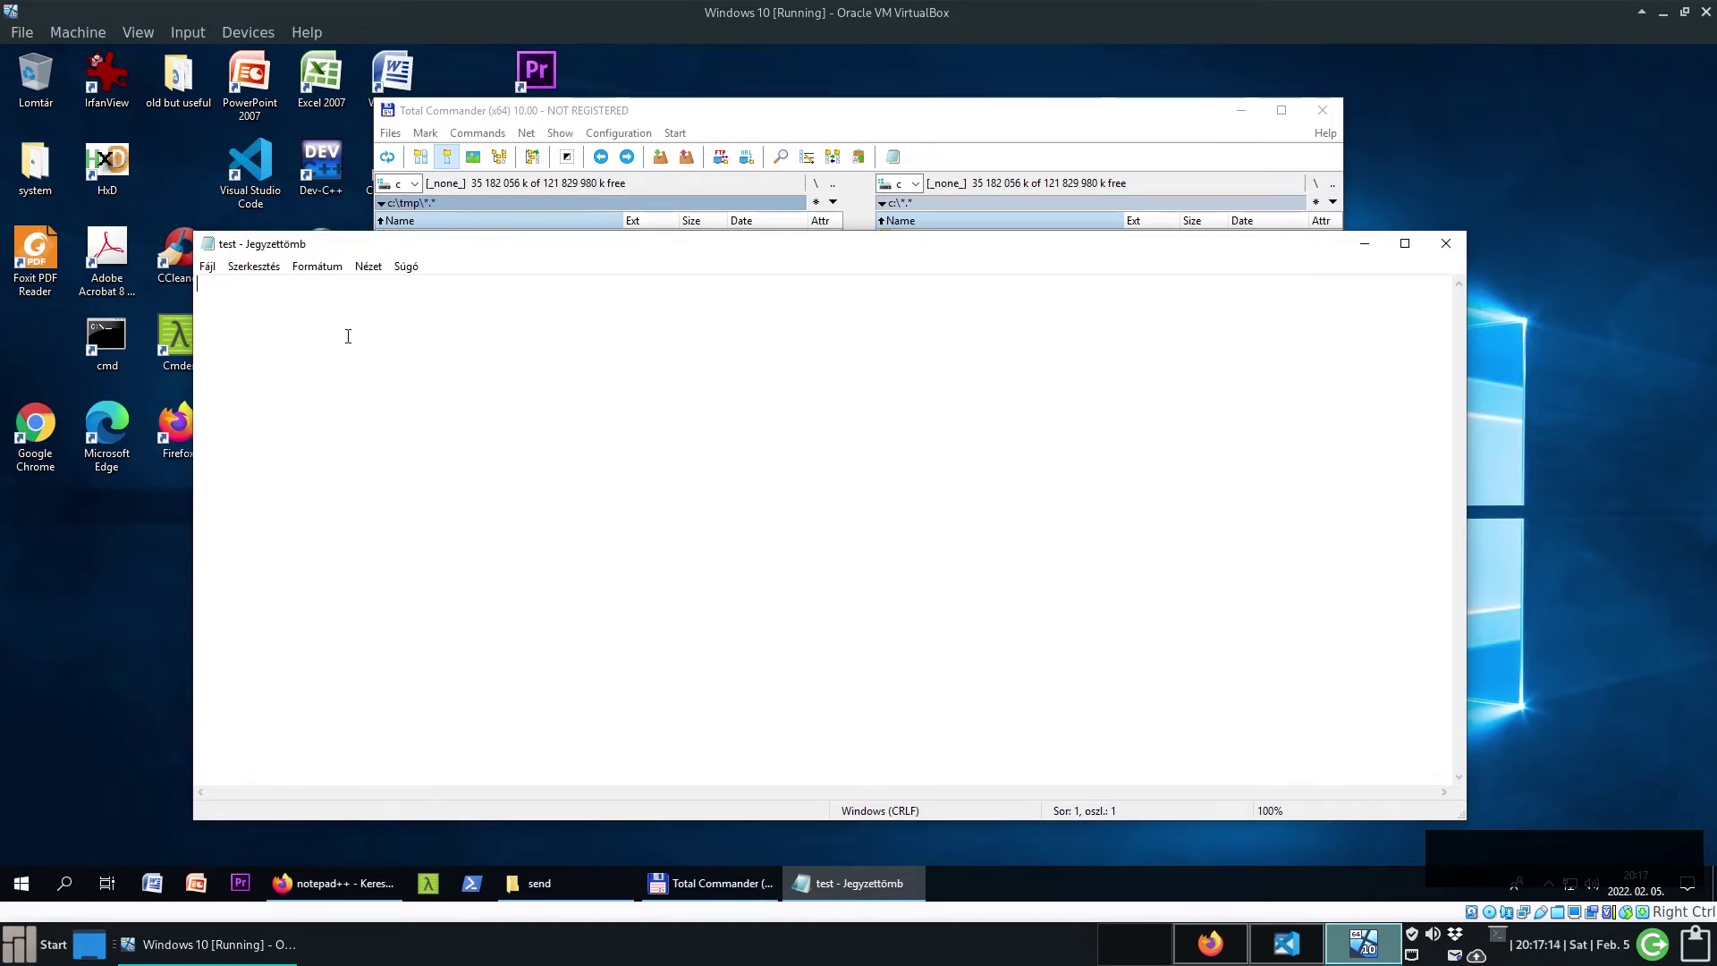
# - Write "it's very simple" in test.txt, save the file and close the editor
pyautogui.write("it's very si")
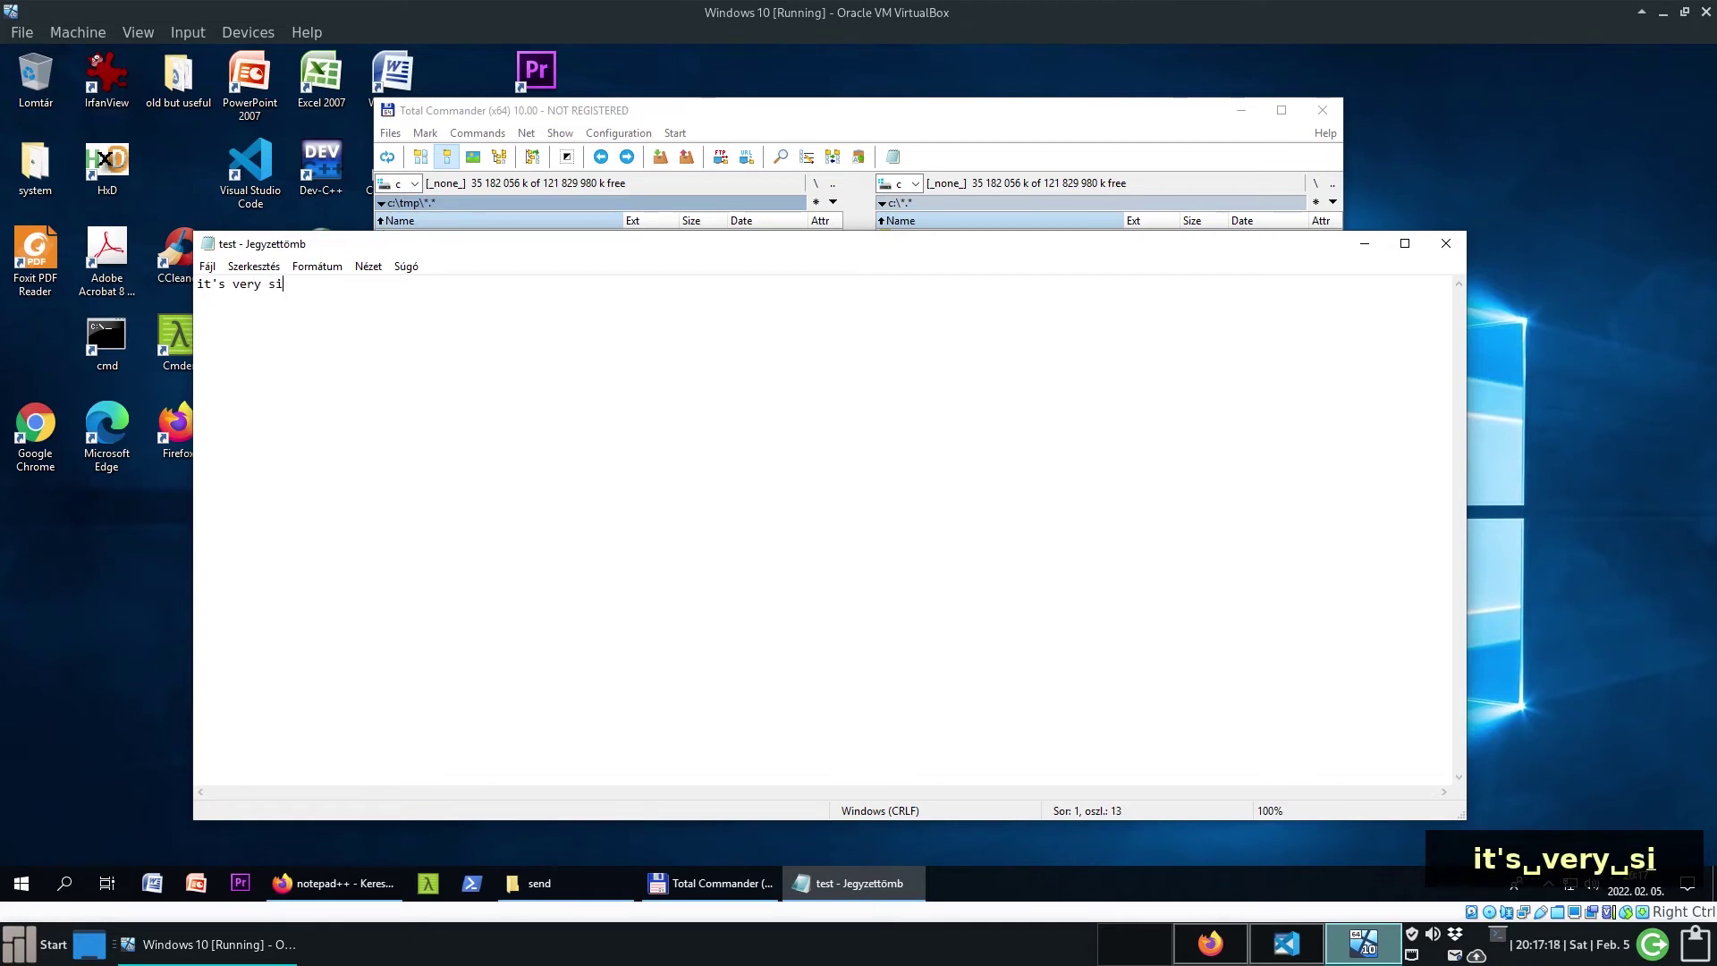
pyautogui.write('mple')
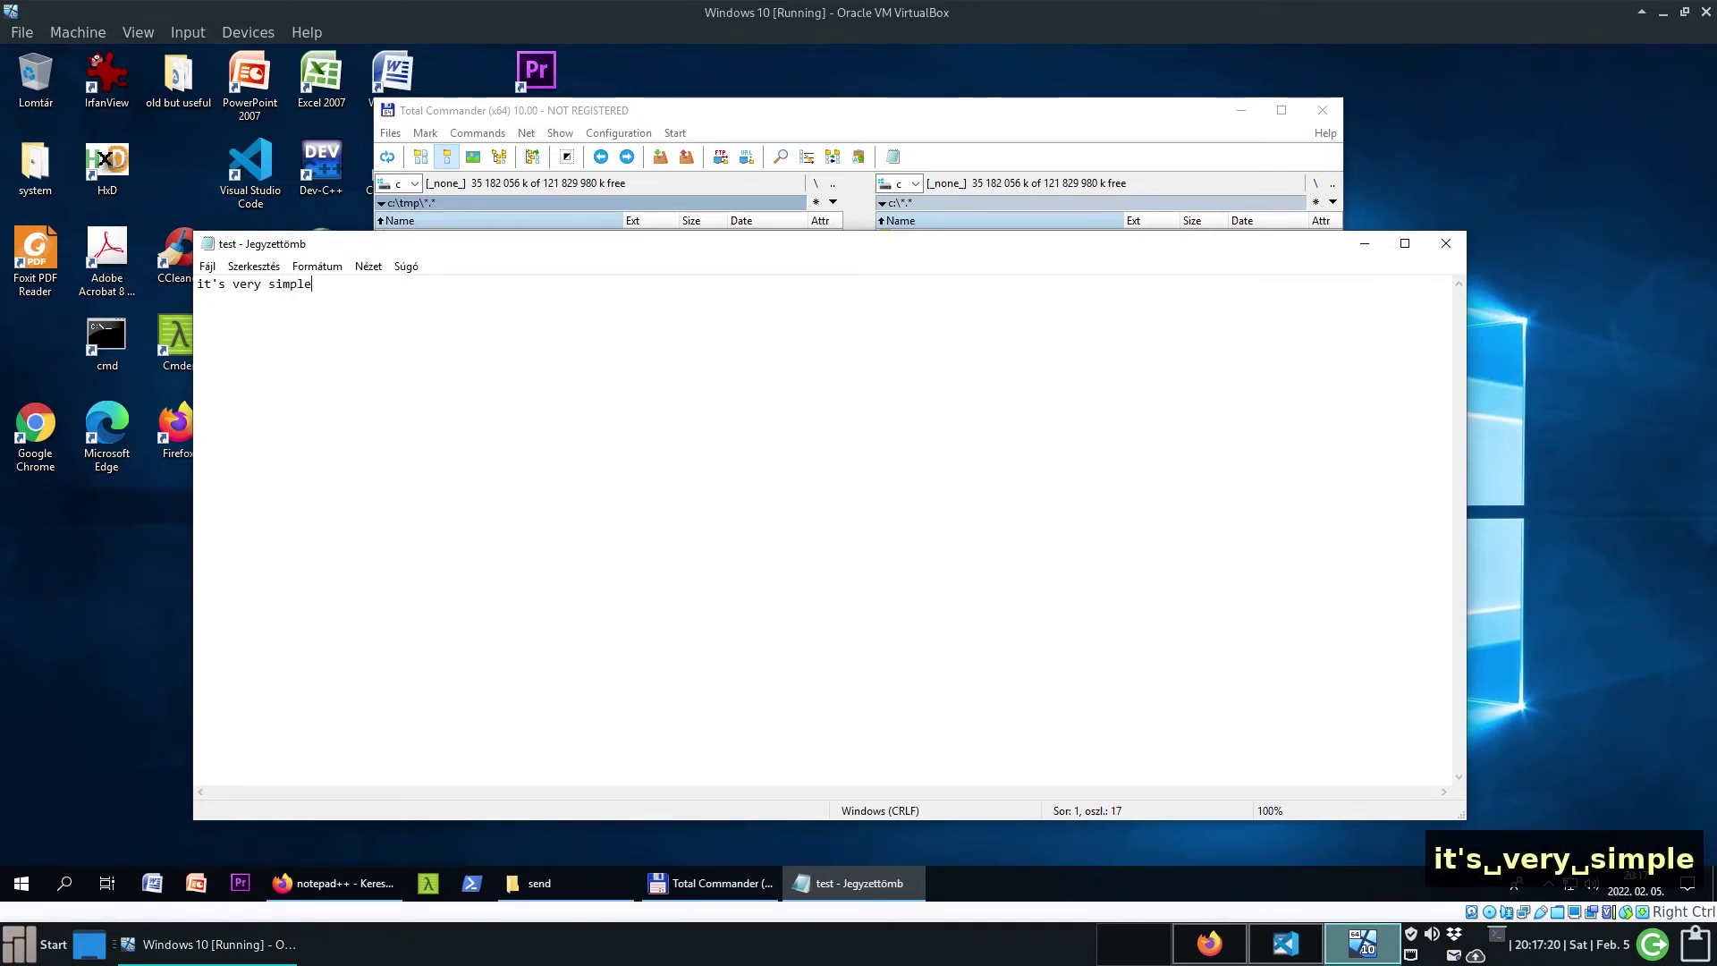
pyautogui.hotkey('ctrl', 's')
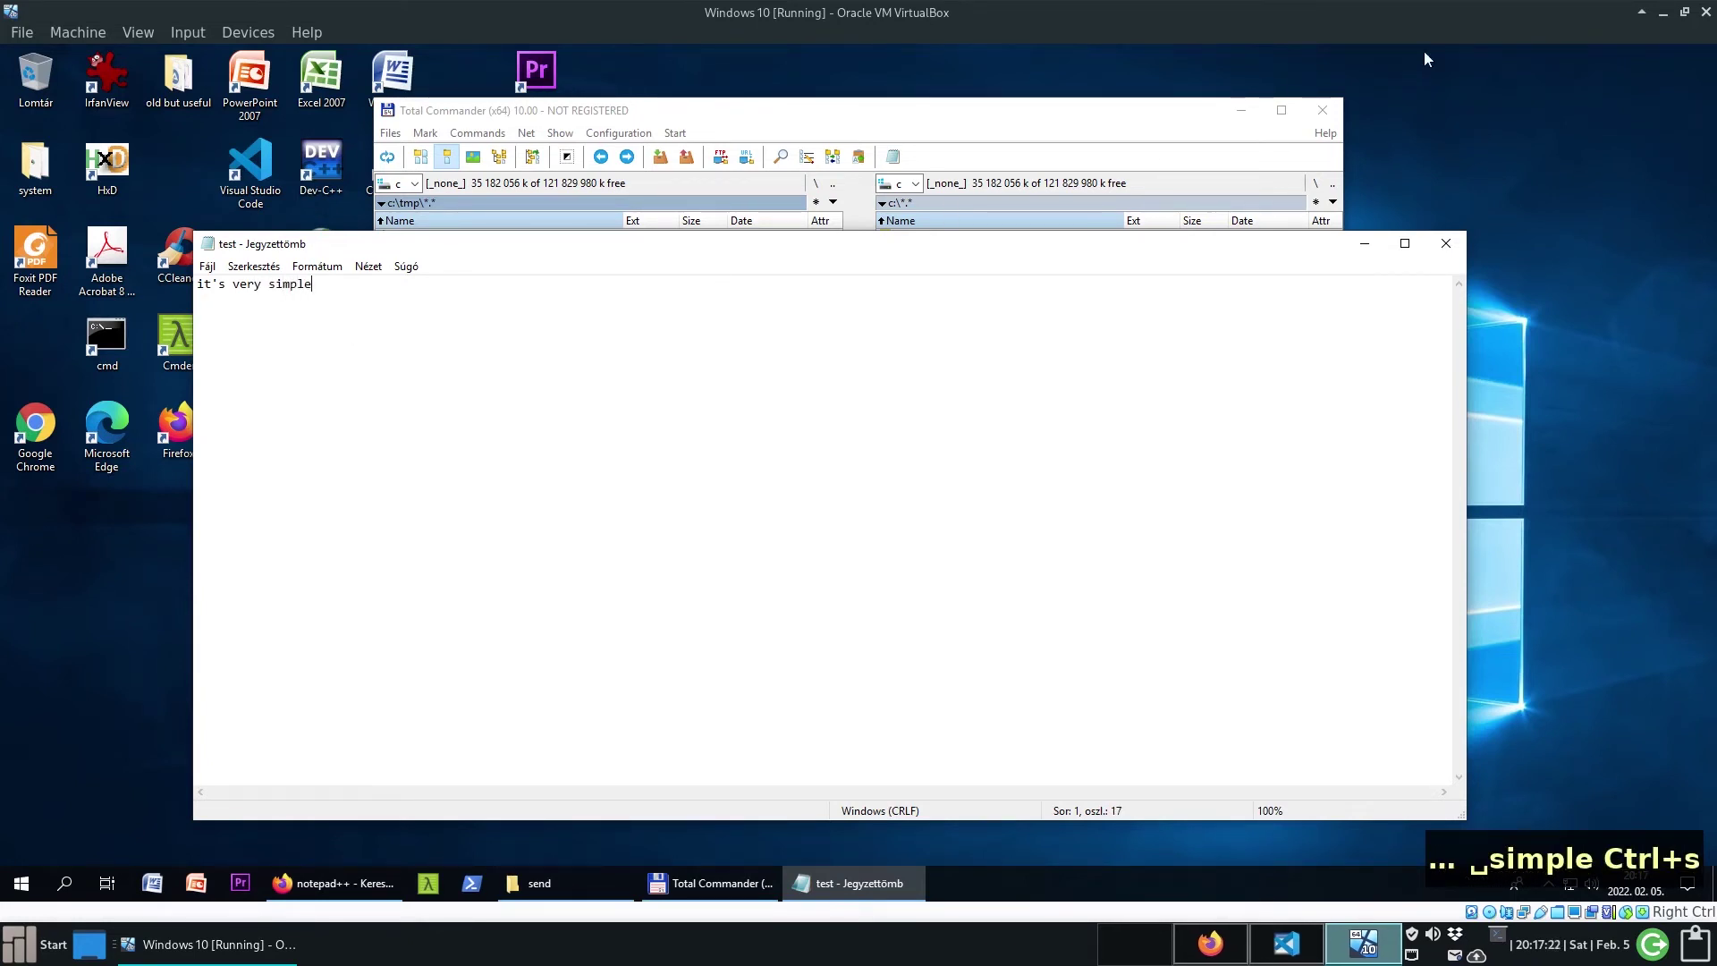
pyautogui.click(1459, 248)
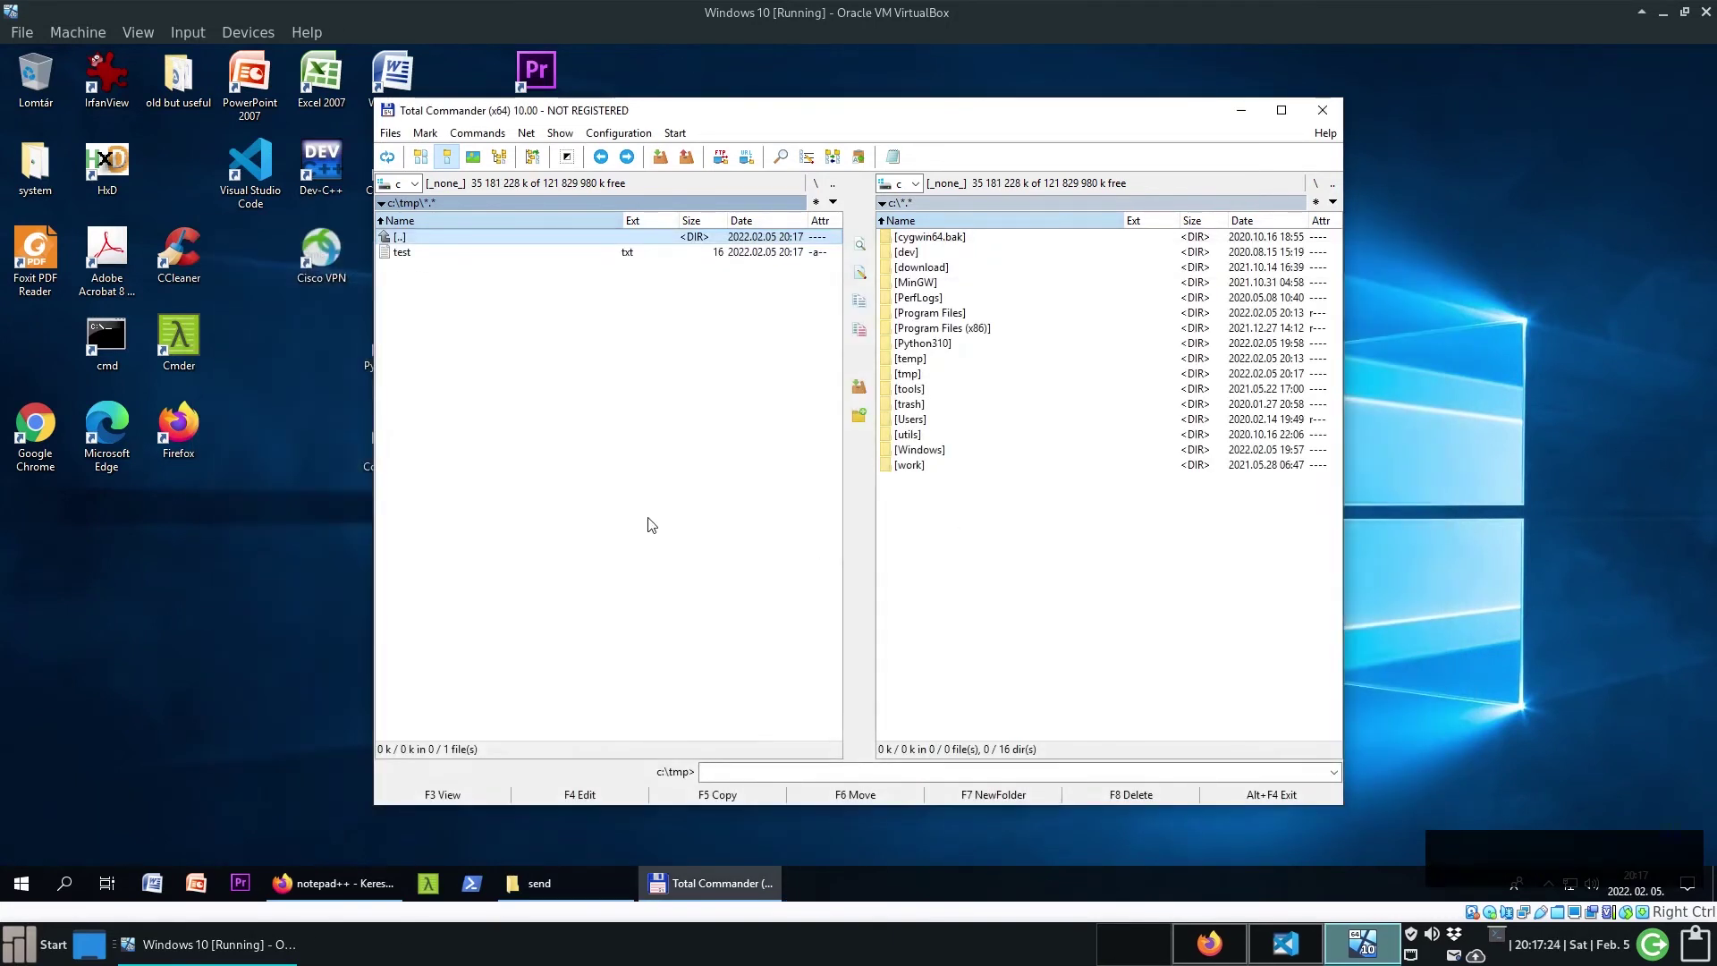
# - Check which programs open test.txt for viewing and for editing, closing each without changing the file
pyautogui.click(417, 253)
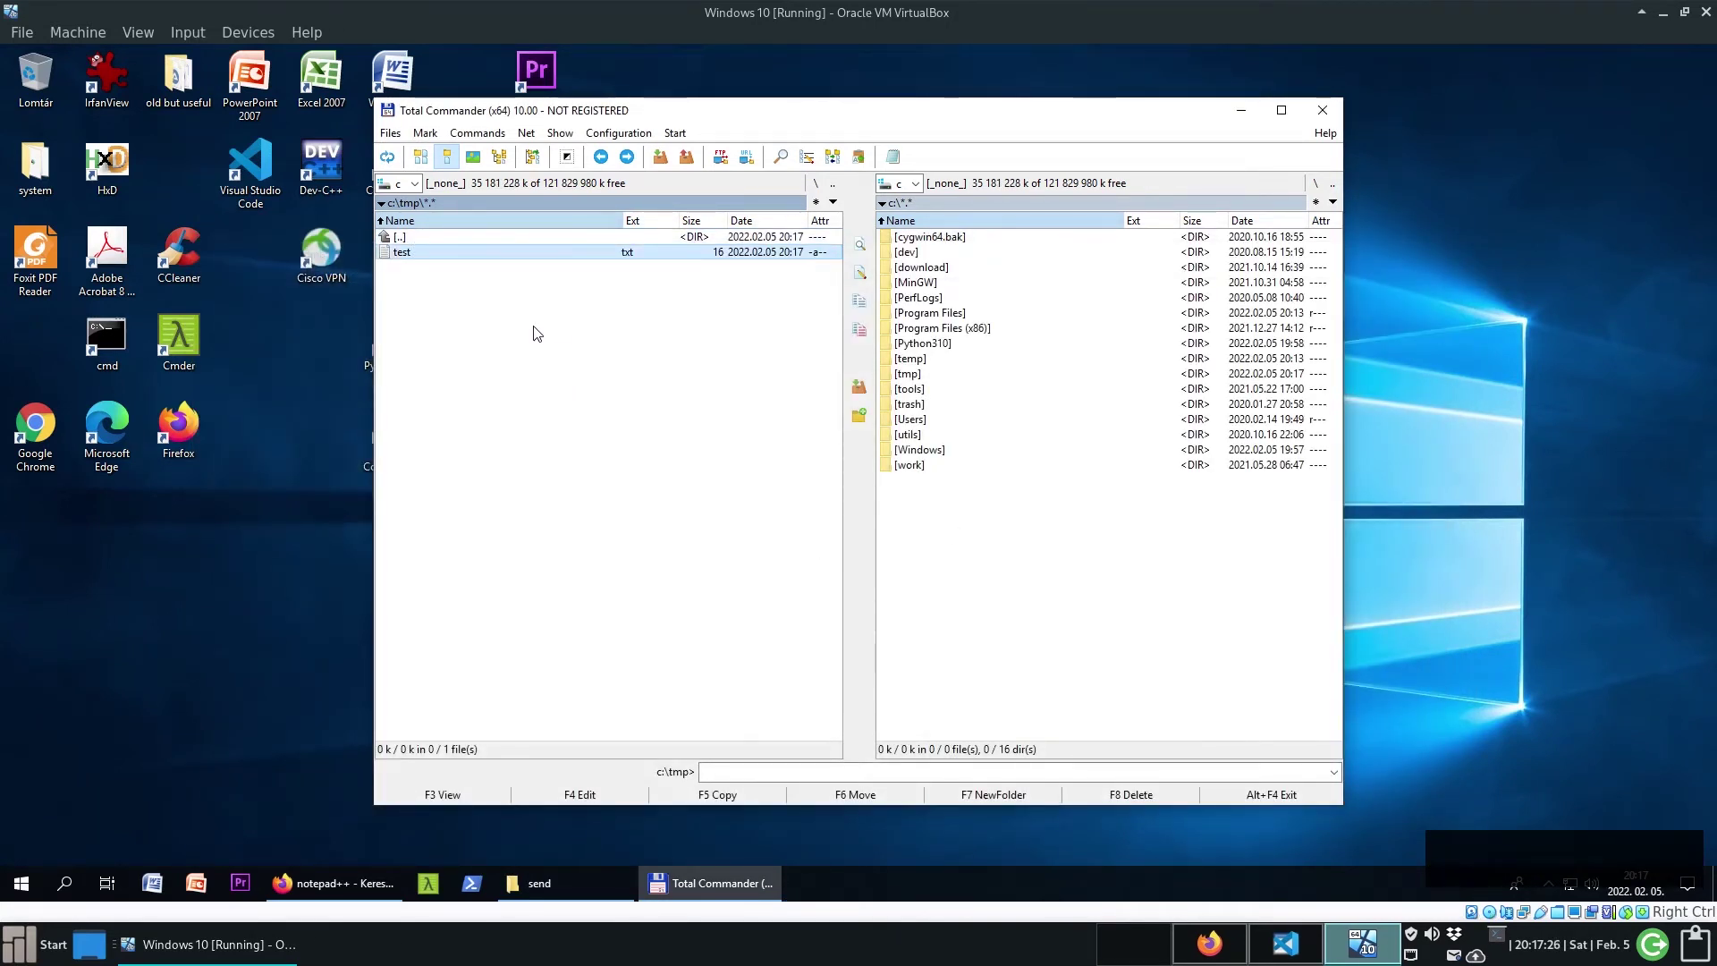
pyautogui.click(497, 238)
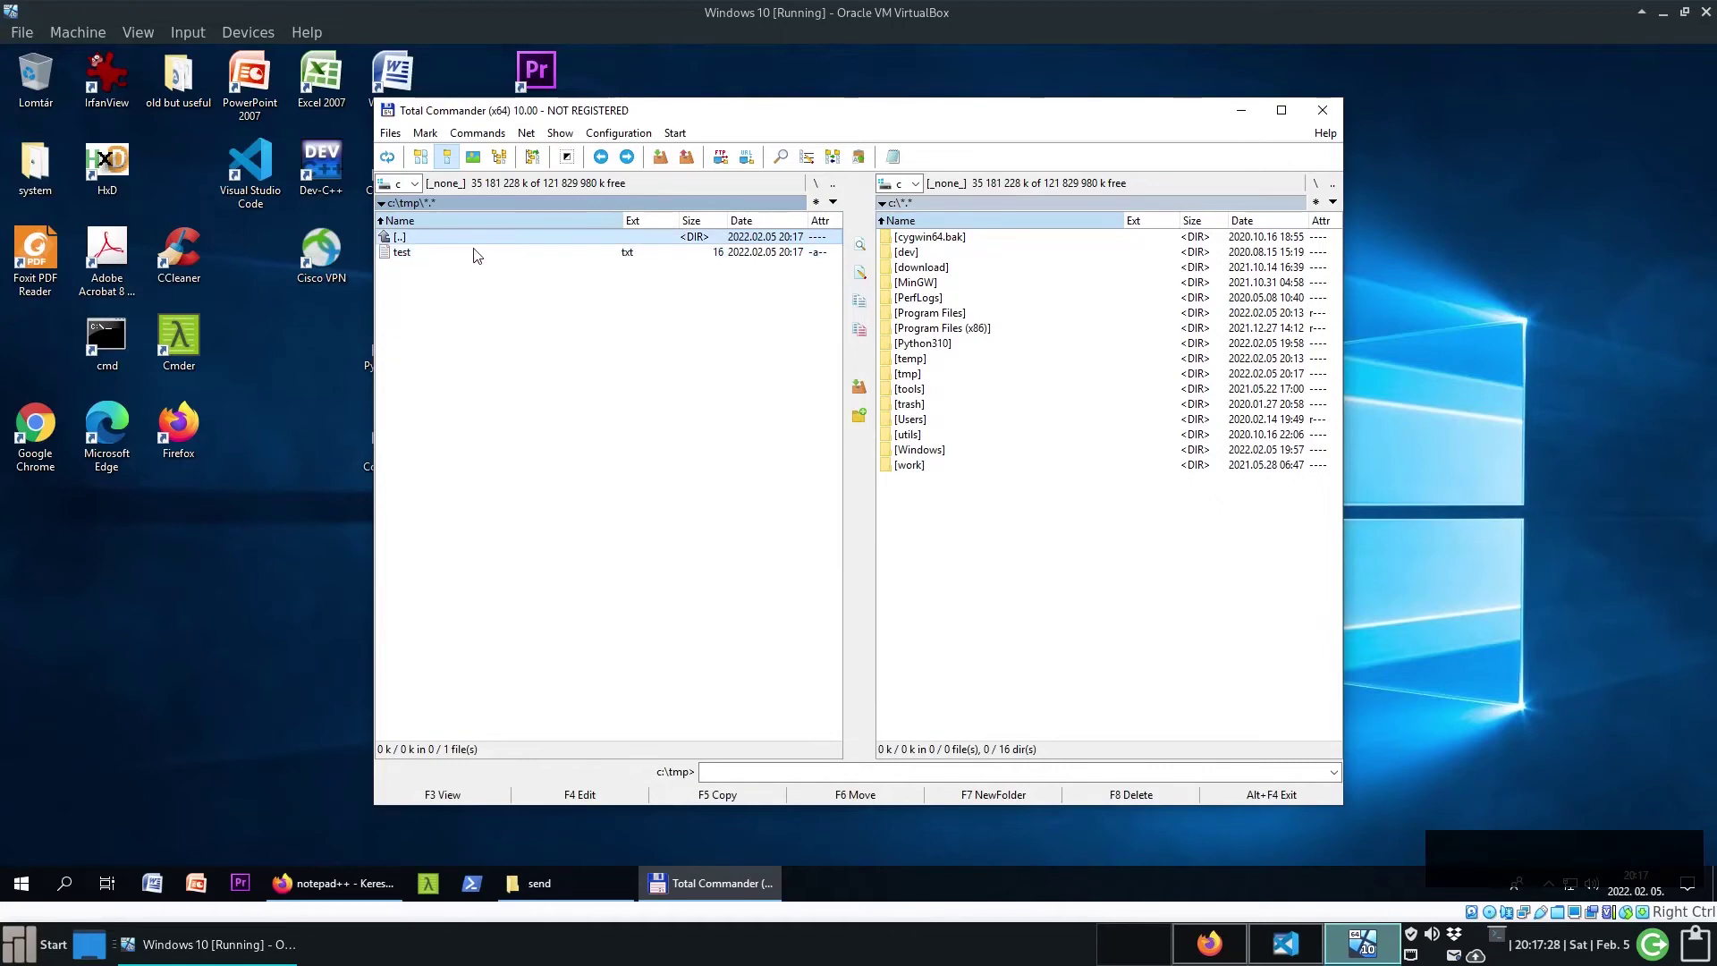
pyautogui.click(425, 255)
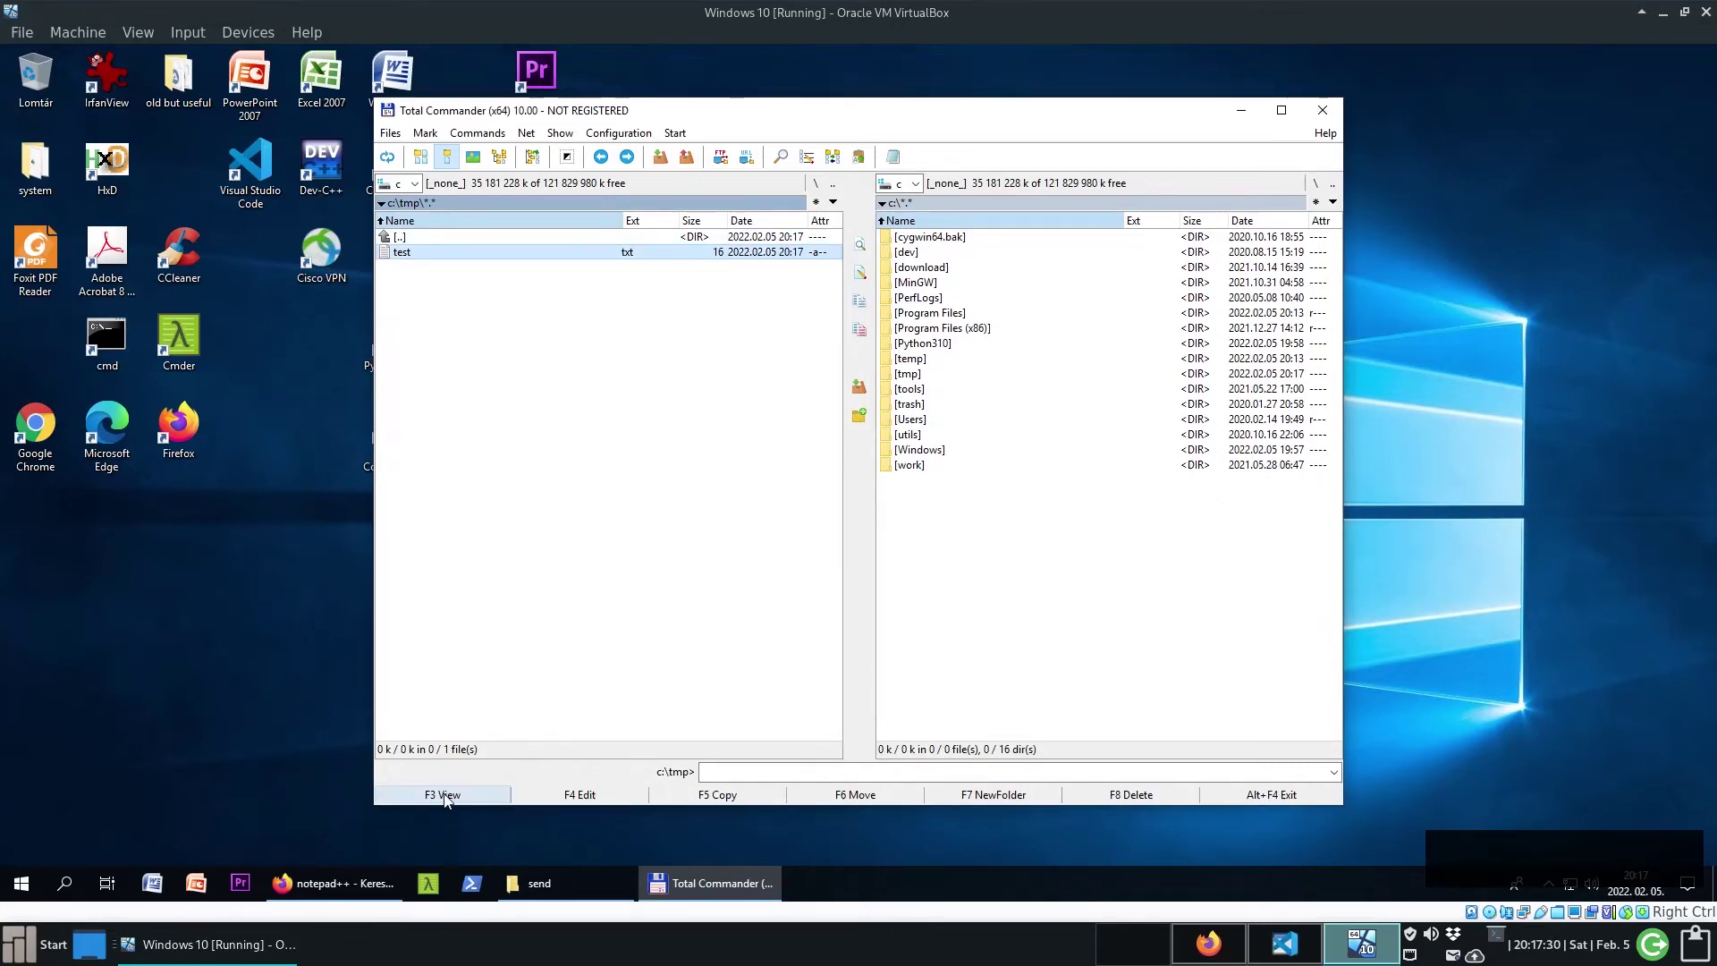
pyautogui.press('F3')
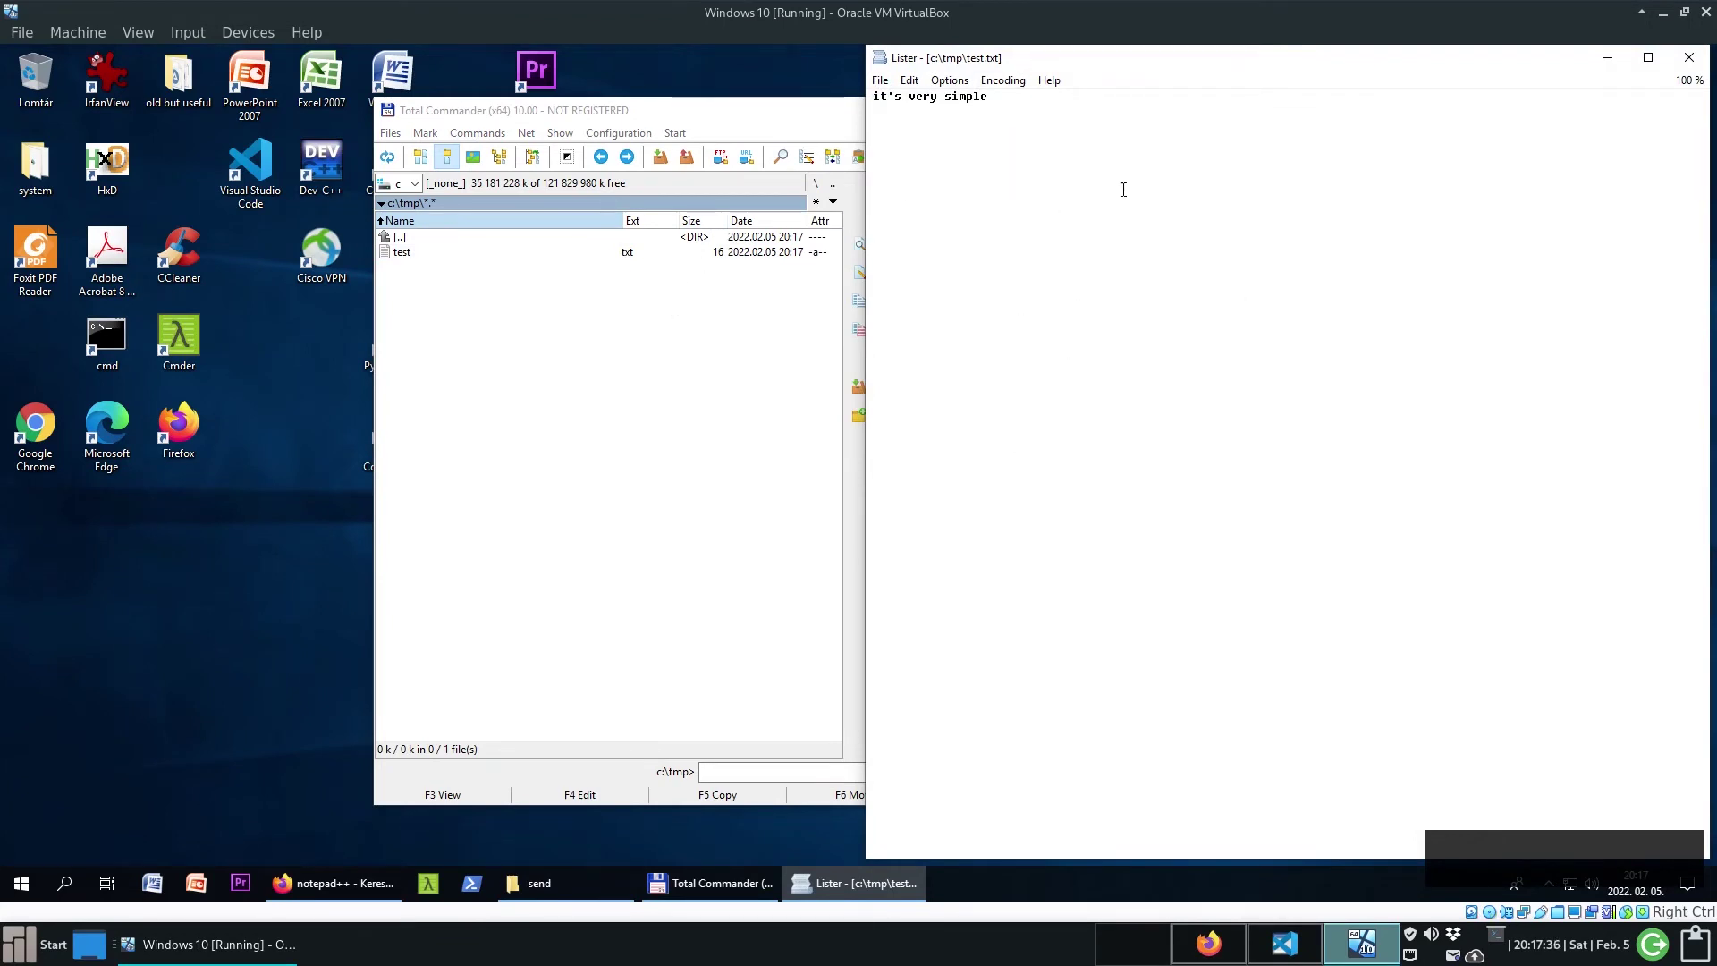
pyautogui.moveTo(1152, 64); pyautogui.dragTo(1056, 76)
pyautogui.press('Escape')
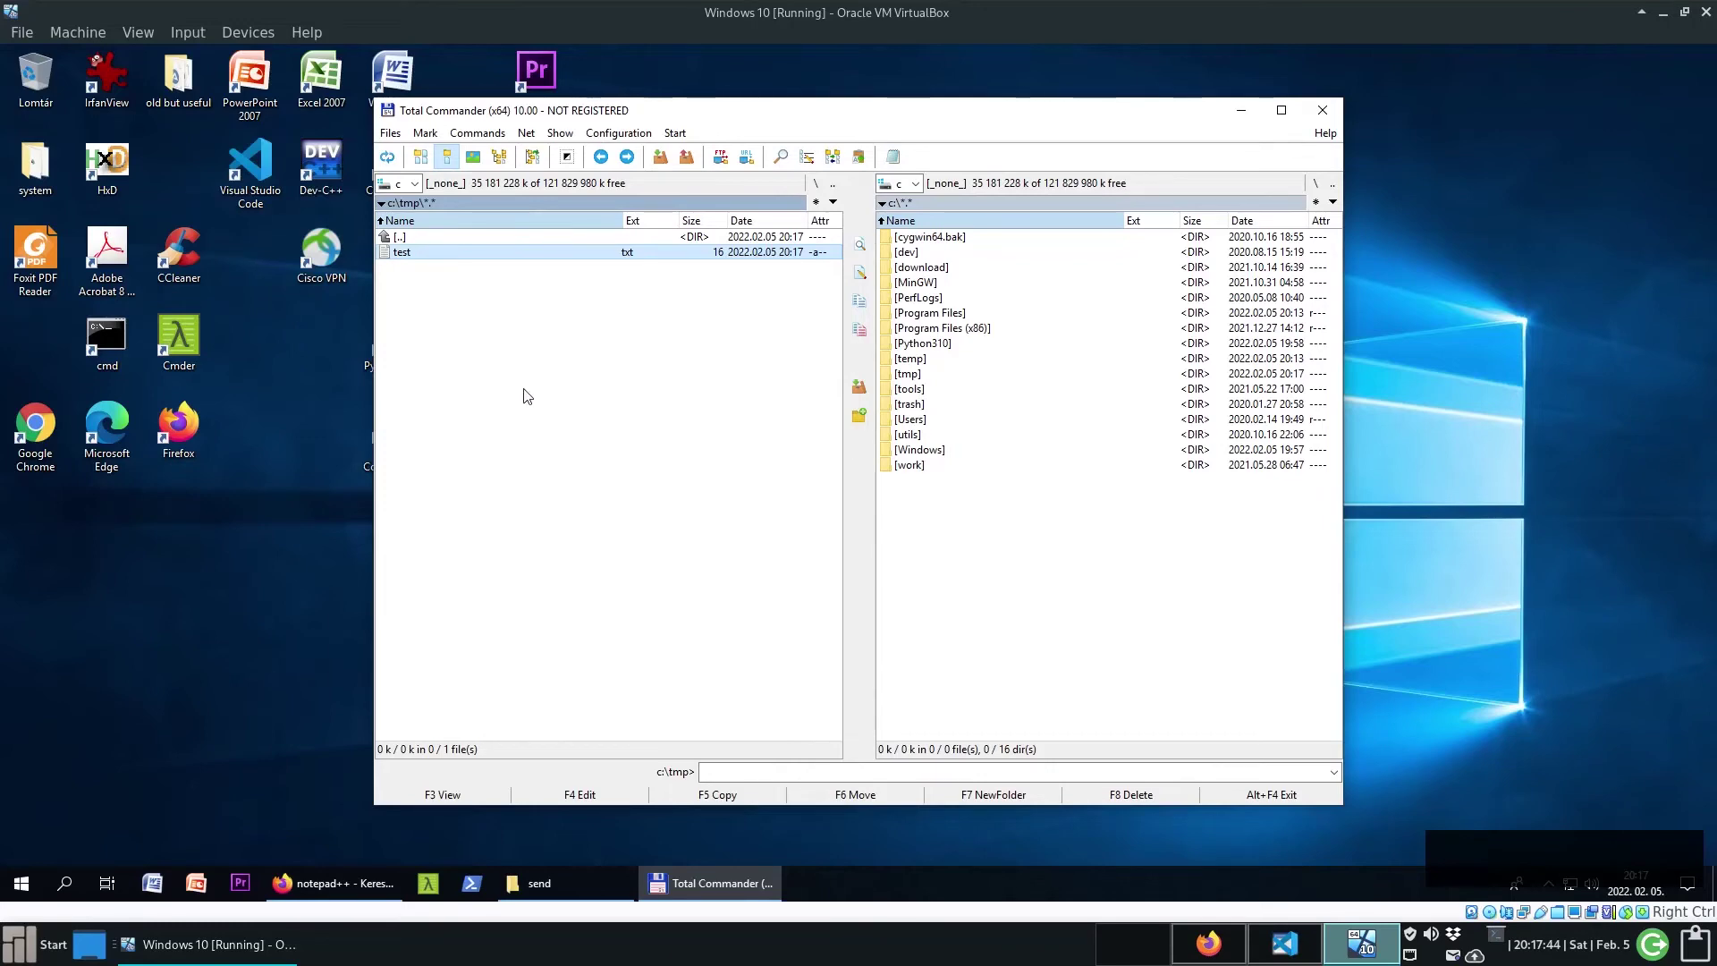
pyautogui.press('F4')
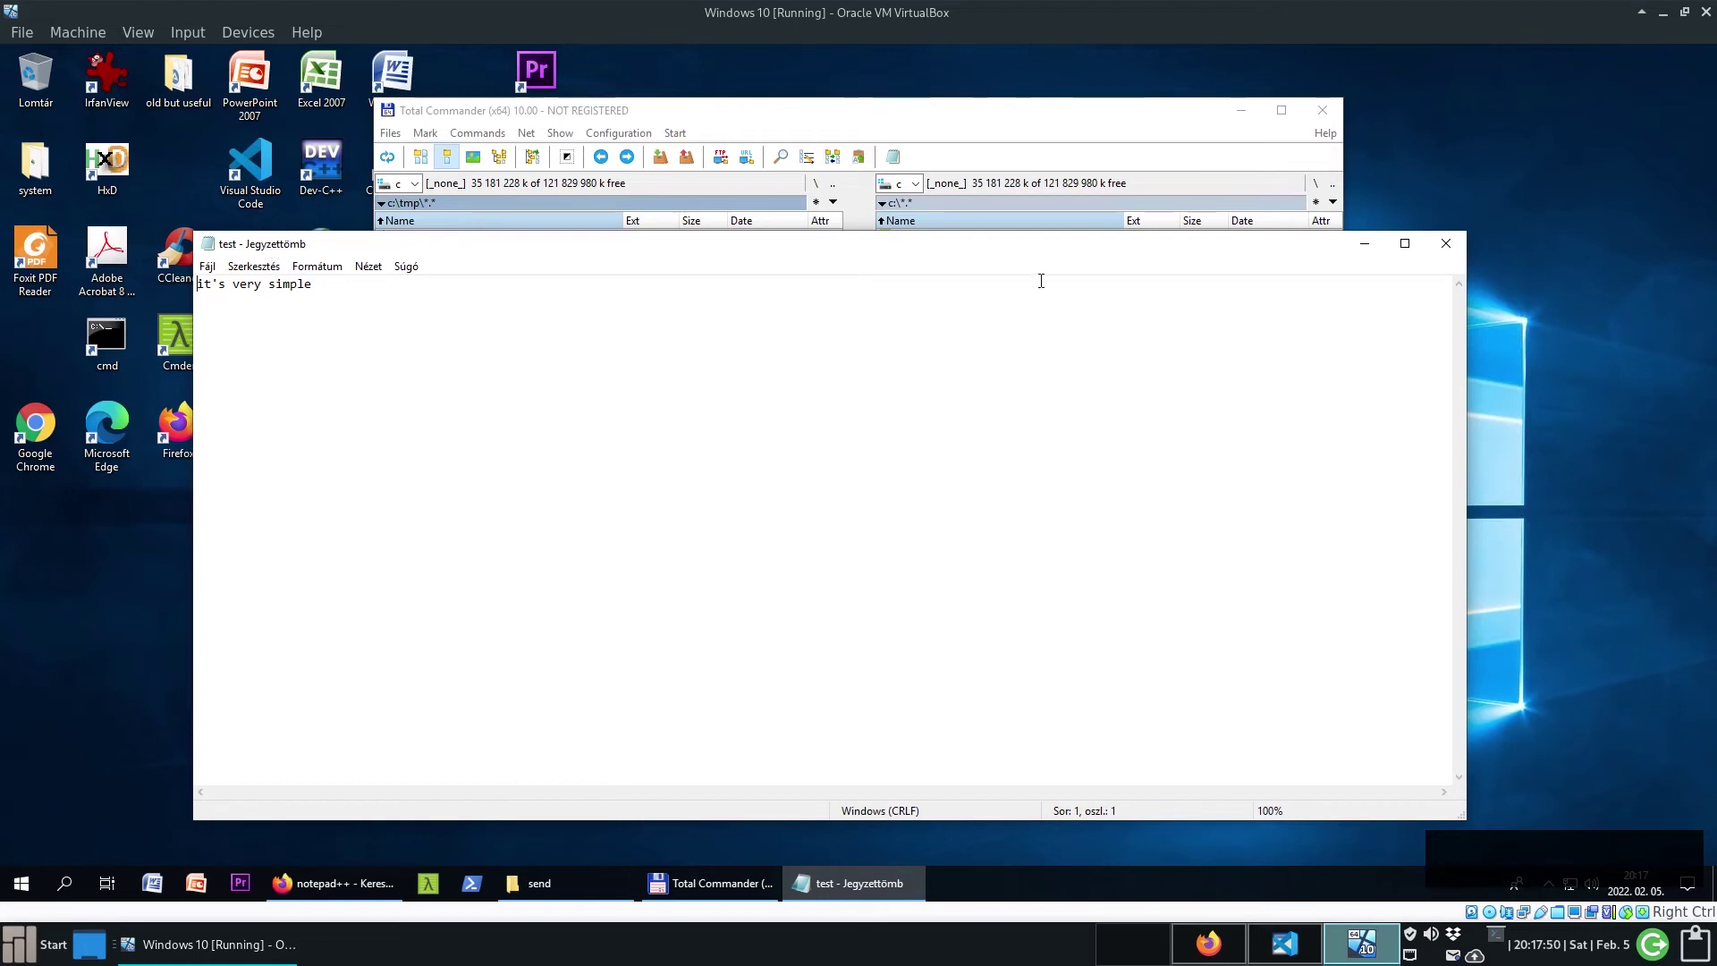
pyautogui.click(1443, 250)
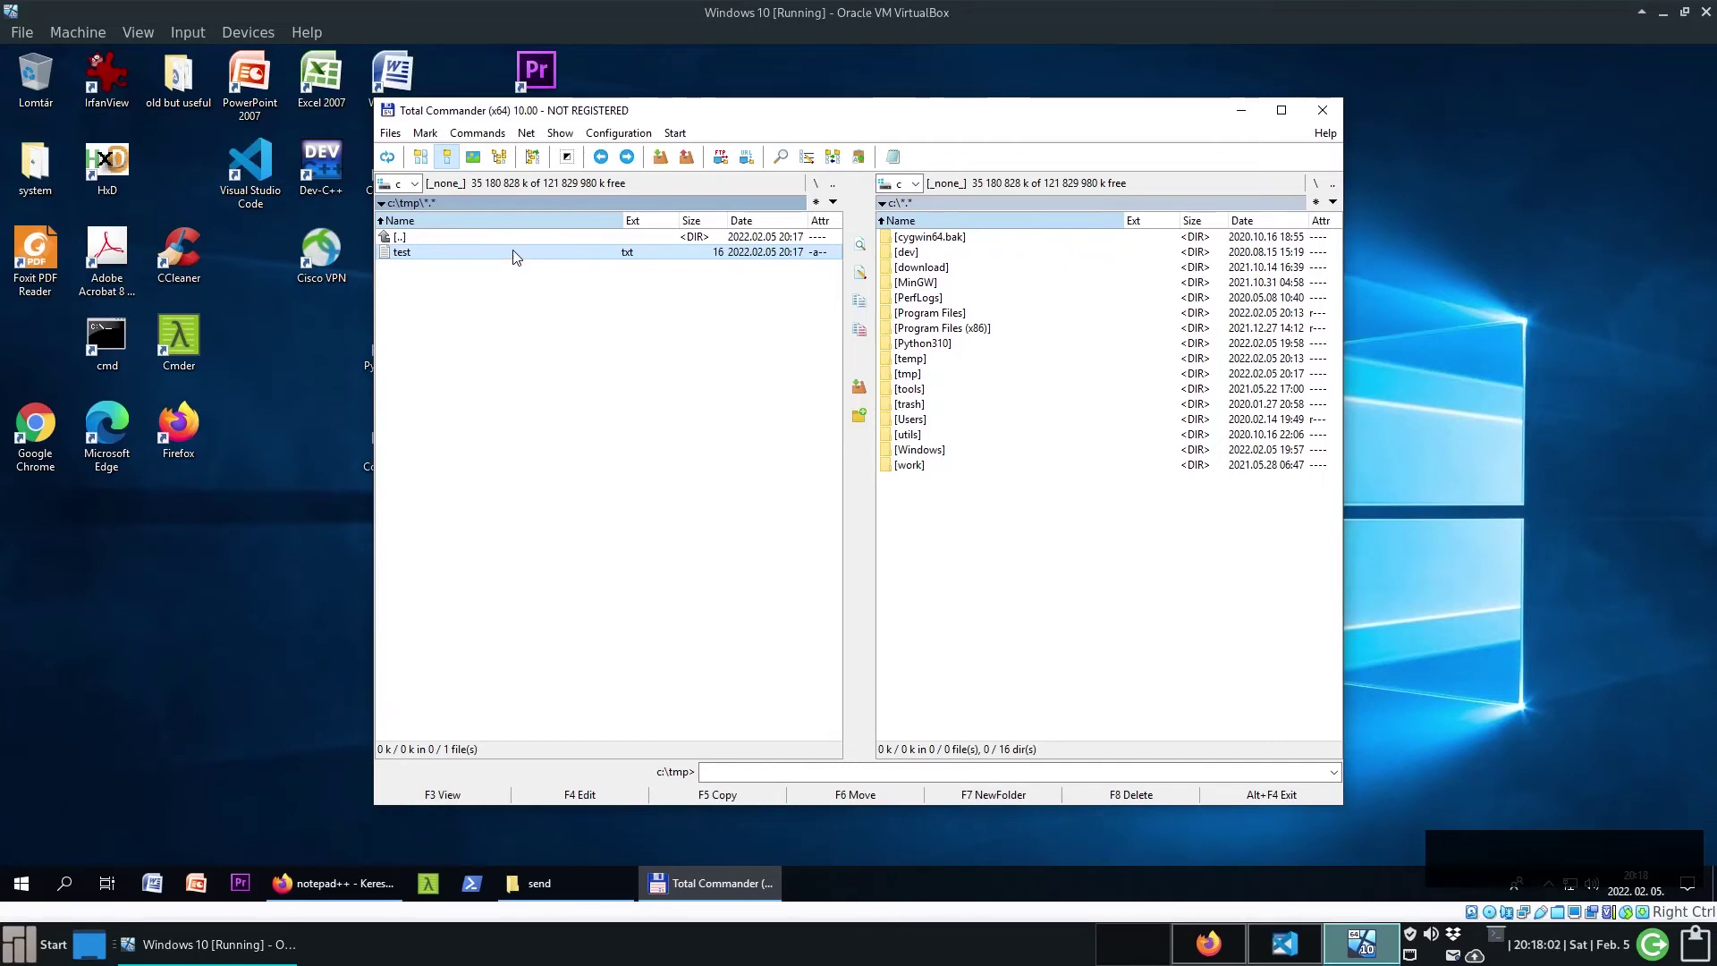
# - Switch the F3 viewer to External Viewer in Total Commander's Edit/View configuration
pyautogui.click(635, 136)
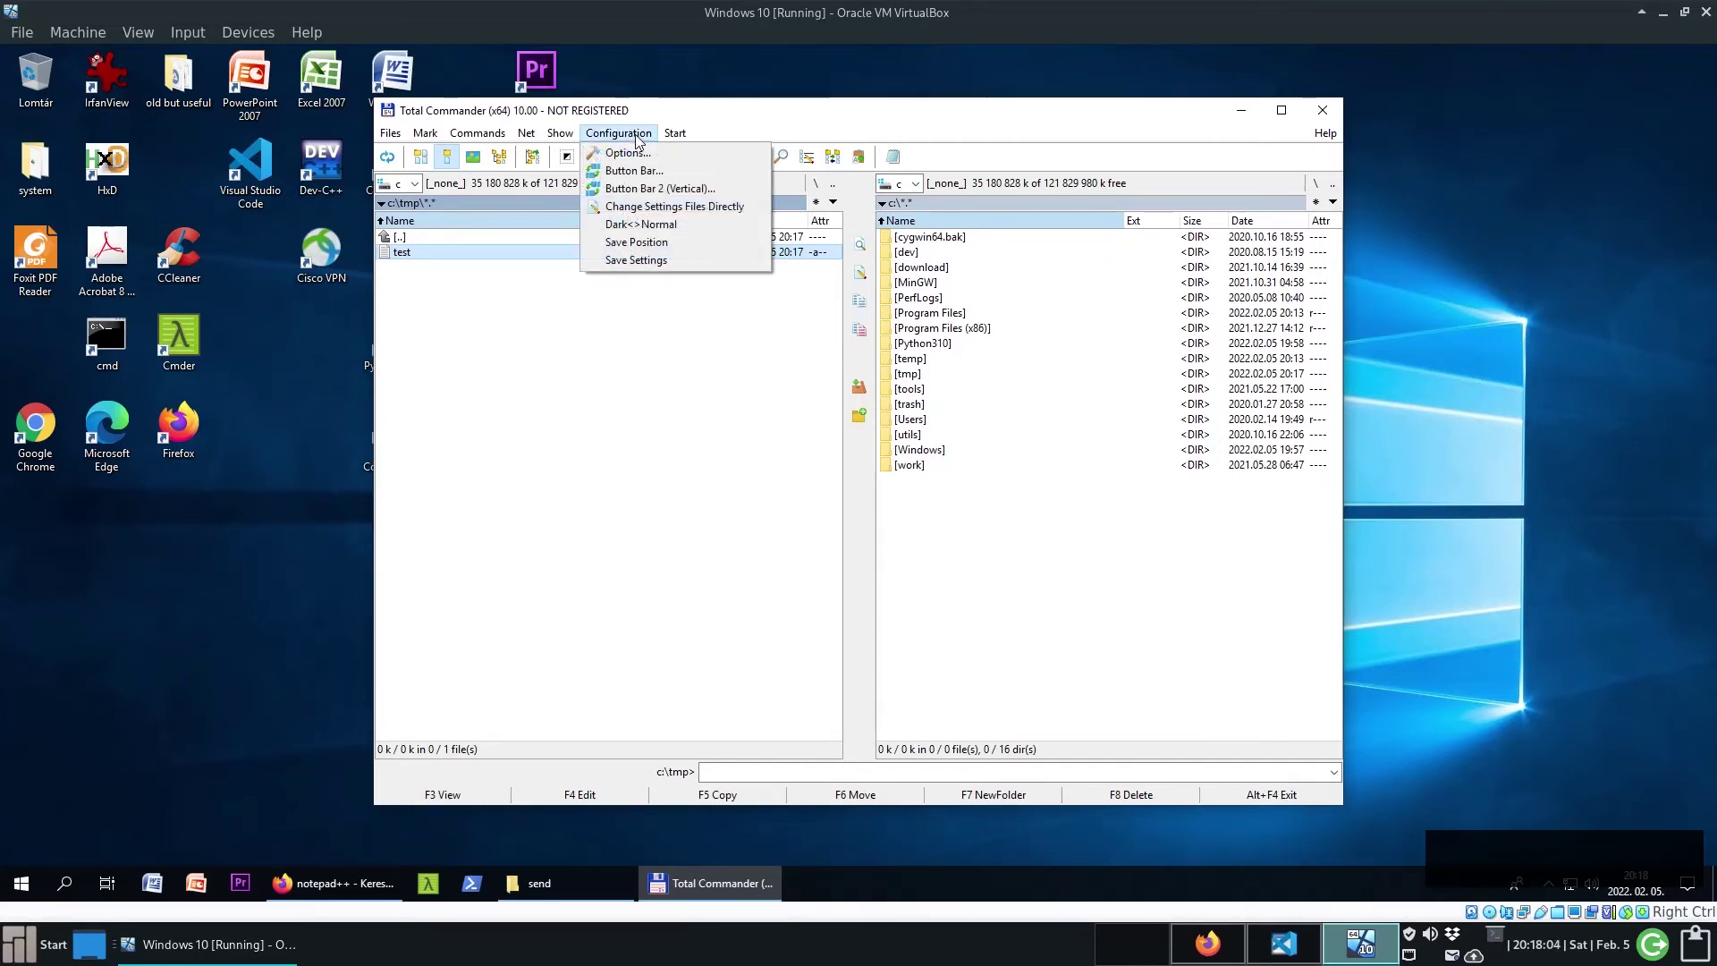
pyautogui.click(642, 158)
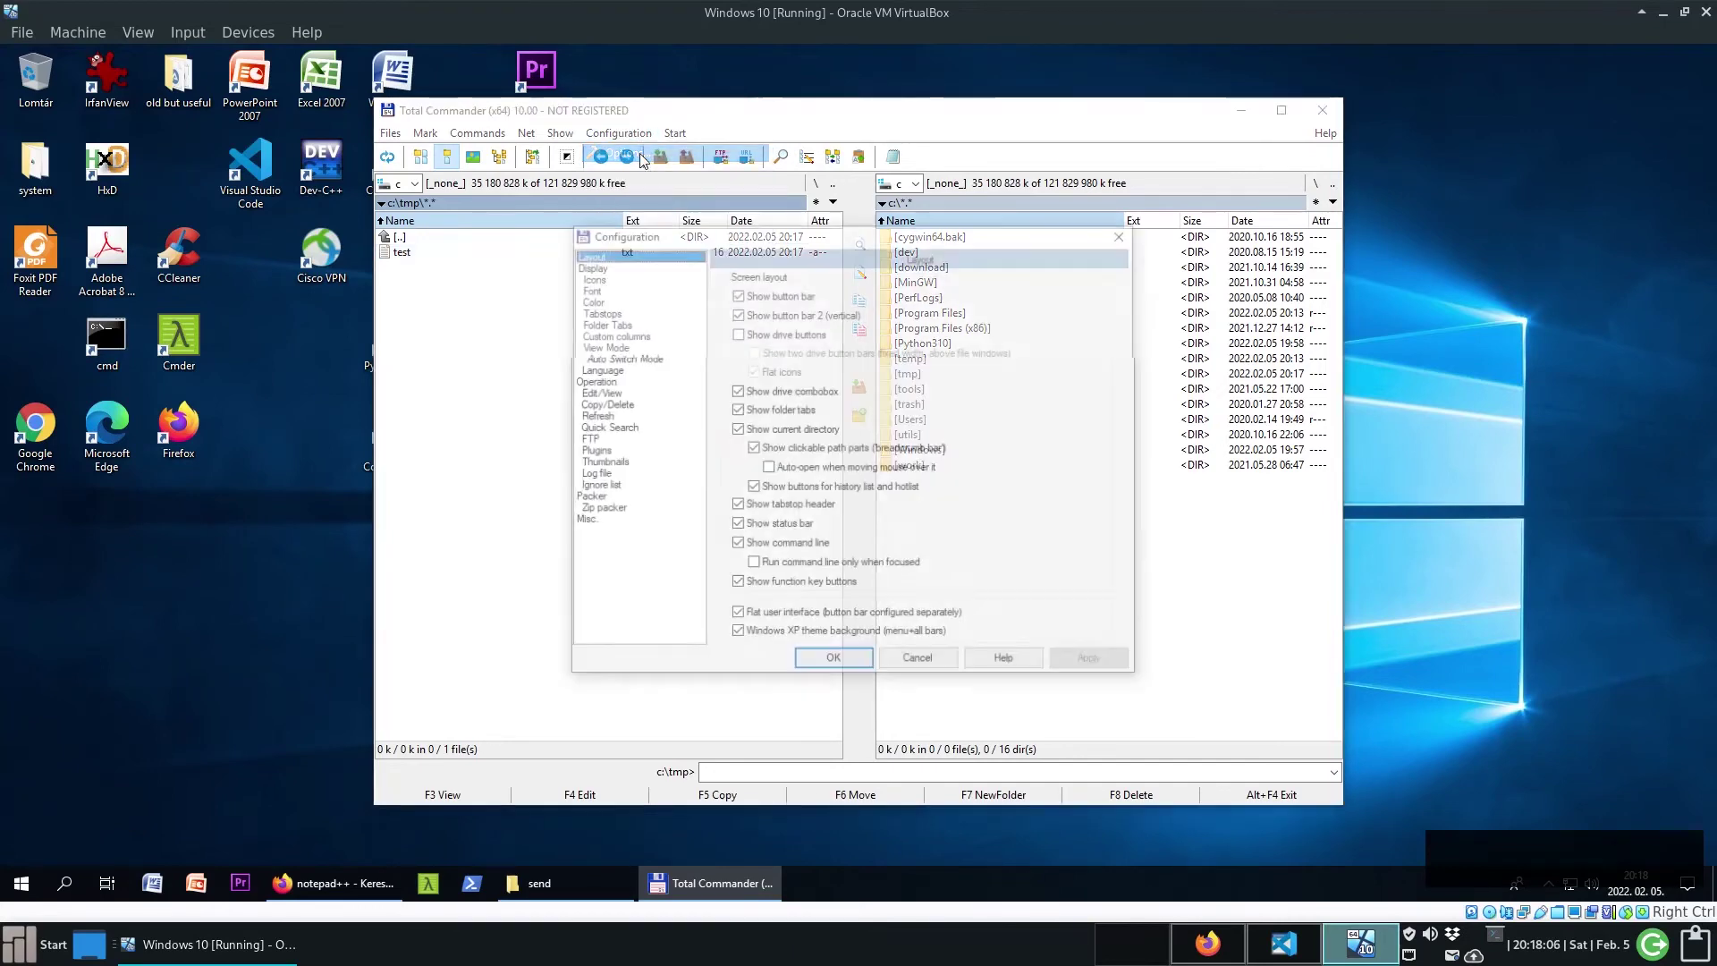
pyautogui.click(615, 394)
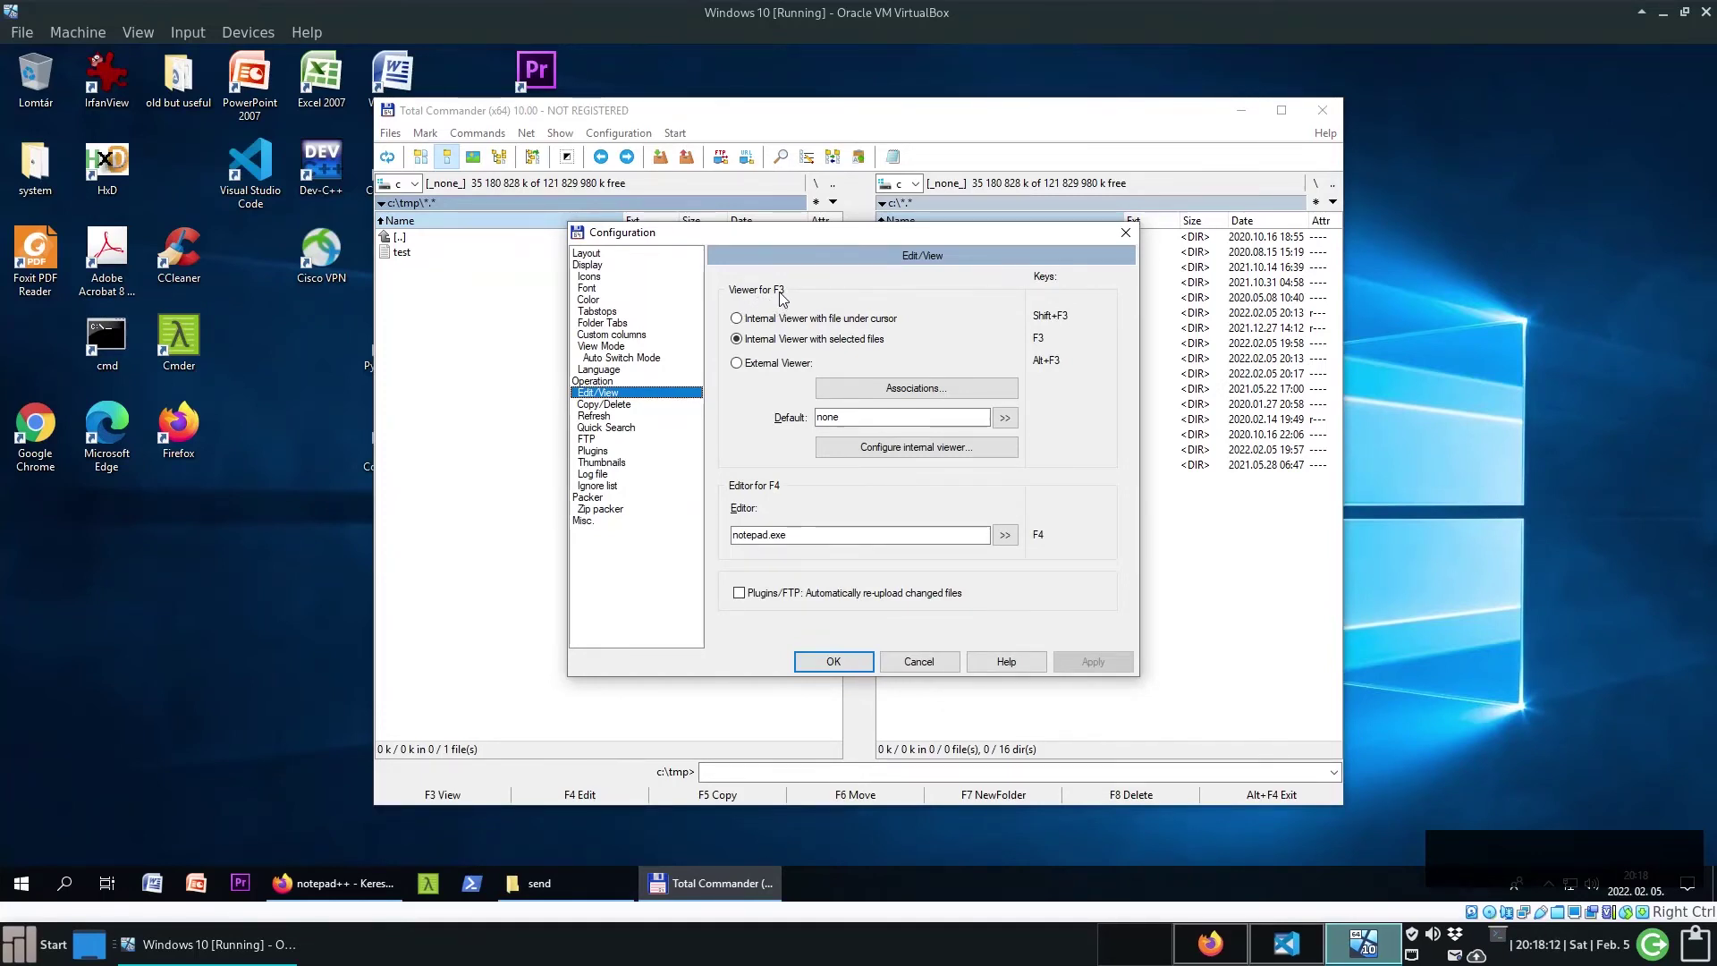
pyautogui.click(735, 364)
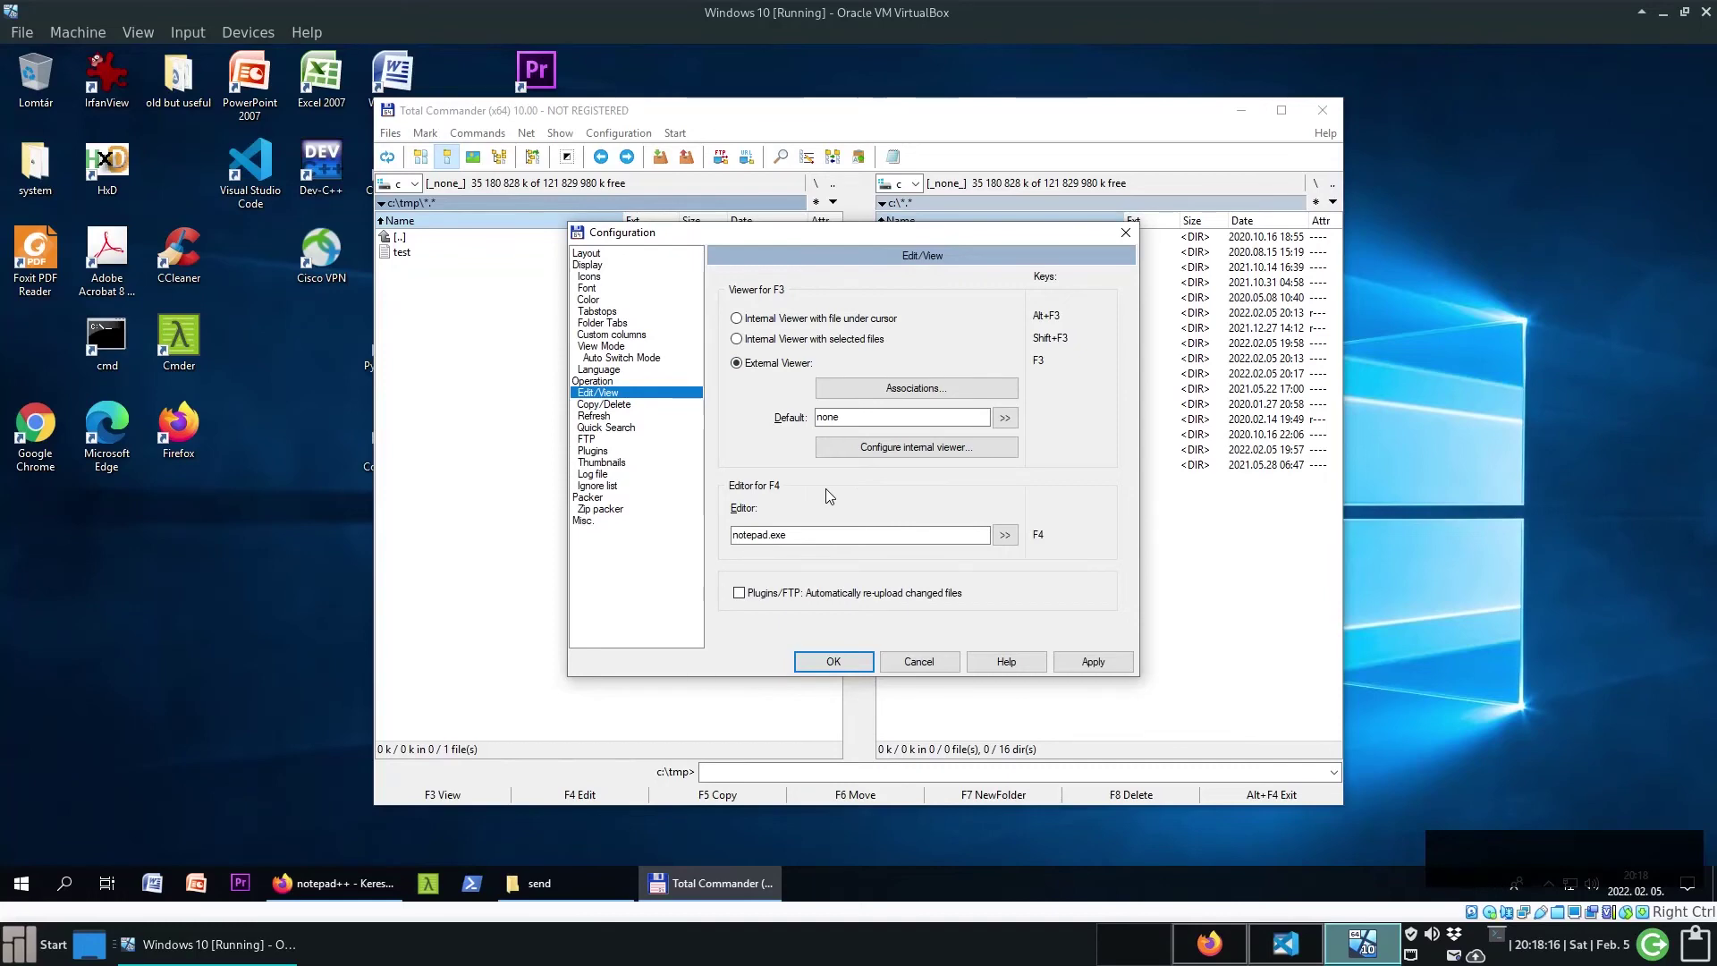
# - Set the default external viewer to the notepad++ application in C:\Program Files\Notepad++
pyautogui.click(1005, 418)
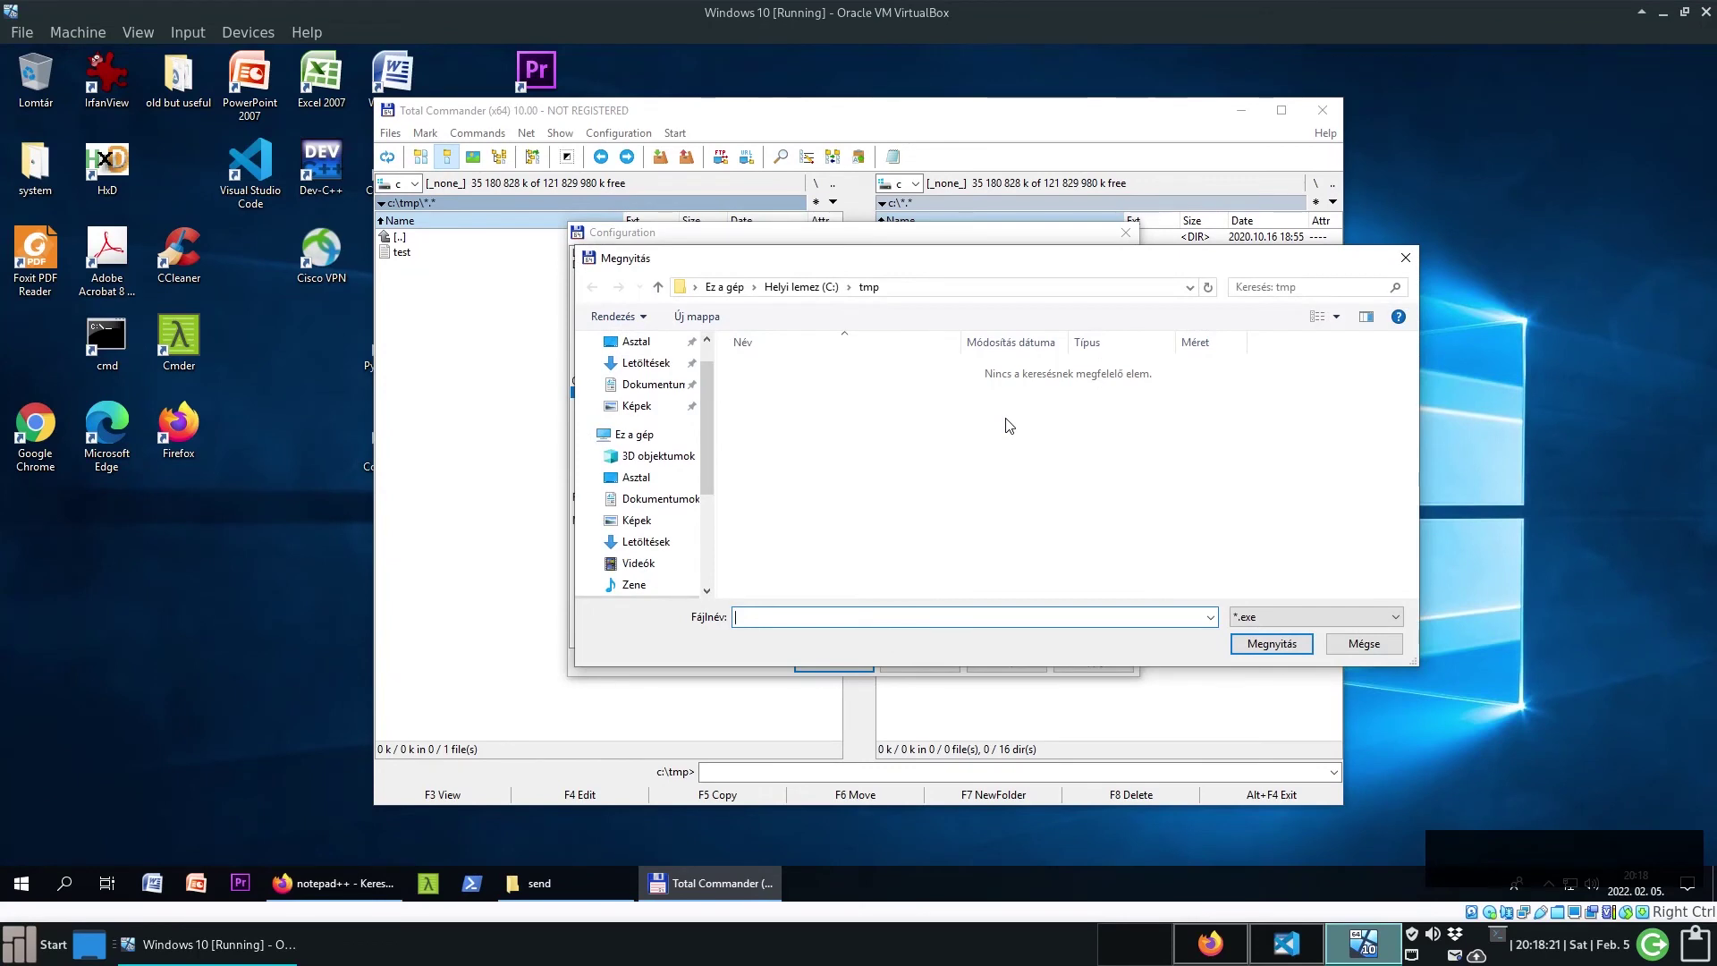
pyautogui.click(800, 288)
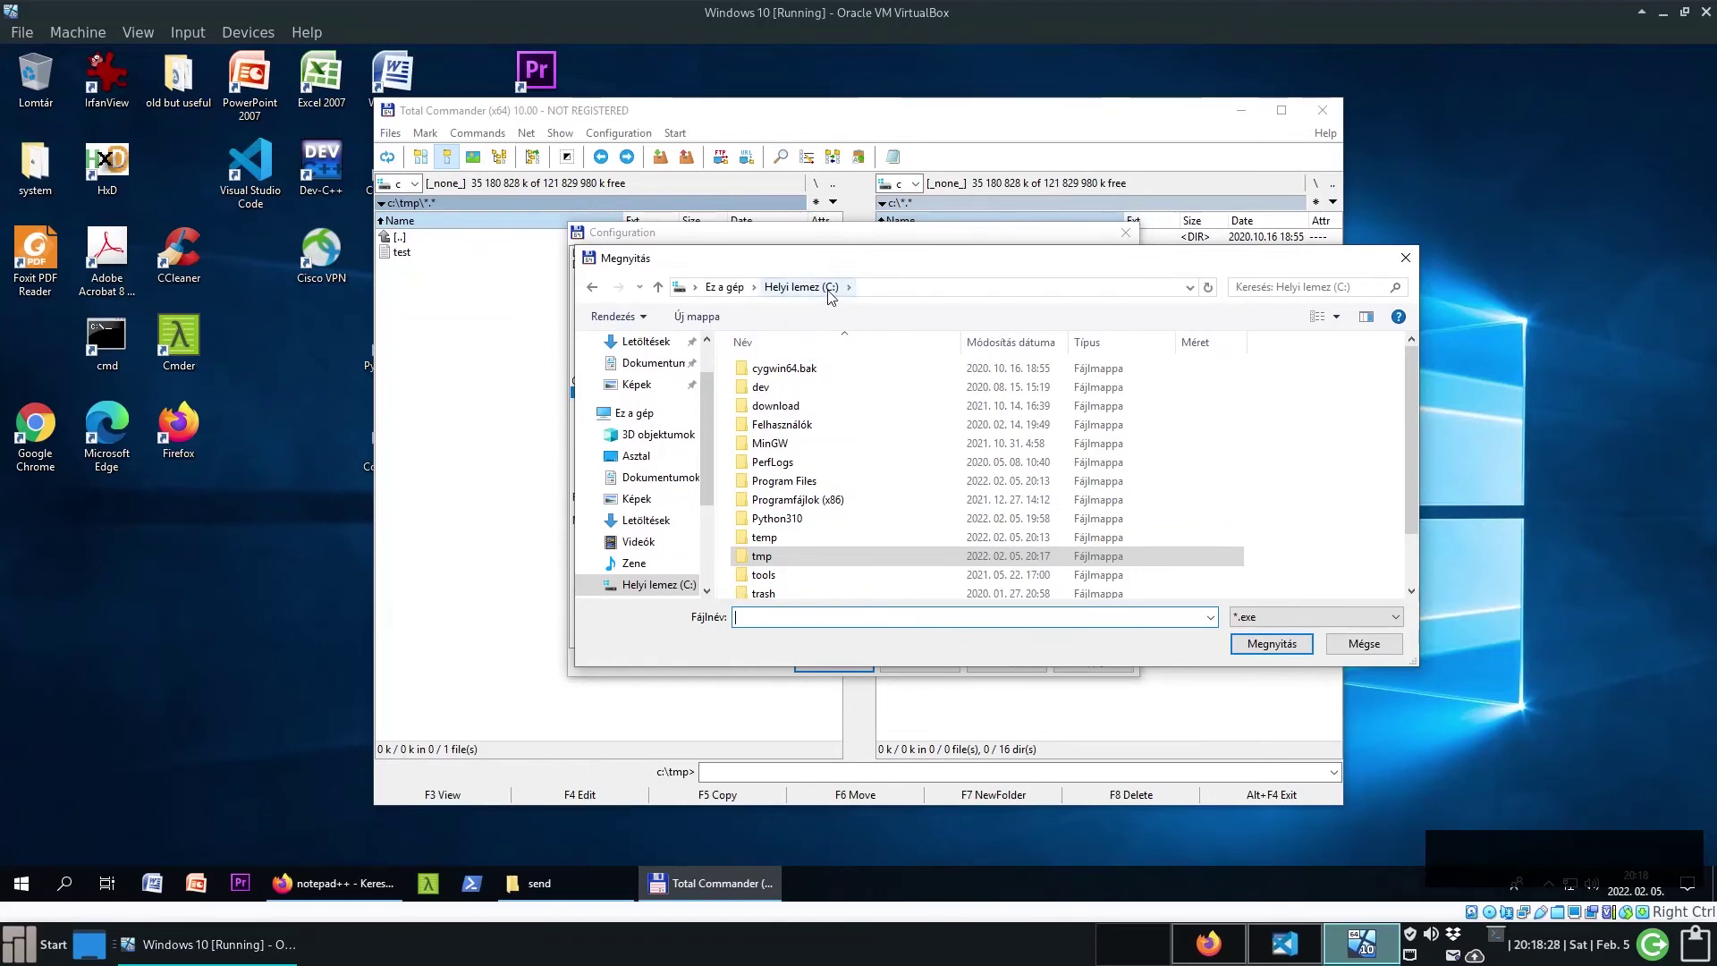
pyautogui.doubleClick(808, 484)
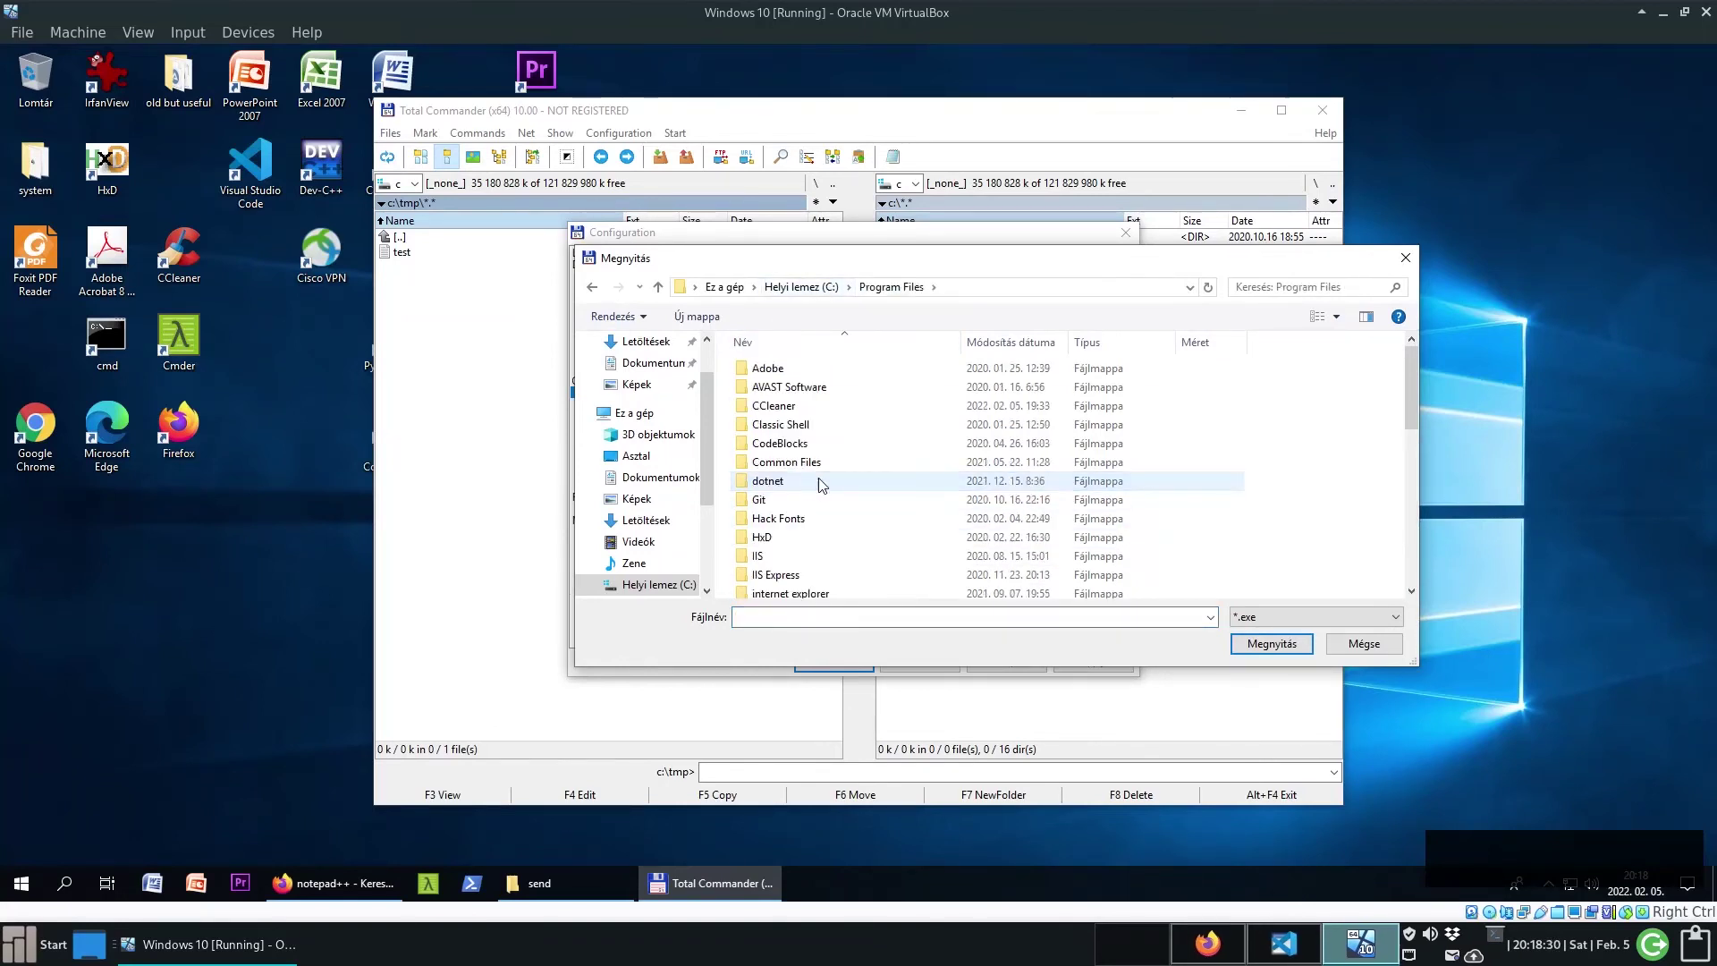
pyautogui.scroll(-5, 874, 468)
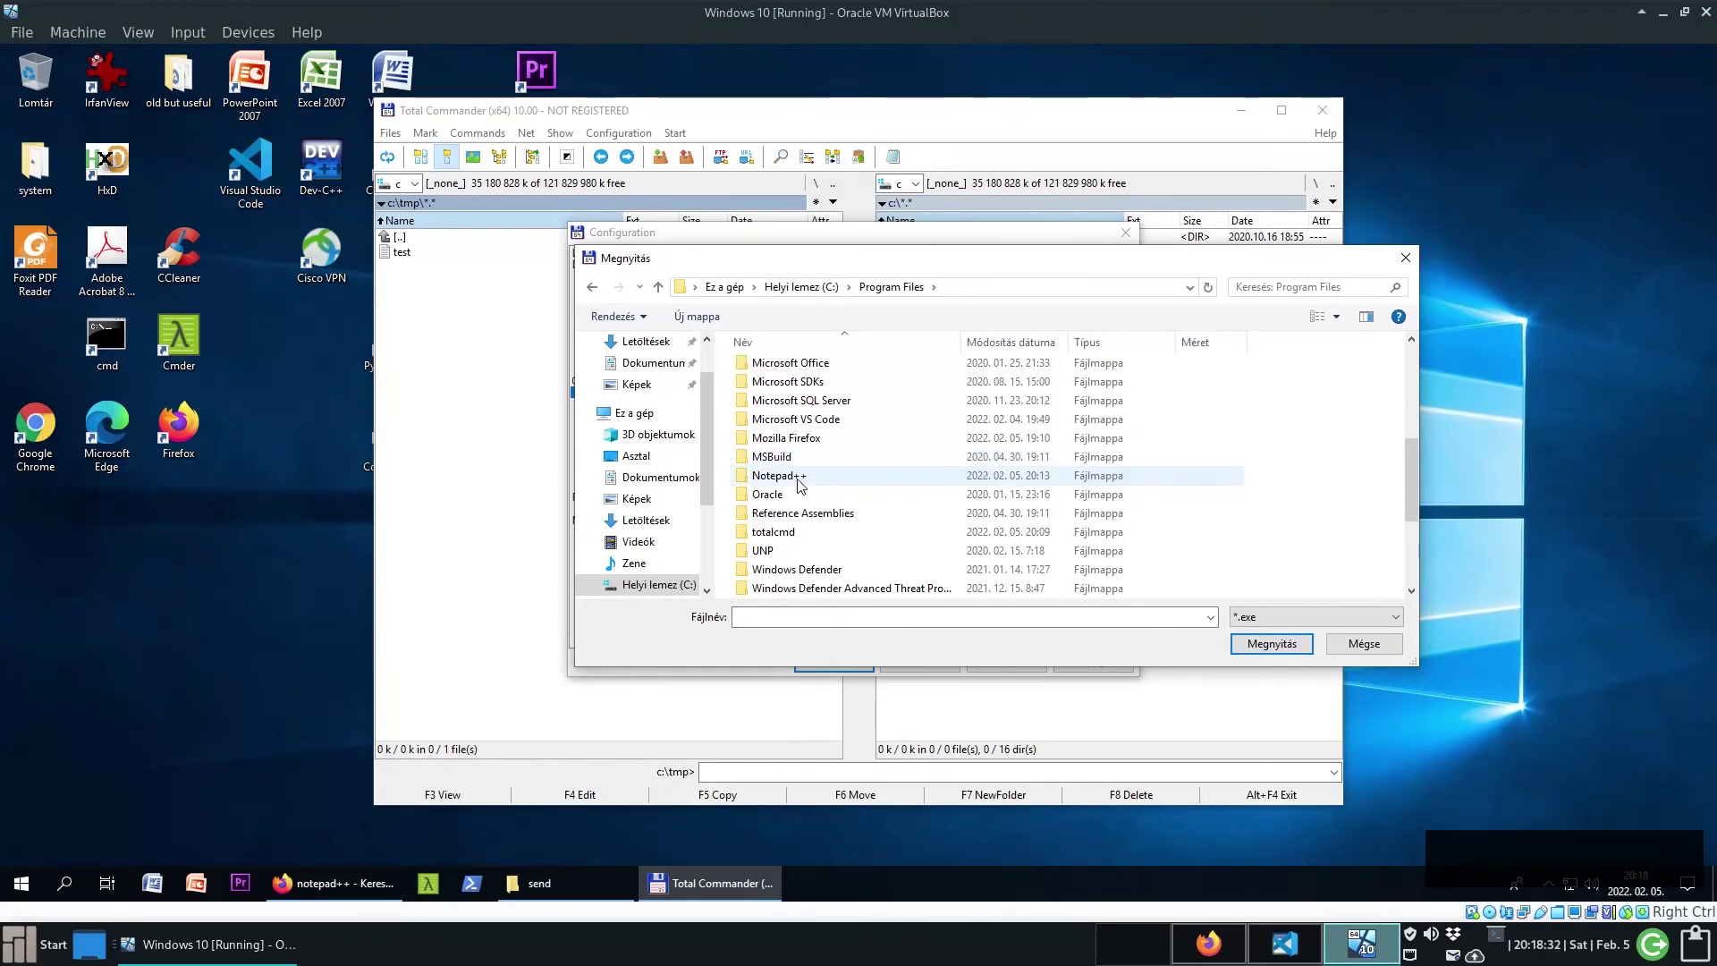
pyautogui.doubleClick(798, 482)
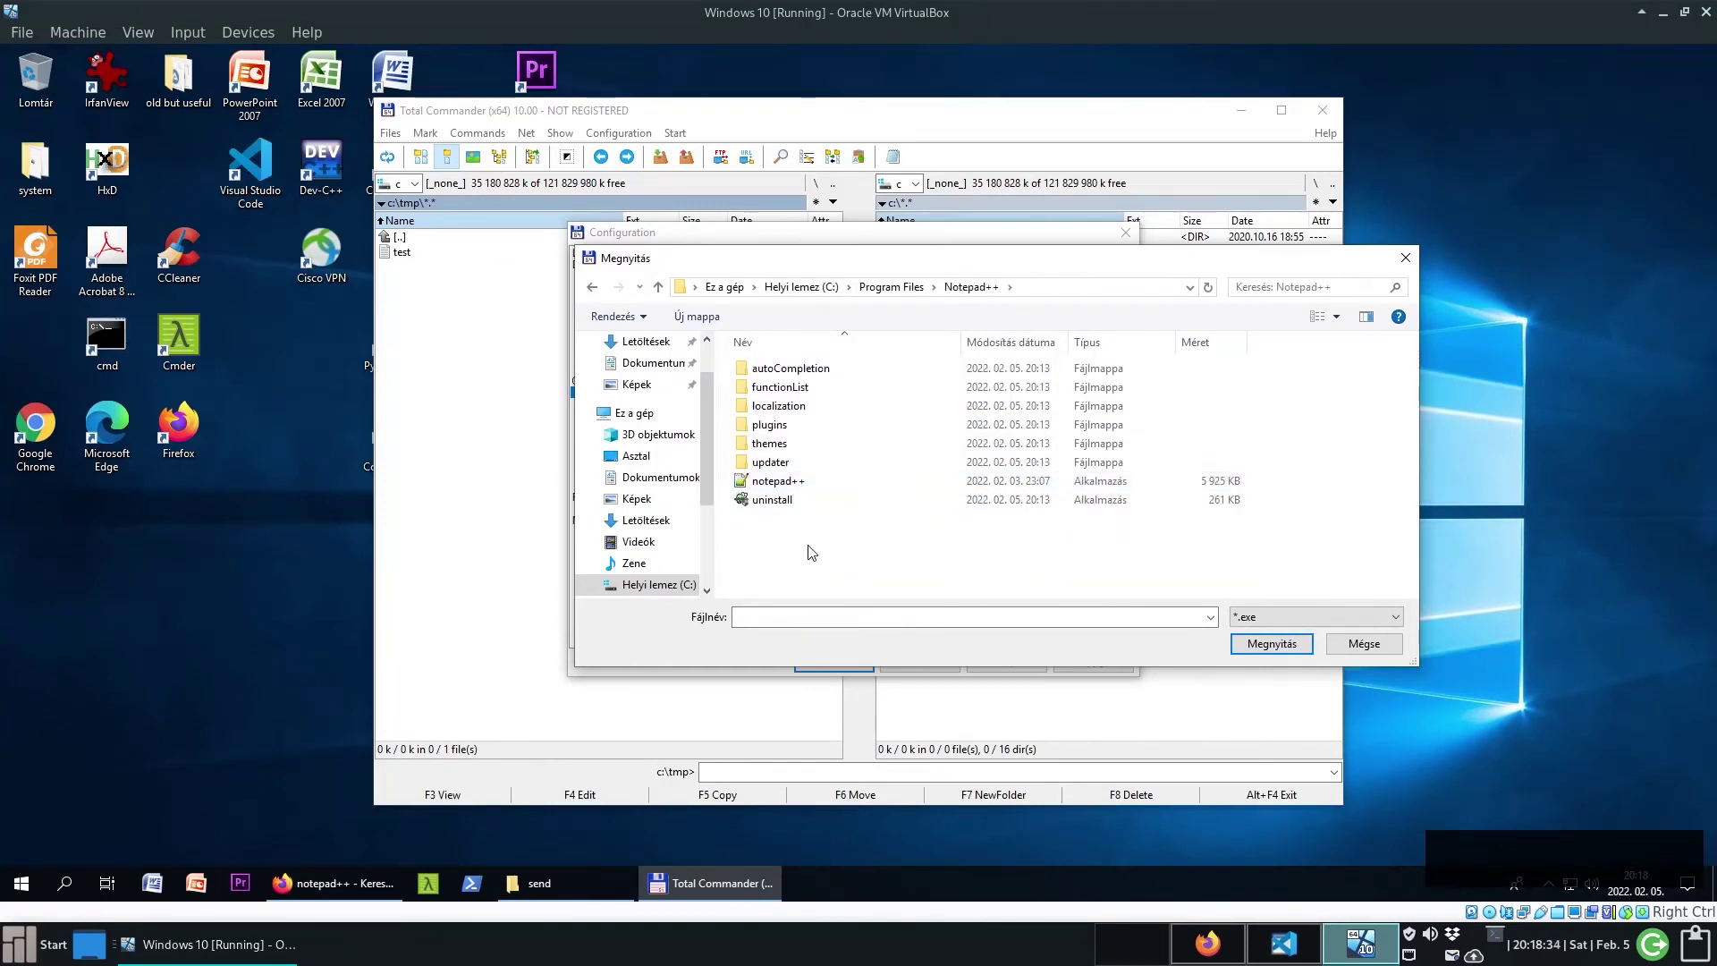
pyautogui.click(801, 482)
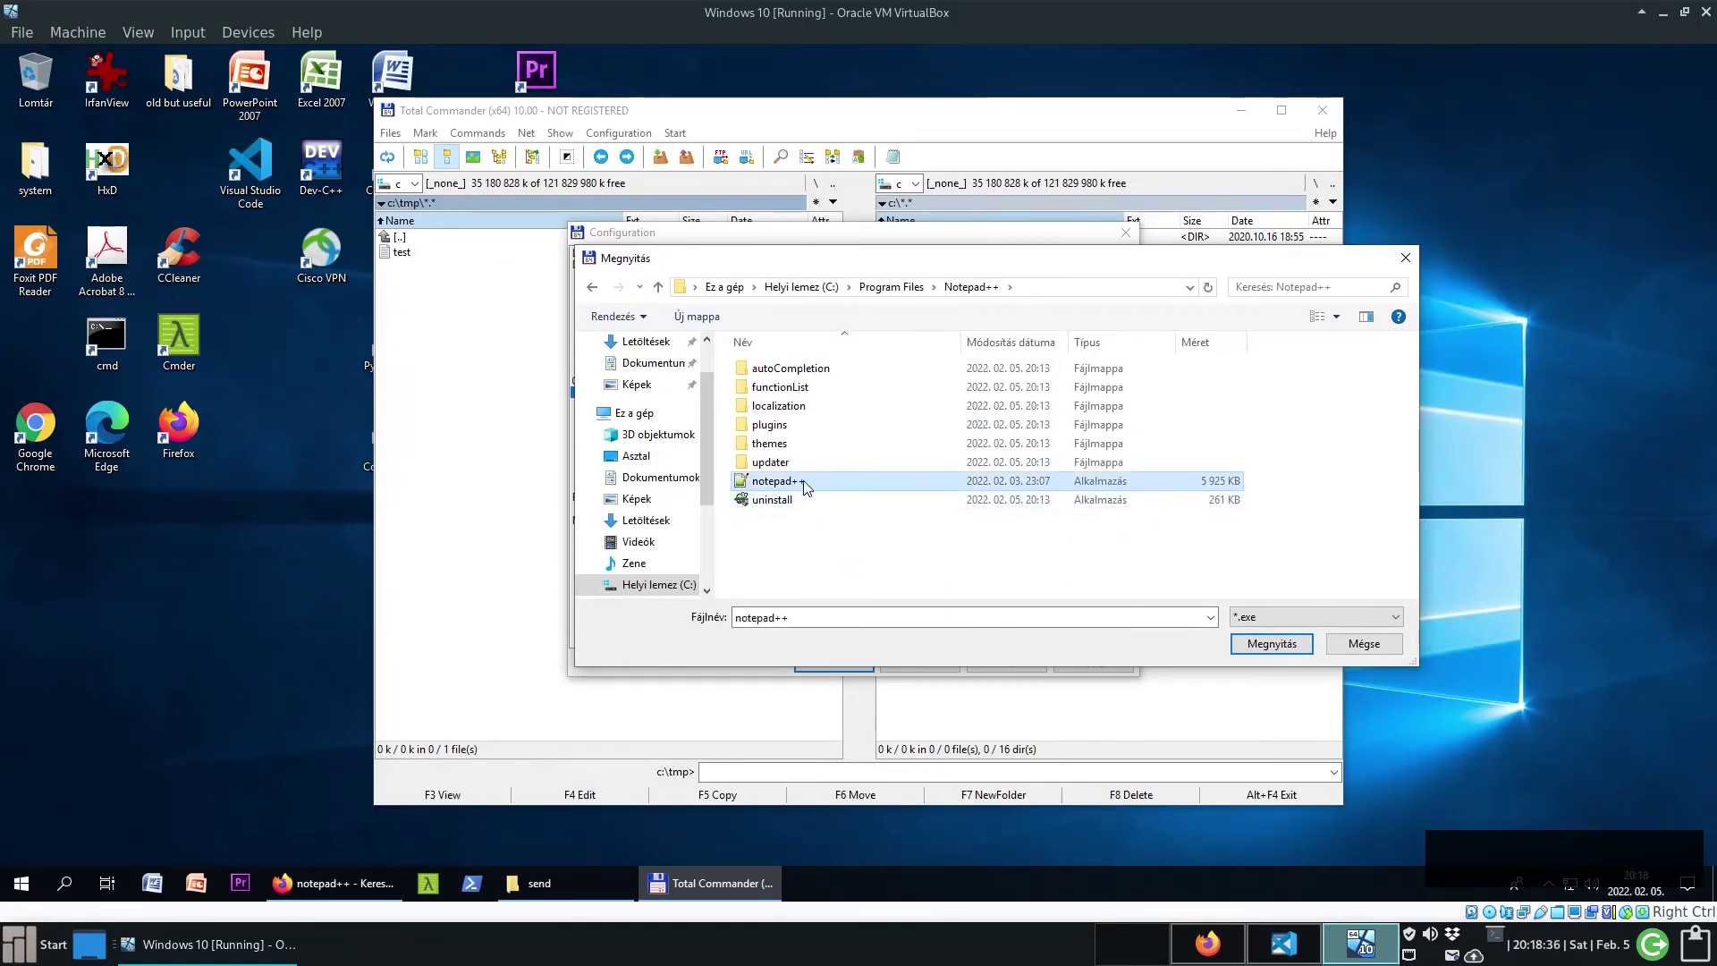
pyautogui.click(1272, 644)
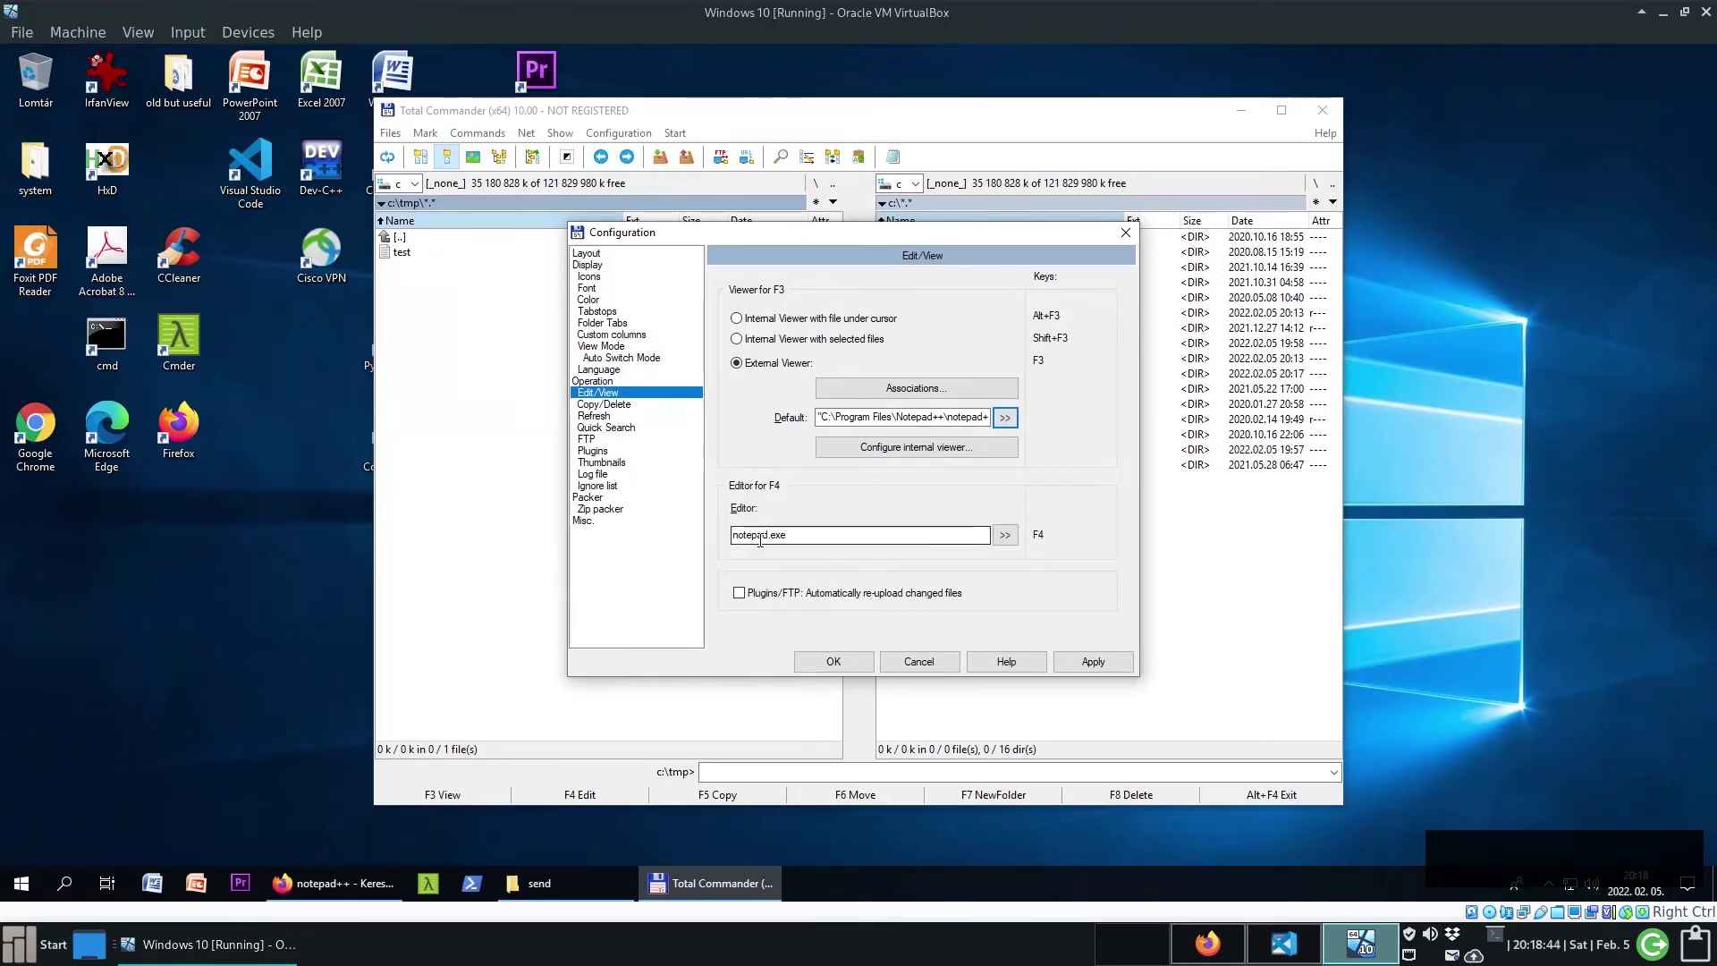
# - Set the F4 editor to the notepad++ application in C:\Program Files\Notepad++, then apply and close the configuration
pyautogui.click(1008, 537)
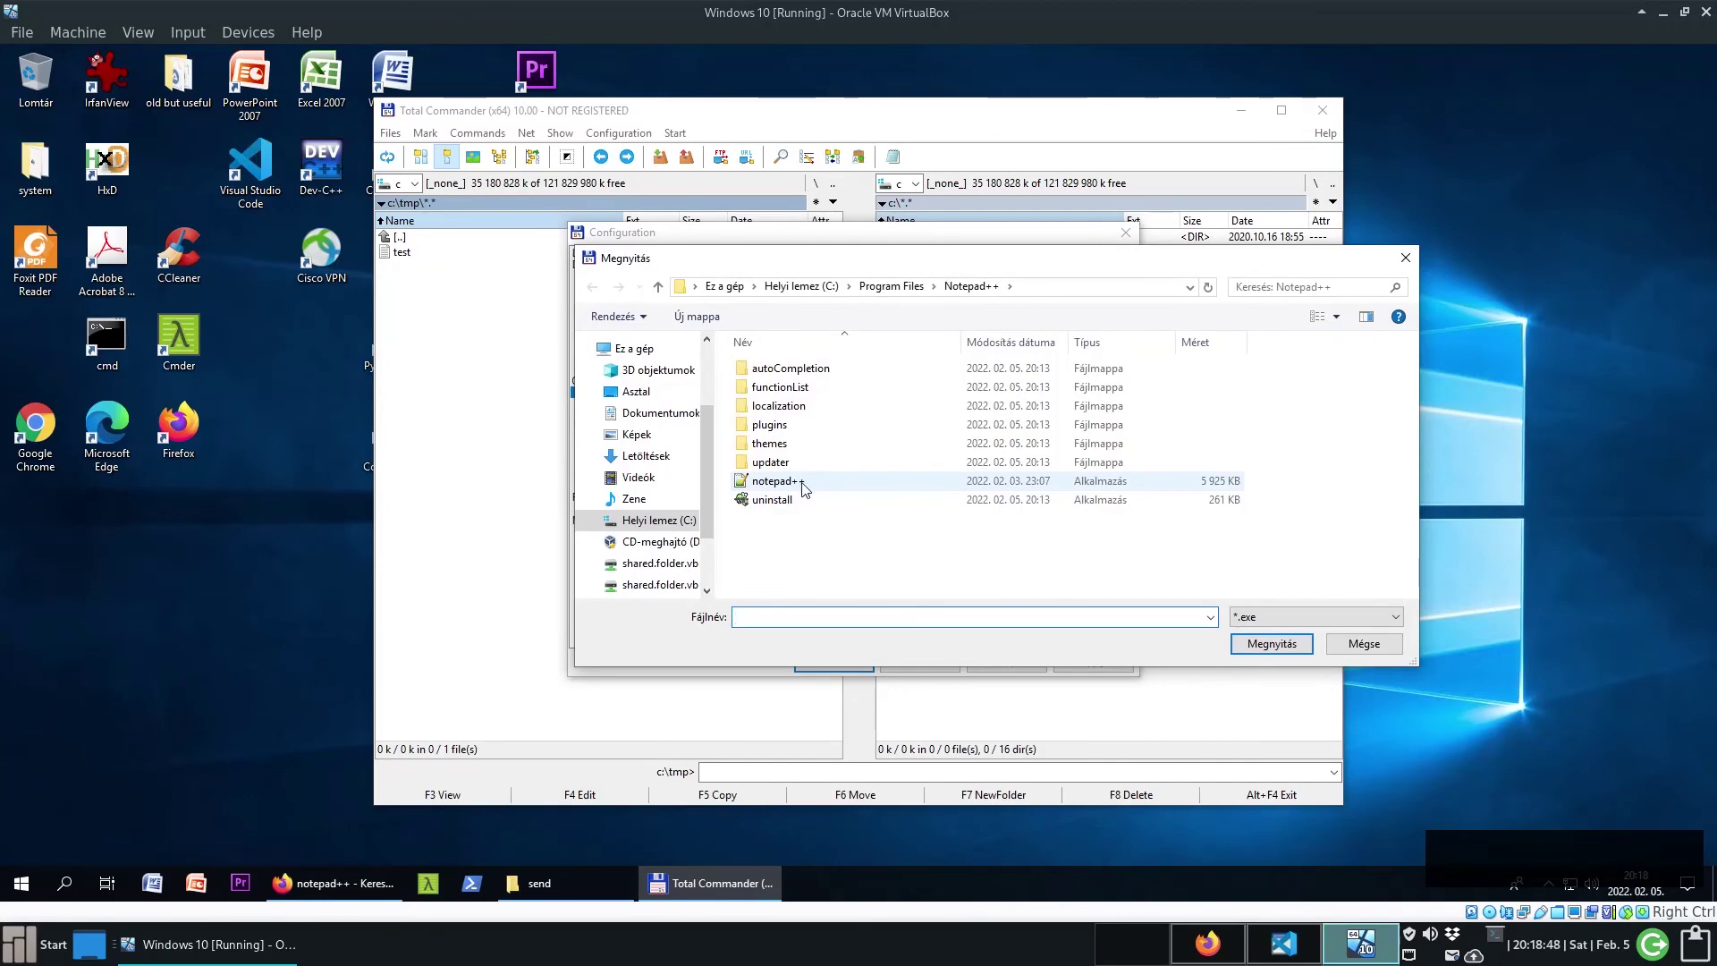
pyautogui.click(802, 484)
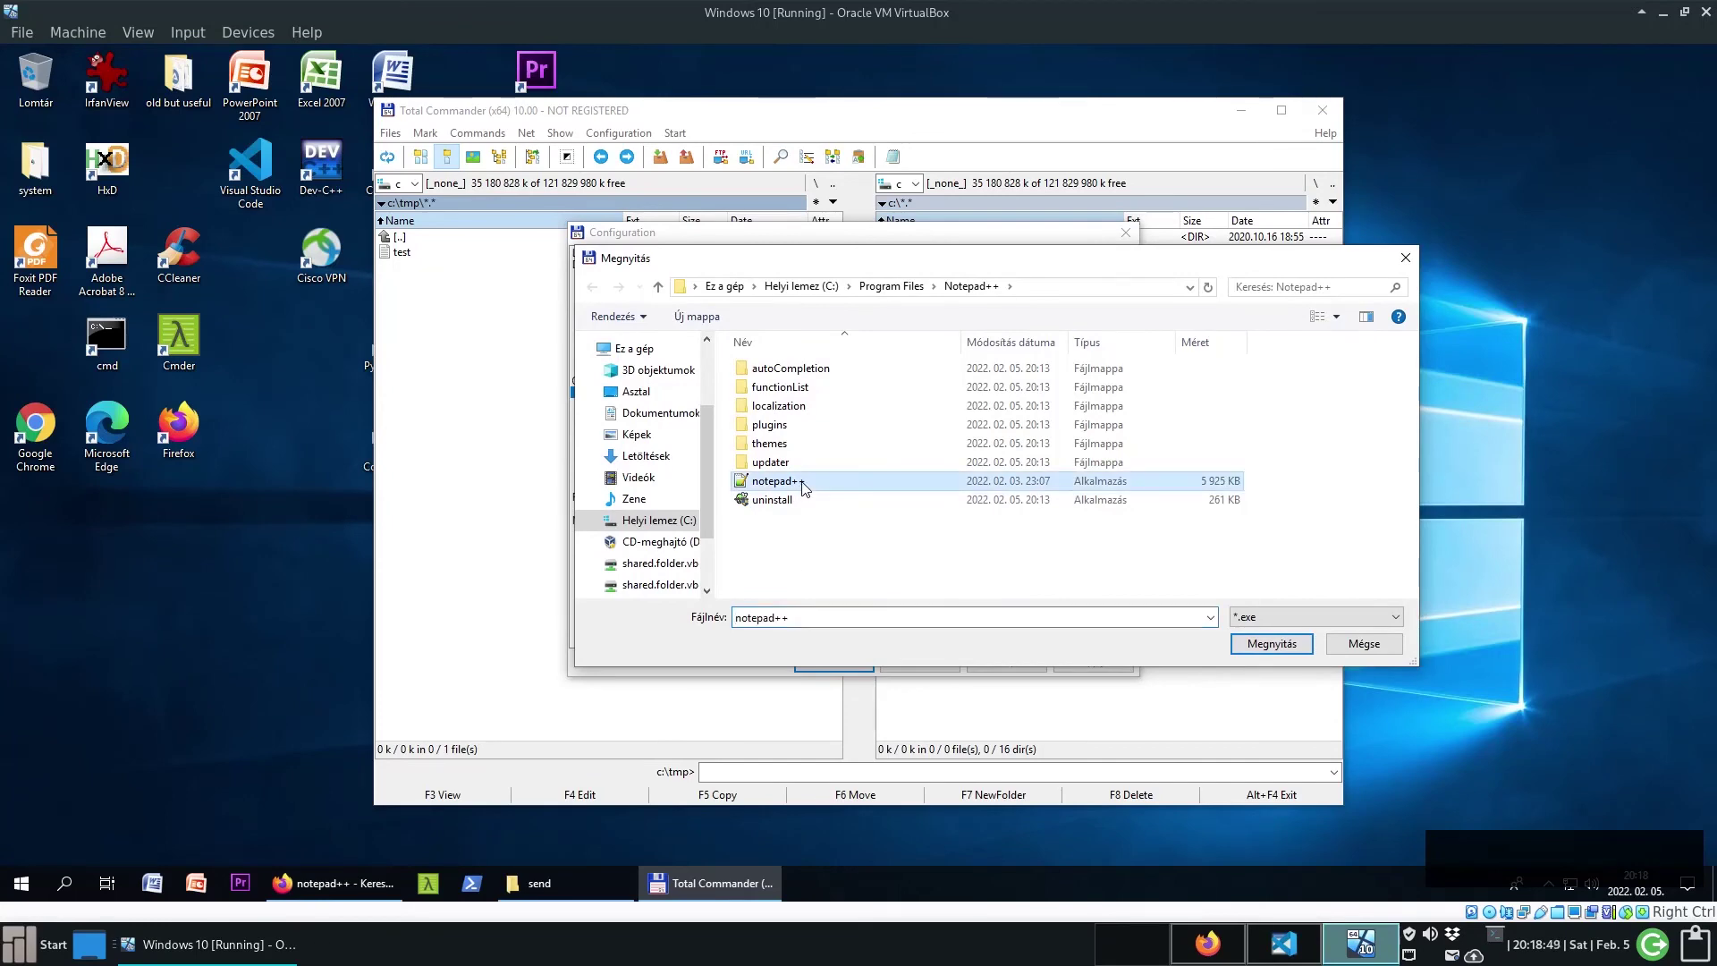
pyautogui.click(1271, 644)
pyautogui.click(1094, 662)
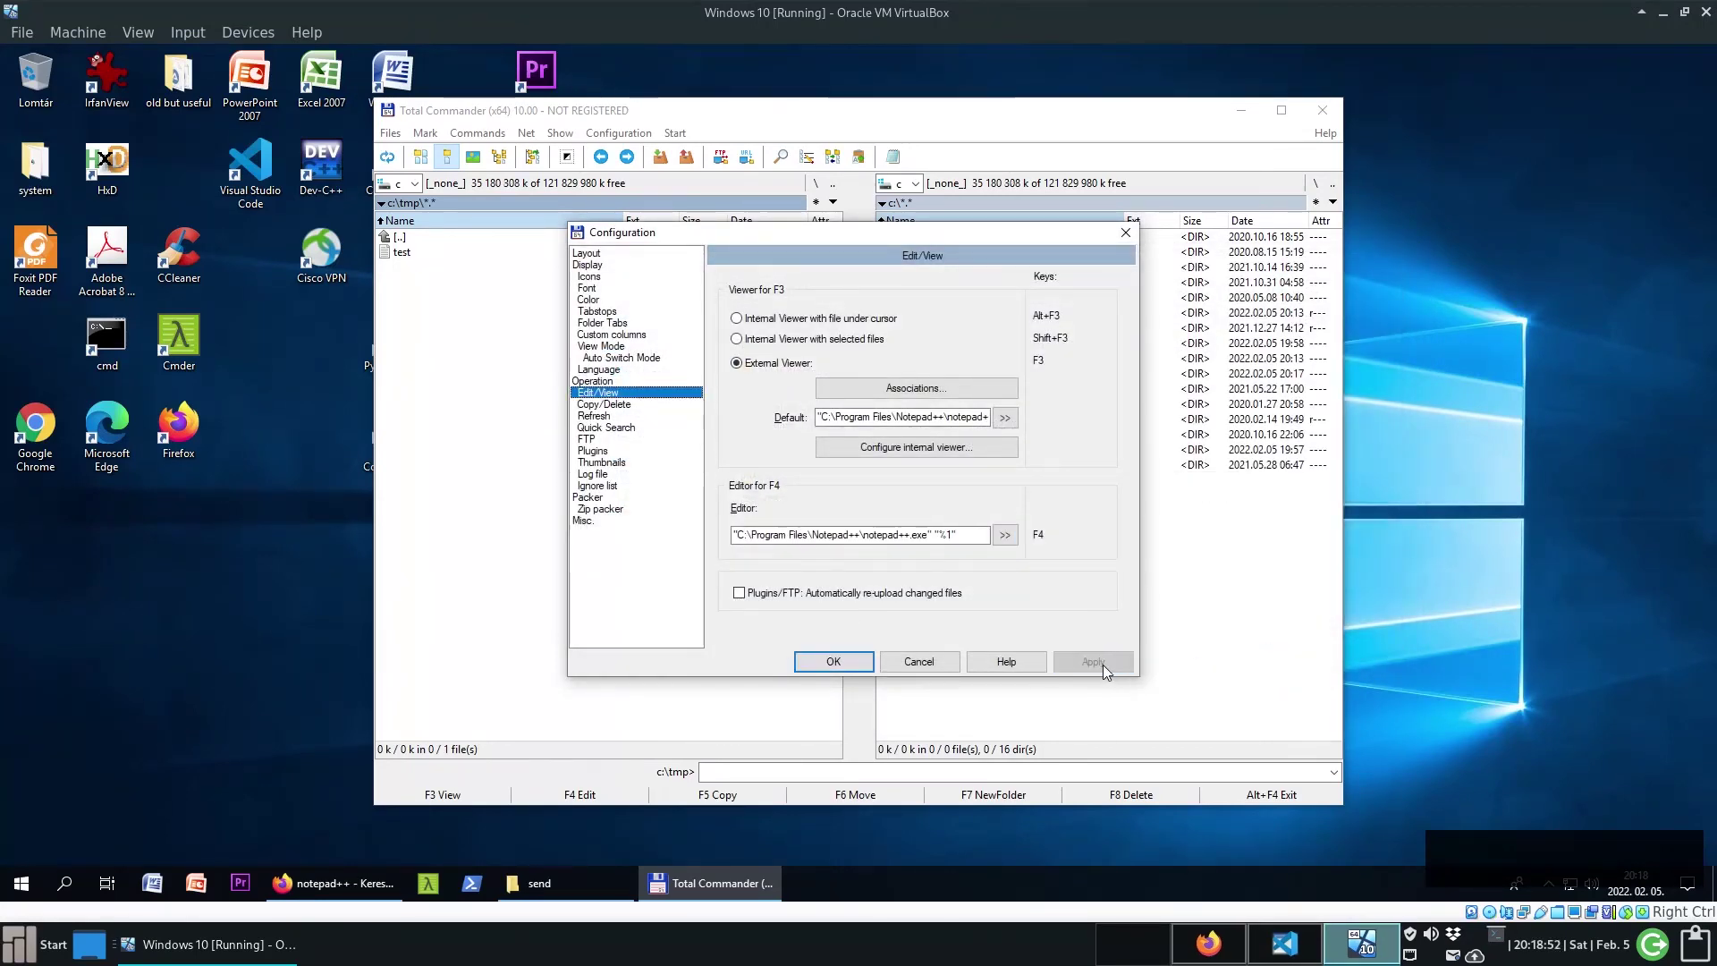
pyautogui.click(831, 664)
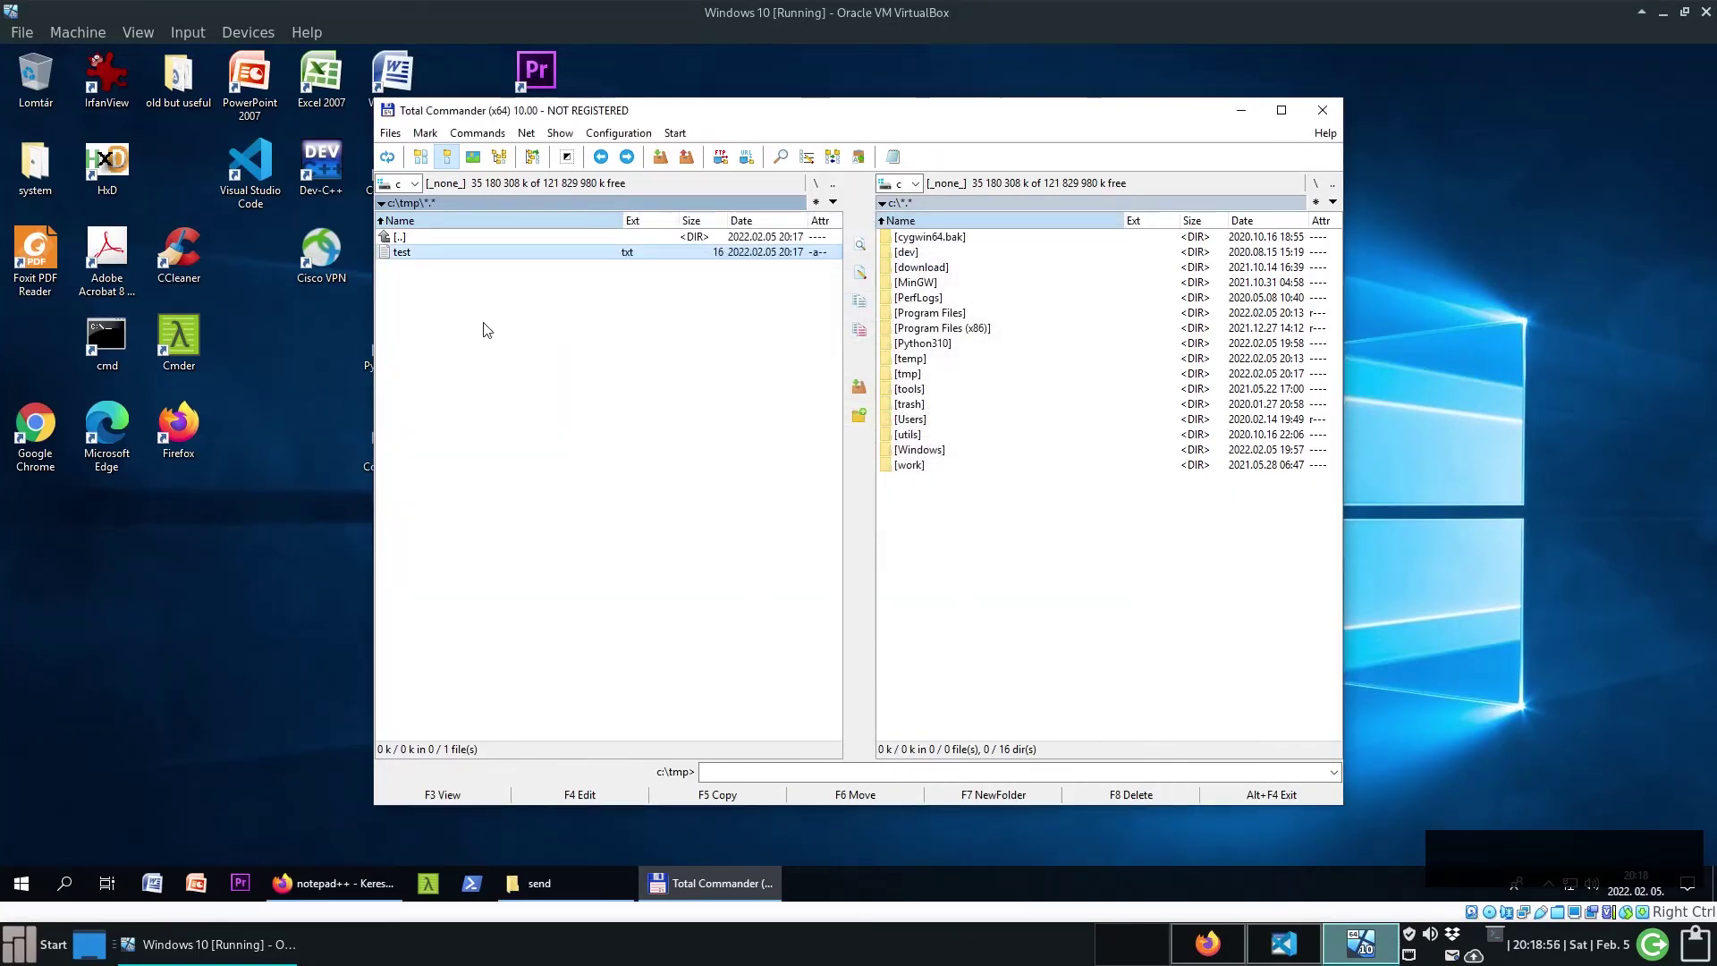
# - Test opening test.txt for viewing with enlarged text and for editing, closing the program each time without changing the file
pyautogui.press('F3')
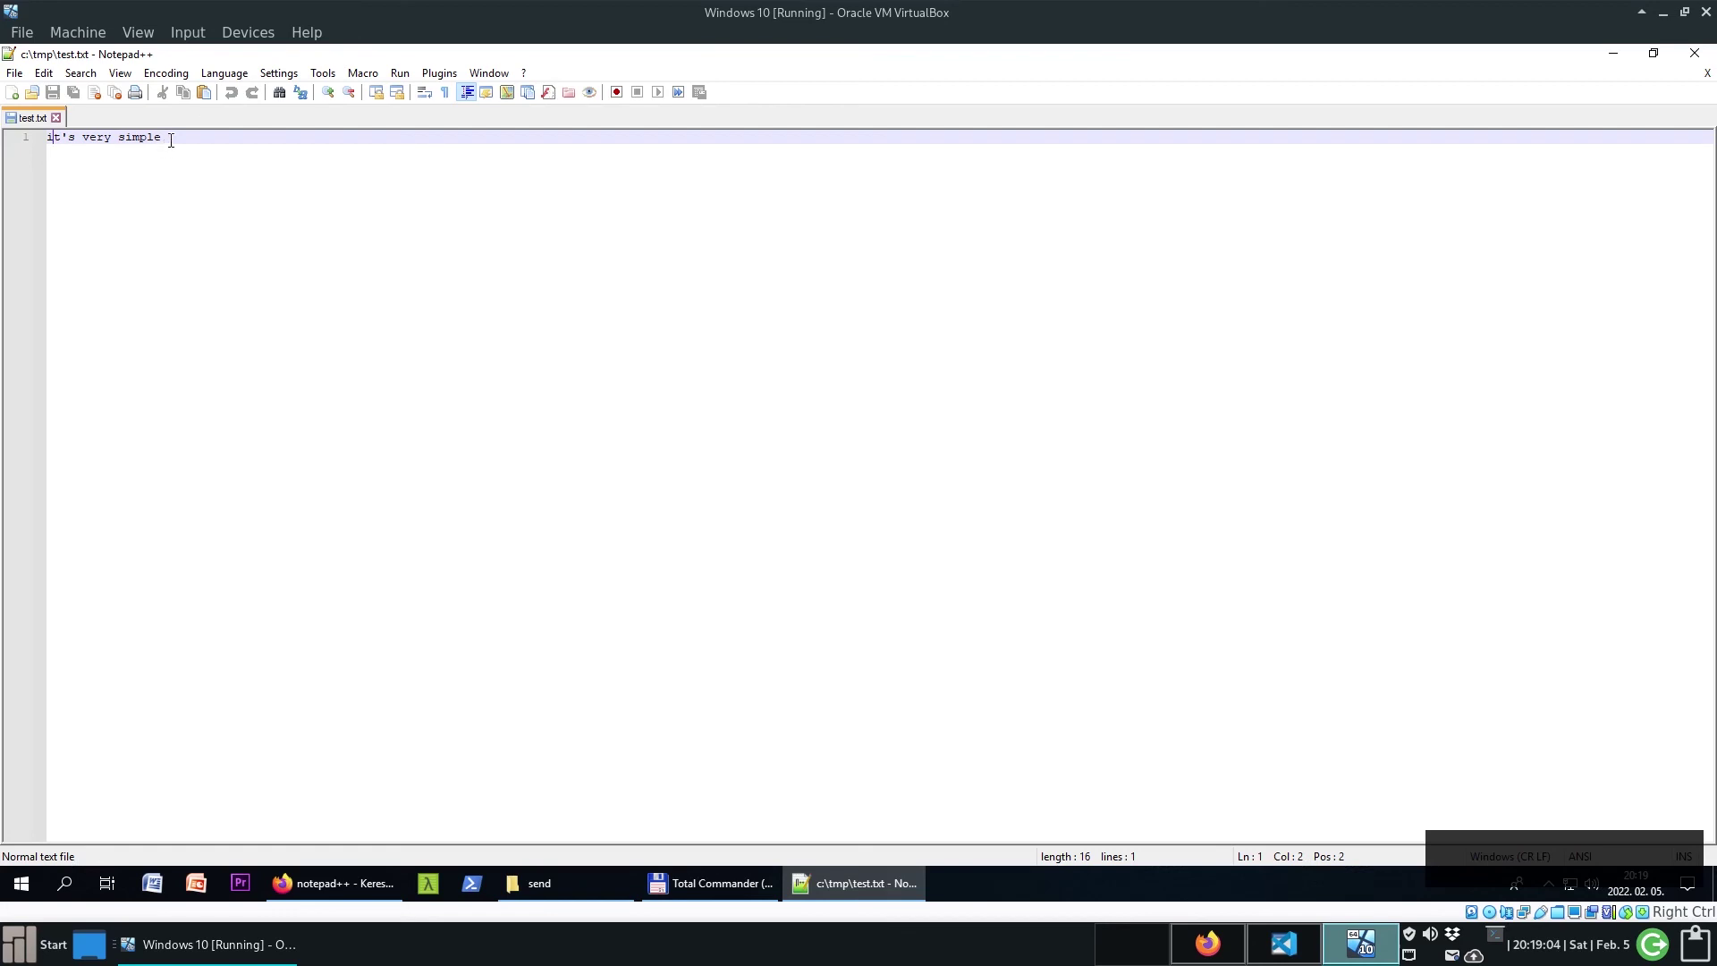
pyautogui.moveTo(171, 140); pyautogui.dragTo(42, 135)
pyautogui.click(356, 318)
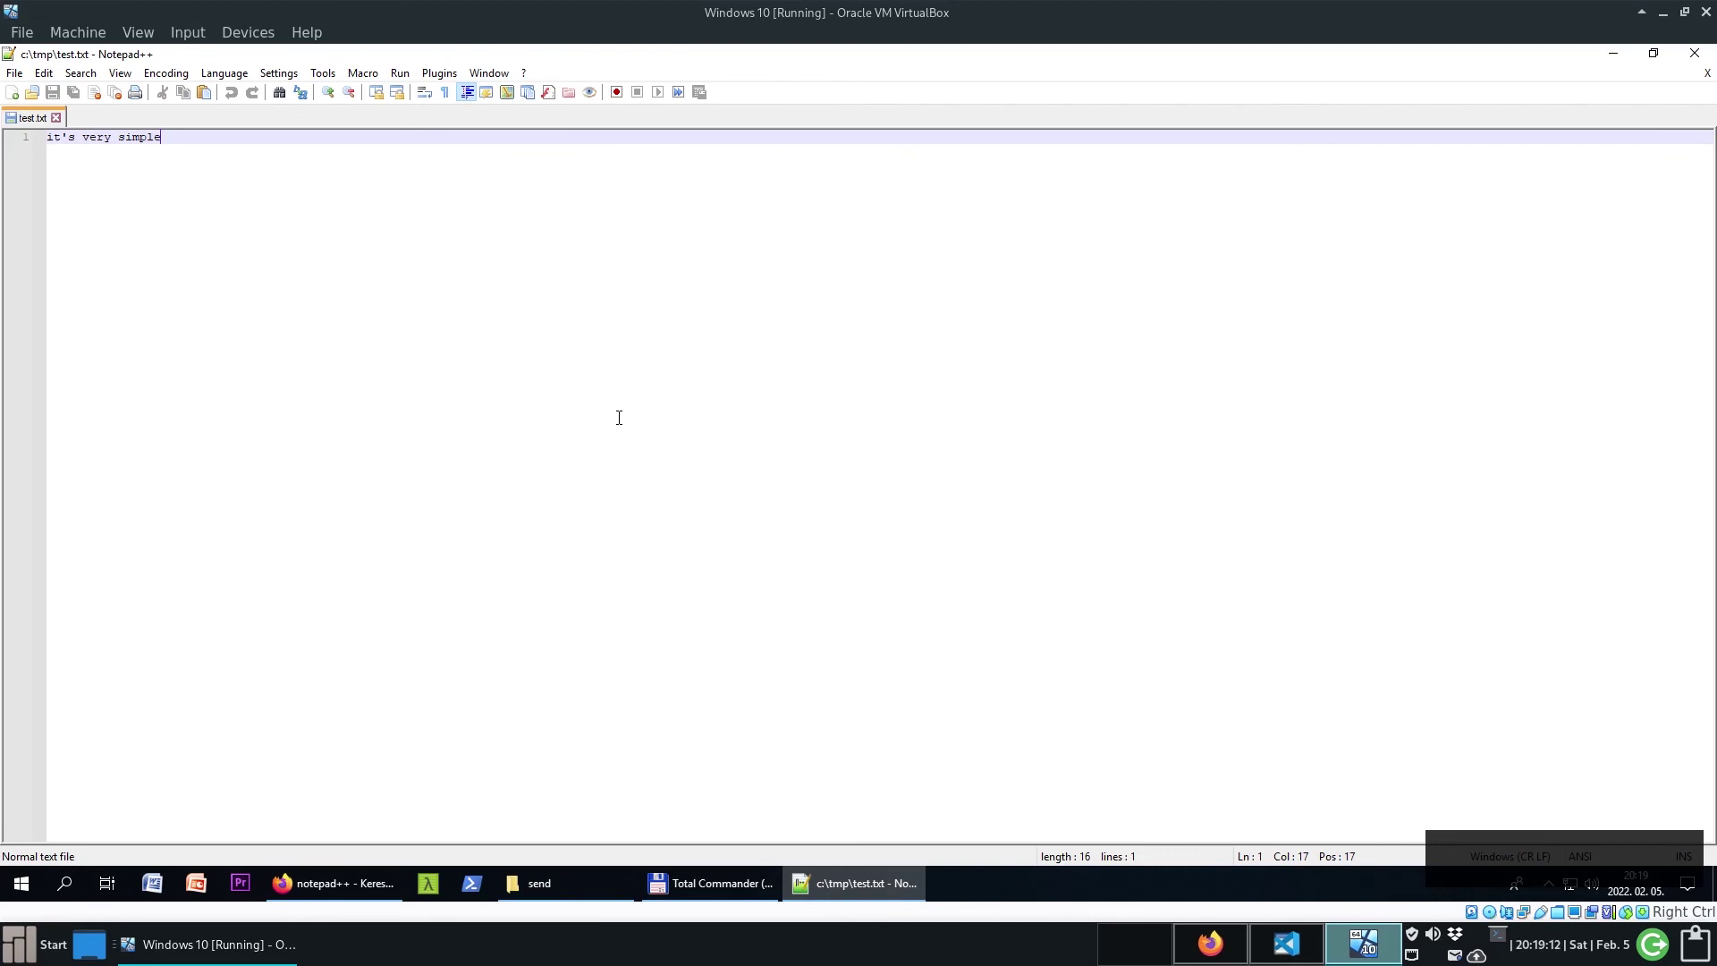
pyautogui.scroll(3, 676, 414)
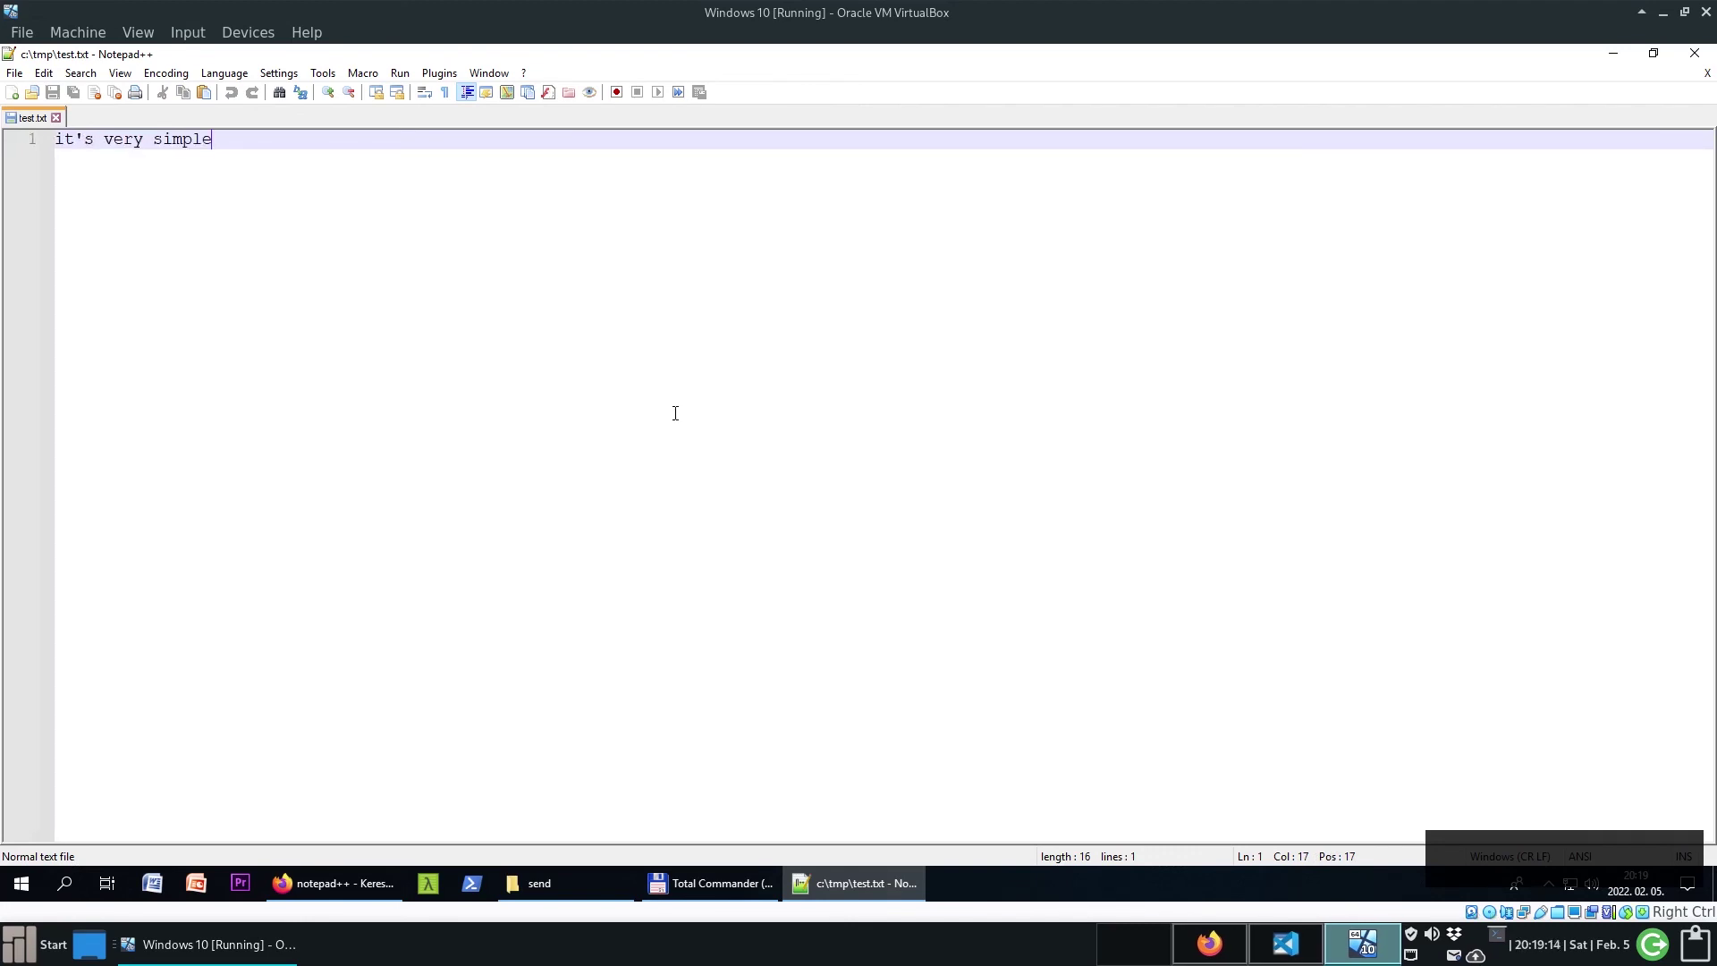
pyautogui.scroll(2, 675, 411)
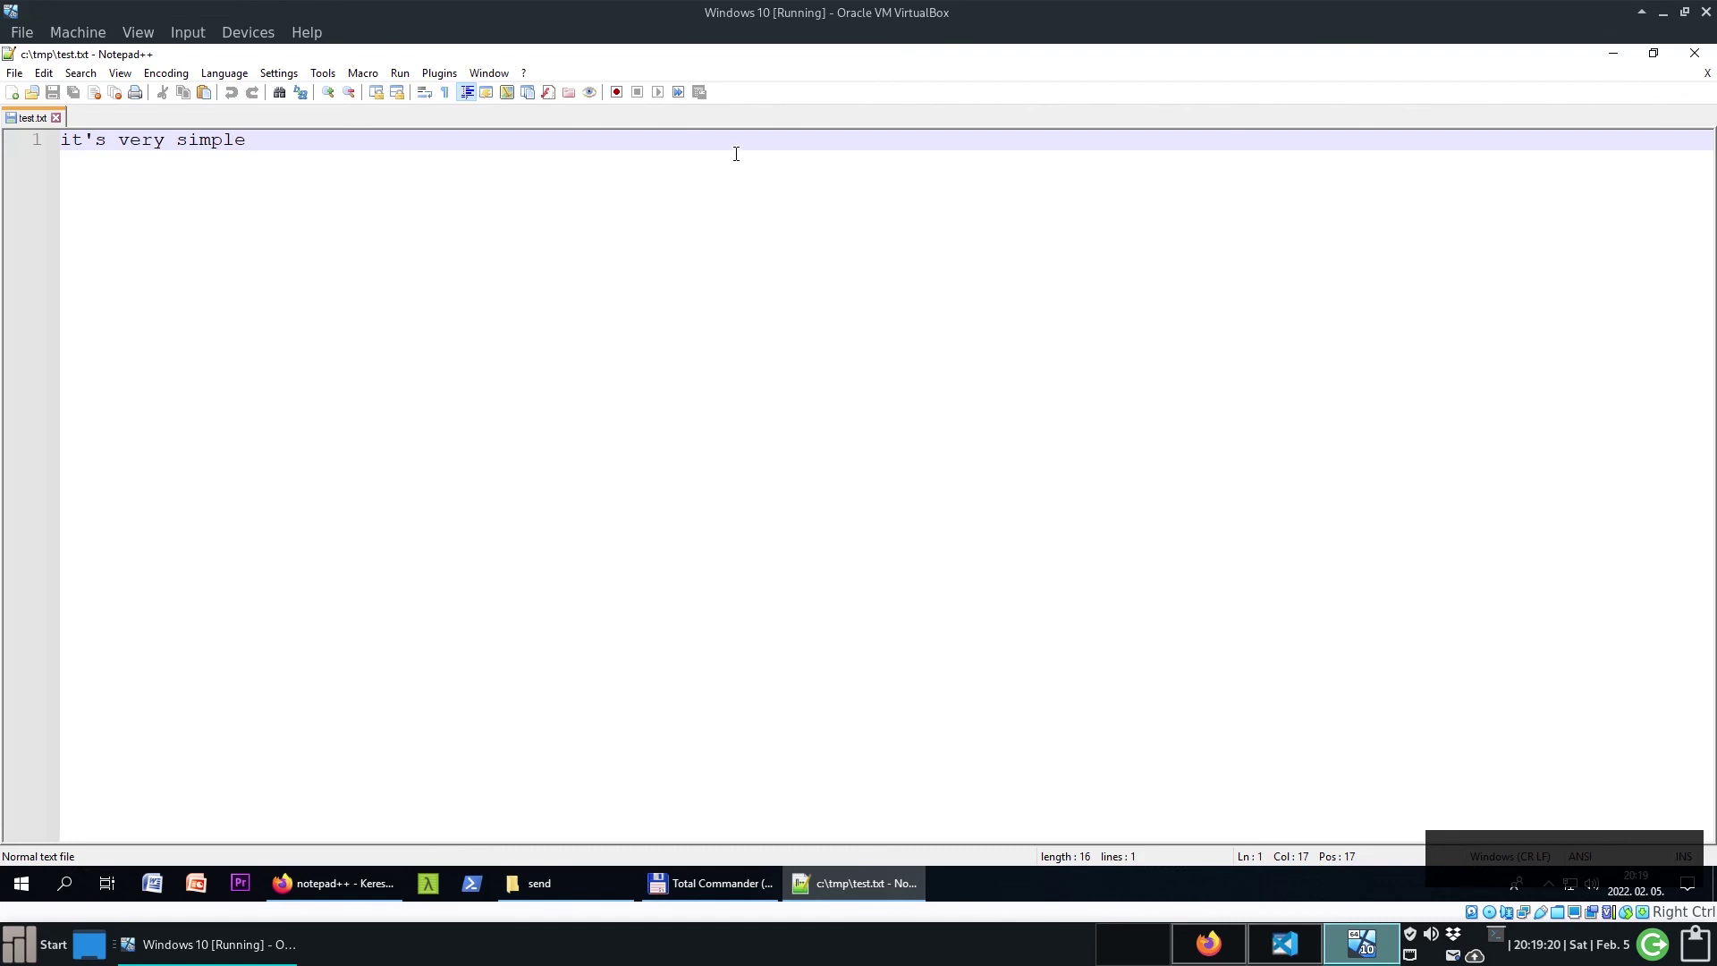
pyautogui.click(1695, 52)
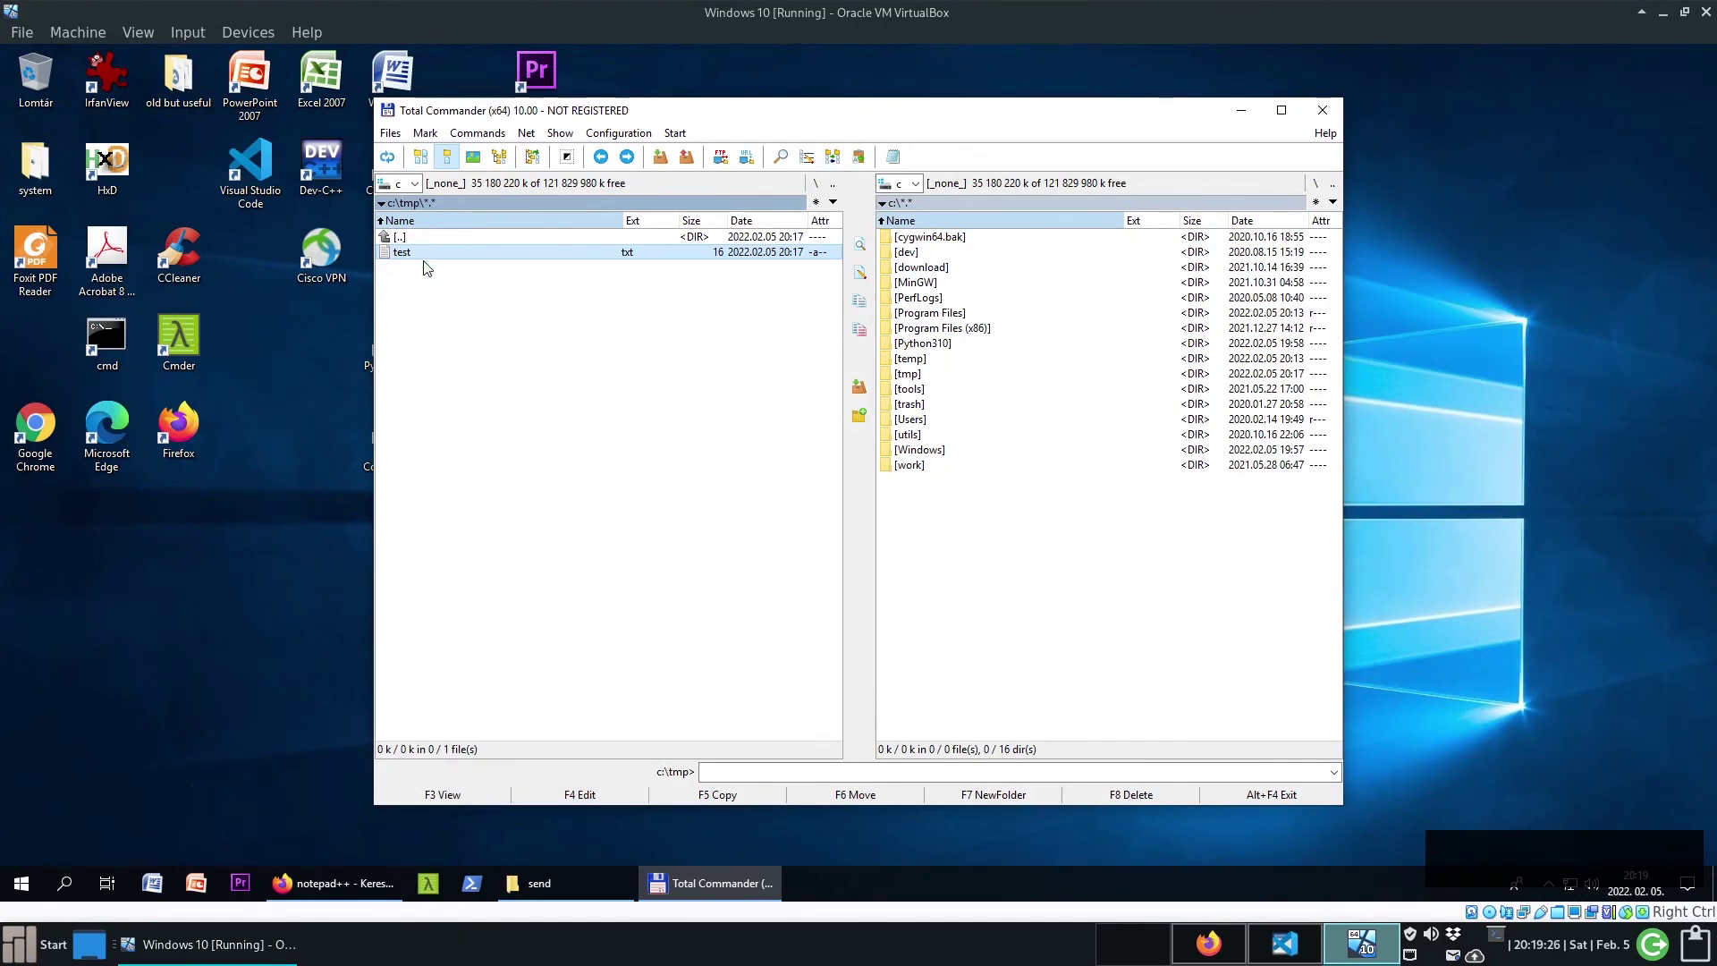
pyautogui.press('F4')
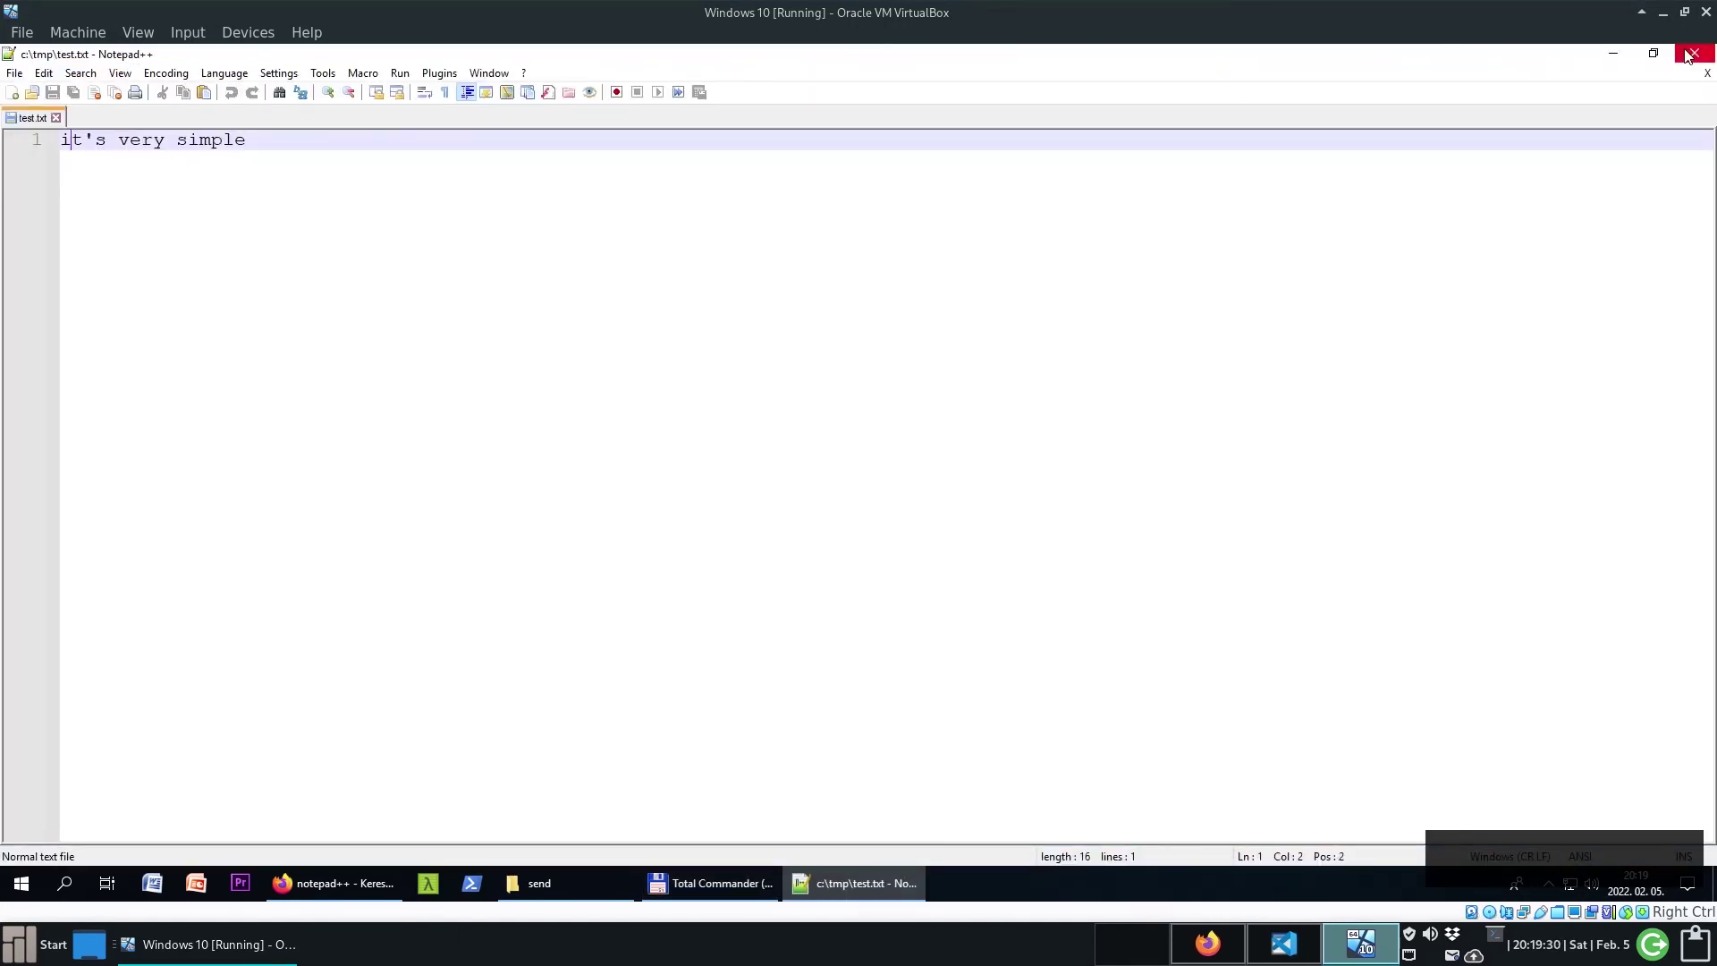
pyautogui.hotkey('alt', 'F4')
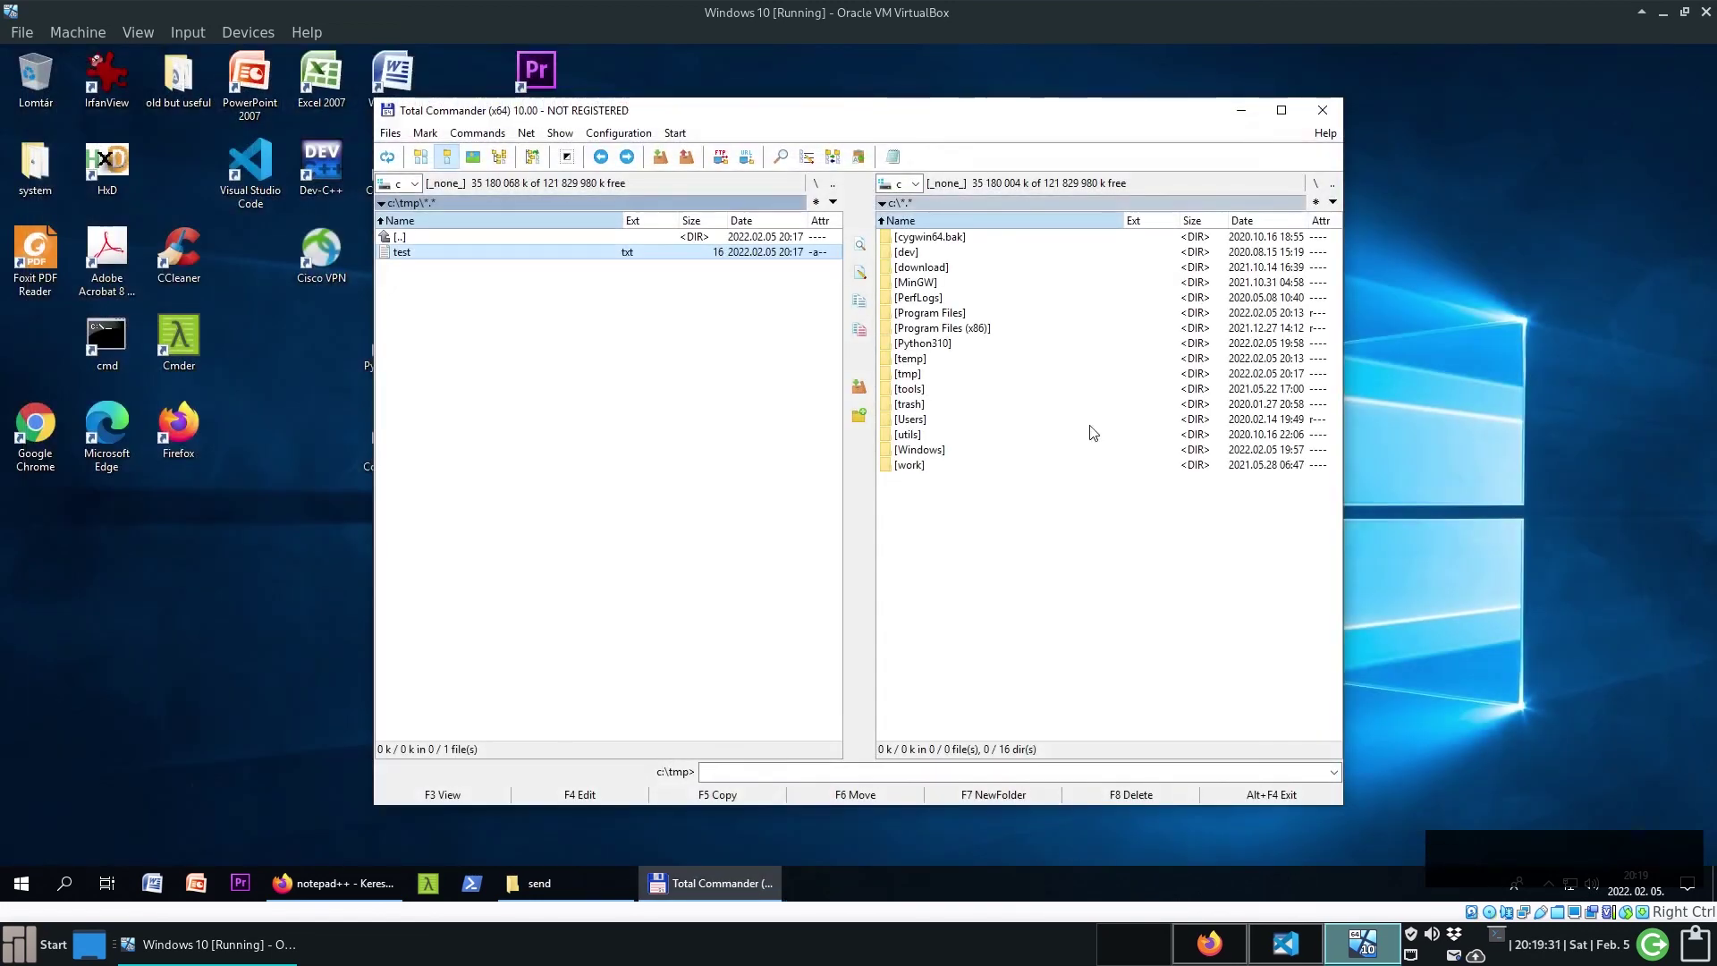
# - Switch to Visual Studio Code and review the outline items on F3 and F4 calling Notepad++ and on Notepad++ basic settings
pyautogui.click(1289, 954)
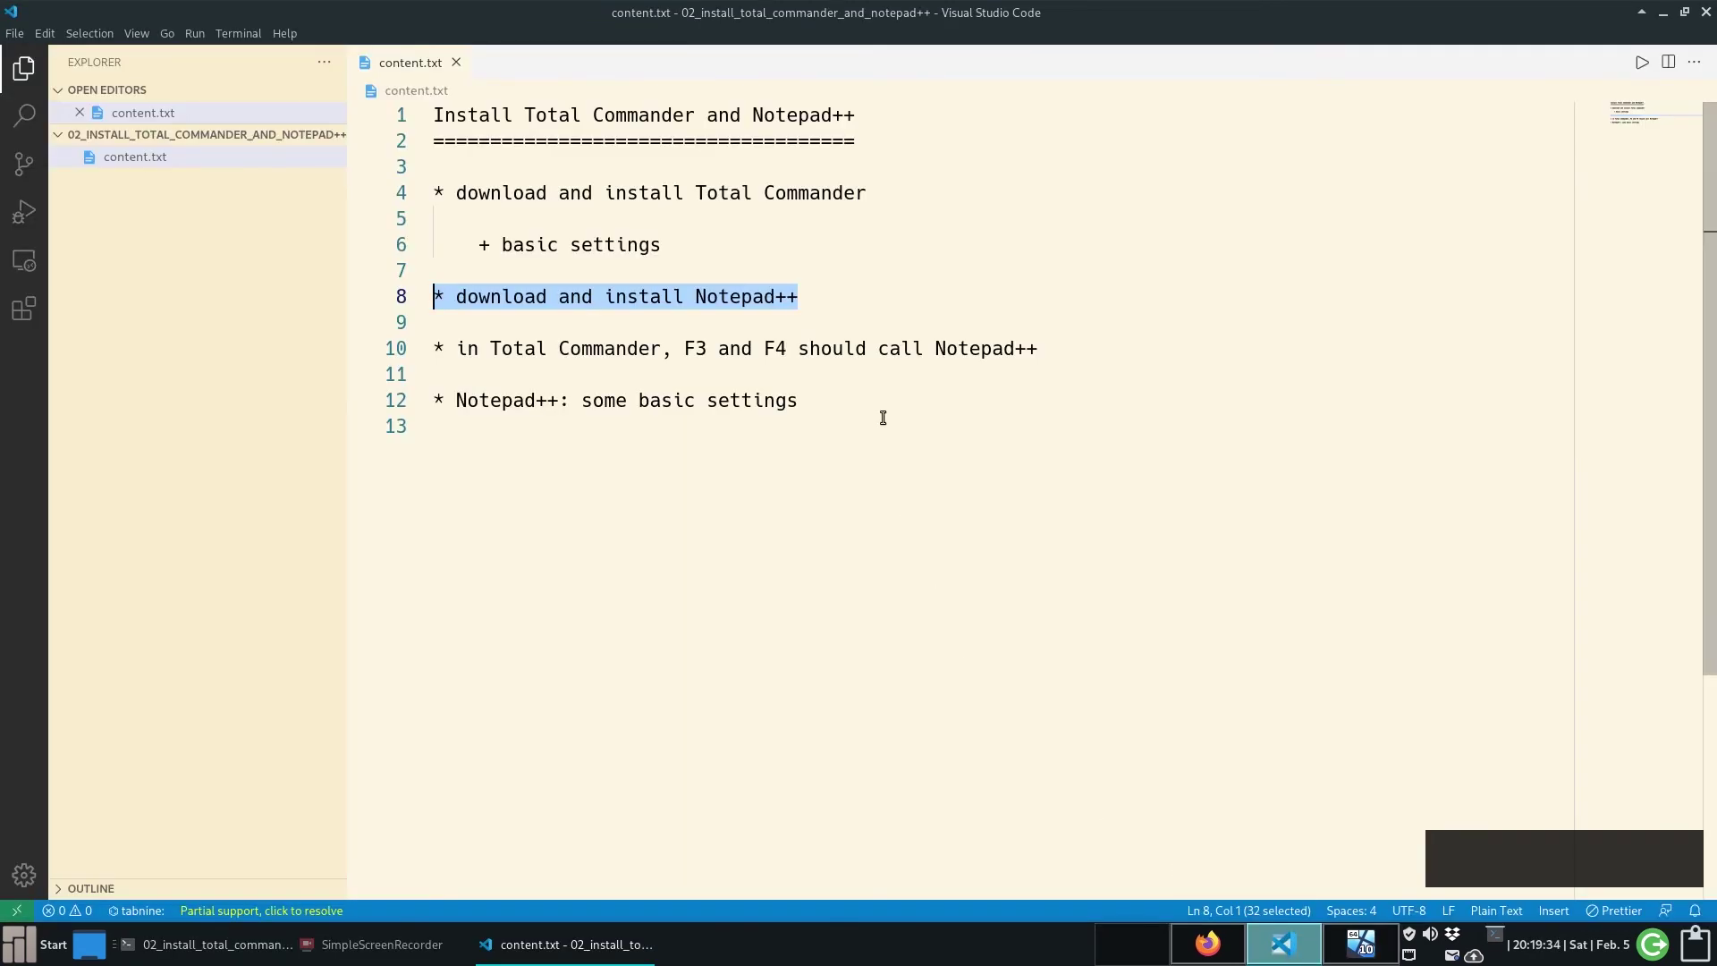
pyautogui.moveTo(1053, 352); pyautogui.dragTo(417, 350)
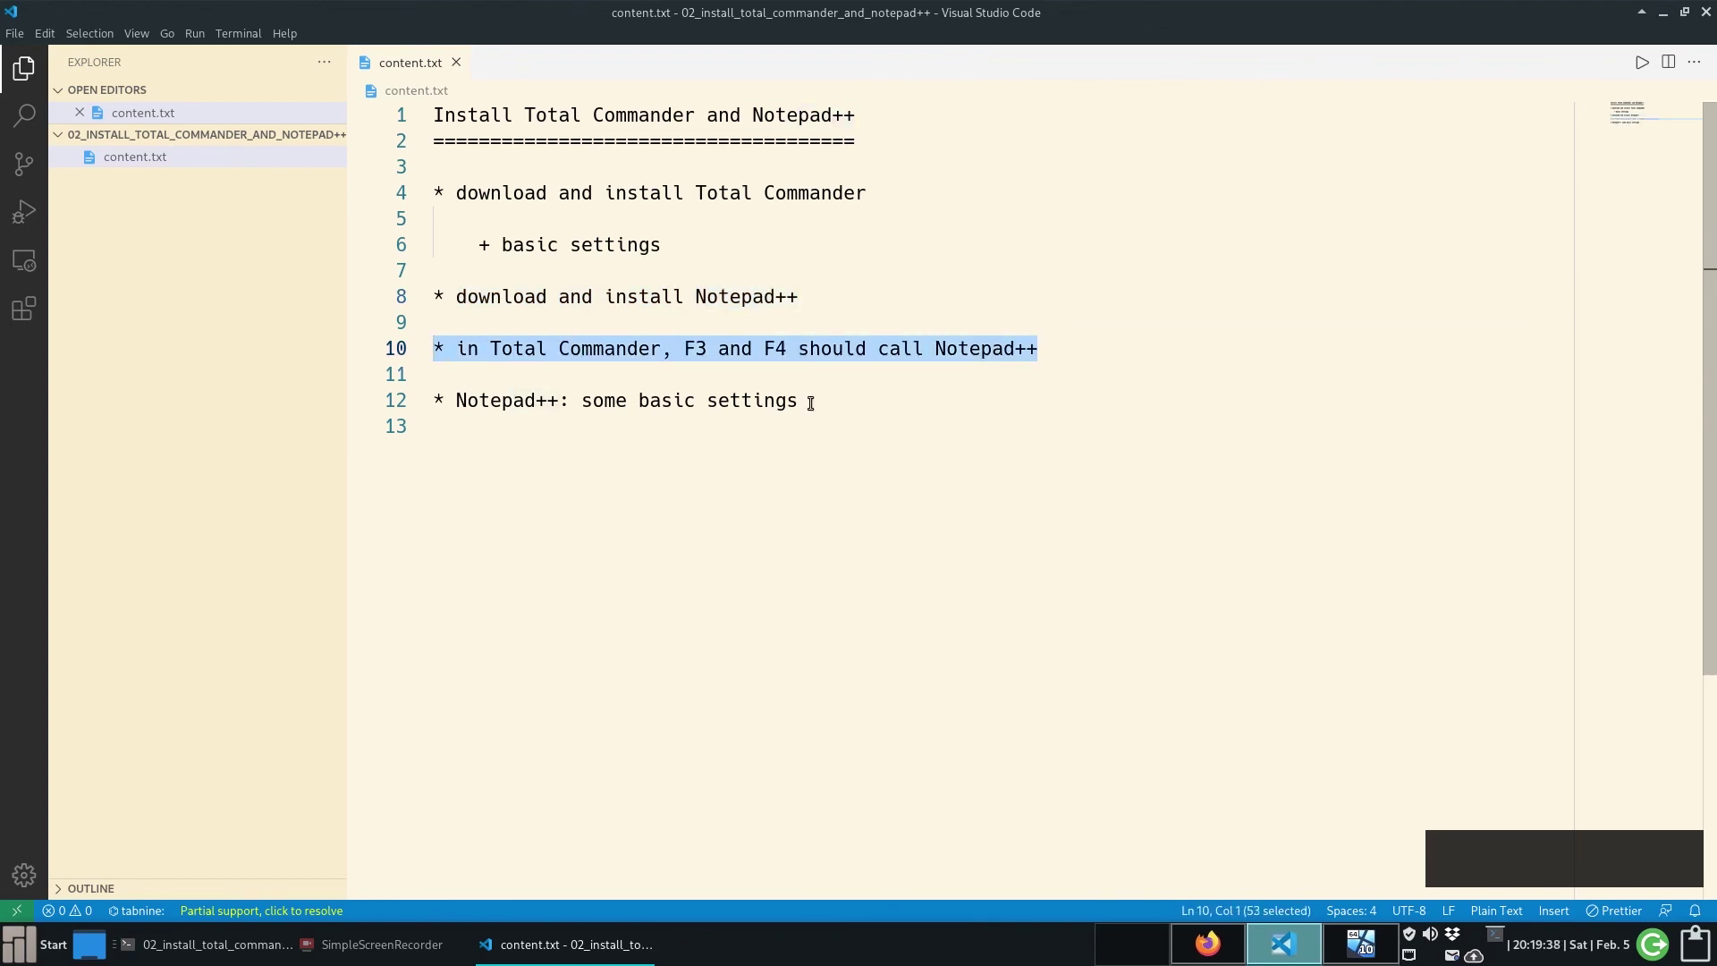
pyautogui.moveTo(811, 403); pyautogui.dragTo(421, 402)
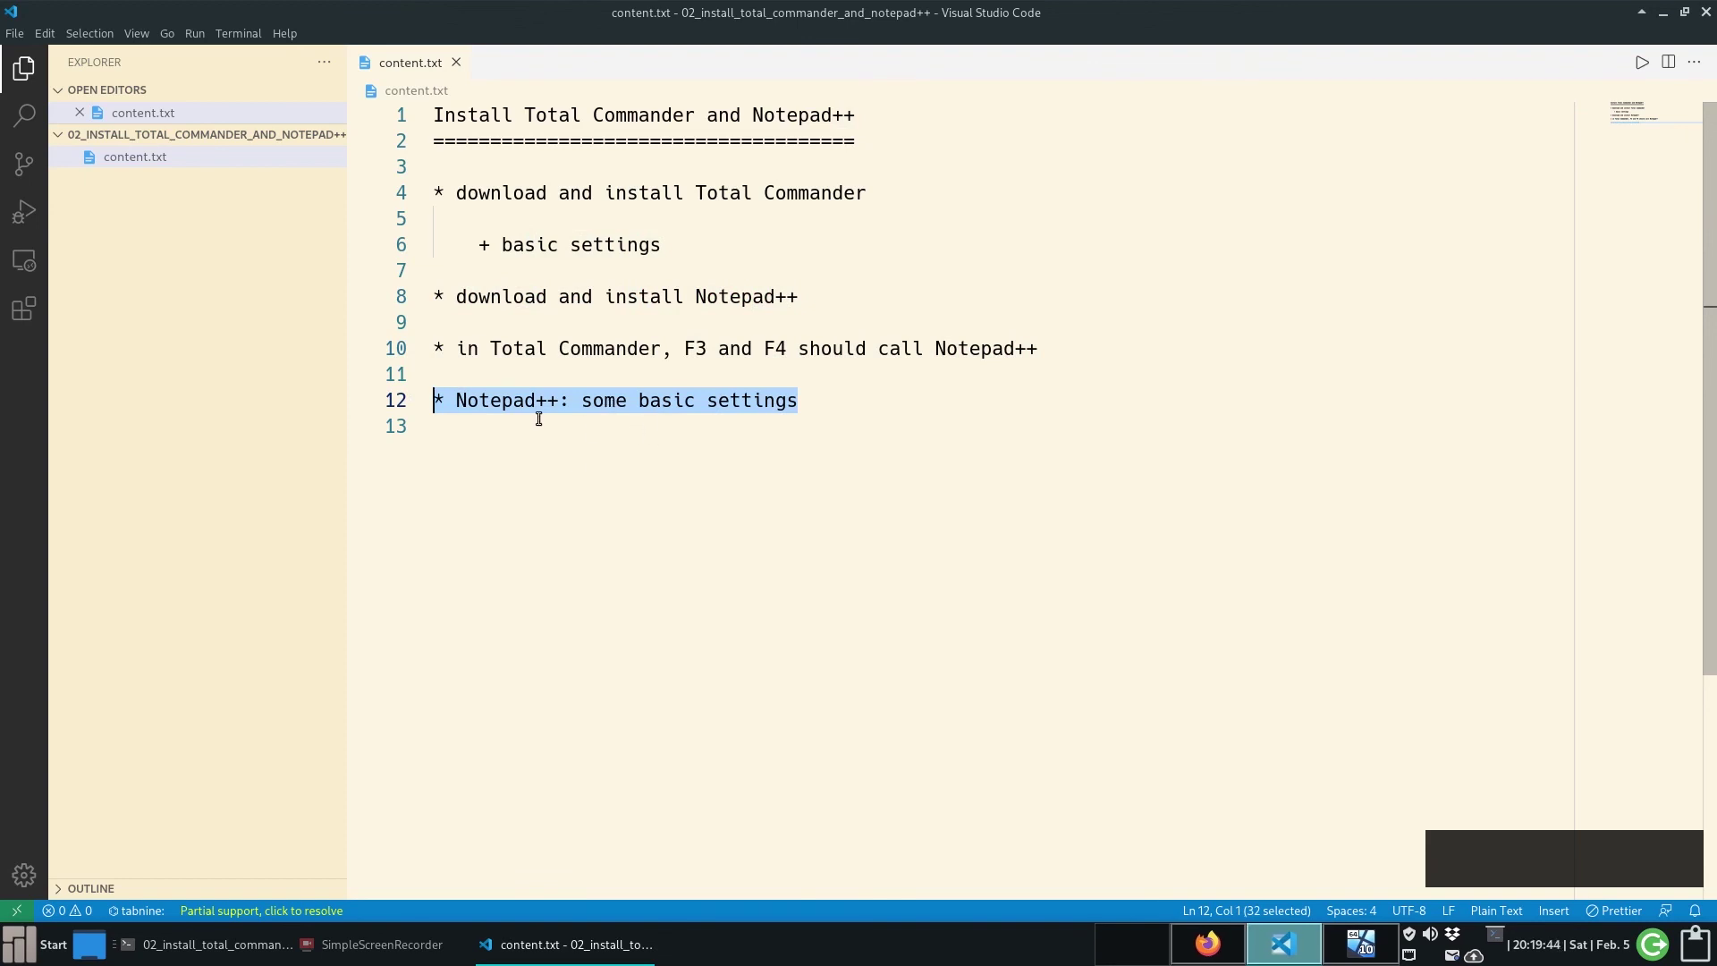
pyautogui.click(680, 471)
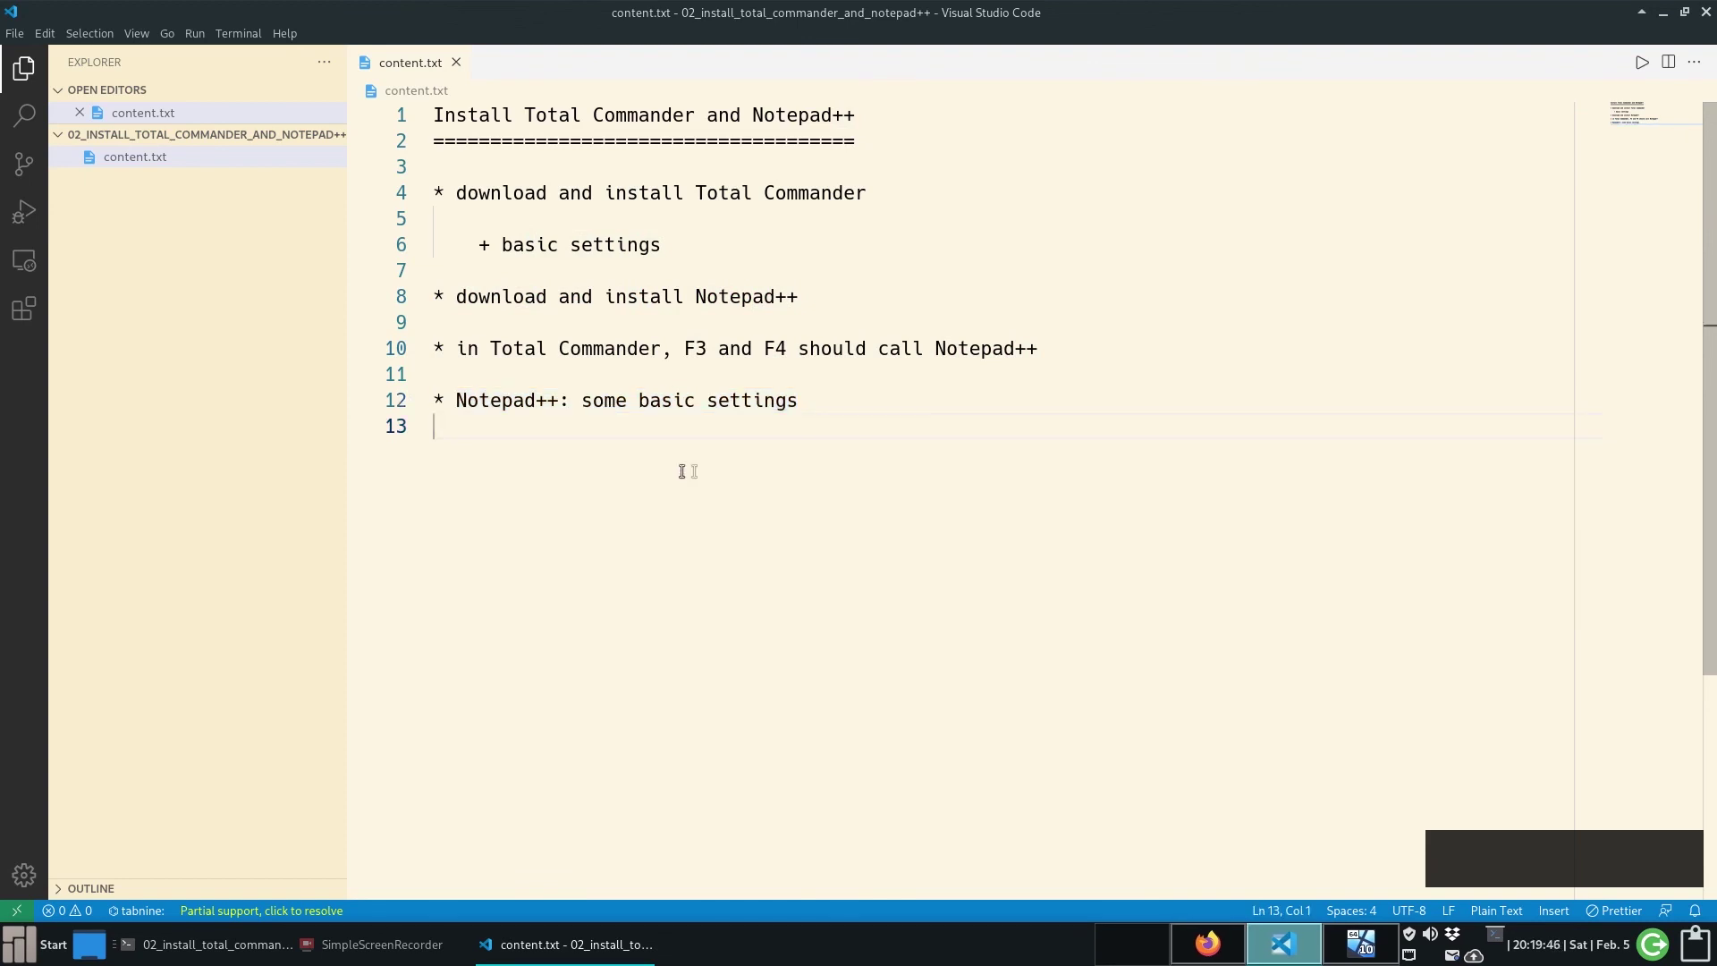
# - Switch back to the Windows 10 virtual machine and close Total Commander
pyautogui.click(1360, 943)
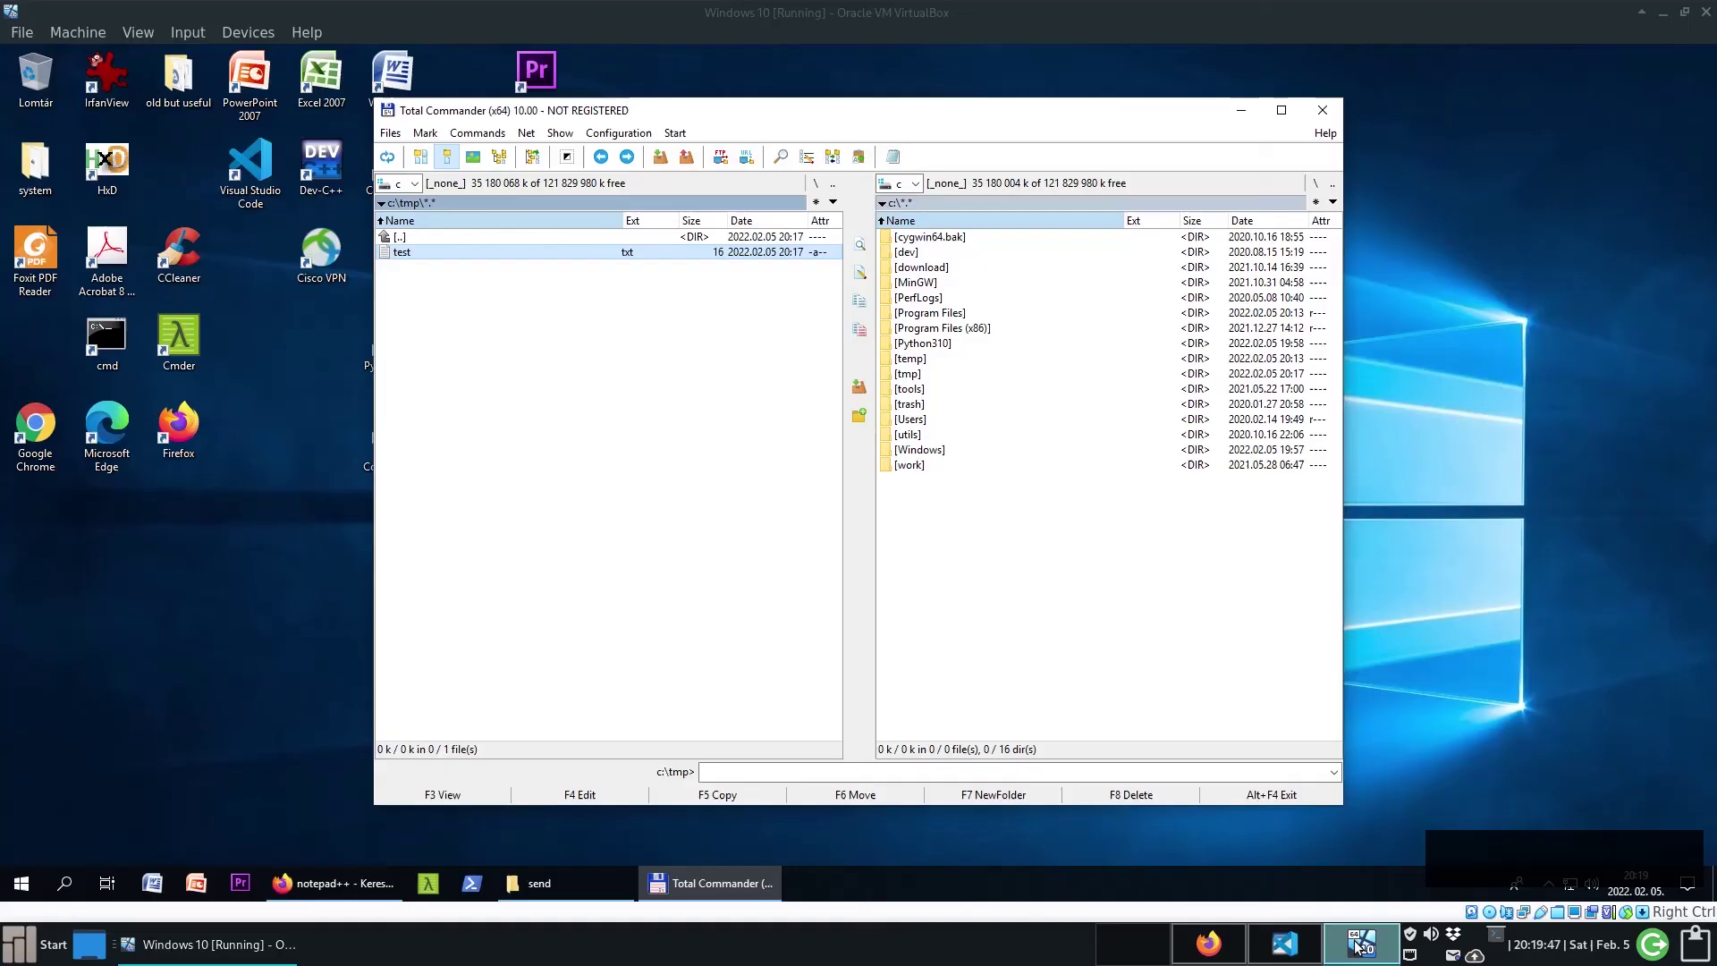
pyautogui.click(1324, 112)
pyautogui.click(860, 432)
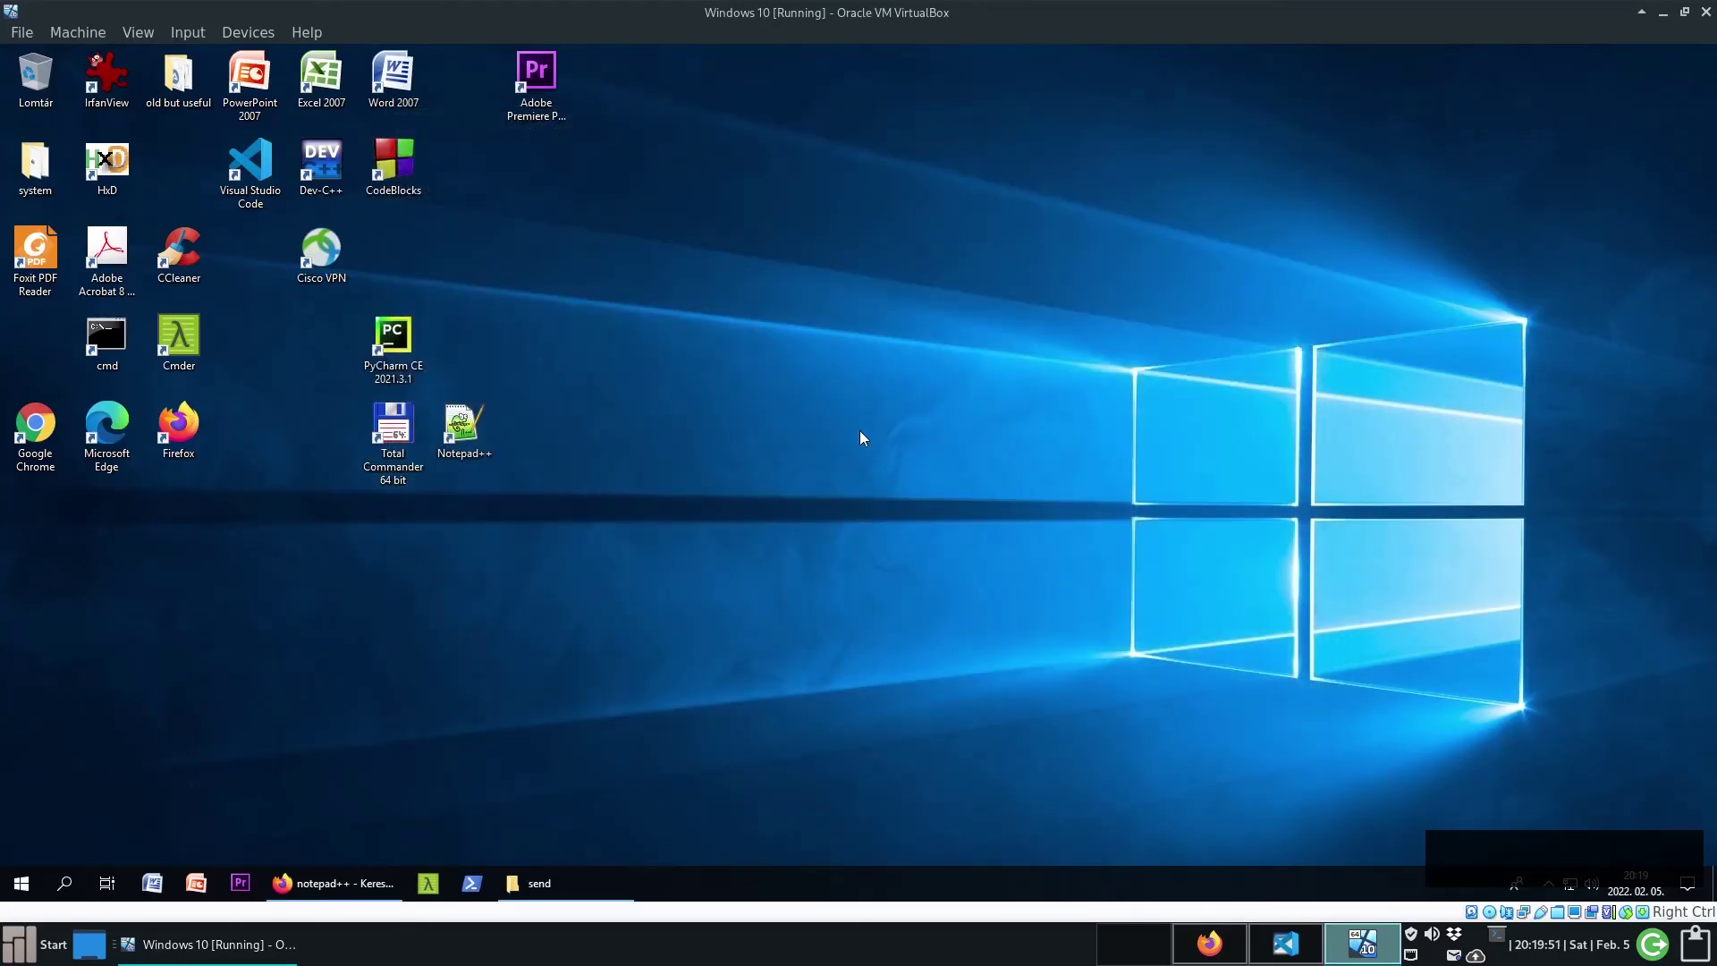